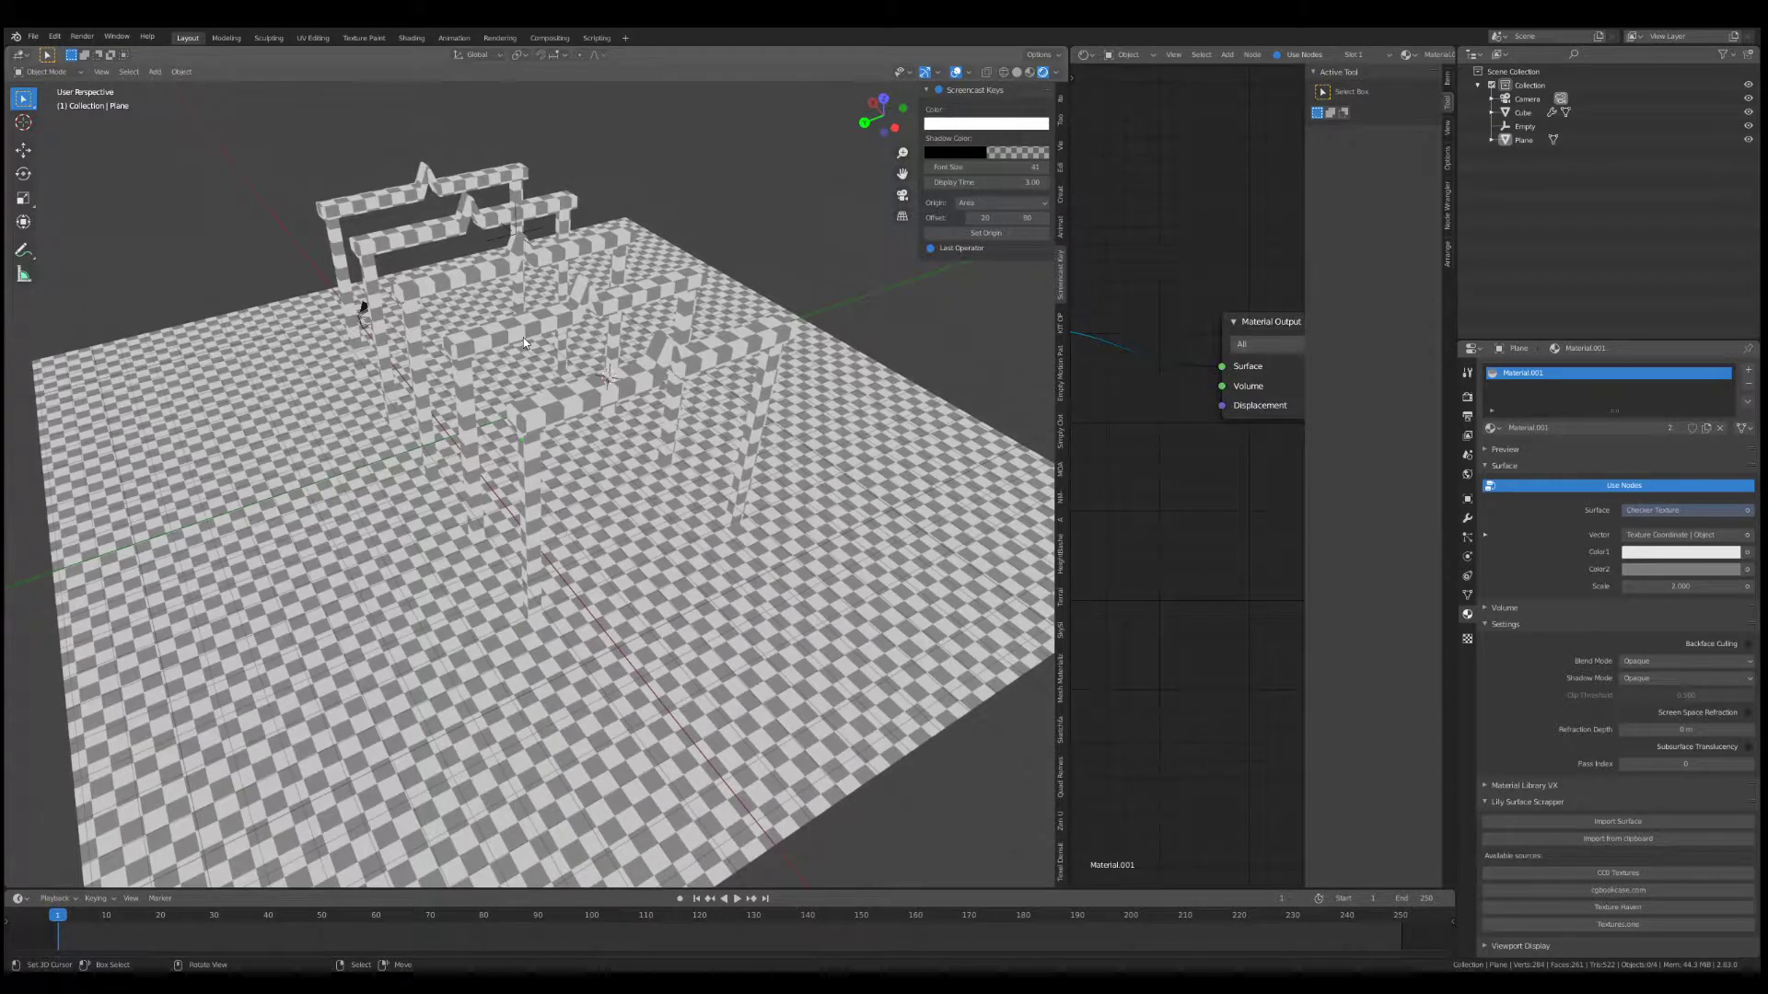
{"action": "middle_click_drag", "start_coordinate": [523, 337], "coordinate": [518, 318]}
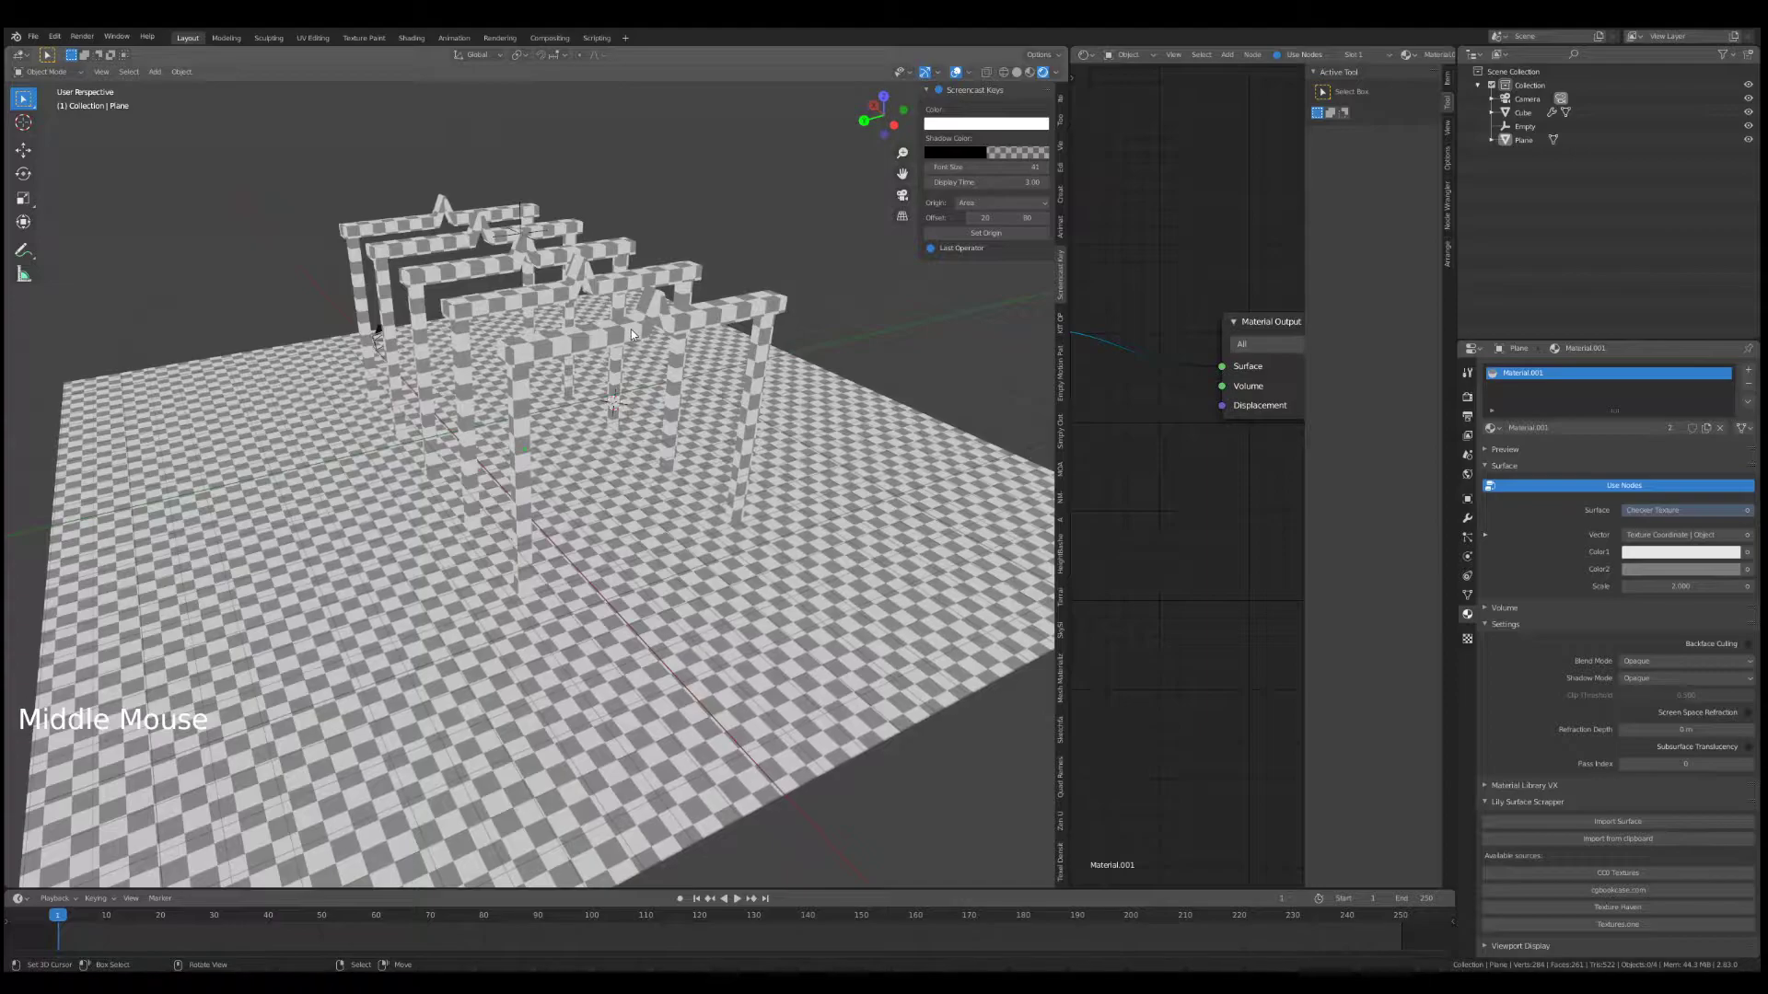
{"action": "middle_click_drag", "start_coordinate": [631, 329], "coordinate": [544, 324]}
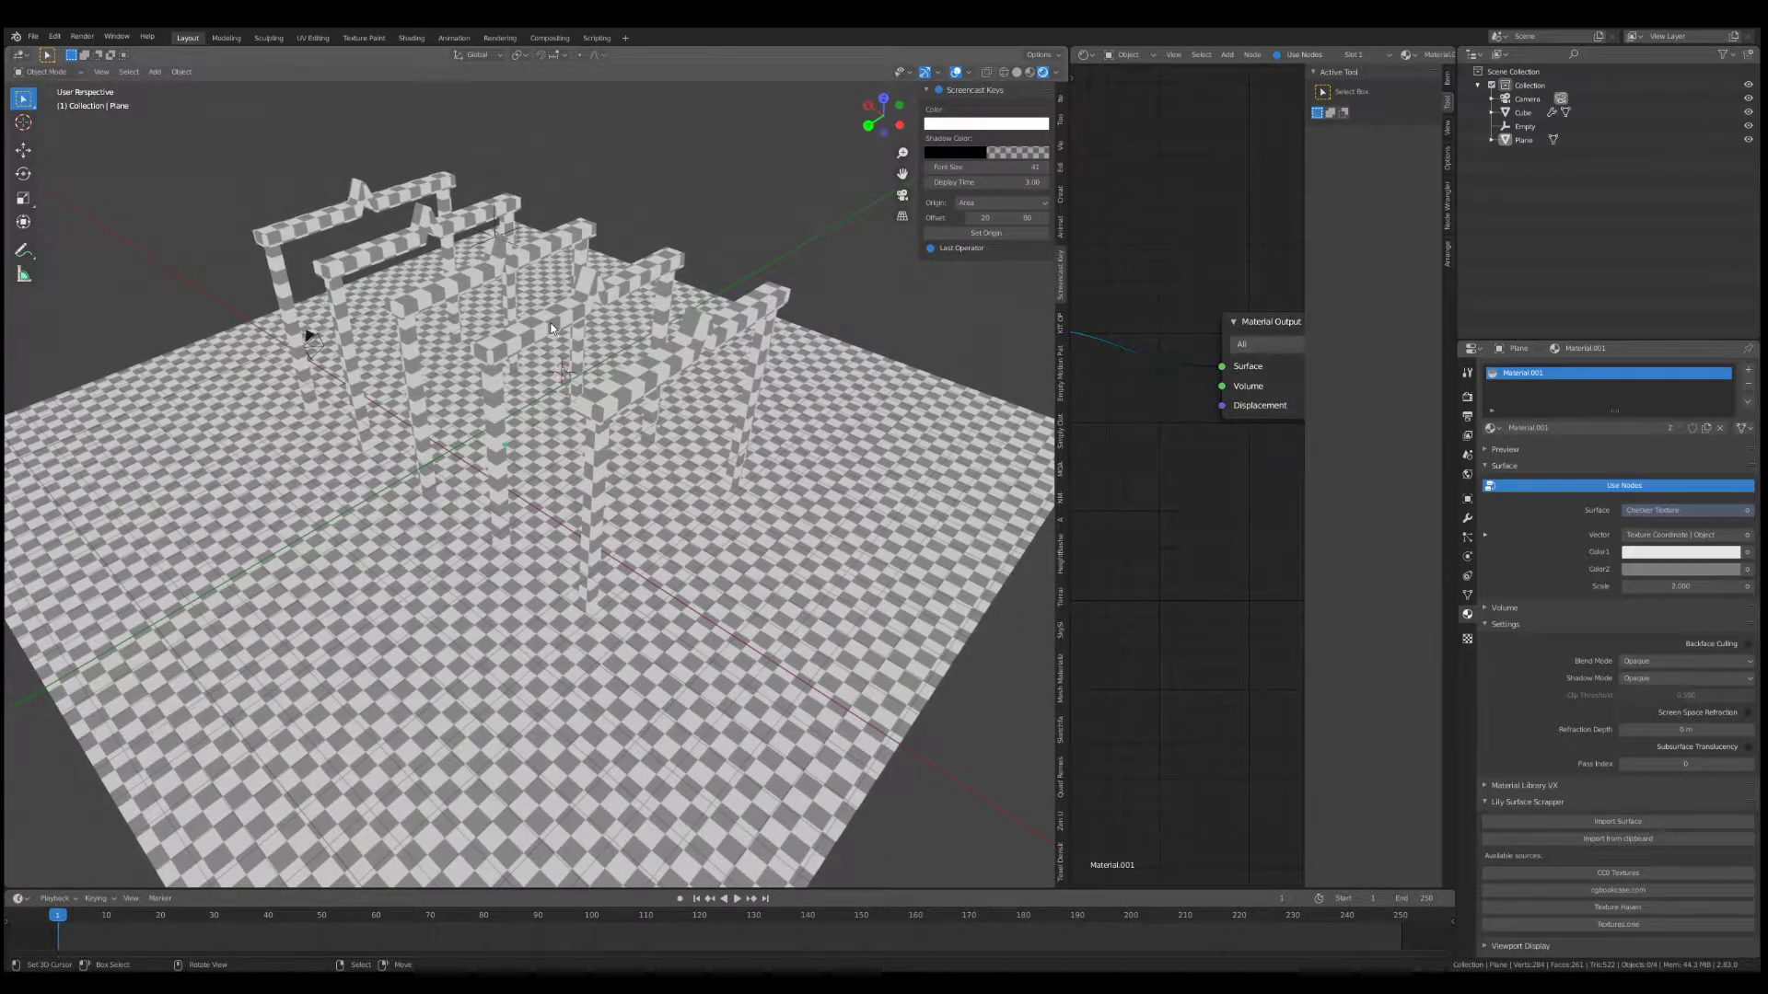
{"action": "middle_click_drag", "start_coordinate": [551, 327], "coordinate": [543, 317]}
{"action": "middle_click_drag", "start_coordinate": [636, 355], "coordinate": [632, 348]}
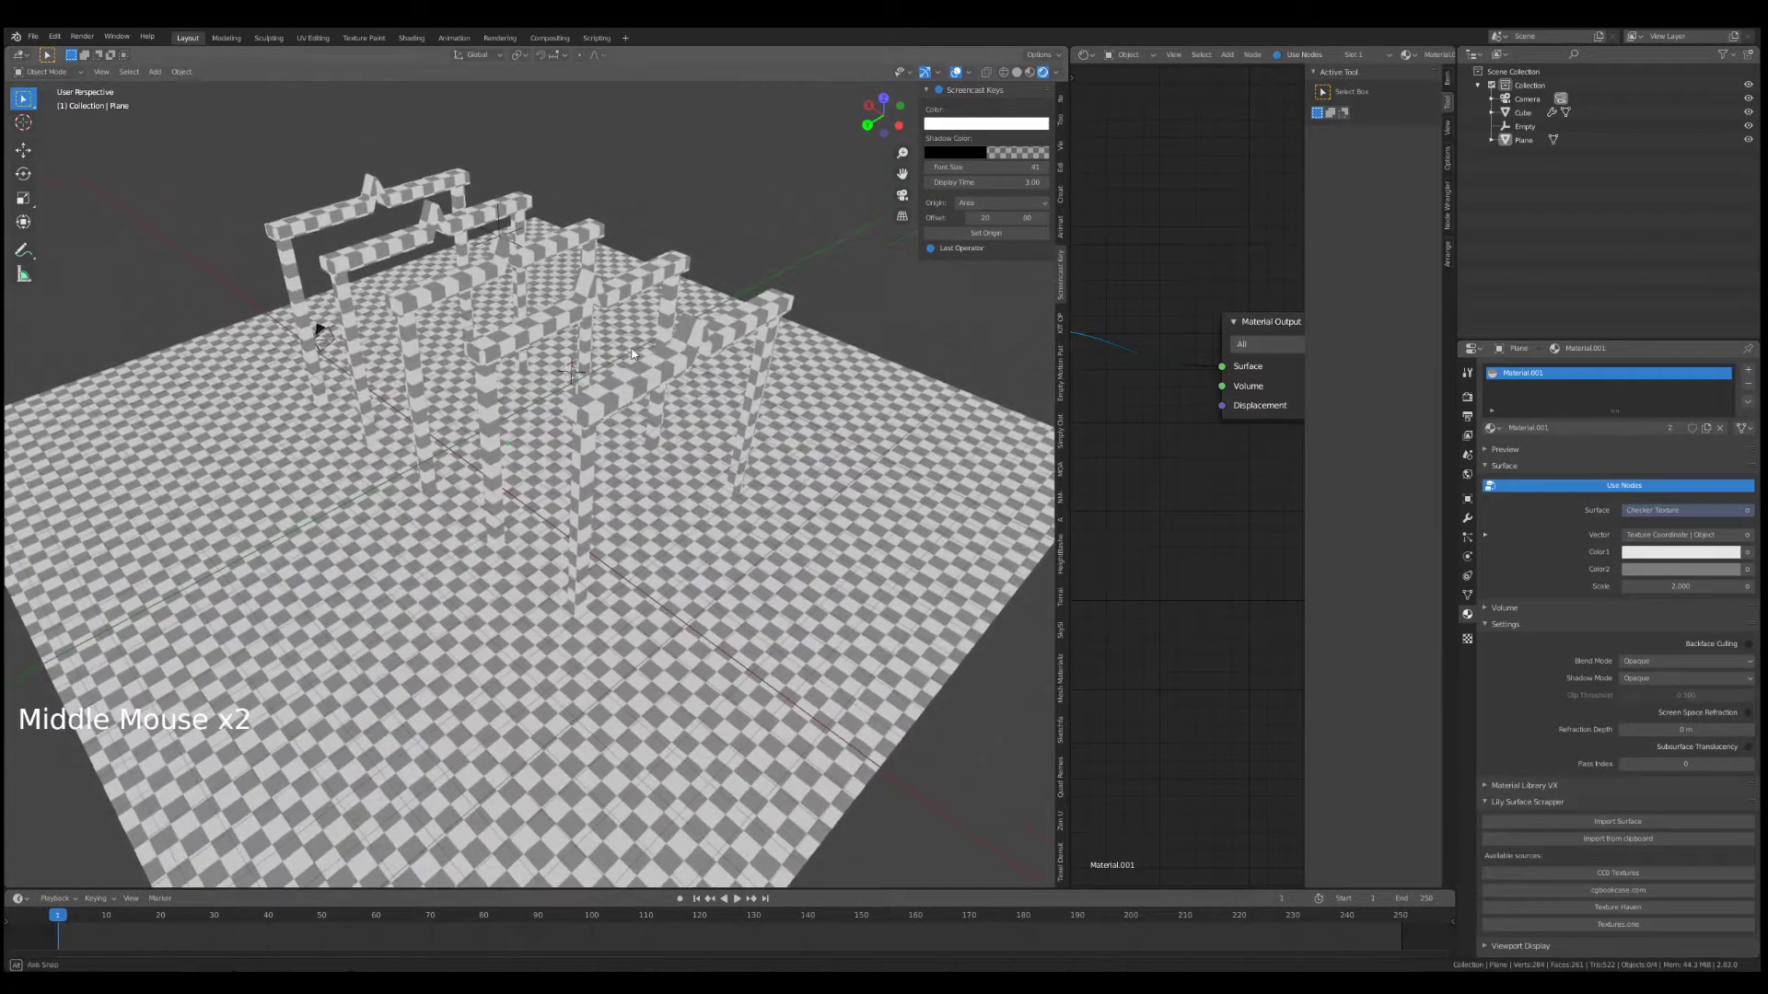
{"action": "scroll", "coordinate": [631, 348], "scroll_direction": "down", "scroll_amount": 2}
{"action": "scroll", "coordinate": [629, 347], "scroll_direction": "up", "scroll_amount": 1}
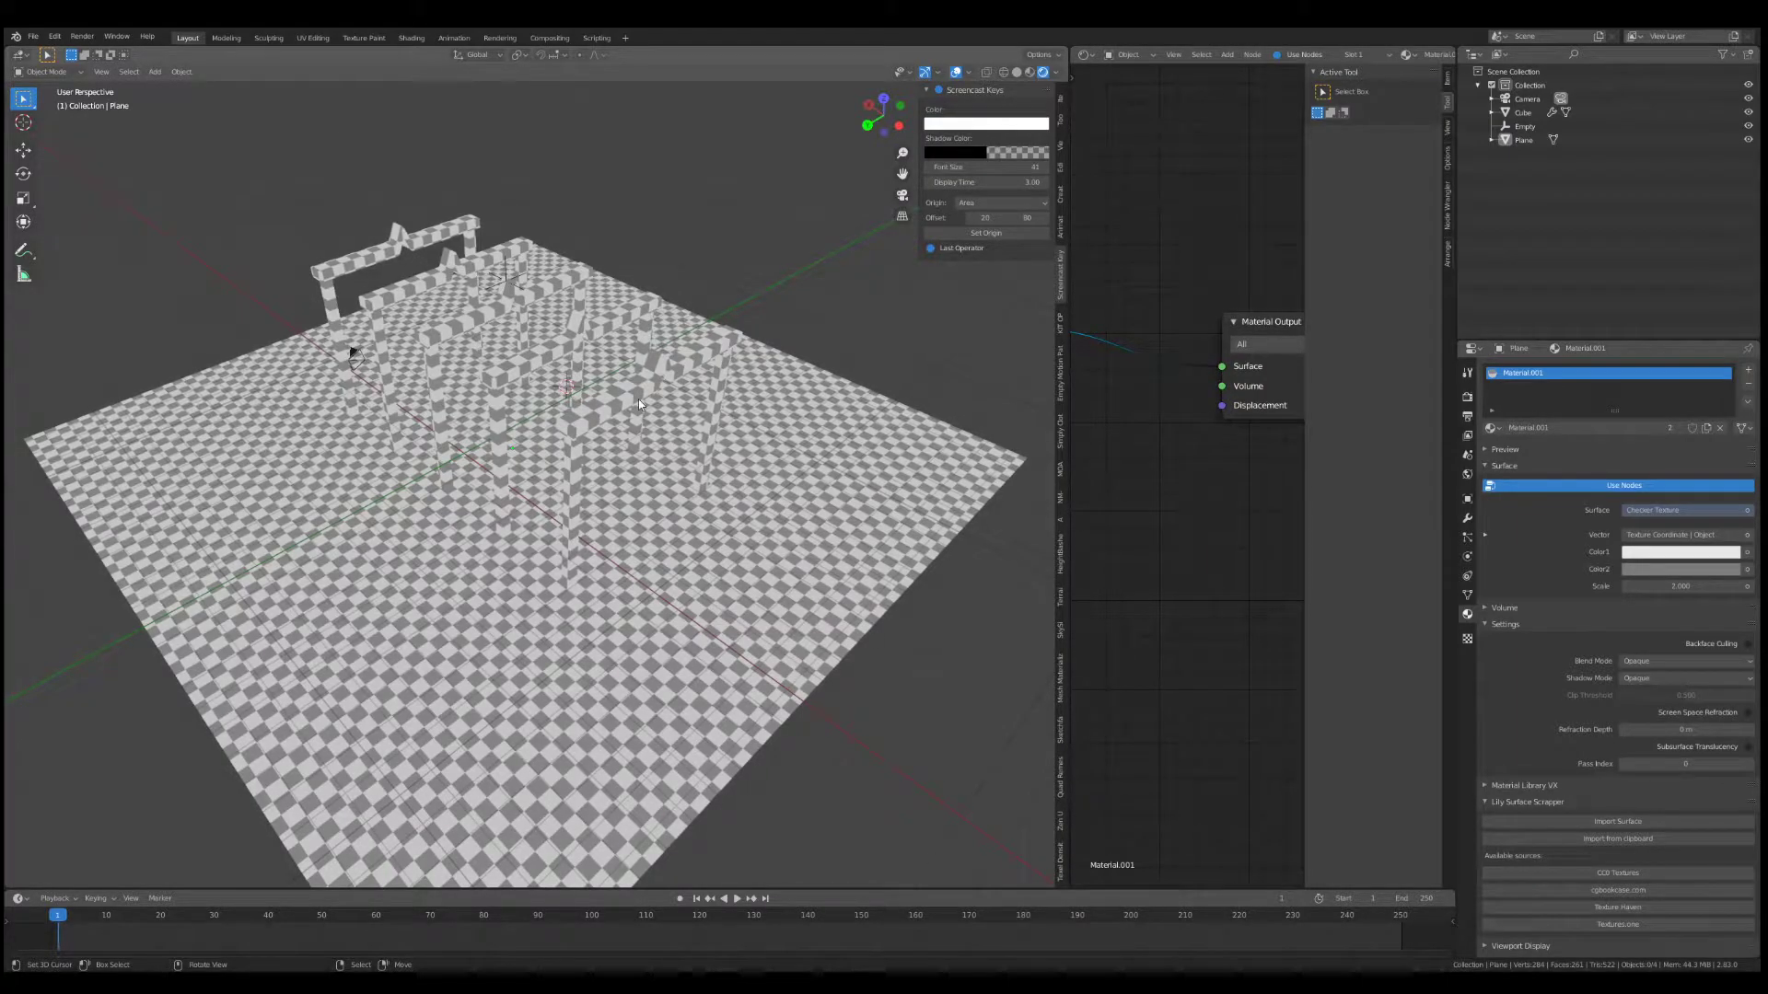
- Select the floor plane and rename its material to Checker
{"action": "right_click", "coordinate": [820, 429]}
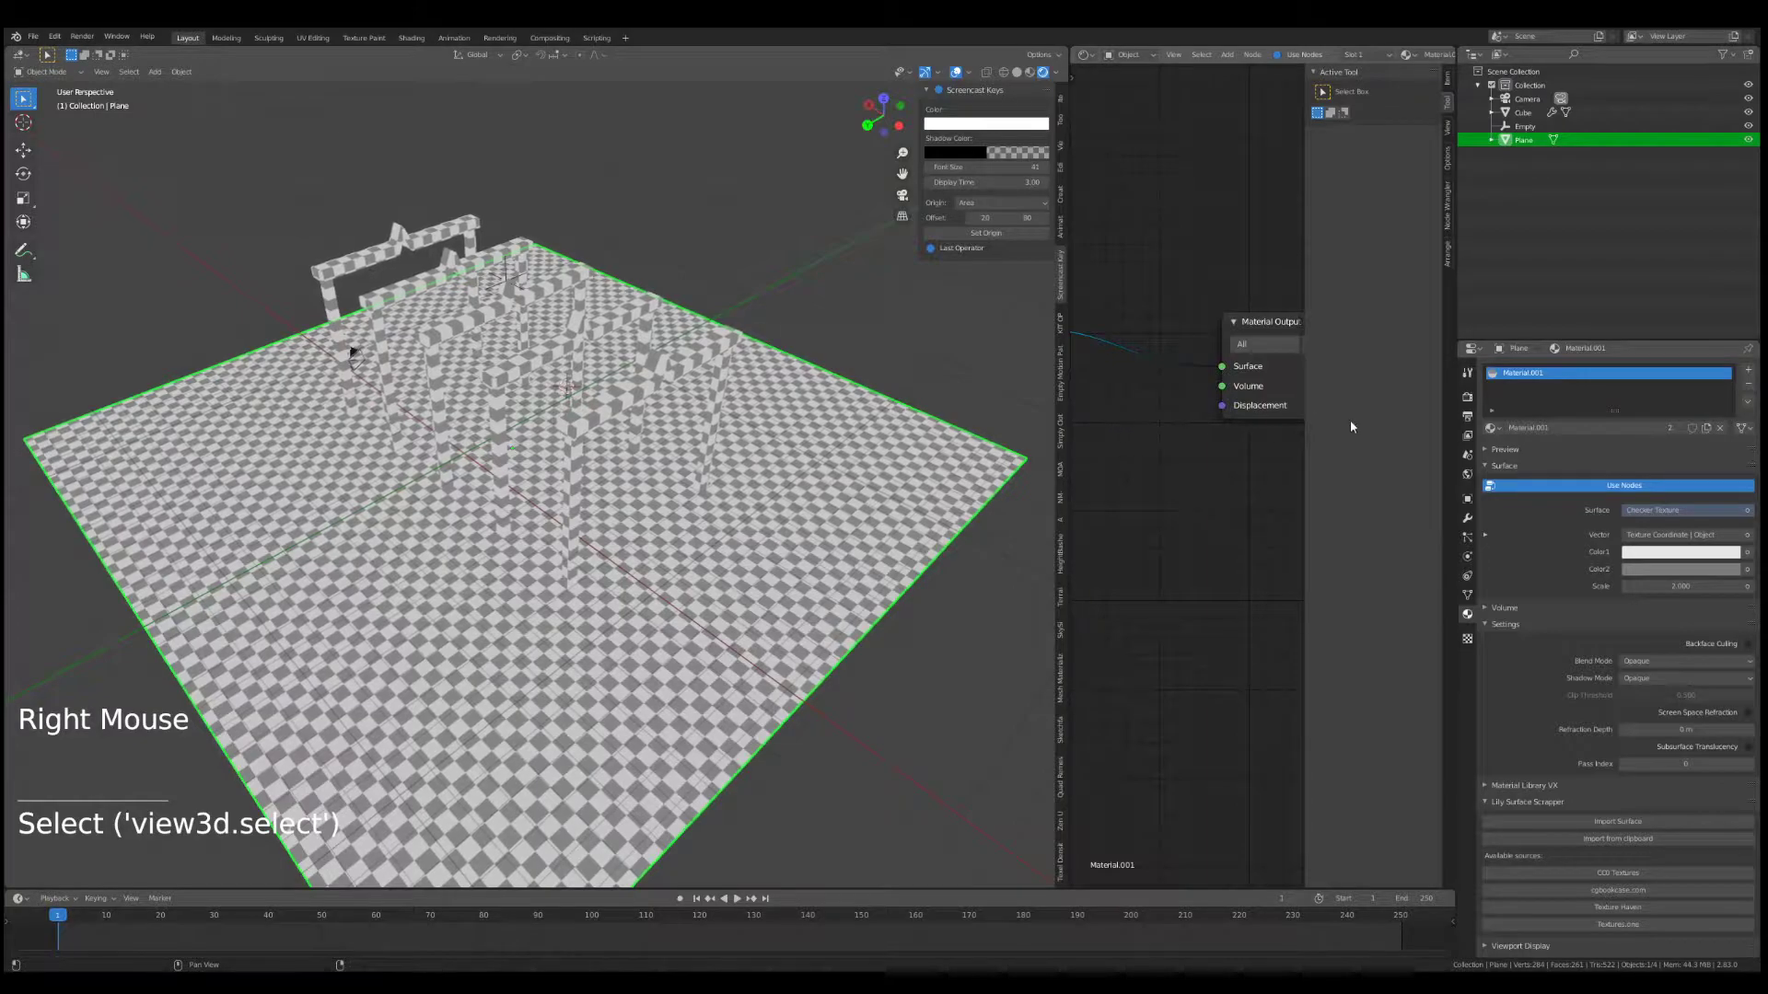
{"action": "left_click", "coordinate": [1545, 429]}
{"action": "type", "text": "Checker"}
{"action": "key", "text": "Return"}
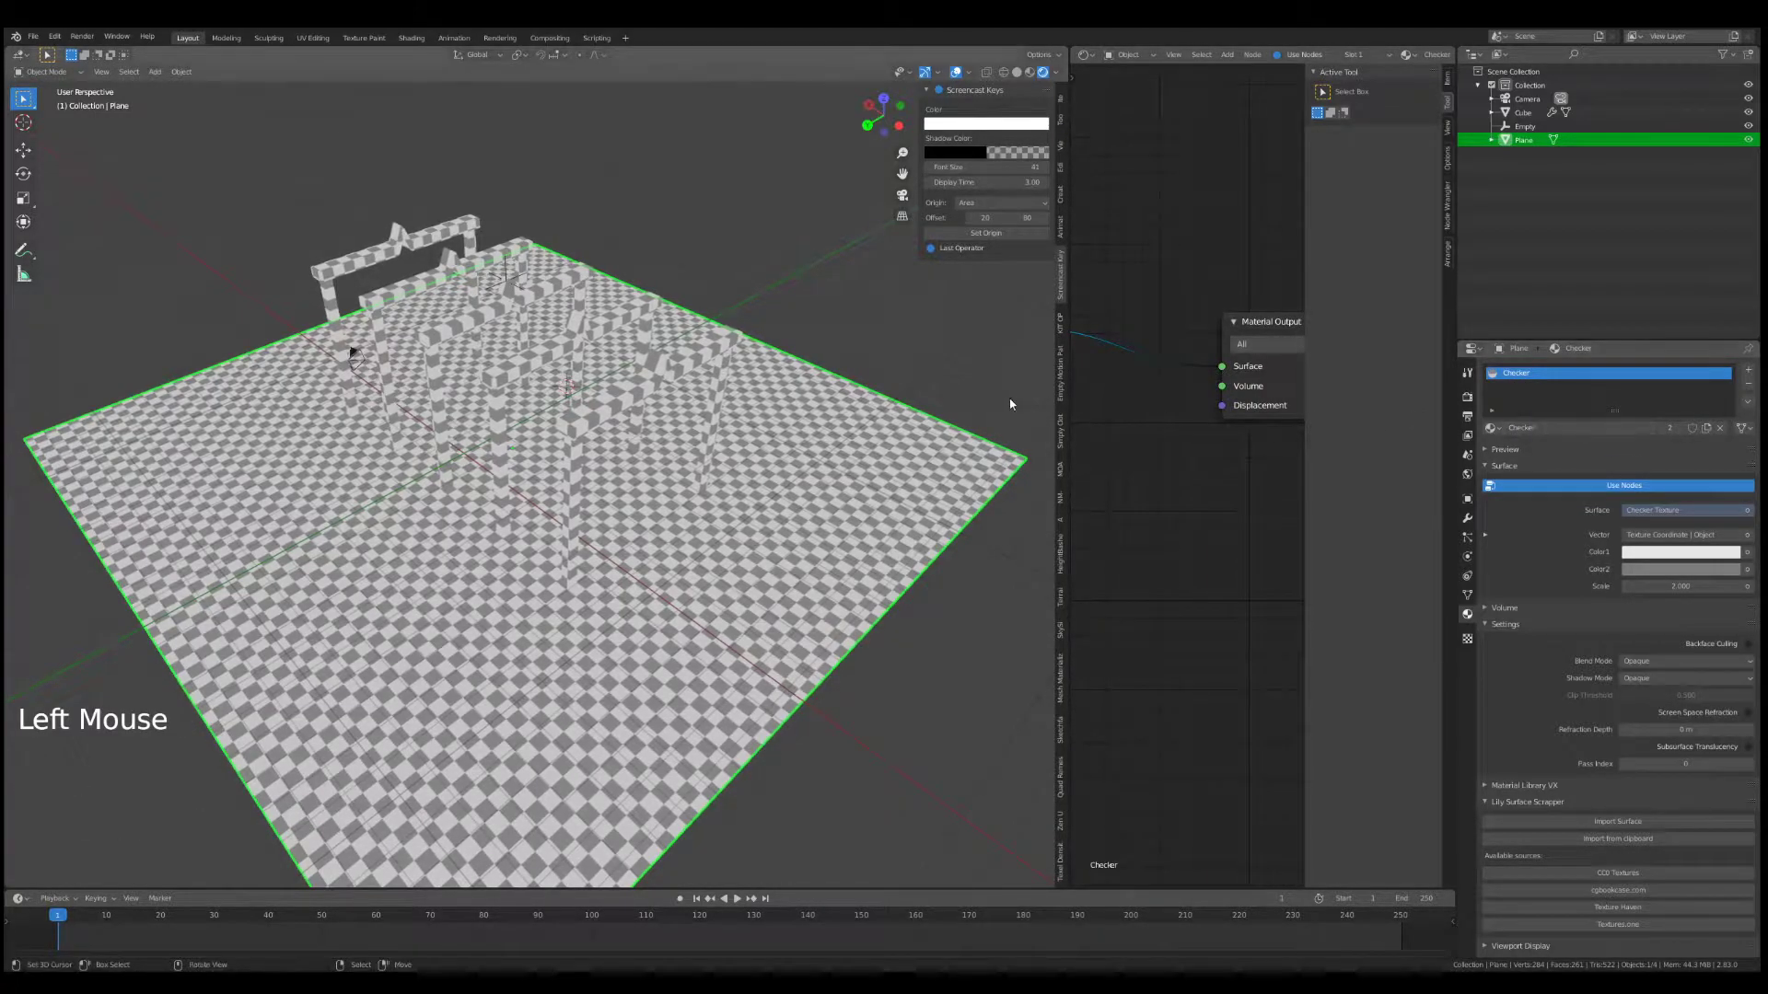
- Make a separate copy of the Checker material for the floor plane and name it Floor_Checker
{"action": "right_click", "coordinate": [703, 351]}
{"action": "mouse_move", "coordinate": [704, 350]}
{"action": "middle_mouse_down"}
{"action": "mouse_move", "coordinate": [787, 354]}
{"action": "mouse_move", "coordinate": [720, 372]}
{"action": "middle_mouse_up"}
{"action": "right_click", "coordinate": [849, 424]}
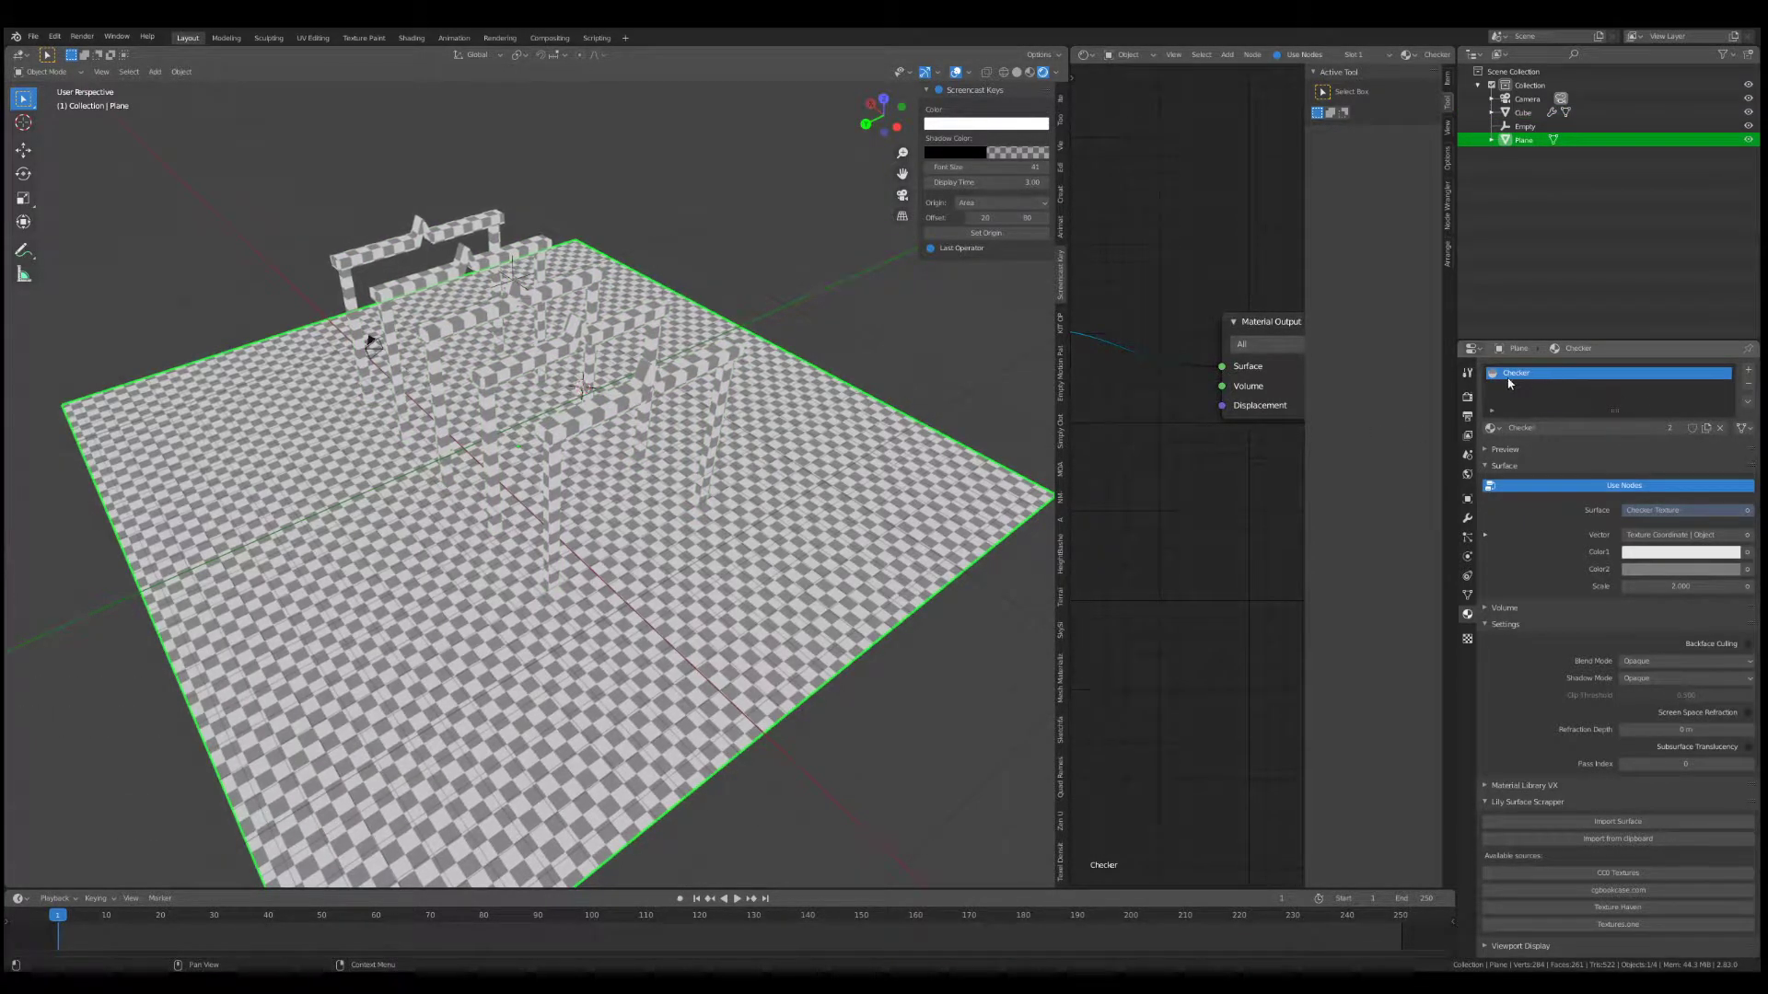
{"action": "left_click", "coordinate": [1708, 429]}
{"action": "left_click", "coordinate": [1565, 429]}
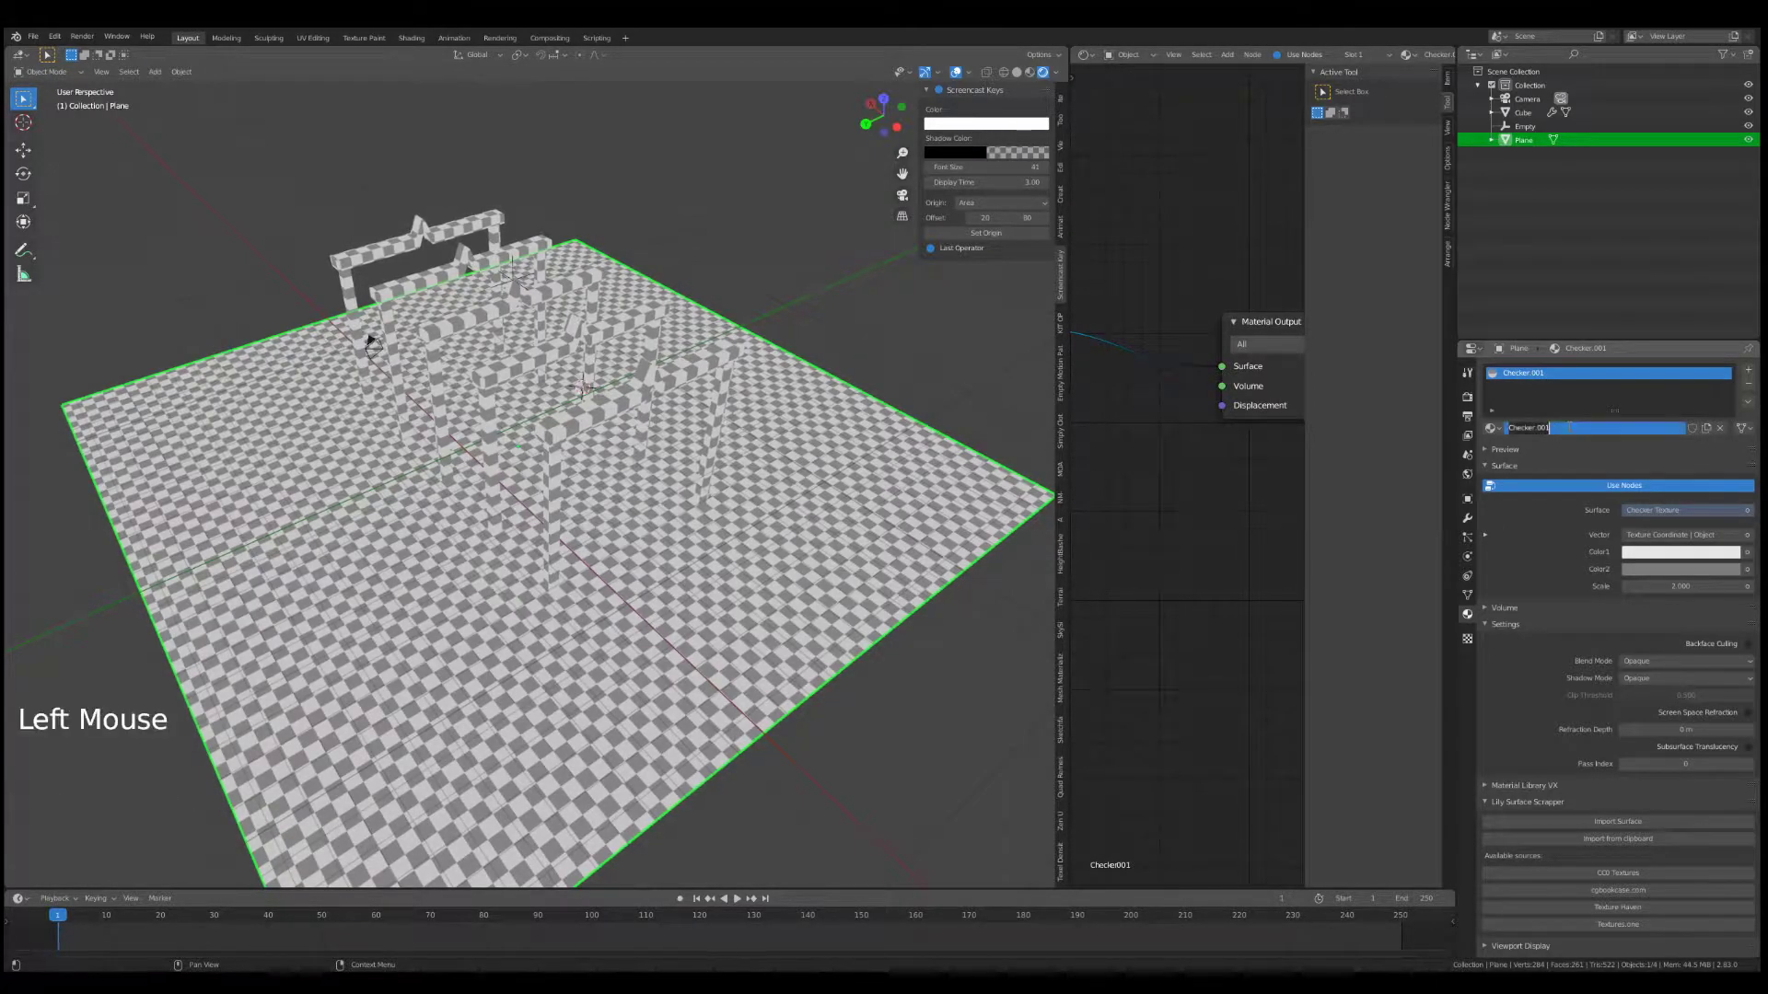
{"action": "key", "text": "BackSpace"}
{"action": "type", "text": "F"}
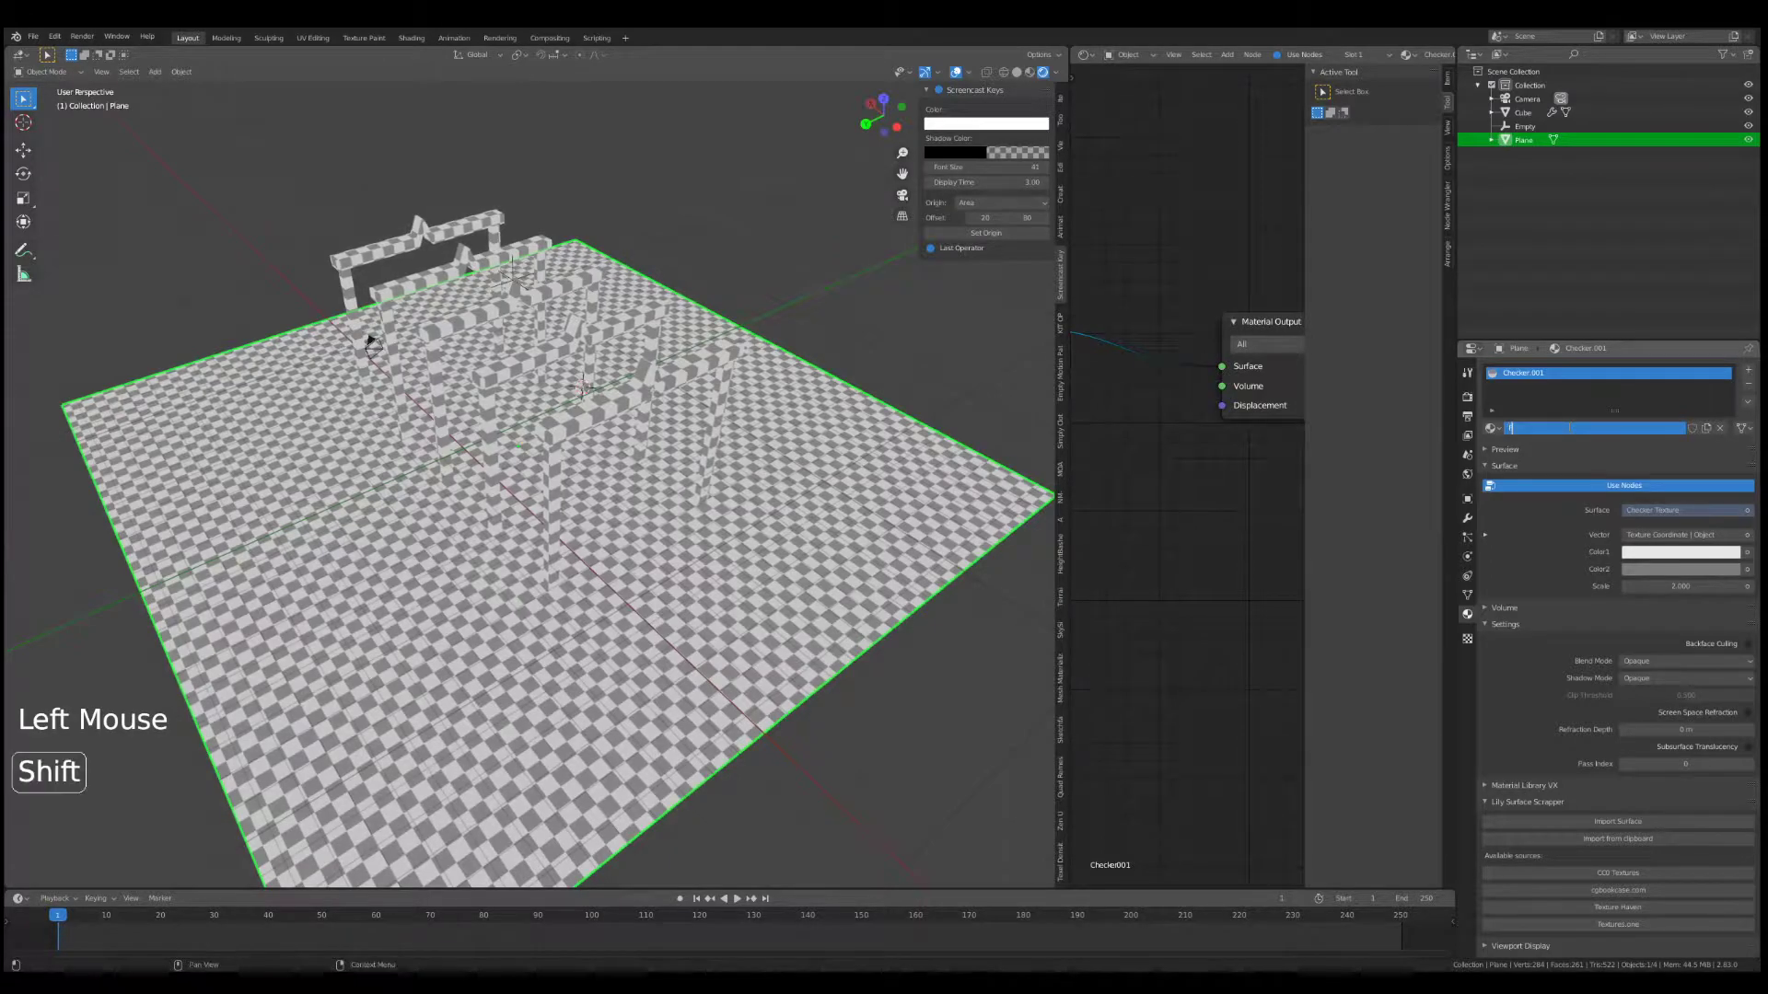
{"action": "type", "text": "loor_Checker"}
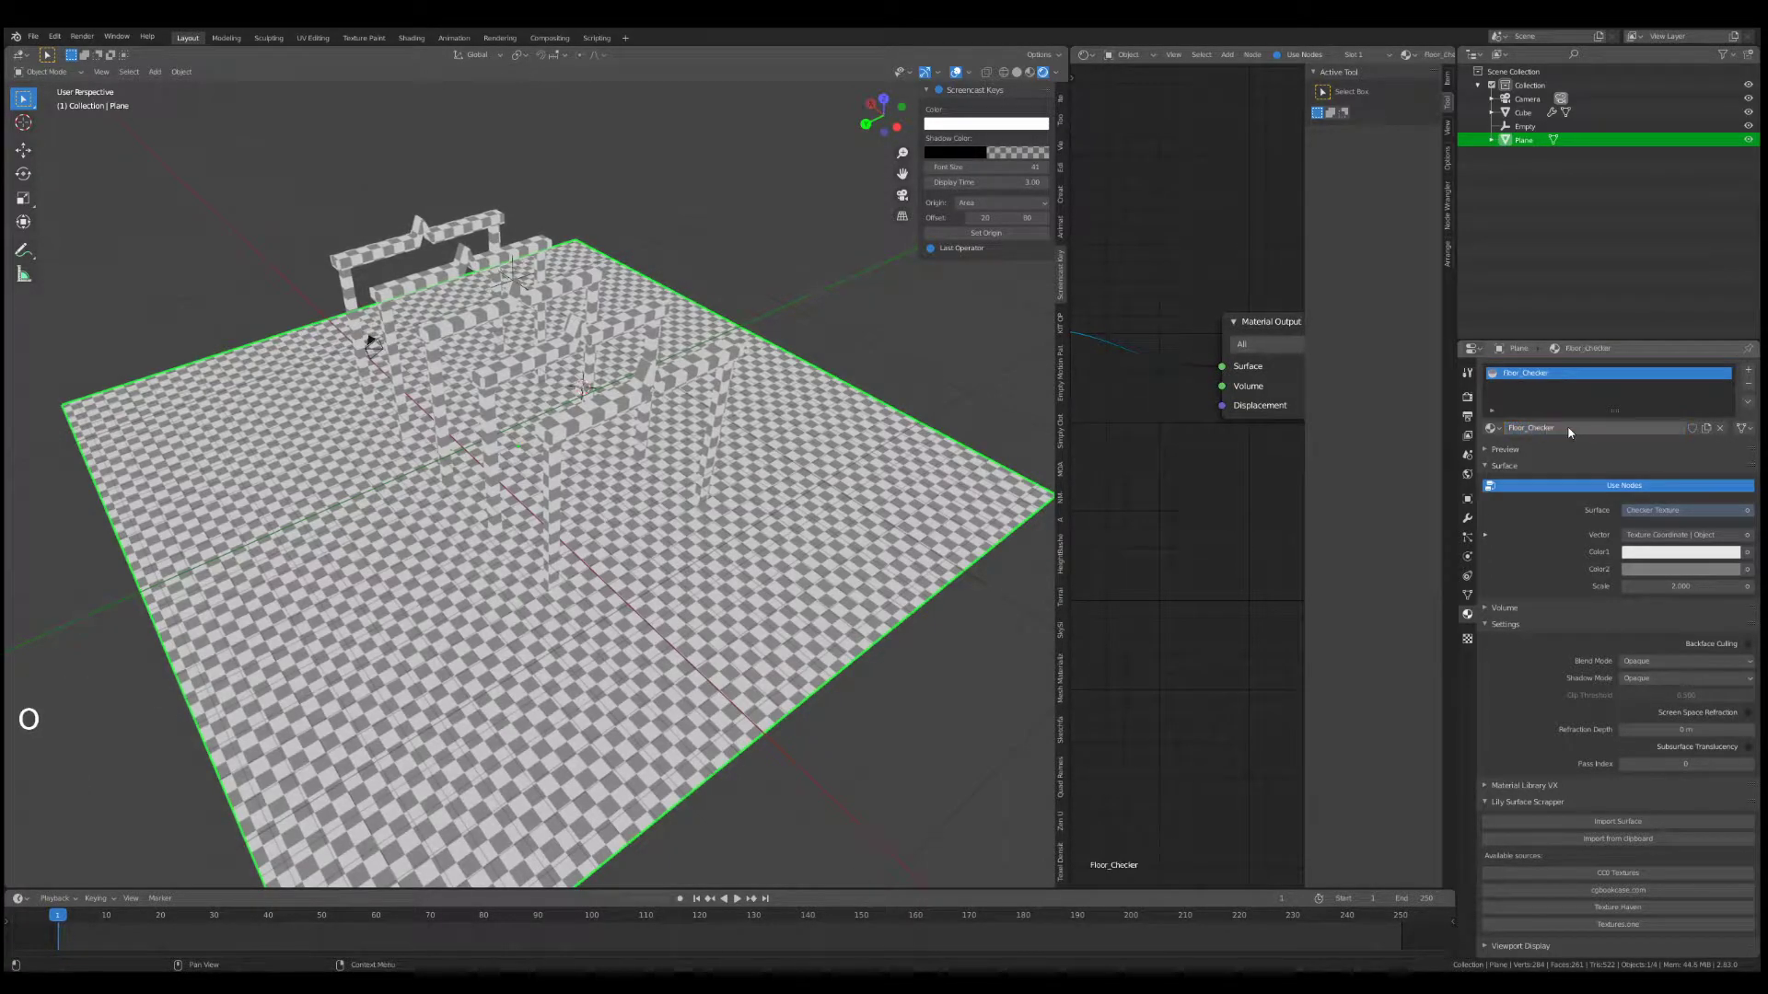
- Check the materials assigned to the frames and the floor plane by selecting each object, ending on the plane
{"action": "right_click", "coordinate": [707, 361]}
{"action": "right_click", "coordinate": [739, 391]}
{"action": "right_click", "coordinate": [738, 391]}
{"action": "right_click", "coordinate": [736, 383]}
{"action": "right_click", "coordinate": [709, 372]}
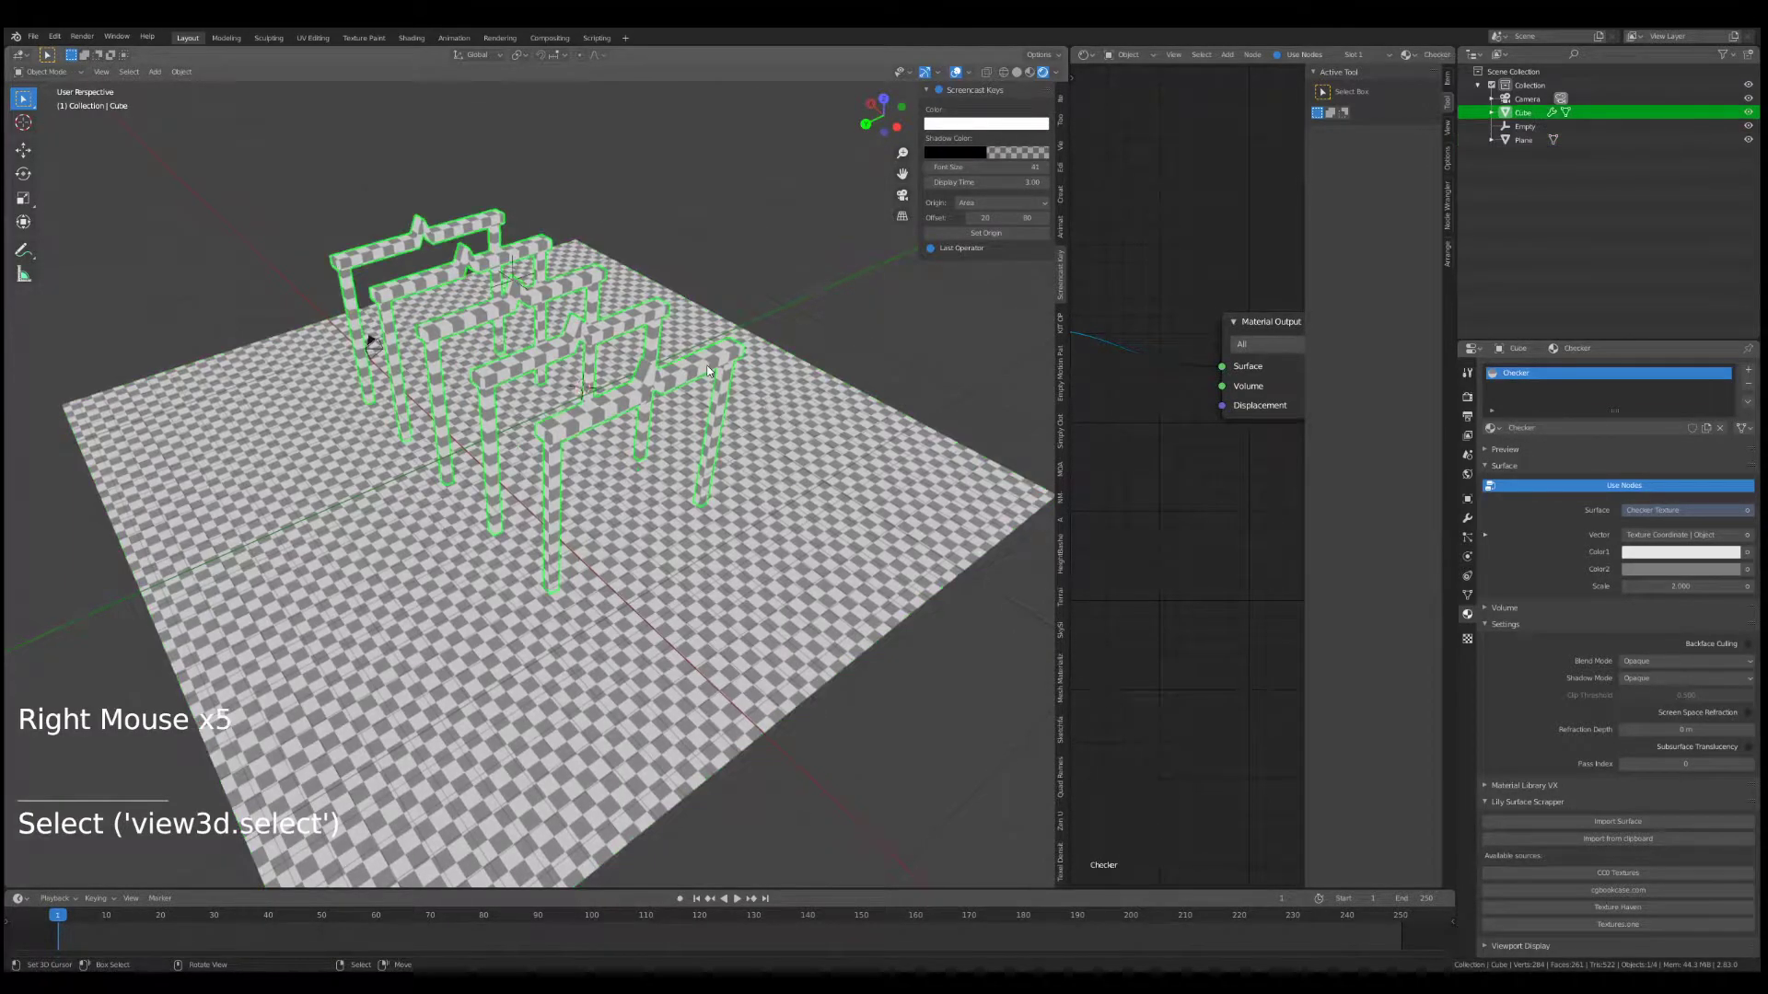
{"action": "right_click", "coordinate": [838, 434]}
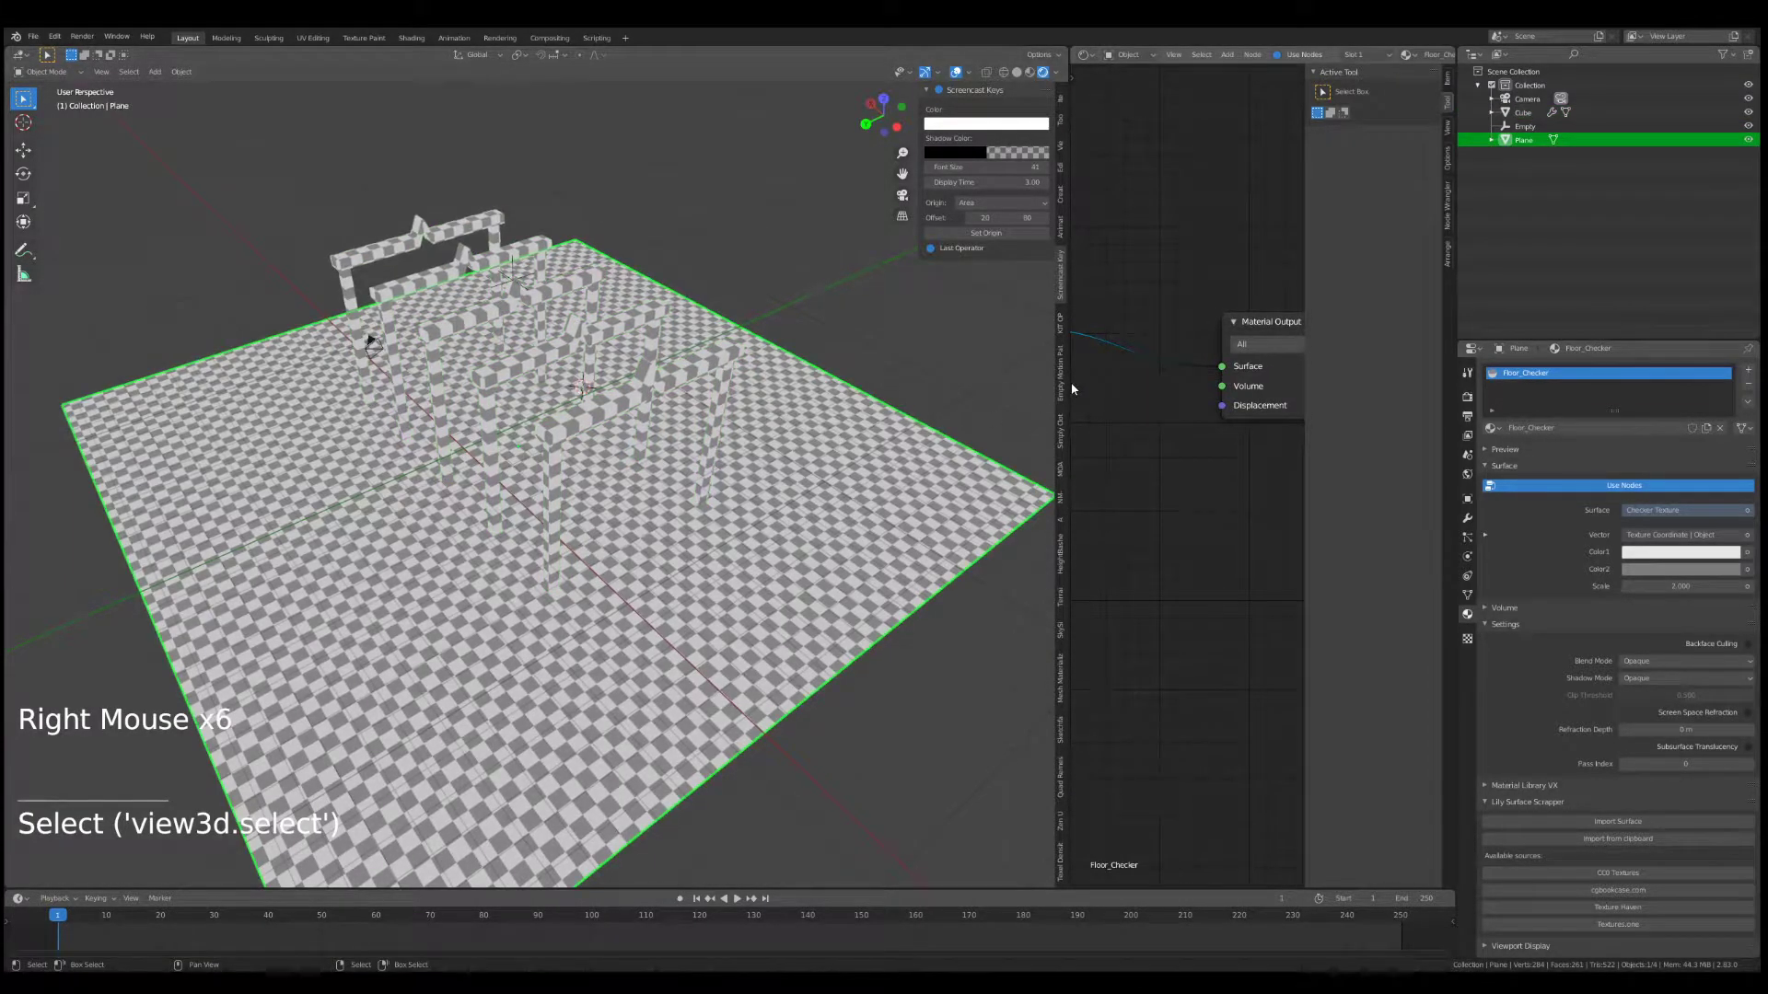
- Enlarge the node editing area and move the Checker Texture and Texture Coordinate nodes close to the Material Output
{"action": "left_click_drag", "start_coordinate": [1069, 382], "coordinate": [736, 383]}
{"action": "middle_click_drag", "start_coordinate": [921, 387], "coordinate": [976, 387]}
{"action": "scroll", "coordinate": [982, 373], "scroll_direction": "down", "scroll_amount": 4}
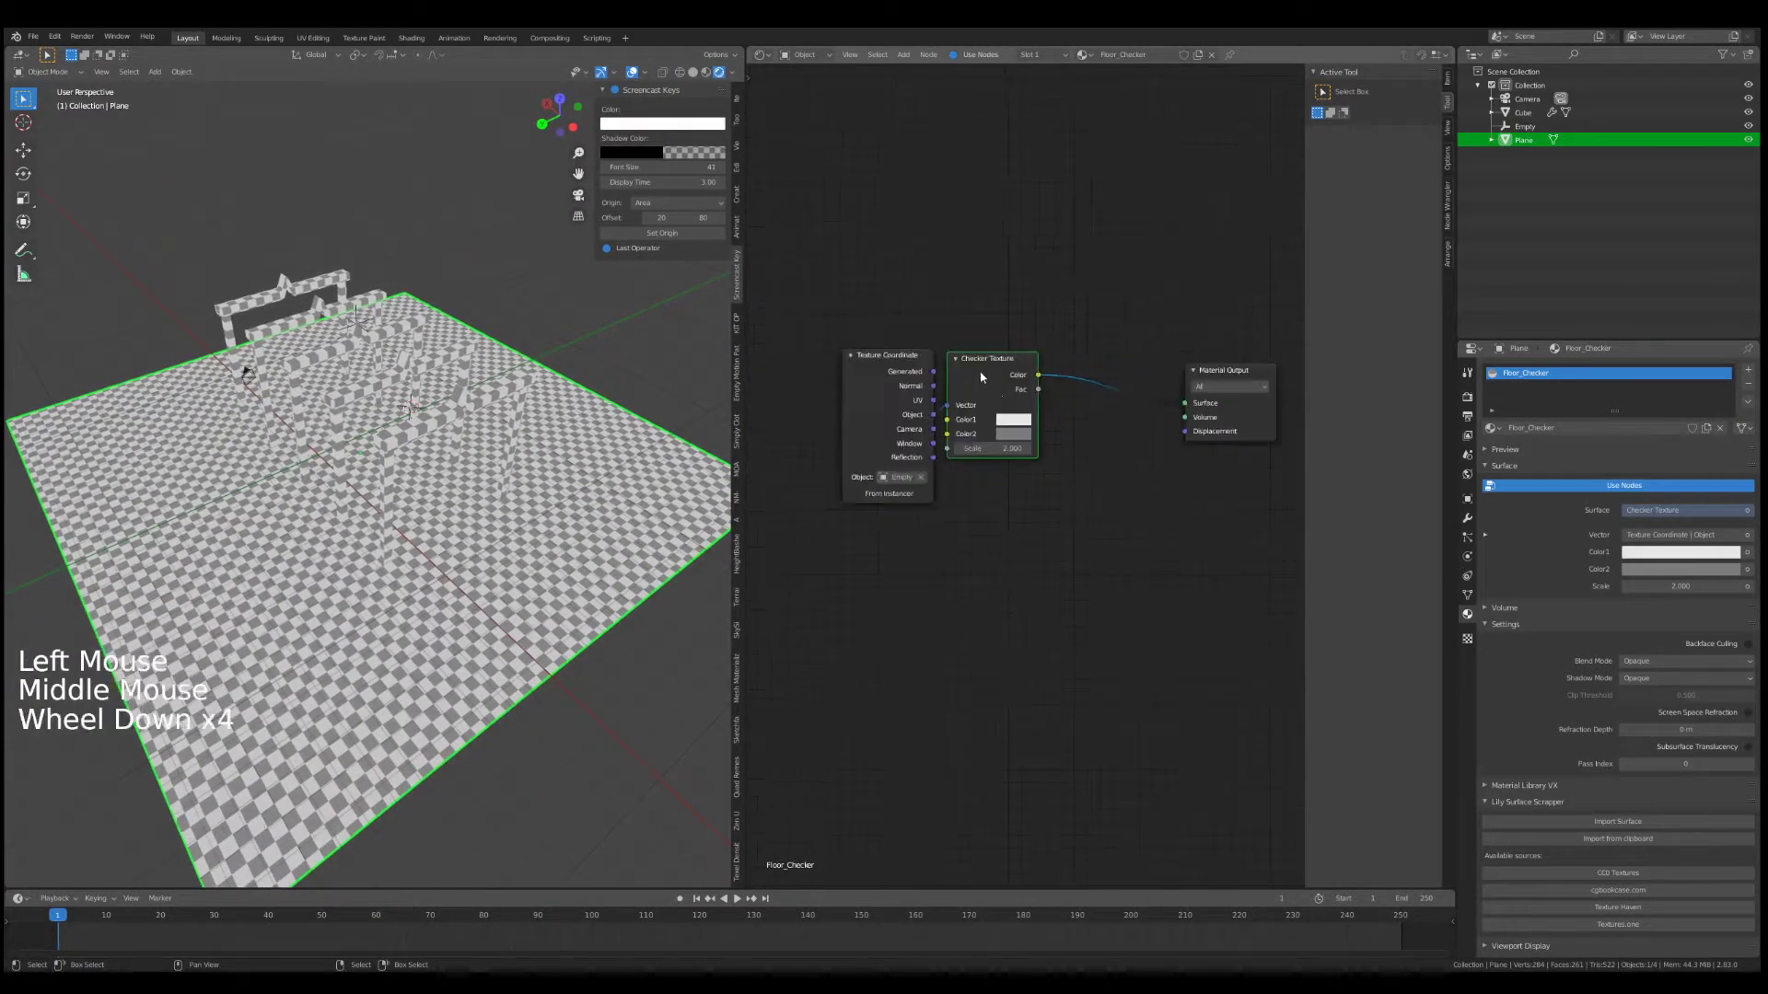
{"action": "left_click", "coordinate": [978, 368]}
{"action": "key", "text": "g"}
{"action": "left_click", "coordinate": [1126, 376]}
{"action": "key", "text": "g"}
{"action": "left_click", "coordinate": [1114, 376]}
{"action": "left_click", "coordinate": [908, 367]}
{"action": "key", "text": "g"}
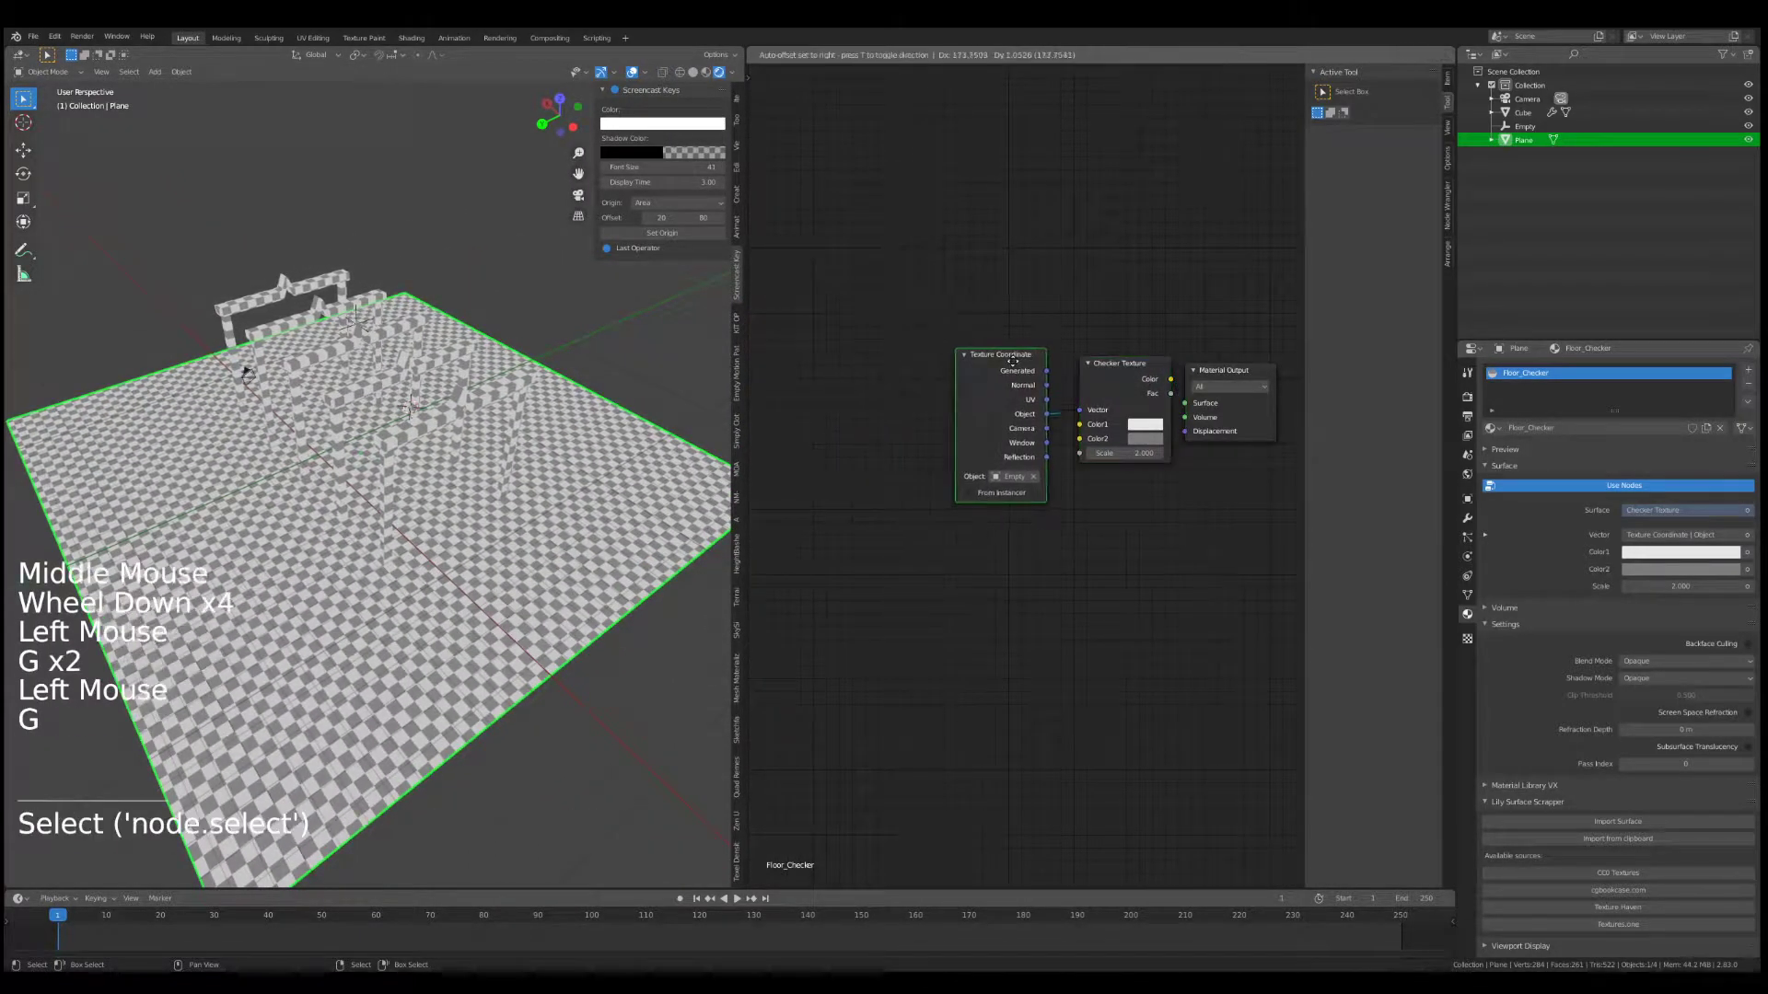
{"action": "left_click", "coordinate": [1018, 367]}
- Set the floor's Checker Texture colours to red for Color1 and dark purple for Color2
{"action": "scroll", "coordinate": [1110, 419], "scroll_direction": "up", "scroll_amount": 4}
{"action": "middle_click_drag", "start_coordinate": [1116, 424], "coordinate": [930, 379], "text": "shift"}
{"action": "scroll", "coordinate": [930, 379], "scroll_direction": "up", "scroll_amount": 4}
{"action": "left_click", "coordinate": [945, 329]}
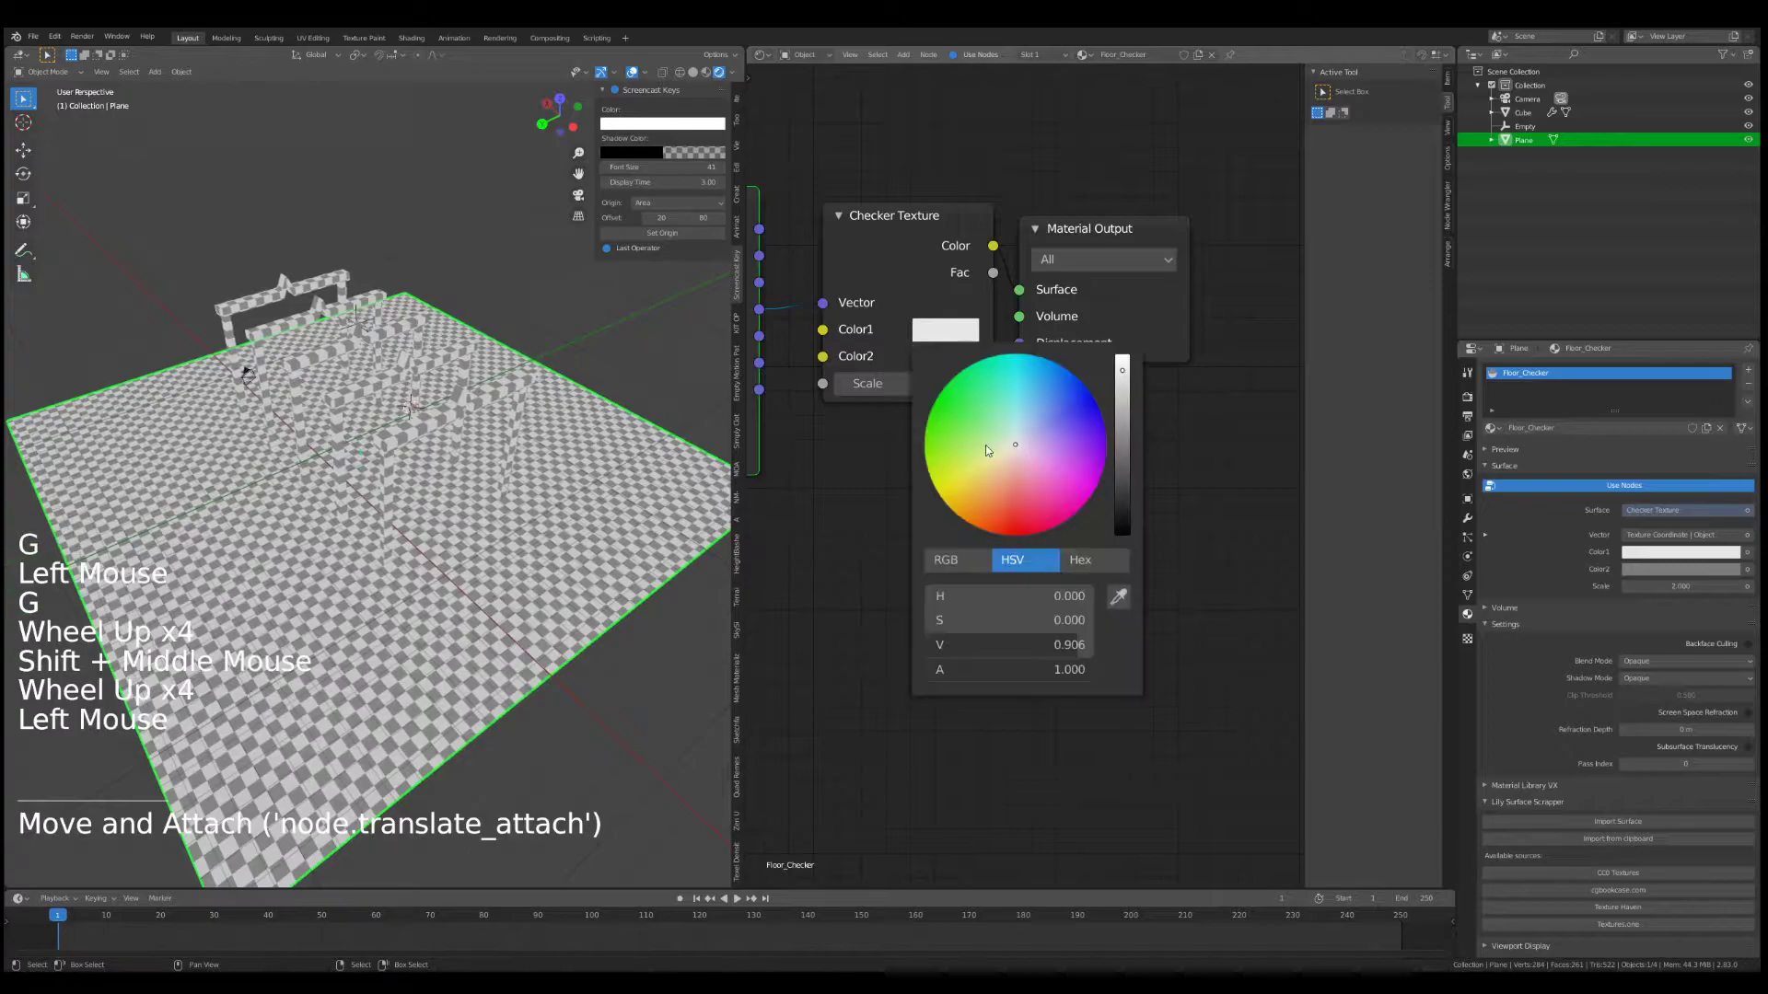
{"action": "left_click", "coordinate": [1017, 523]}
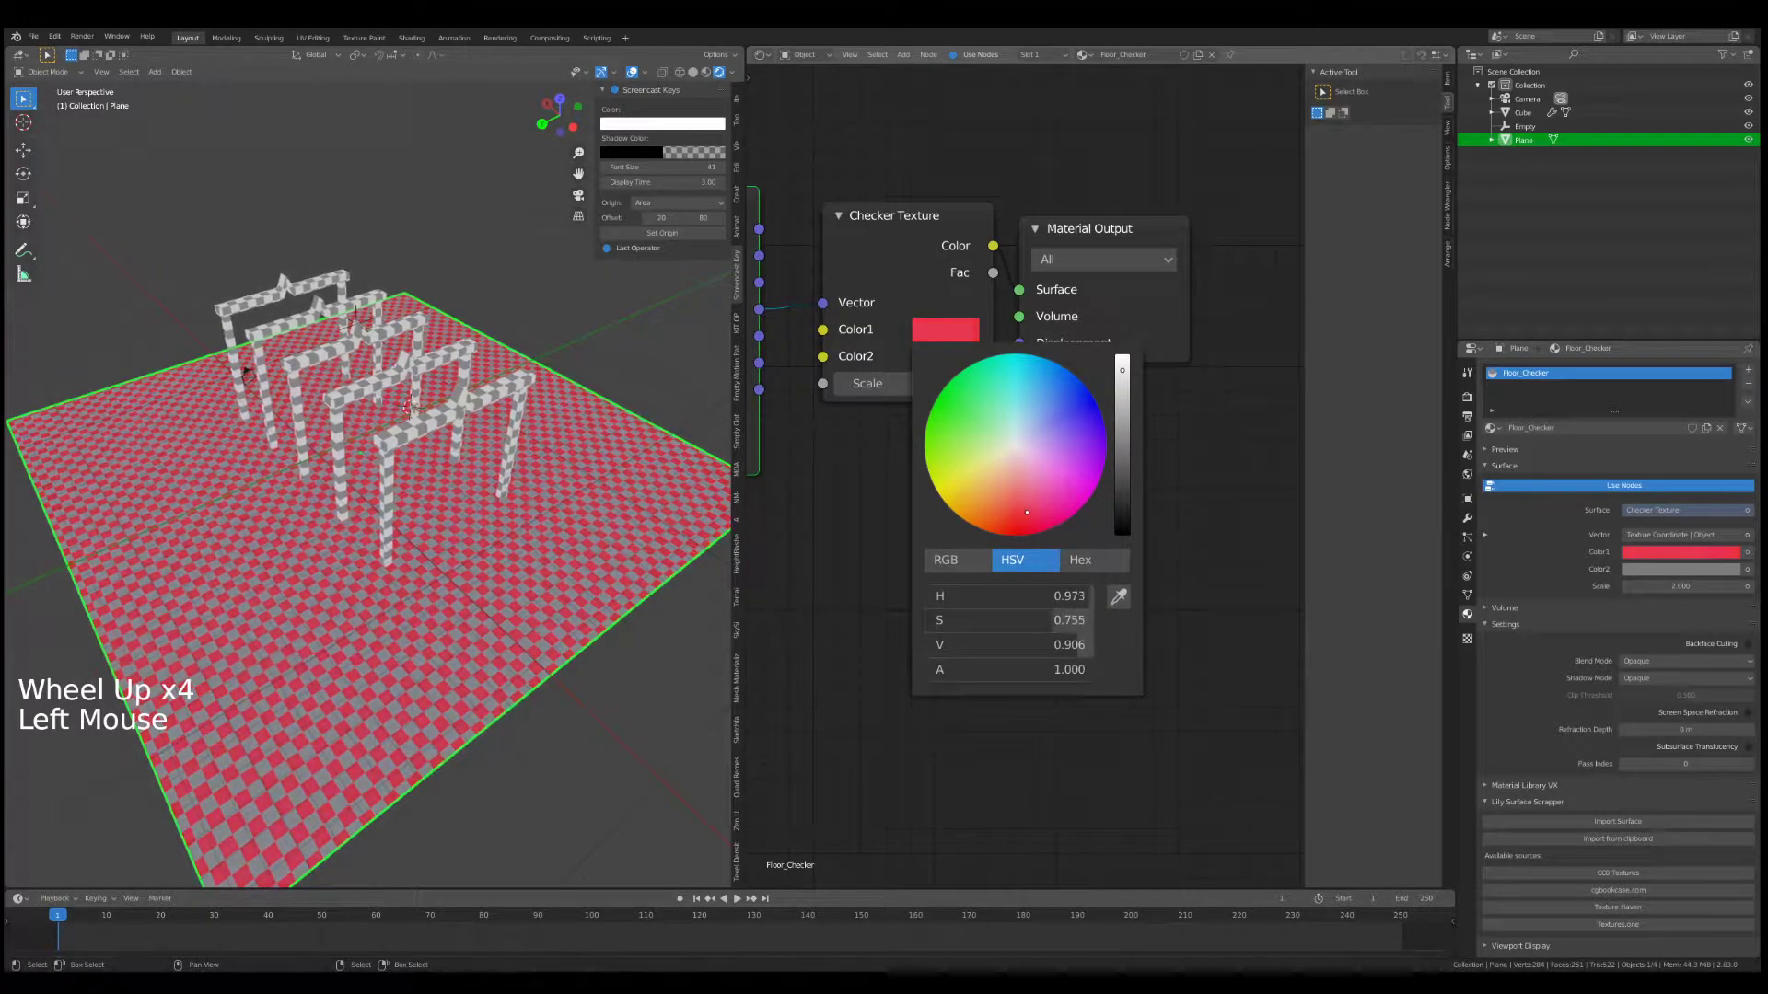
{"action": "left_click", "coordinate": [945, 356]}
{"action": "left_click", "coordinate": [1063, 500]}
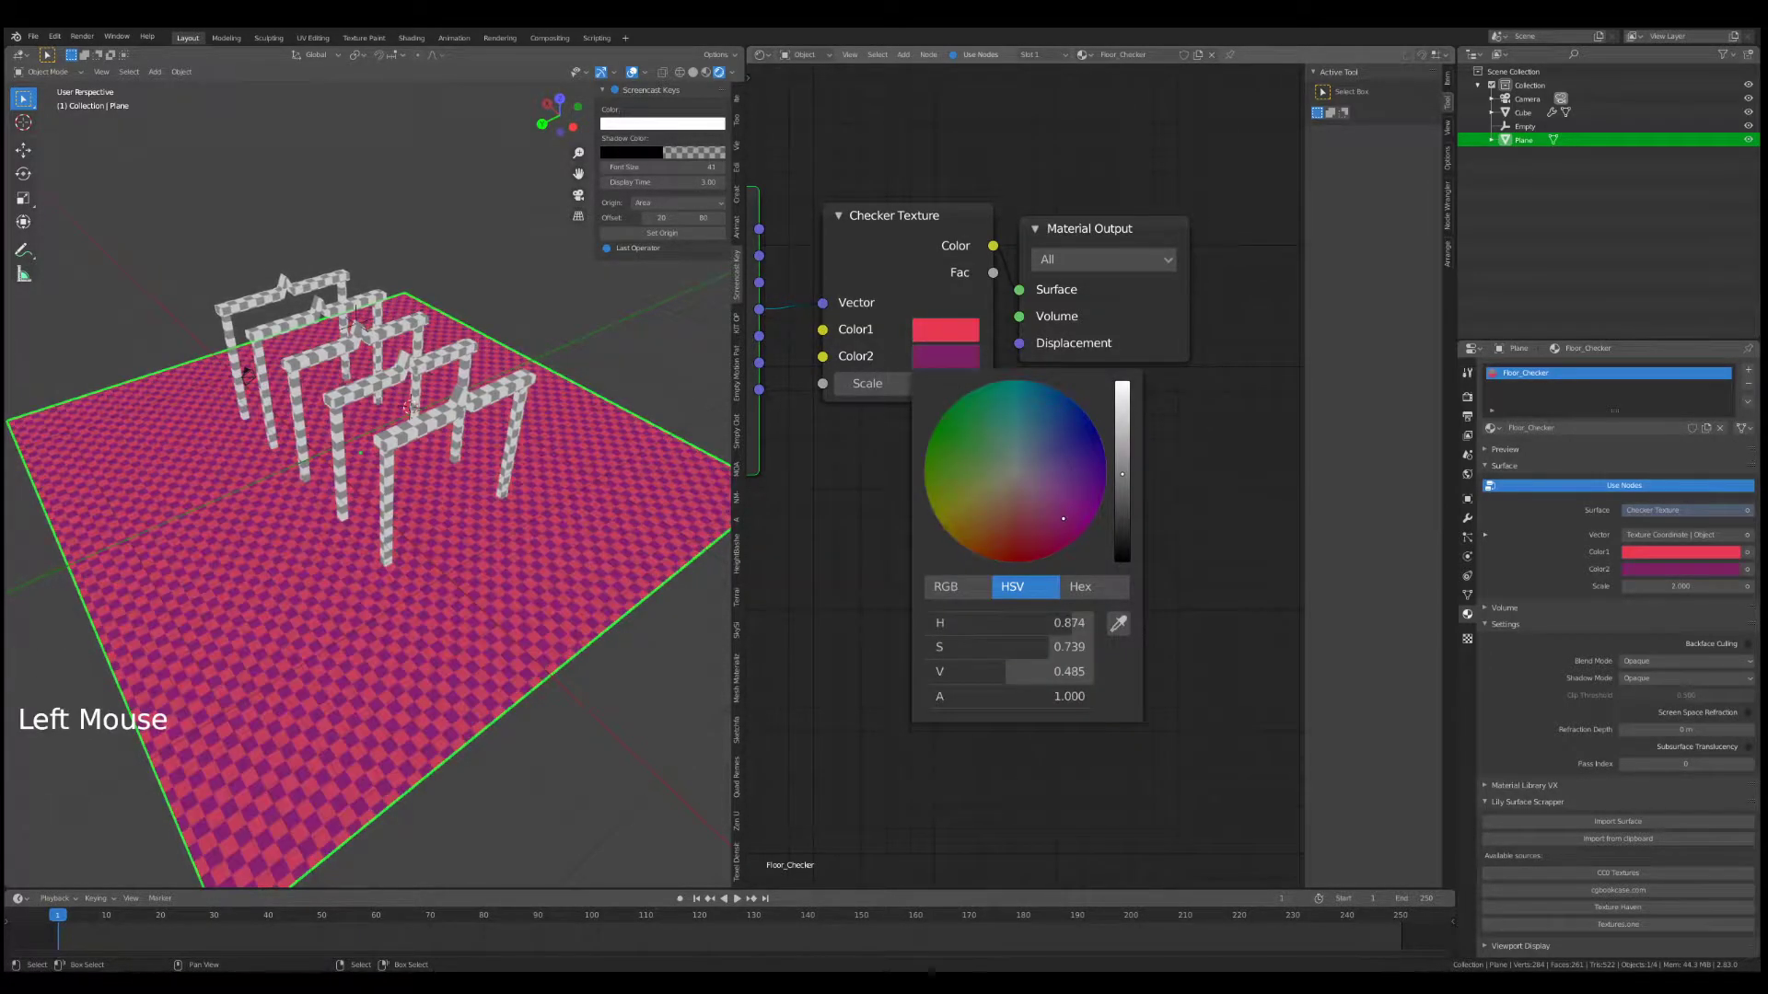
{"action": "left_click_drag", "start_coordinate": [1063, 500], "coordinate": [1057, 513]}
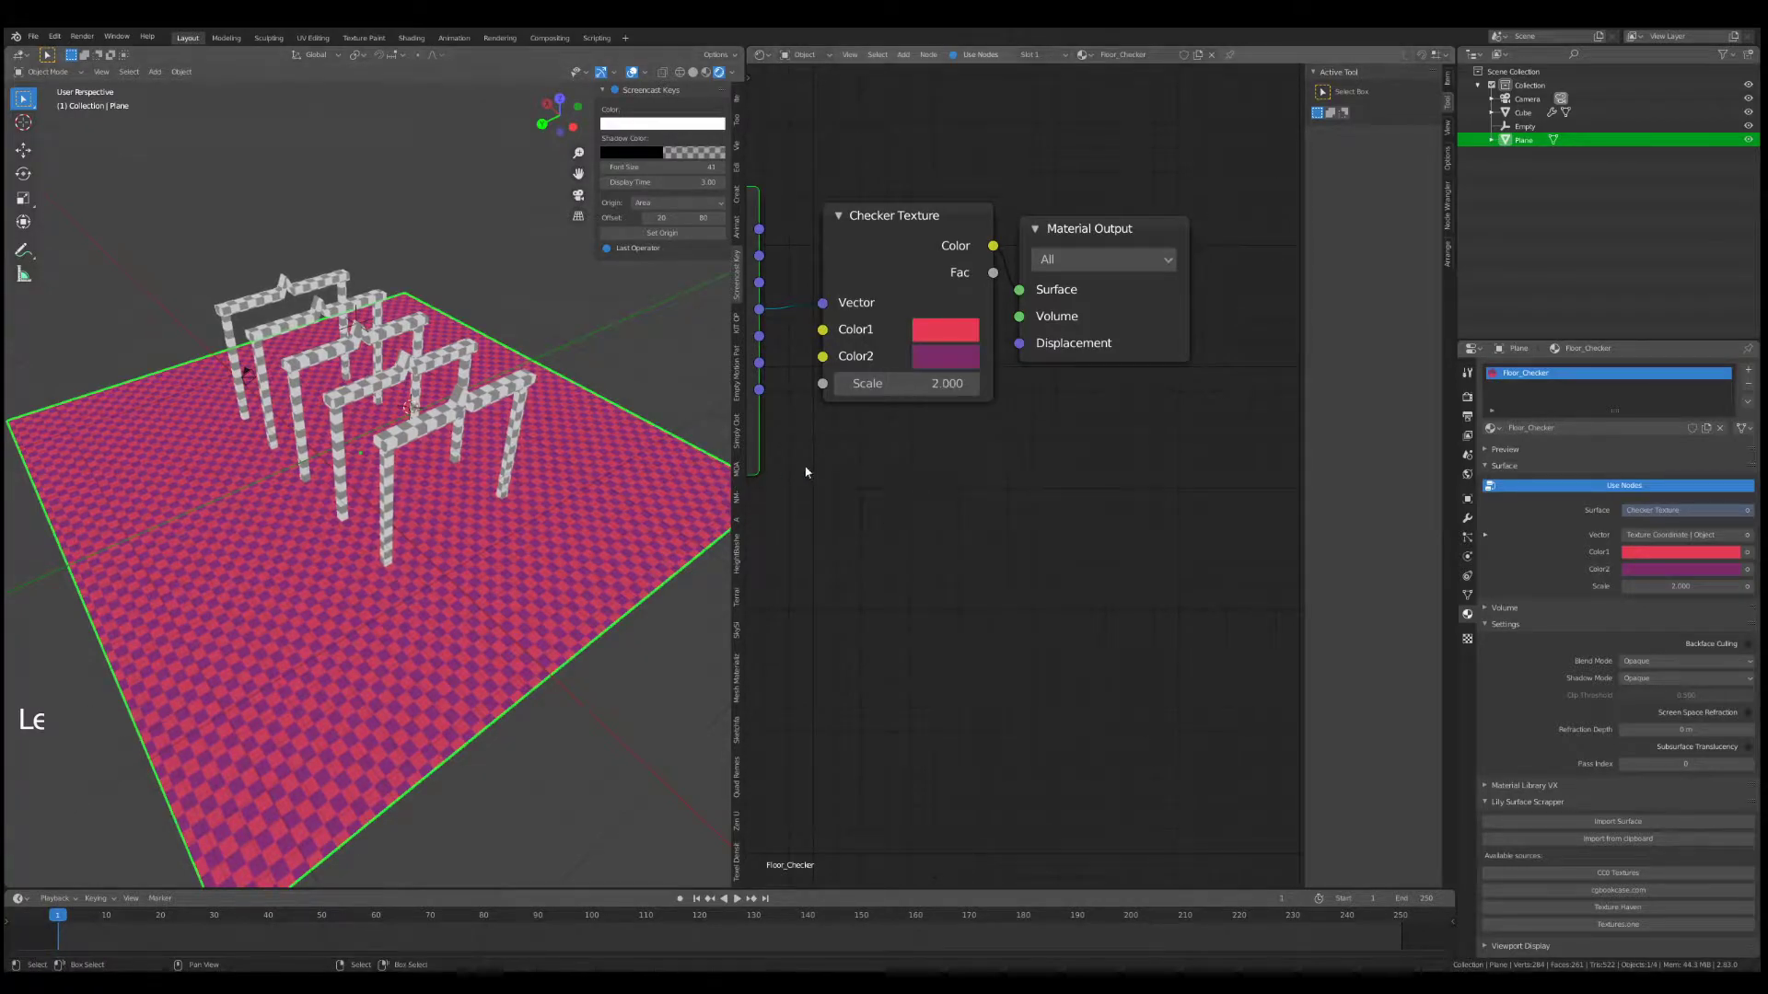
- Examine the Texture Coordinate setup, deselect all objects, and view the recoloured floor beneath the frames
{"action": "middle_click_drag", "start_coordinate": [893, 475], "coordinate": [1109, 495], "text": "shift"}
{"action": "scroll", "coordinate": [1087, 488], "scroll_direction": "up", "scroll_amount": 1}
{"action": "scroll", "coordinate": [553, 449], "scroll_direction": "down", "scroll_amount": 2}
{"action": "scroll", "coordinate": [552, 449], "scroll_direction": "up", "scroll_amount": 1}
{"action": "key", "text": "a"}
{"action": "middle_click_drag", "start_coordinate": [553, 449], "coordinate": [508, 318]}
{"action": "scroll", "coordinate": [525, 492], "scroll_direction": "up", "scroll_amount": 3}
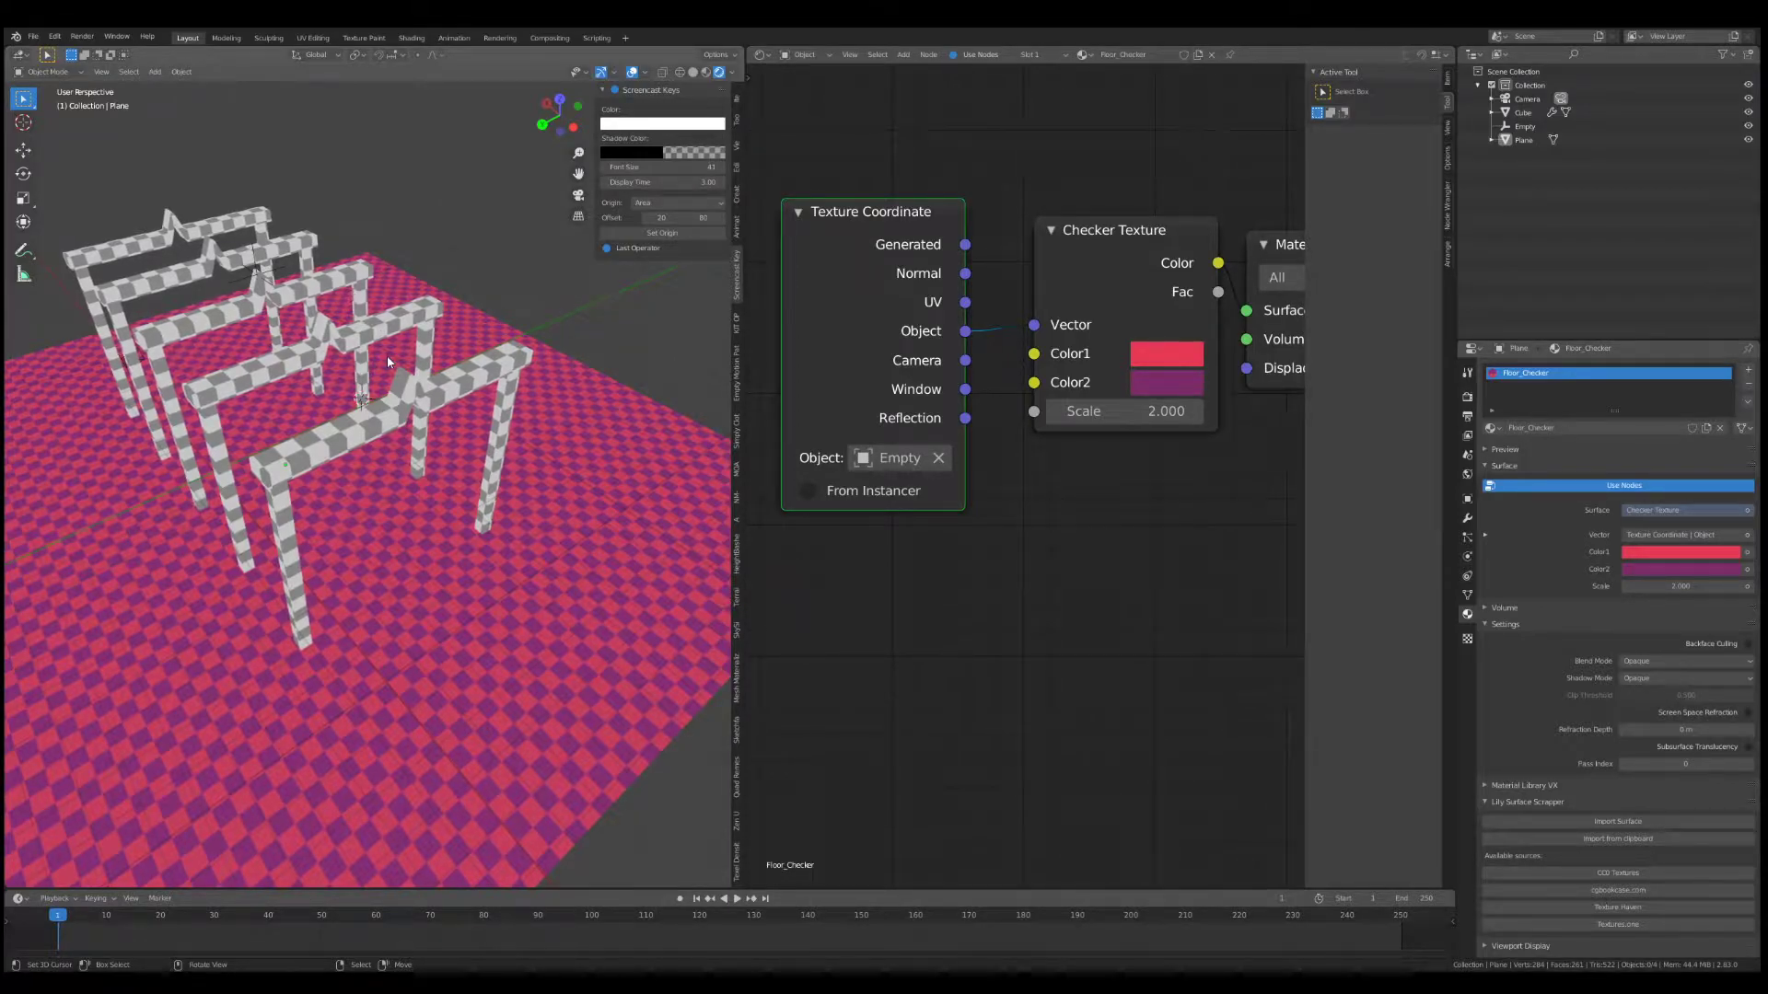
{"action": "middle_click", "coordinate": [360, 258]}
{"action": "scroll", "coordinate": [369, 313], "scroll_direction": "down", "scroll_amount": 2}
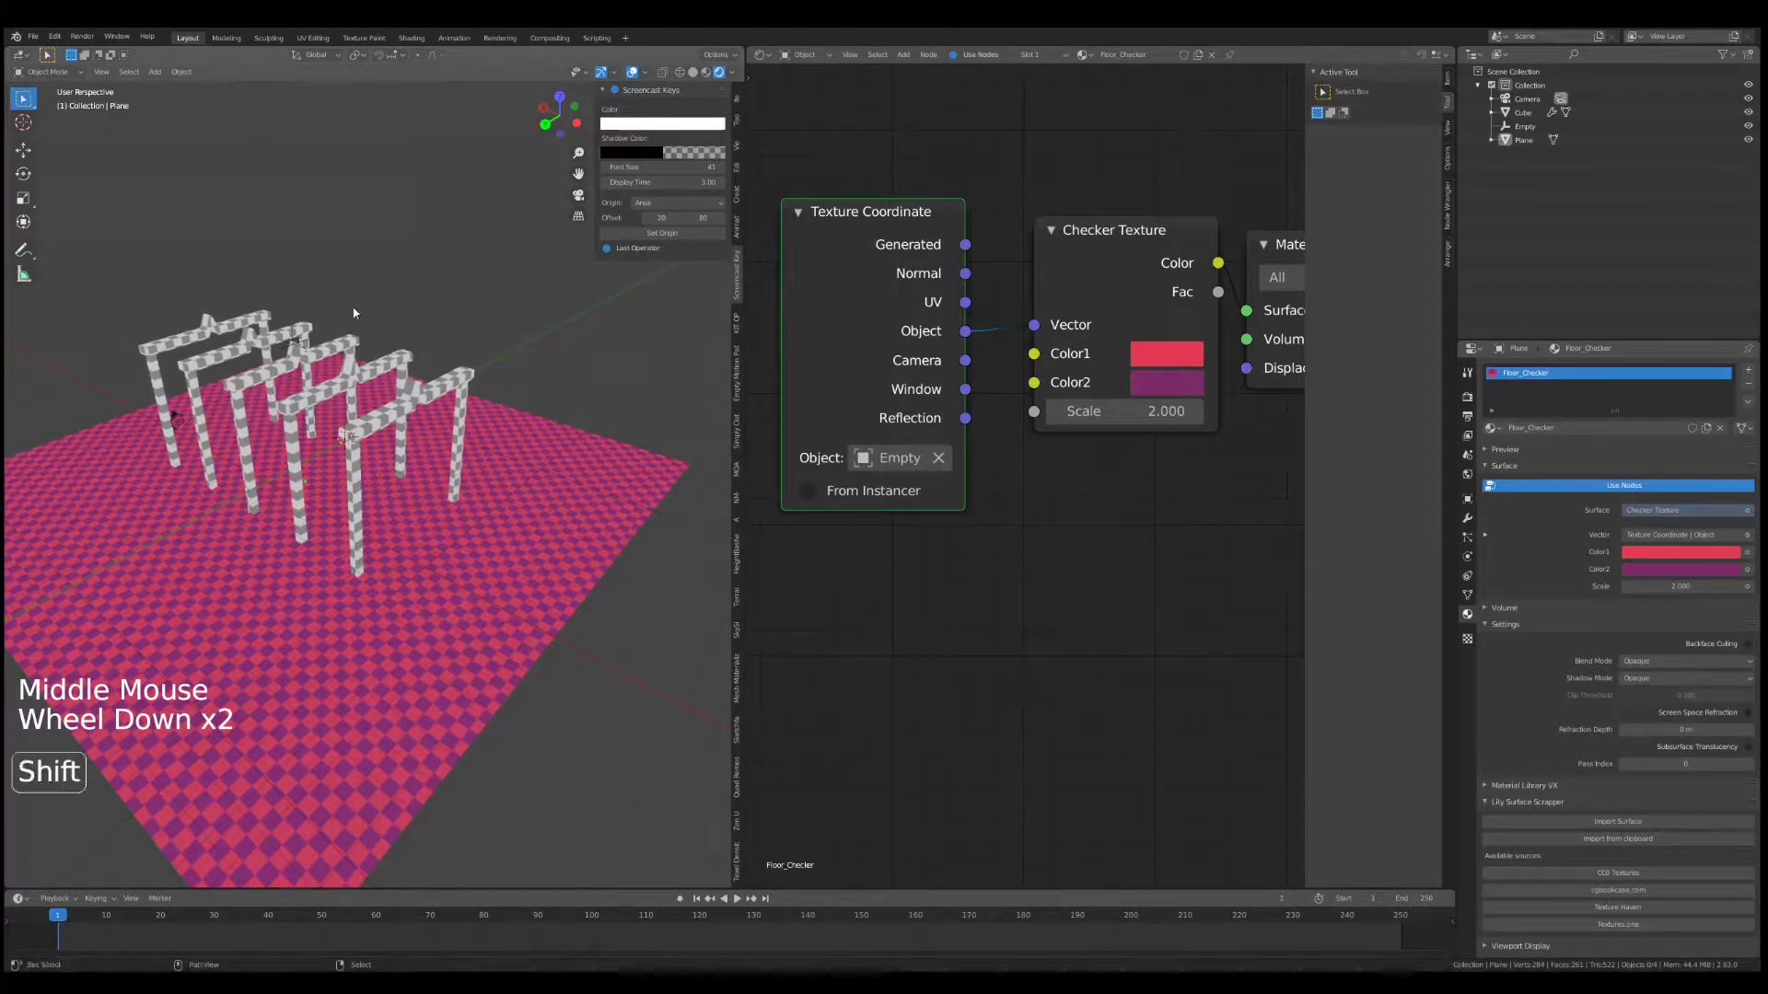
{"action": "middle_click_drag", "start_coordinate": [444, 319], "coordinate": [424, 347], "text": "shift"}
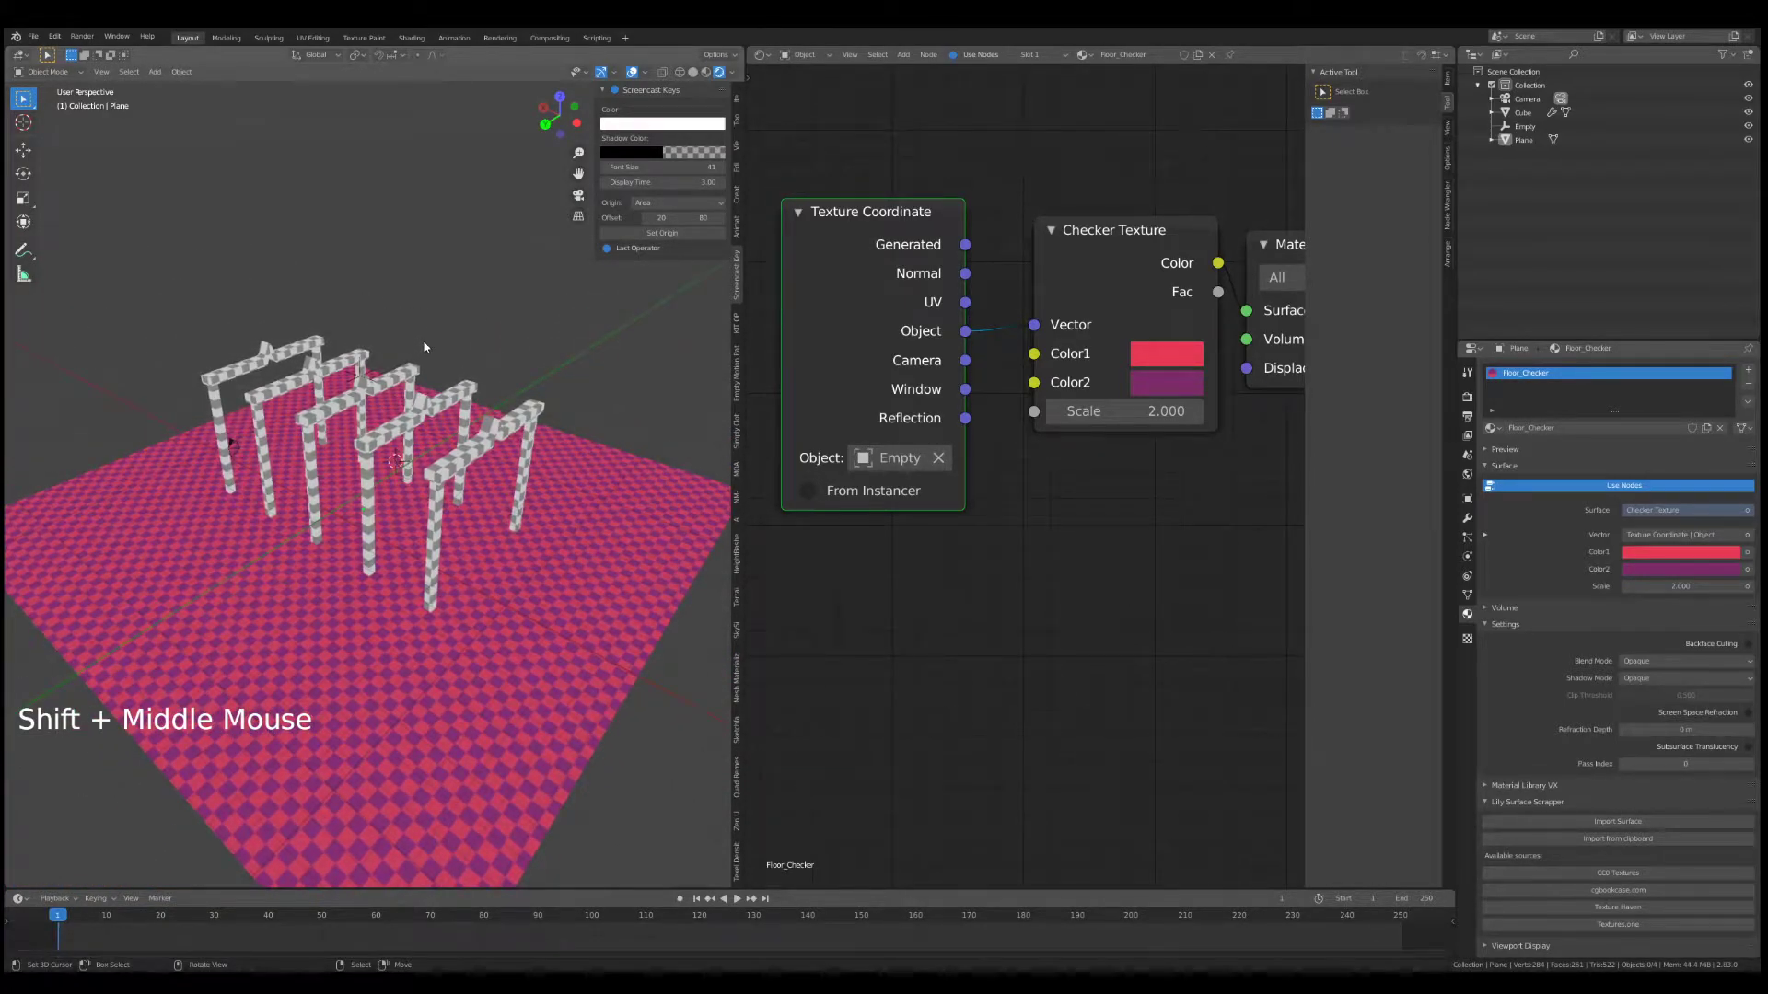
- Add a Principled BSDF node to the Floor_Checker material below the existing nodes
{"action": "scroll", "coordinate": [1009, 392], "scroll_direction": "down", "scroll_amount": 2}
{"action": "middle_click_drag", "start_coordinate": [1008, 391], "coordinate": [916, 426]}
{"action": "scroll", "coordinate": [1053, 534], "scroll_direction": "down", "scroll_amount": 4}
{"action": "key", "text": "shift+a"}
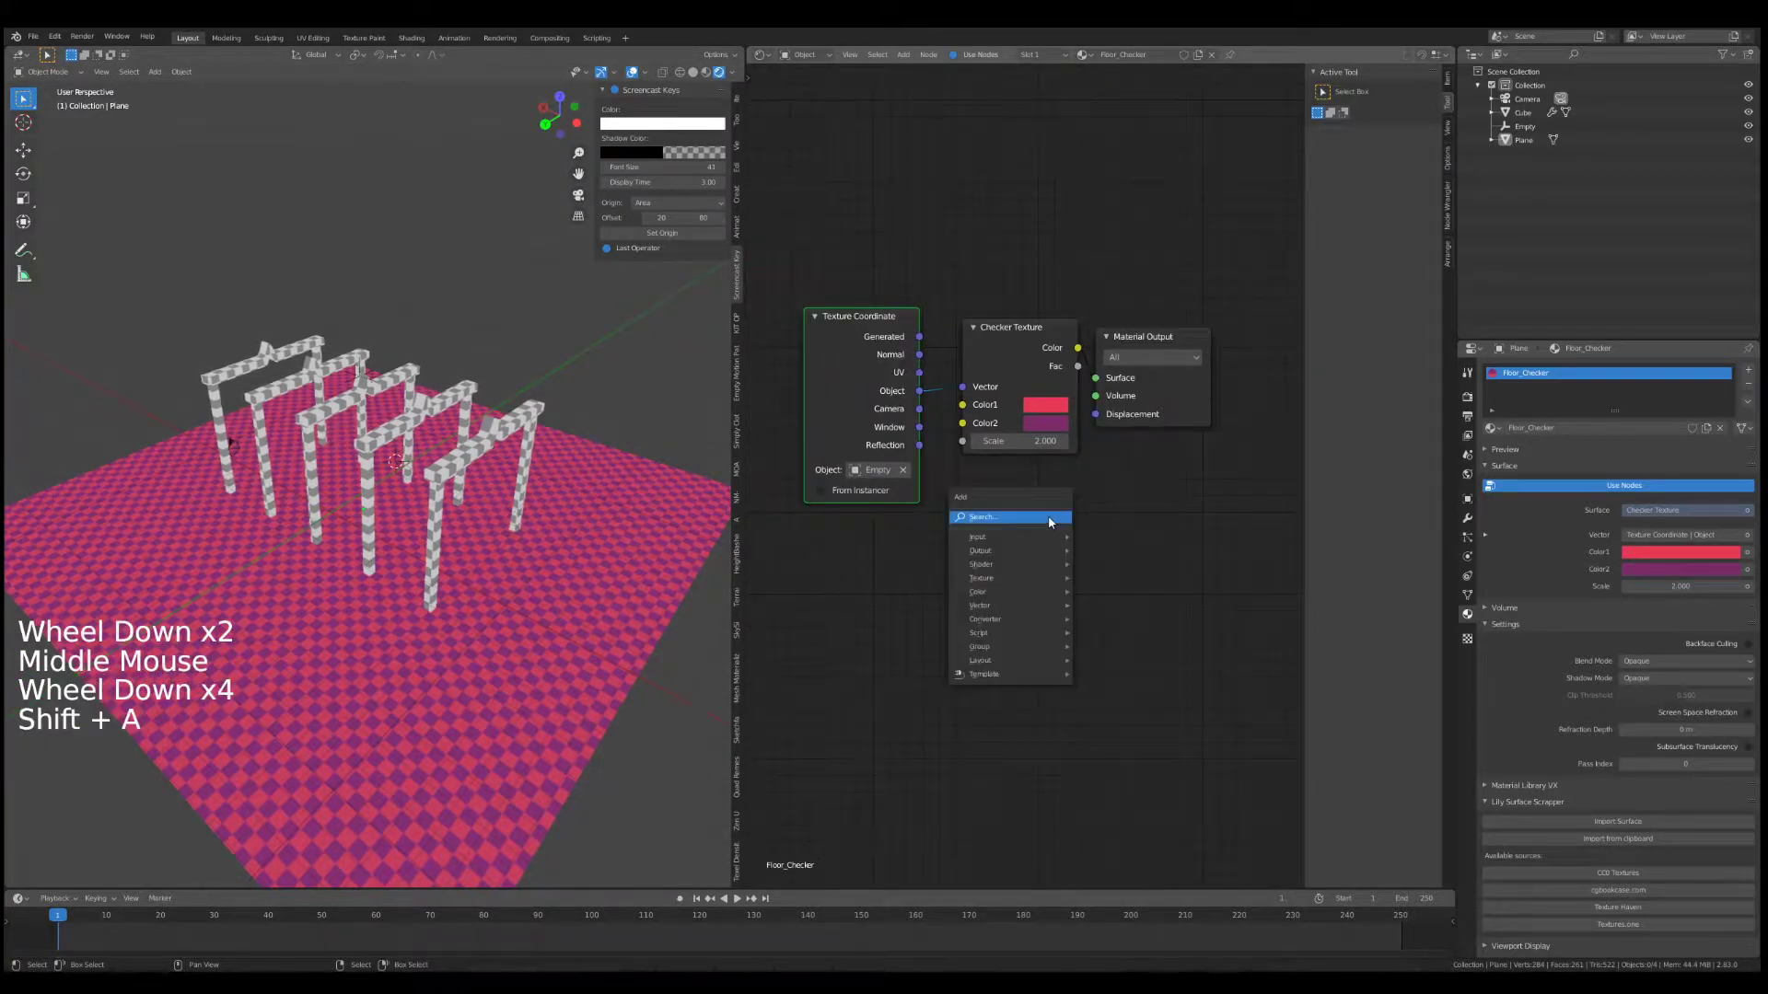
{"action": "left_click", "coordinate": [1050, 518]}
{"action": "type", "text": "pri"}
{"action": "key", "text": "Return"}
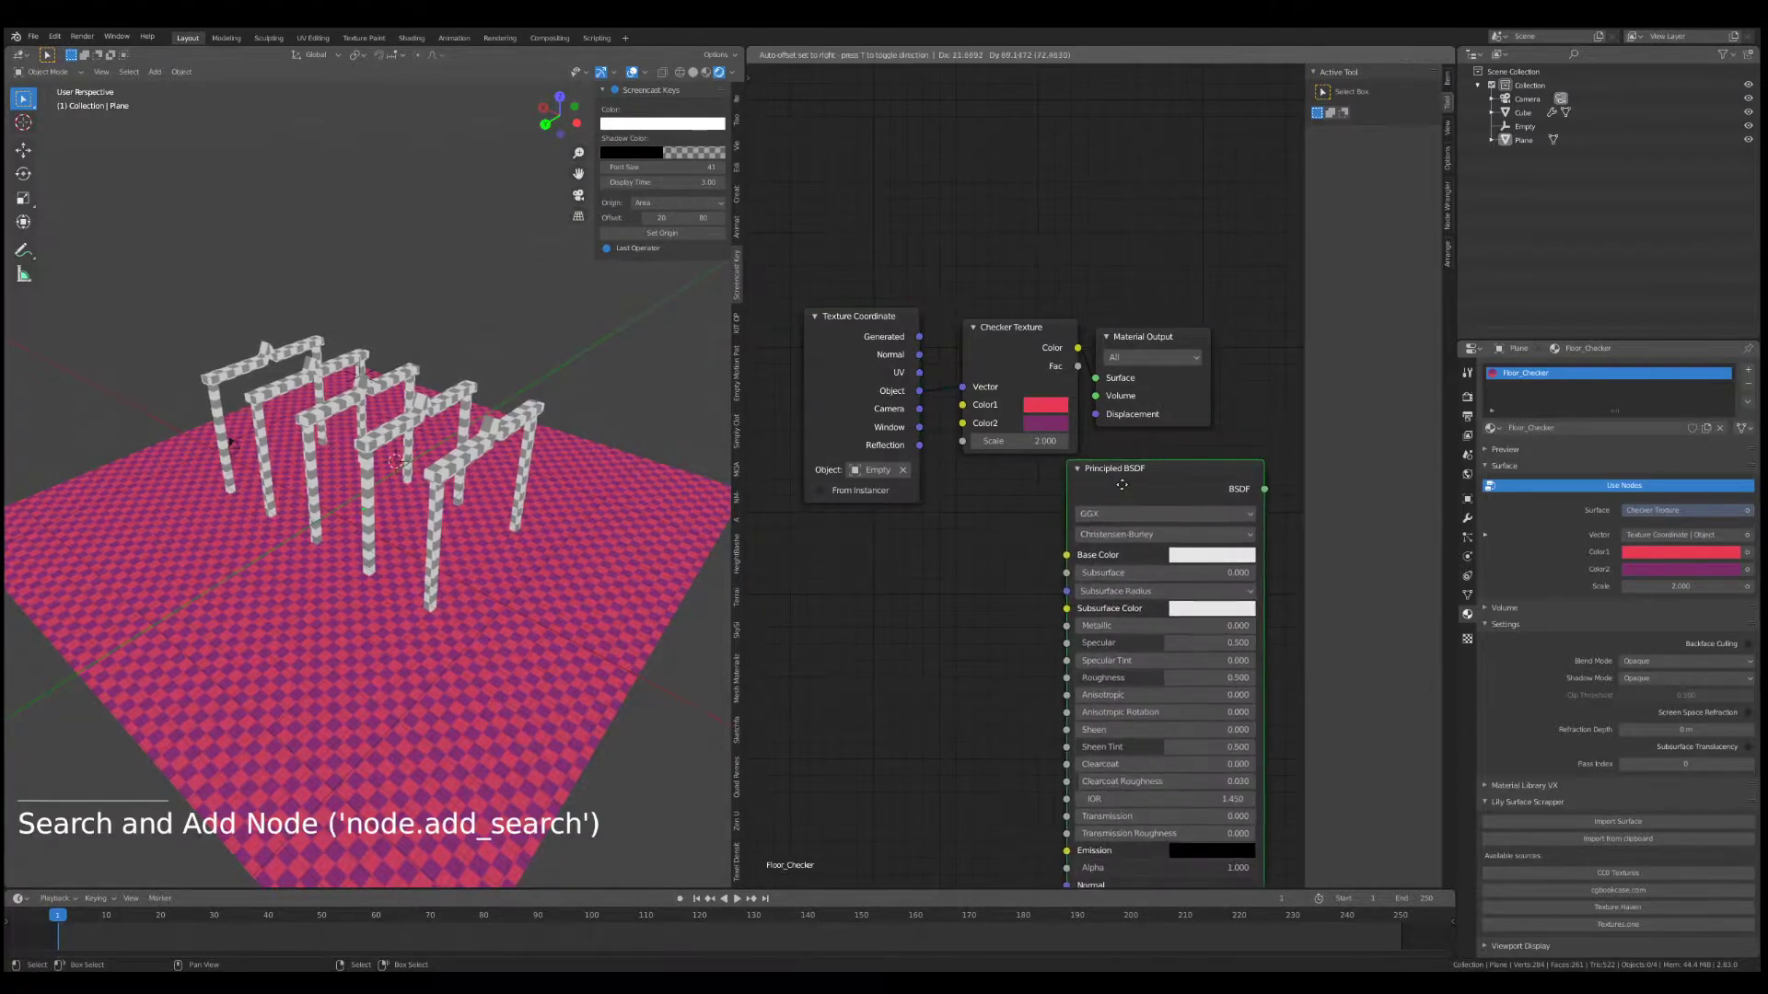
{"action": "scroll", "coordinate": [931, 438], "scroll_direction": "down", "scroll_amount": 2}
{"action": "scroll", "coordinate": [963, 489], "scroll_direction": "down", "scroll_amount": 2}
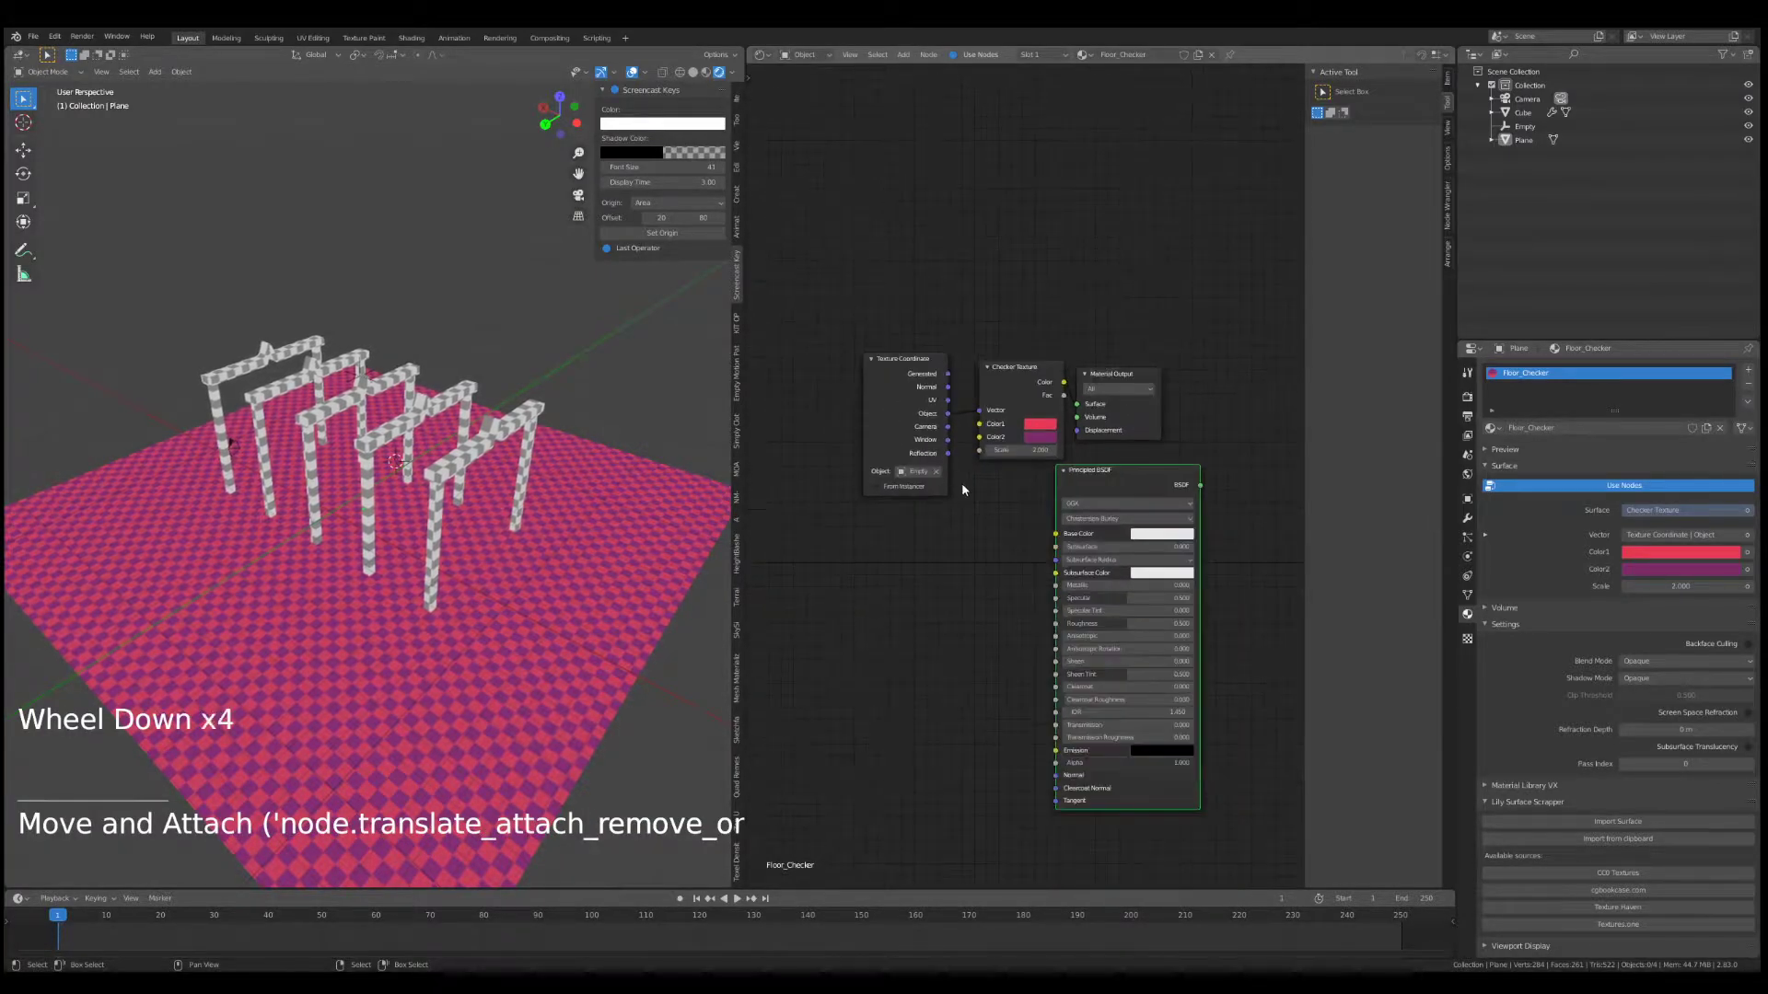
- Shift the Texture Coordinate and Checker Texture nodes away from the Material Output to make room in the node chain
{"action": "key", "text": "w"}
{"action": "left_click", "coordinate": [902, 385]}
{"action": "key", "text": "g"}
{"action": "left_click", "coordinate": [819, 379]}
{"action": "left_click", "coordinate": [1025, 385]}
{"action": "key", "text": "g"}
{"action": "left_click", "coordinate": [934, 373]}
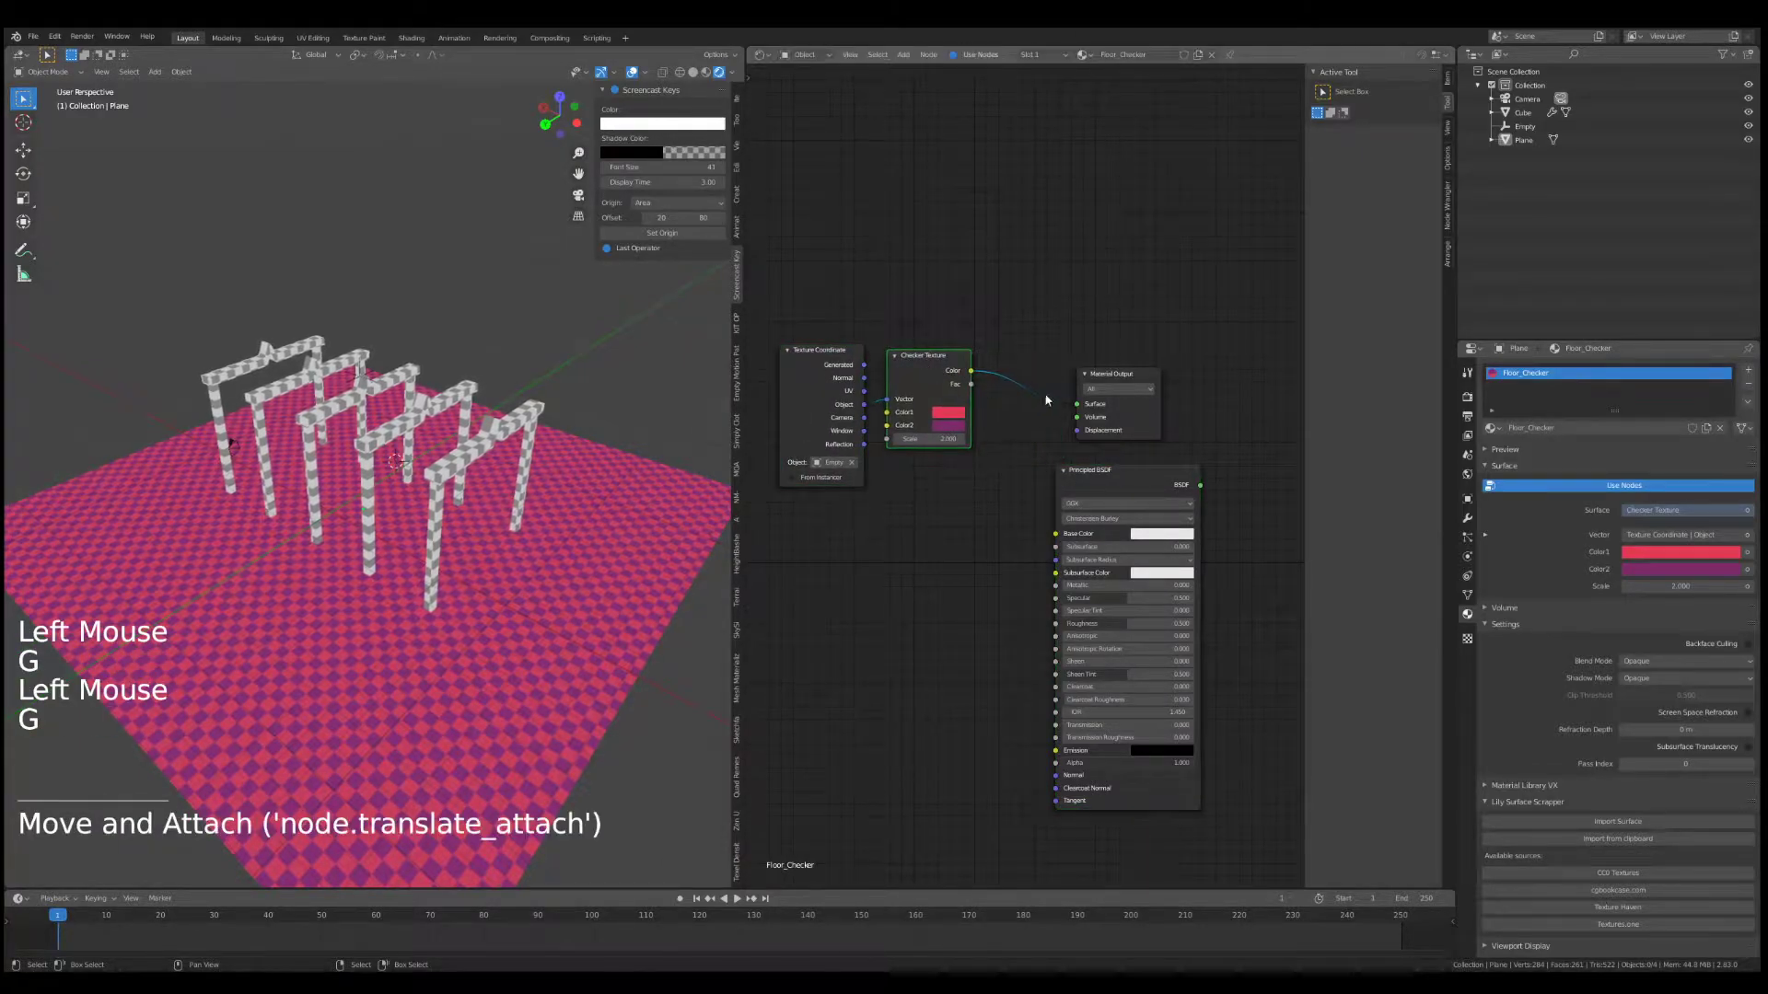
- Place the Principled BSDF between Checker Texture and Material Output, linking Color to Base Color and BSDF to Surface
{"action": "left_click", "coordinate": [1125, 378]}
{"action": "key", "text": "g"}
{"action": "left_click", "coordinate": [1267, 367]}
{"action": "left_click", "coordinate": [1119, 472]}
{"action": "key", "text": "g"}
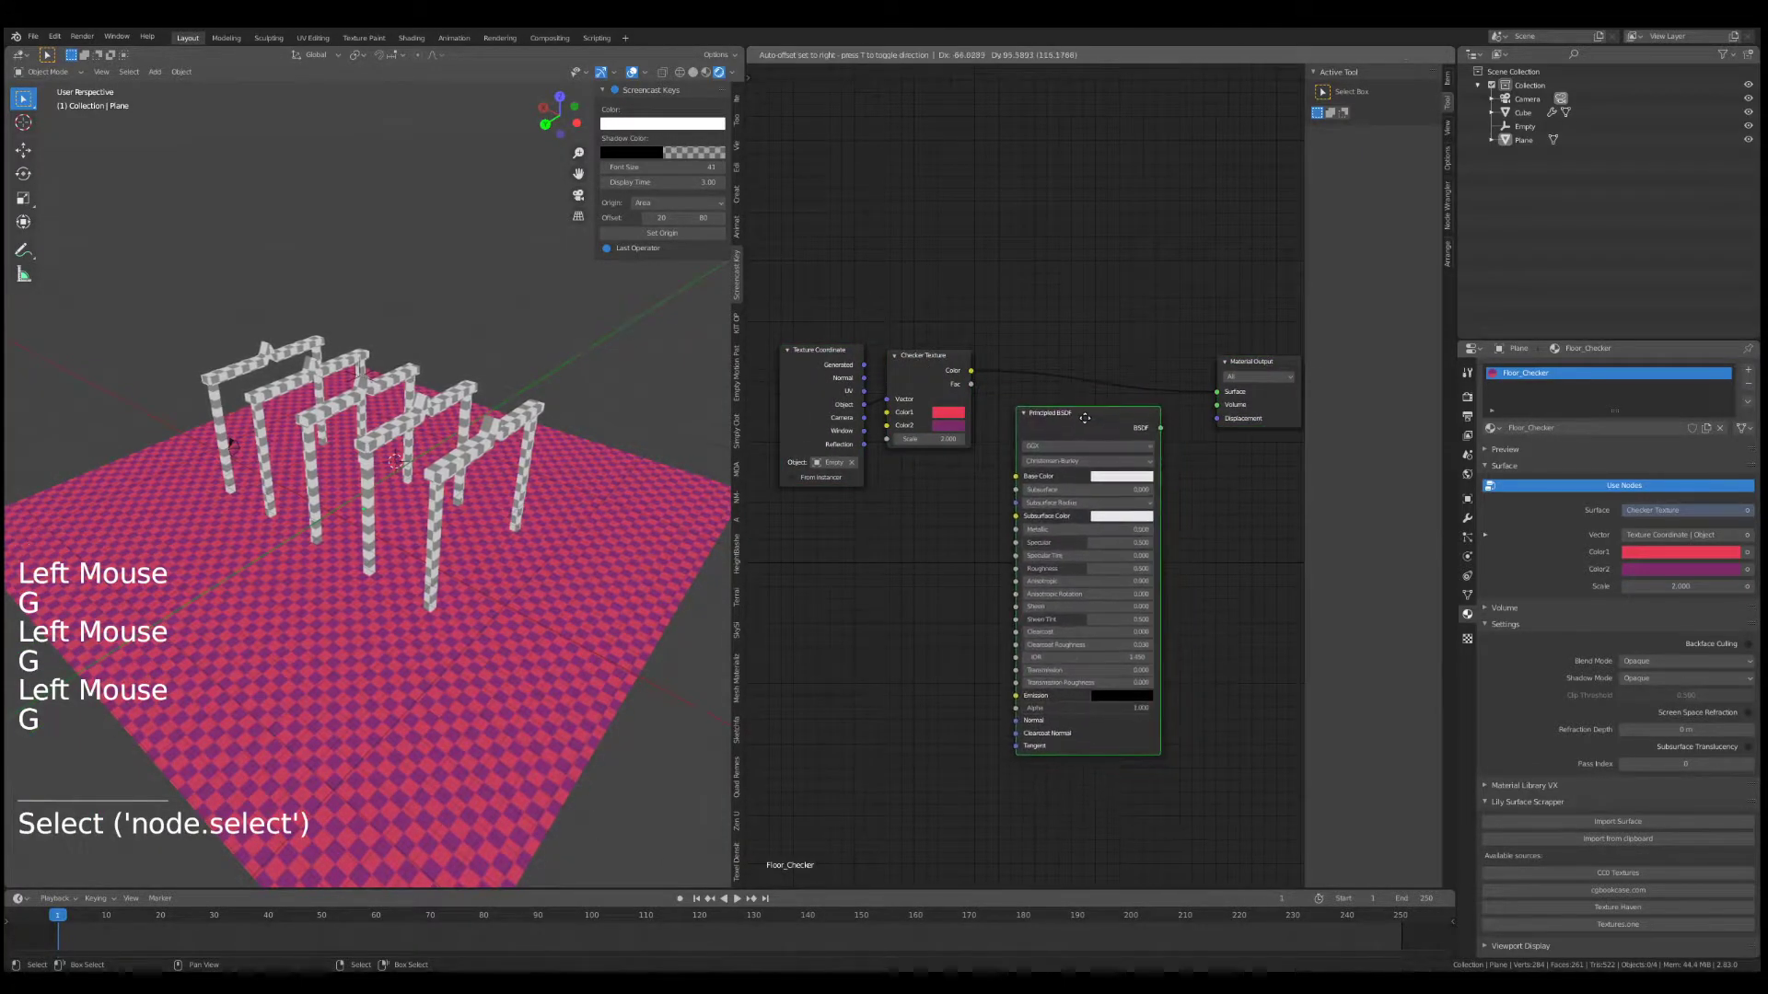
{"action": "left_click", "coordinate": [1079, 416]}
{"action": "left_click_drag", "start_coordinate": [971, 372], "coordinate": [1043, 475]}
{"action": "left_click_drag", "start_coordinate": [1159, 434], "coordinate": [1220, 393]}
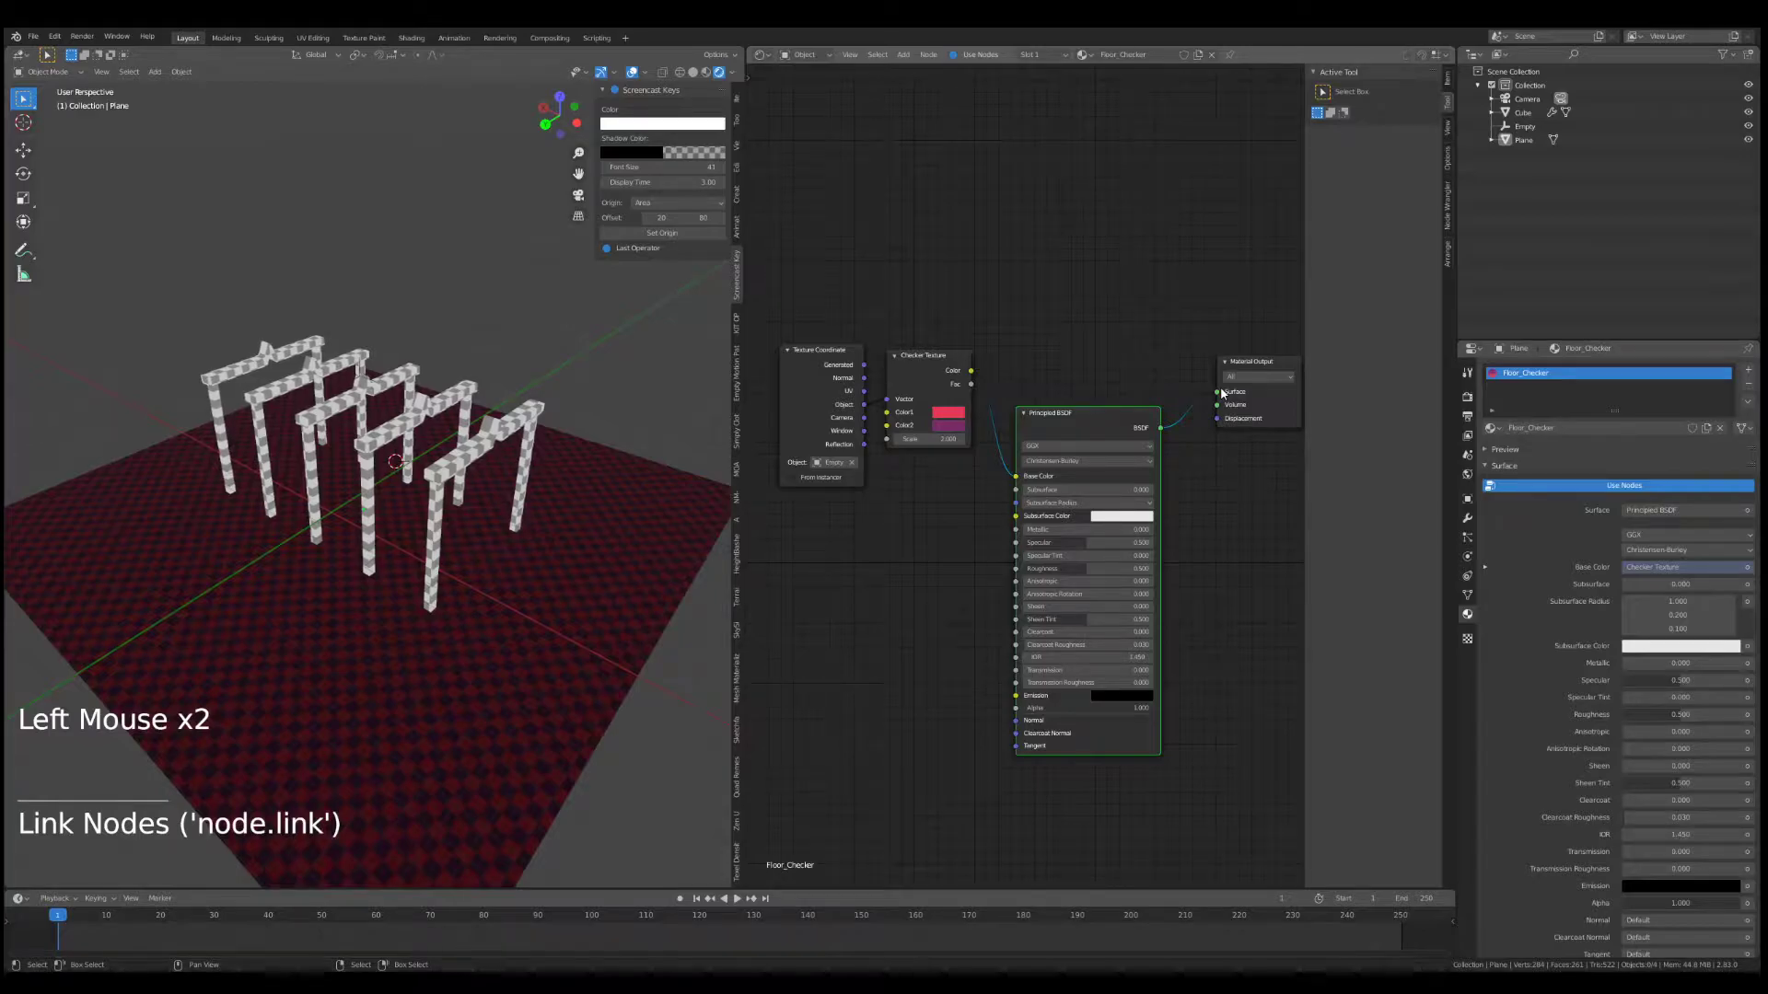
- Add a Sun light to the scene
{"action": "middle_click_drag", "start_coordinate": [616, 326], "coordinate": [557, 540]}
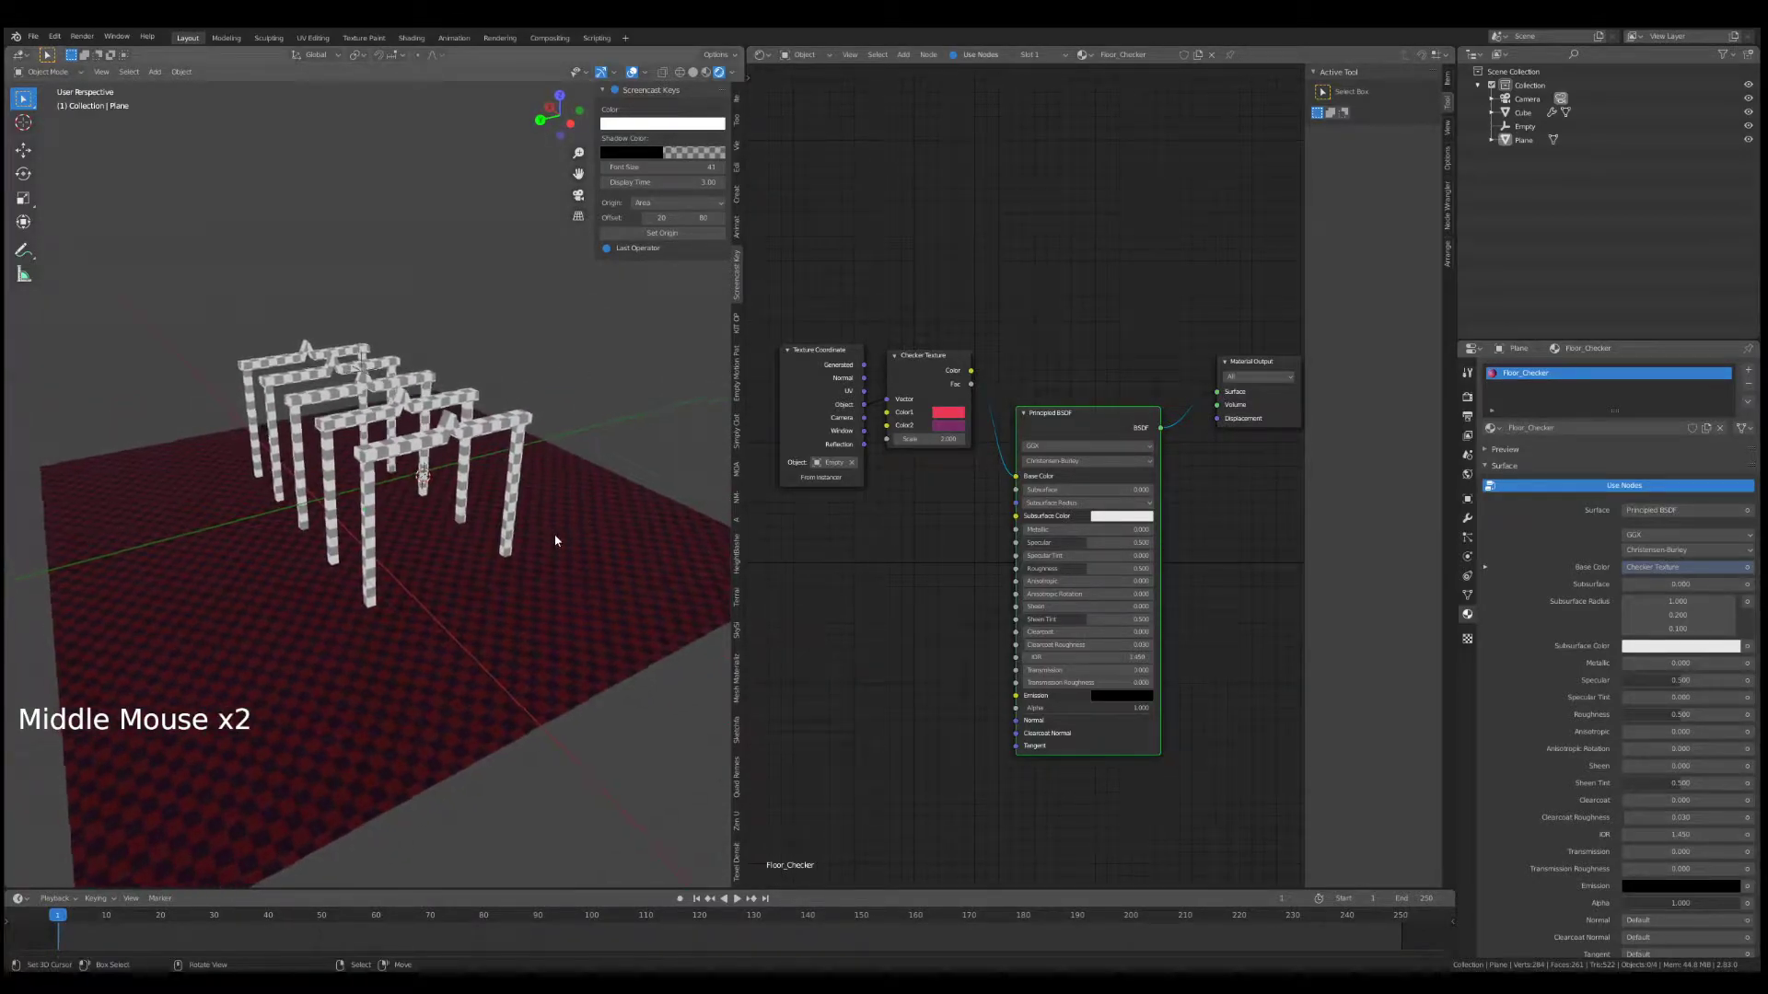
{"action": "key", "text": "shift+a"}
{"action": "mouse_move", "coordinate": [554, 509]}
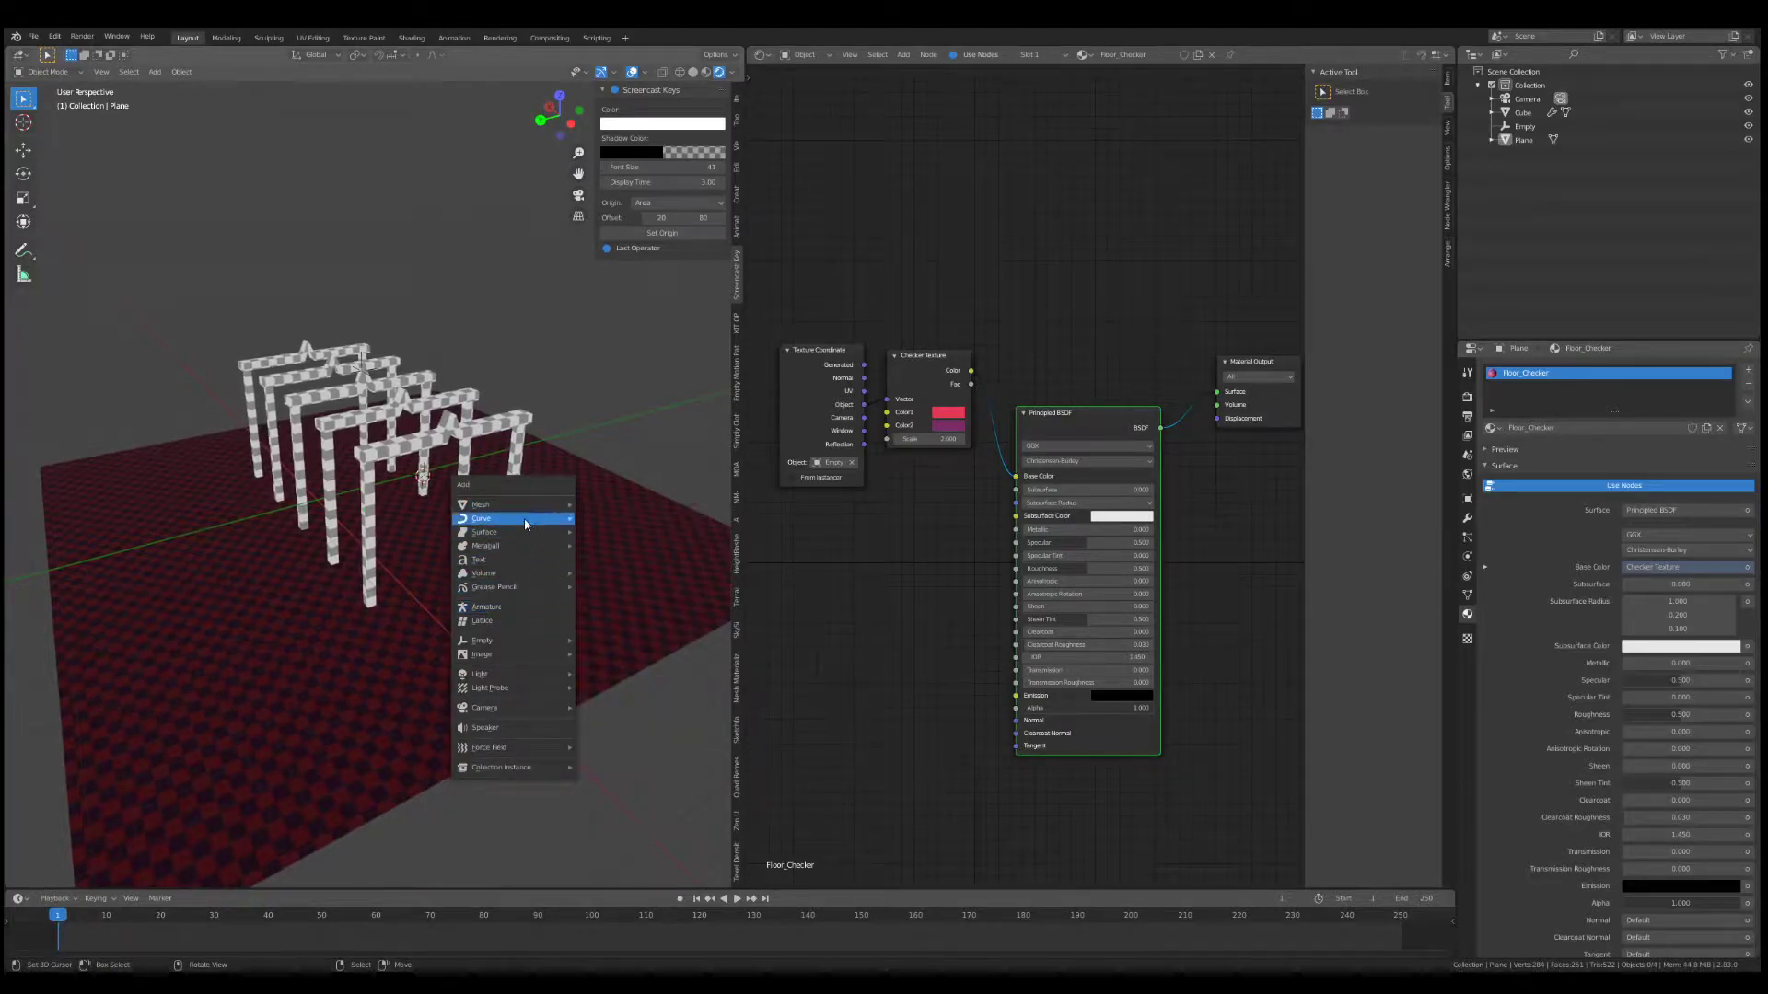
{"action": "mouse_move", "coordinate": [507, 677]}
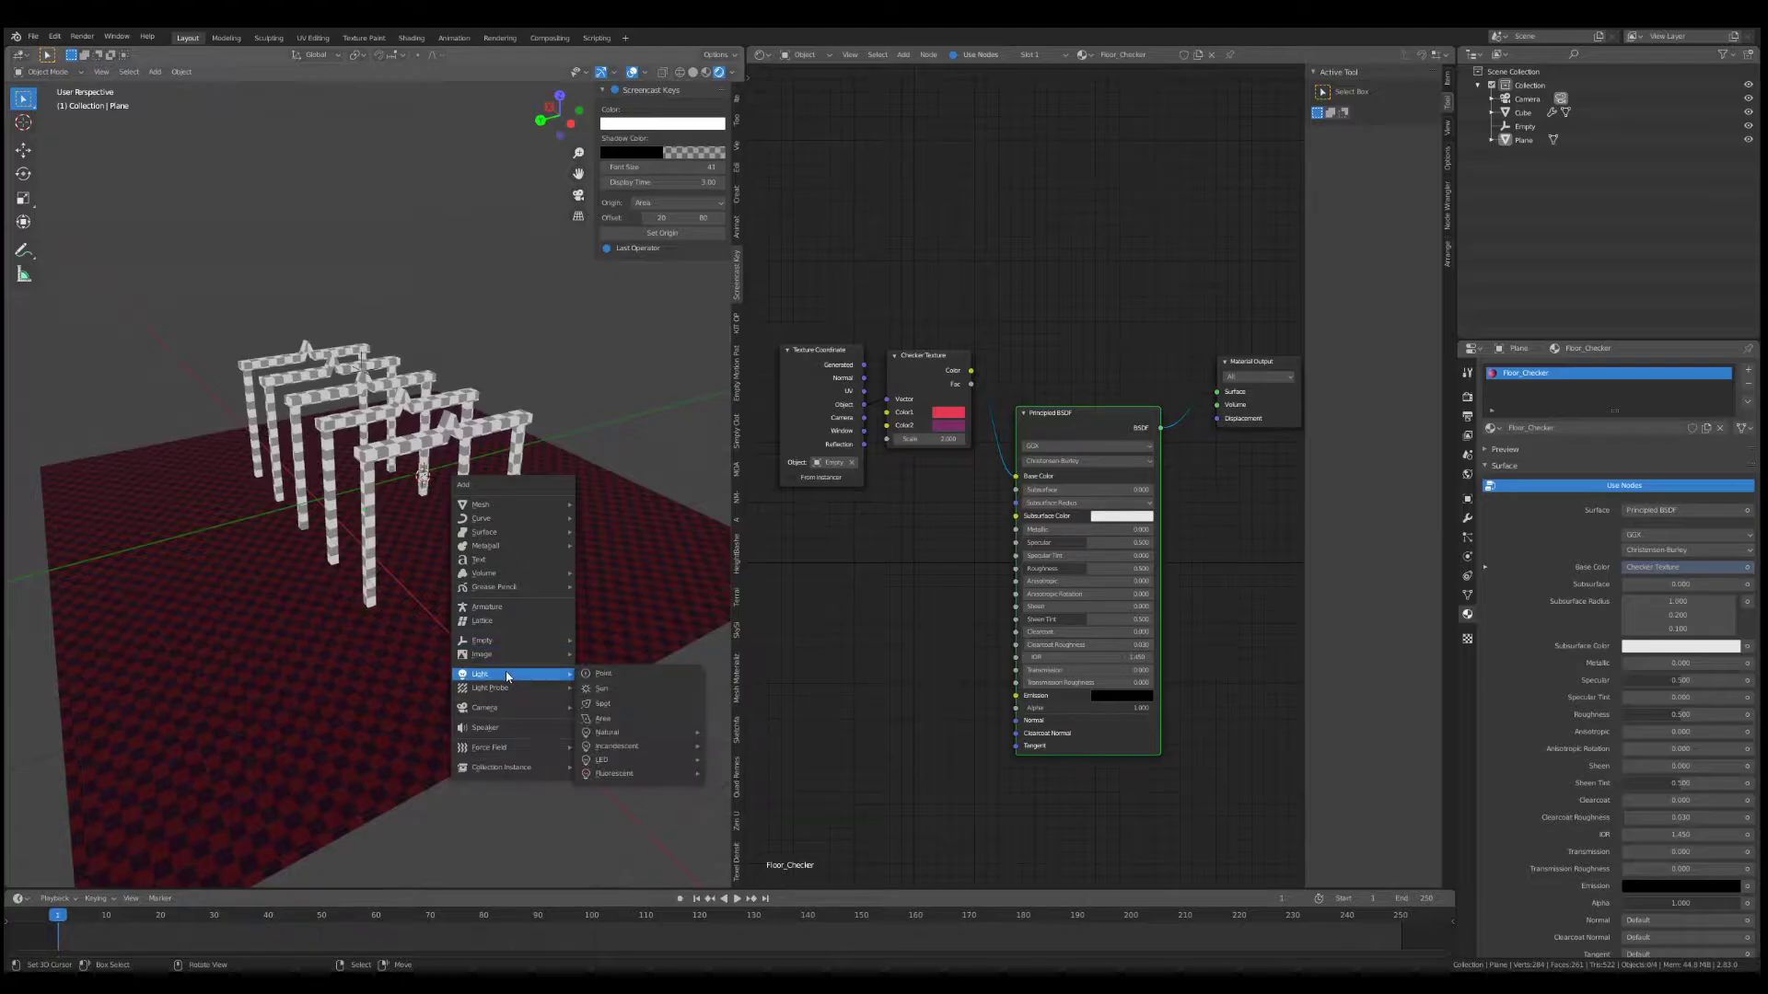
{"action": "left_click", "coordinate": [623, 691]}
- Move the sun light up above the row of frames
{"action": "middle_click_drag", "start_coordinate": [539, 637], "coordinate": [458, 594]}
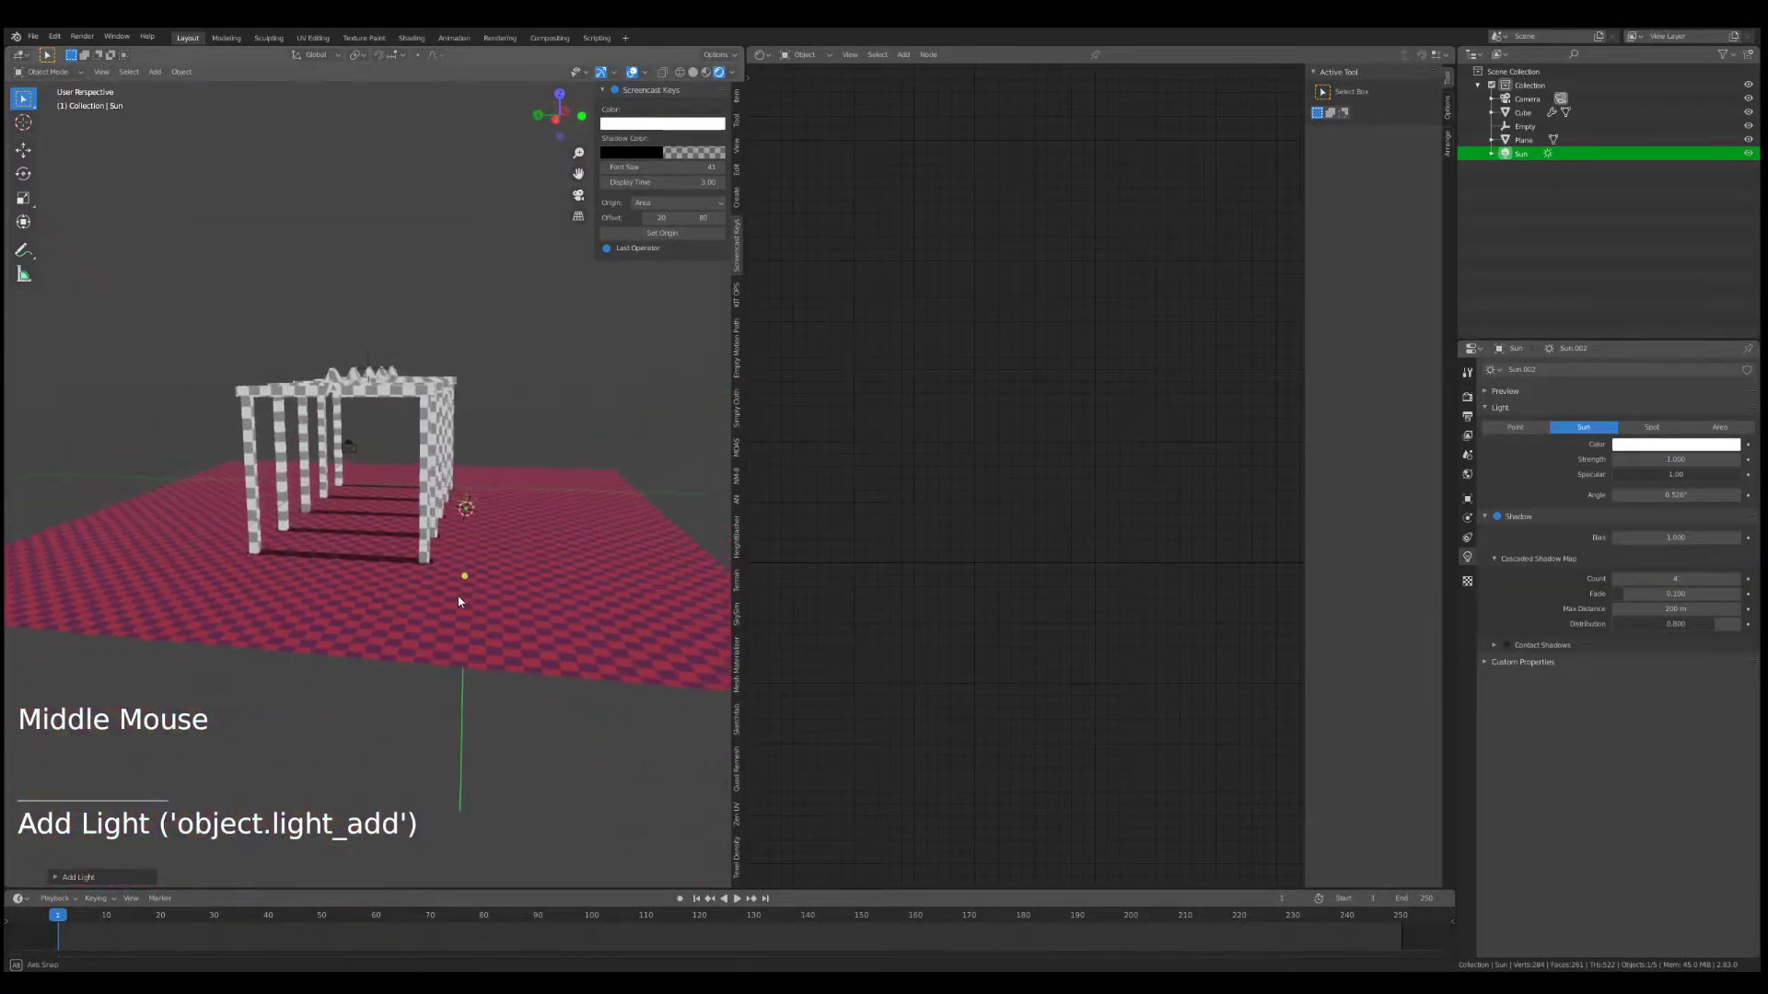
{"action": "key", "text": "g"}
{"action": "left_click", "coordinate": [505, 364]}
{"action": "middle_click_drag", "start_coordinate": [504, 365], "coordinate": [574, 493]}
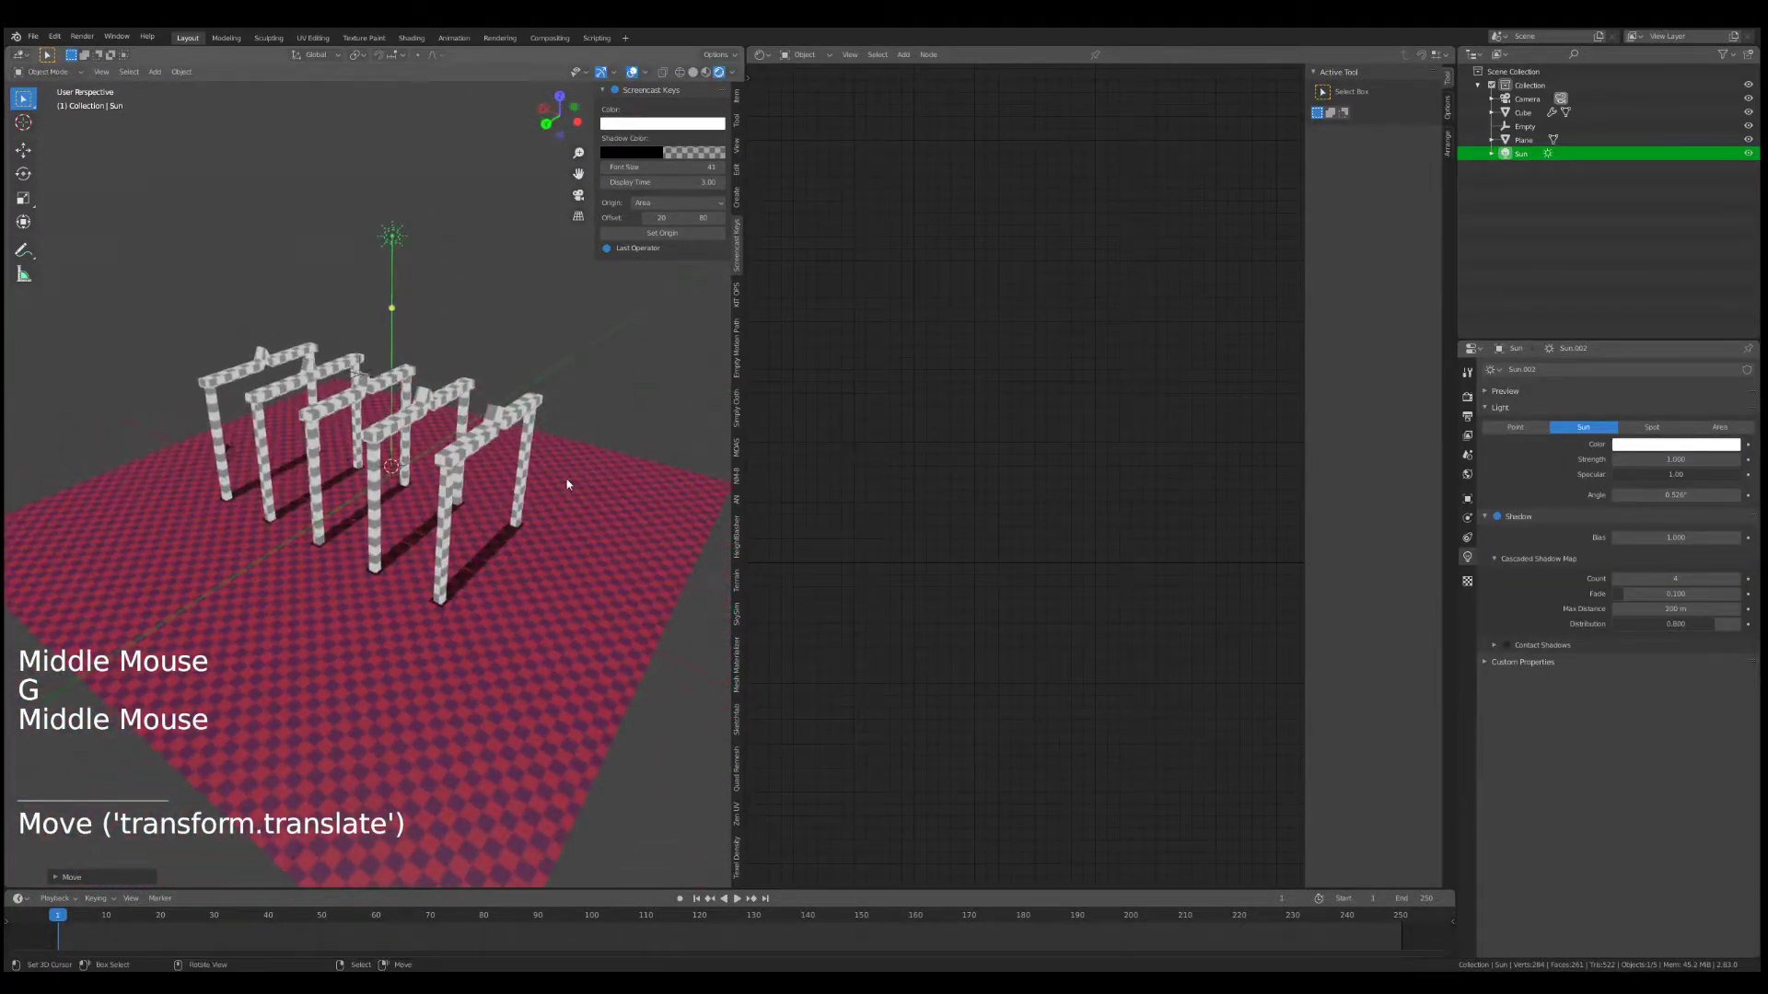
- Rotate the sun light about the Y axis and the X axis so the frames cast long slanted shadows across the floor
{"action": "middle_click_drag", "start_coordinate": [393, 335], "coordinate": [352, 495]}
{"action": "scroll", "coordinate": [352, 495], "scroll_direction": "up", "scroll_amount": 2}
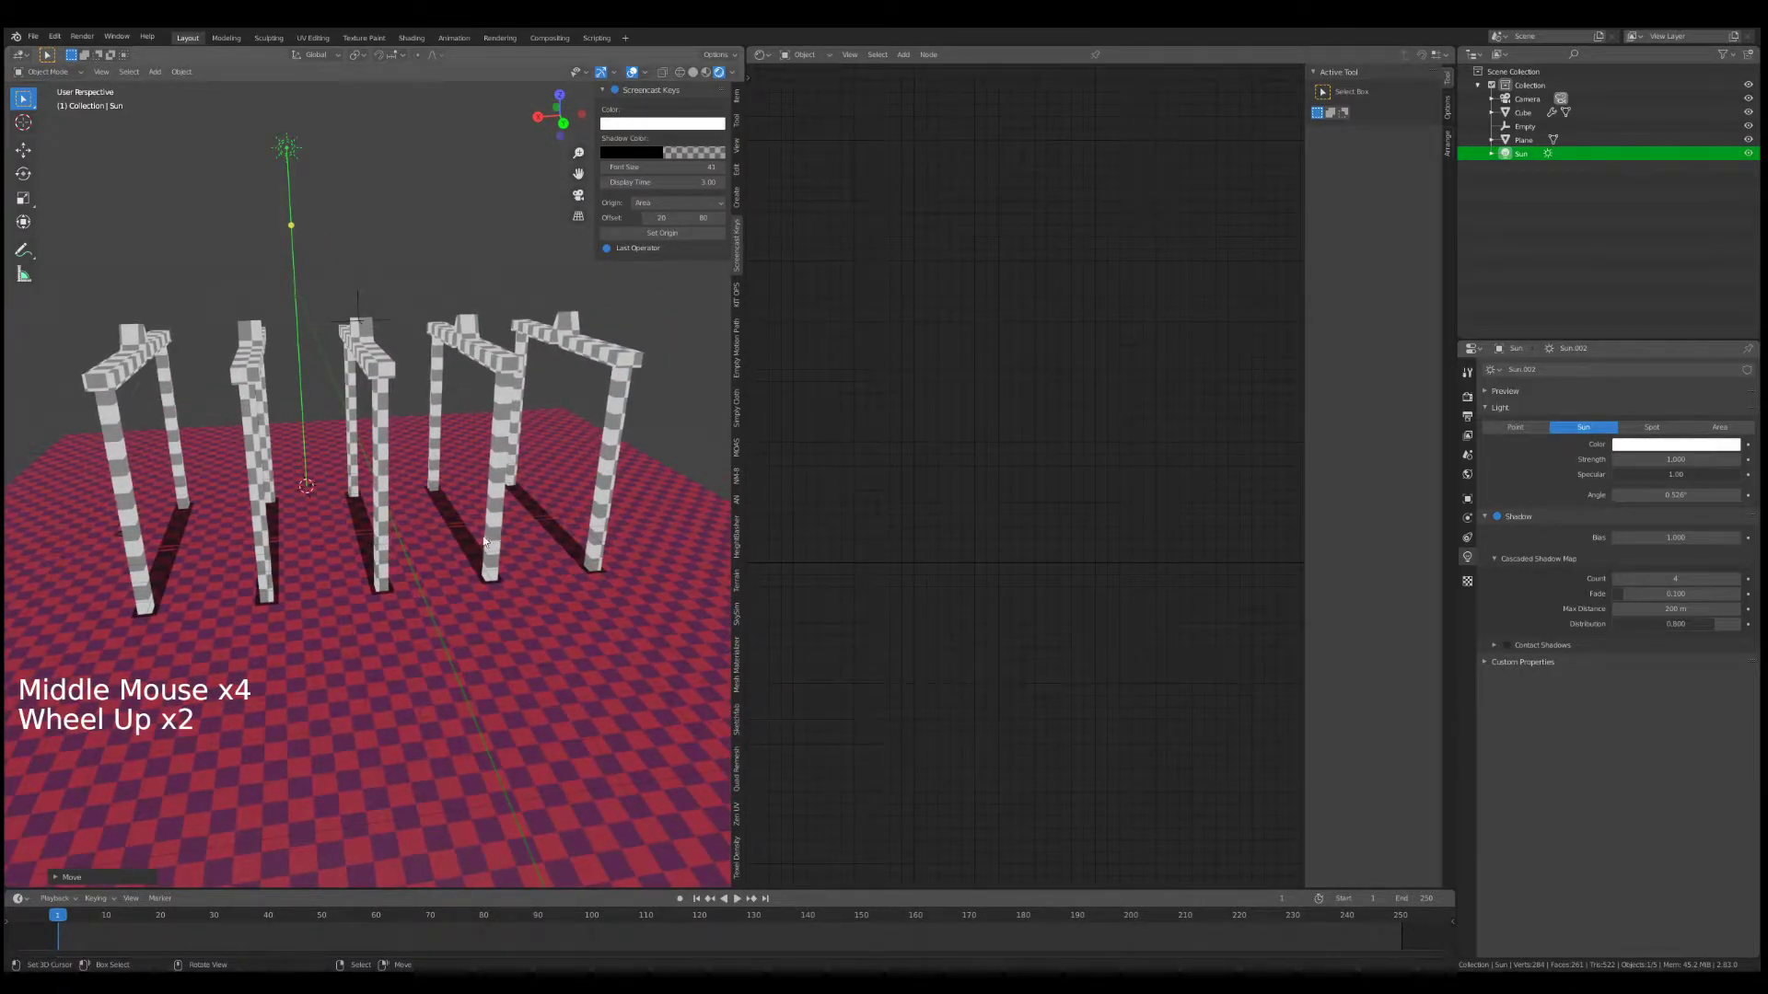
{"action": "scroll", "coordinate": [367, 542], "scroll_direction": "down", "scroll_amount": 2}
{"action": "middle_click_drag", "start_coordinate": [367, 542], "coordinate": [373, 497]}
{"action": "key", "text": "r"}
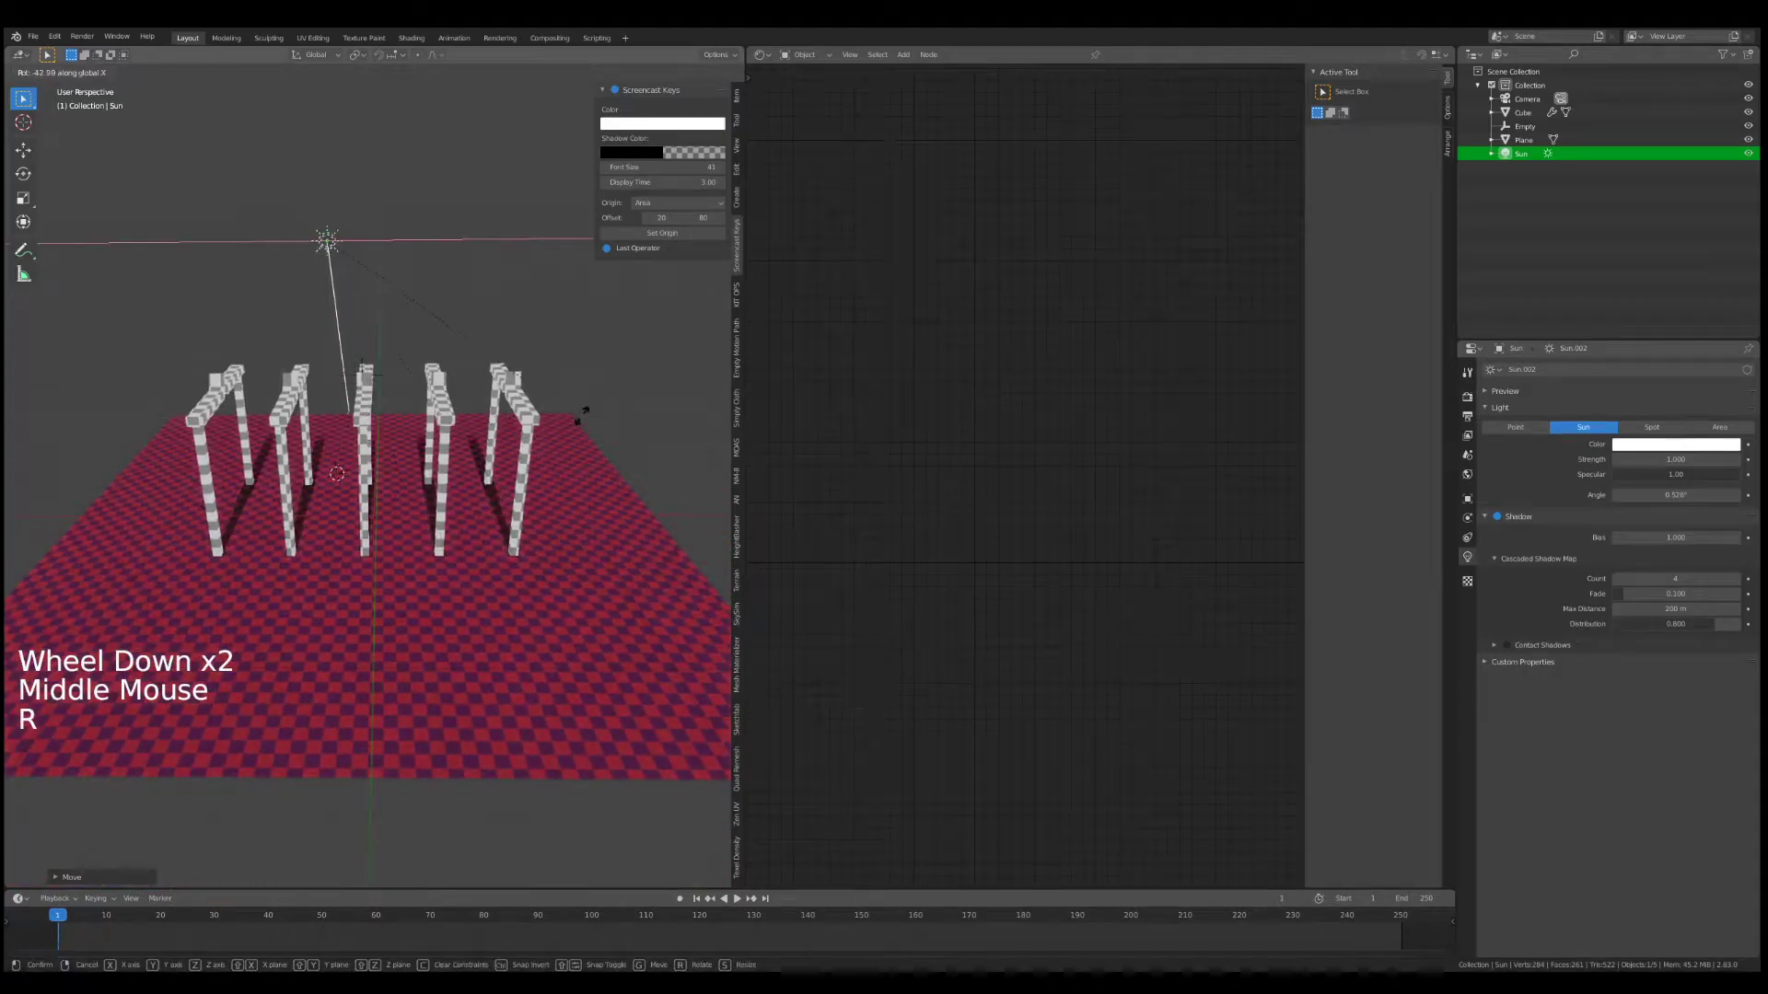
{"action": "right_click", "coordinate": [508, 450]}
{"action": "key", "text": "r"}
{"action": "key", "text": "y"}
{"action": "left_click", "coordinate": [539, 387]}
{"action": "key", "text": "r"}
{"action": "key", "text": "x"}
{"action": "left_click", "coordinate": [185, 633]}
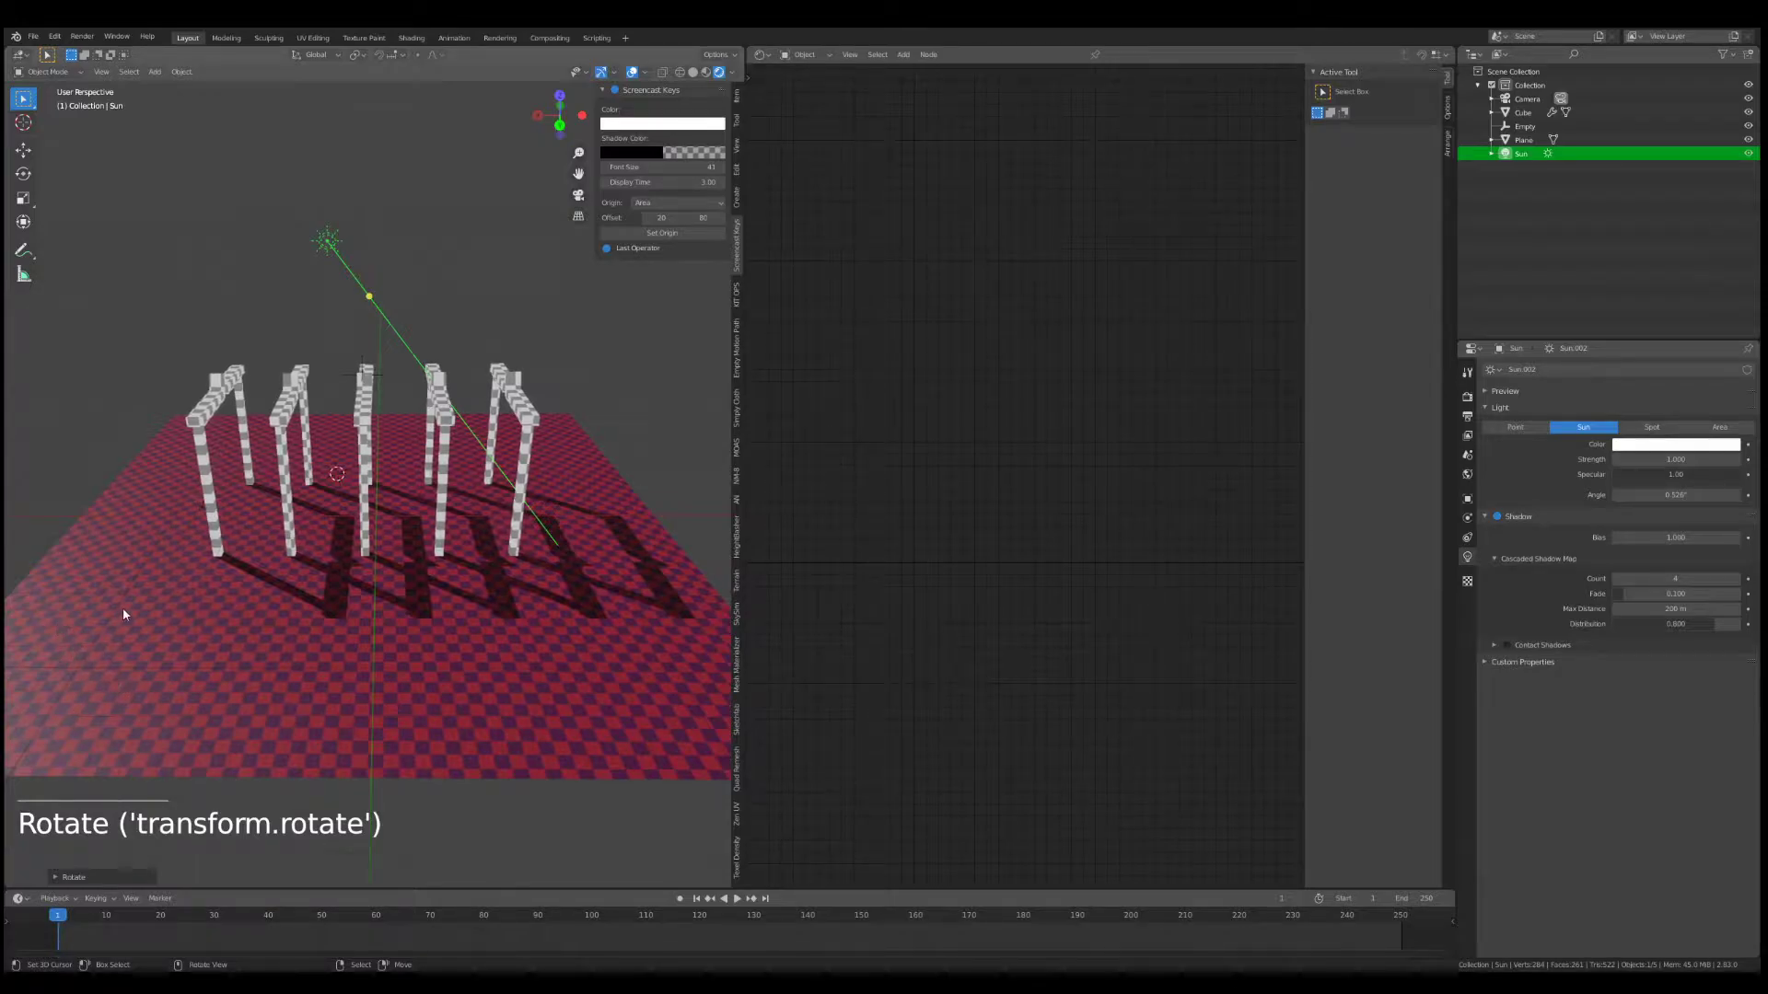
- Select the floor and set its Principled BSDF Specular to 0, checking the frame shadows from several angles
{"action": "right_click", "coordinate": [78, 637]}
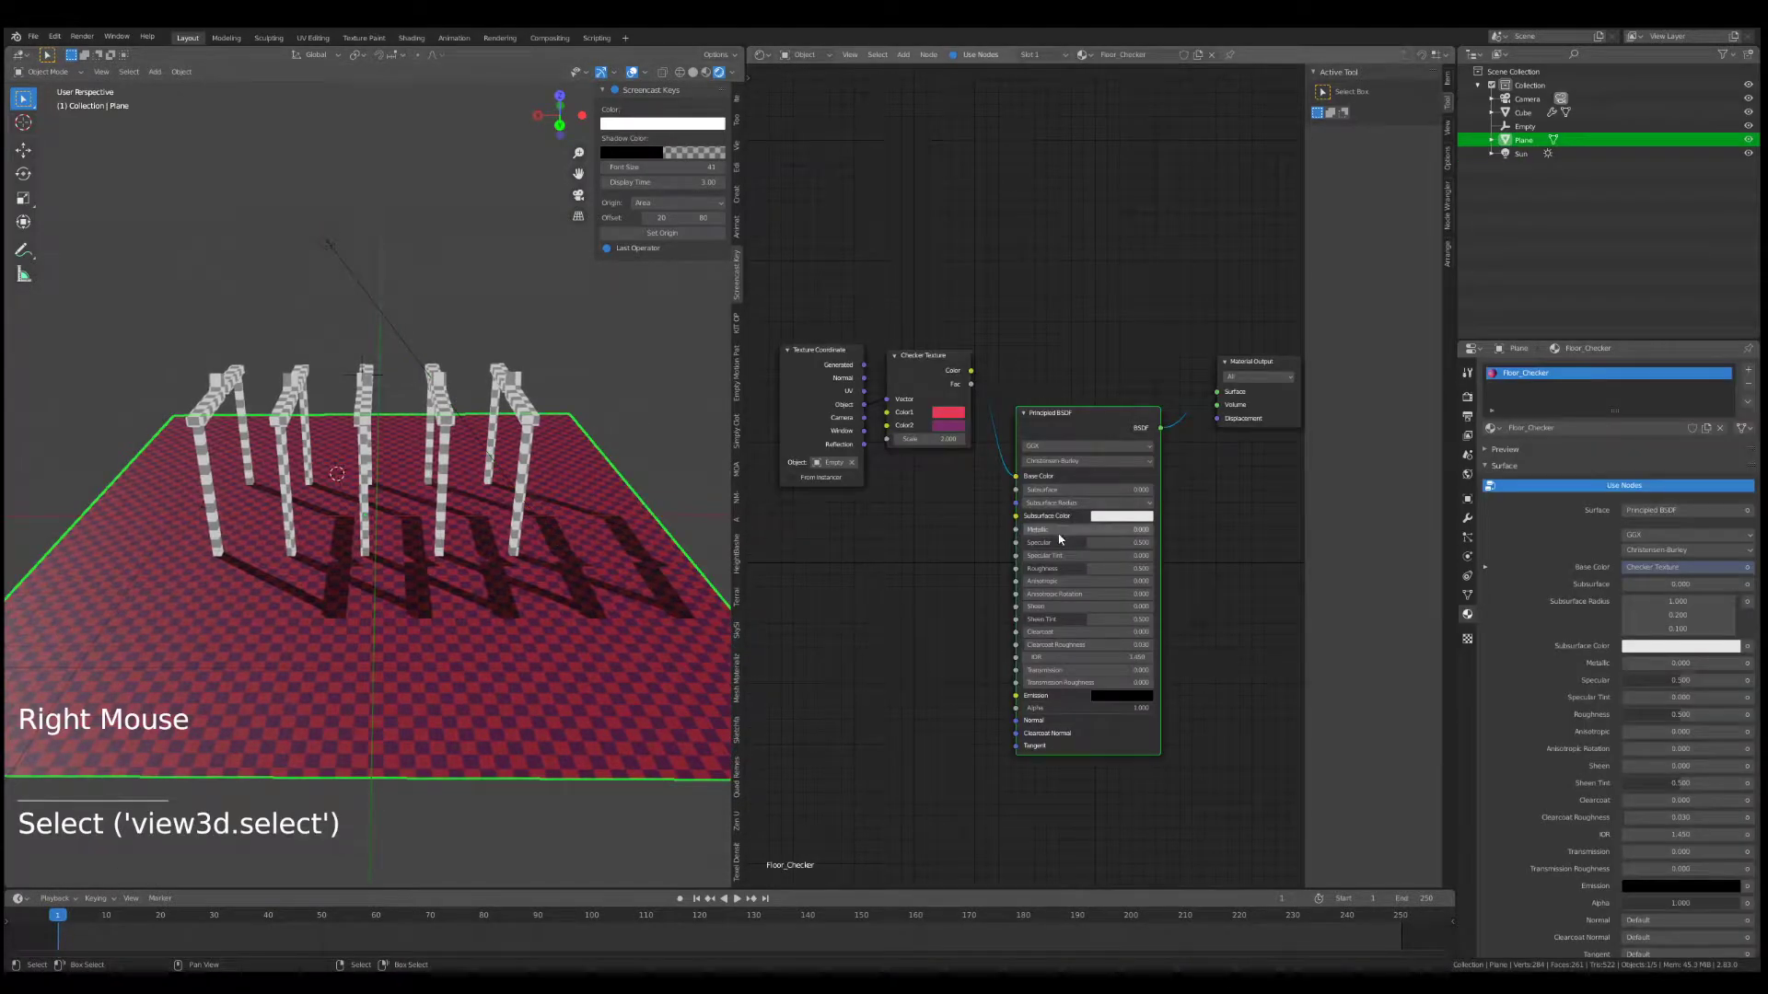
{"action": "left_click_drag", "start_coordinate": [1081, 545], "coordinate": [1024, 545]}
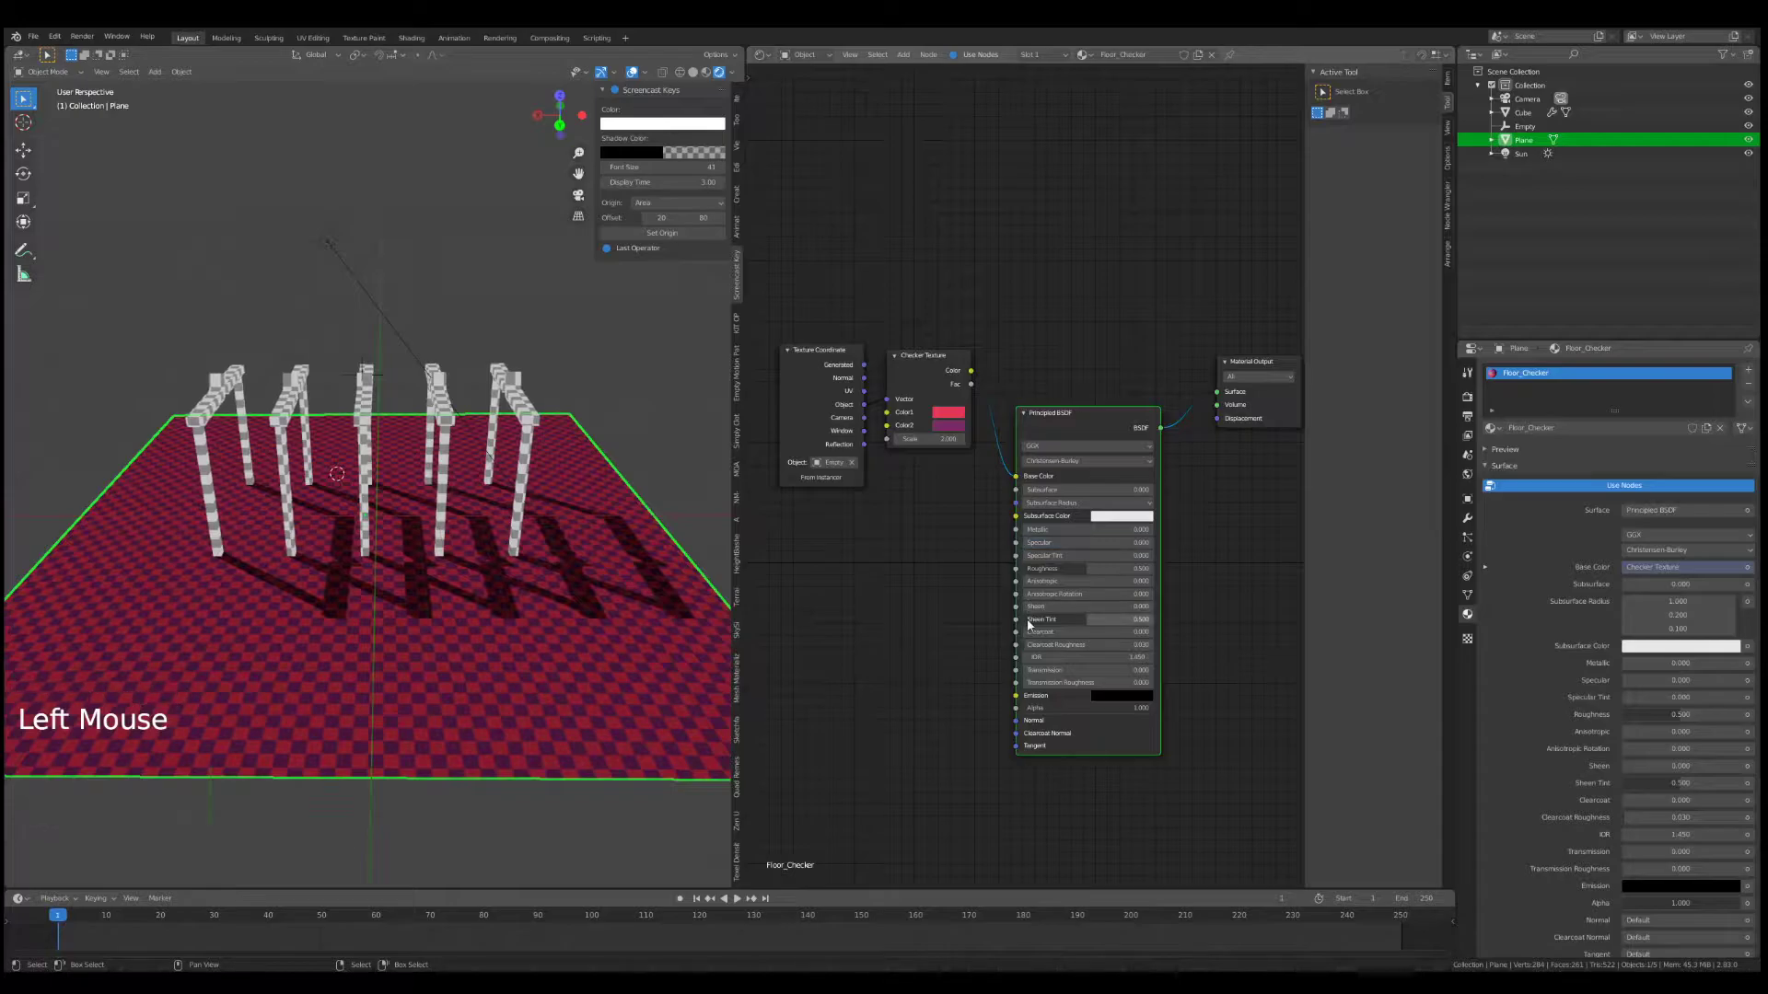
{"action": "middle_click_drag", "start_coordinate": [584, 624], "coordinate": [463, 614]}
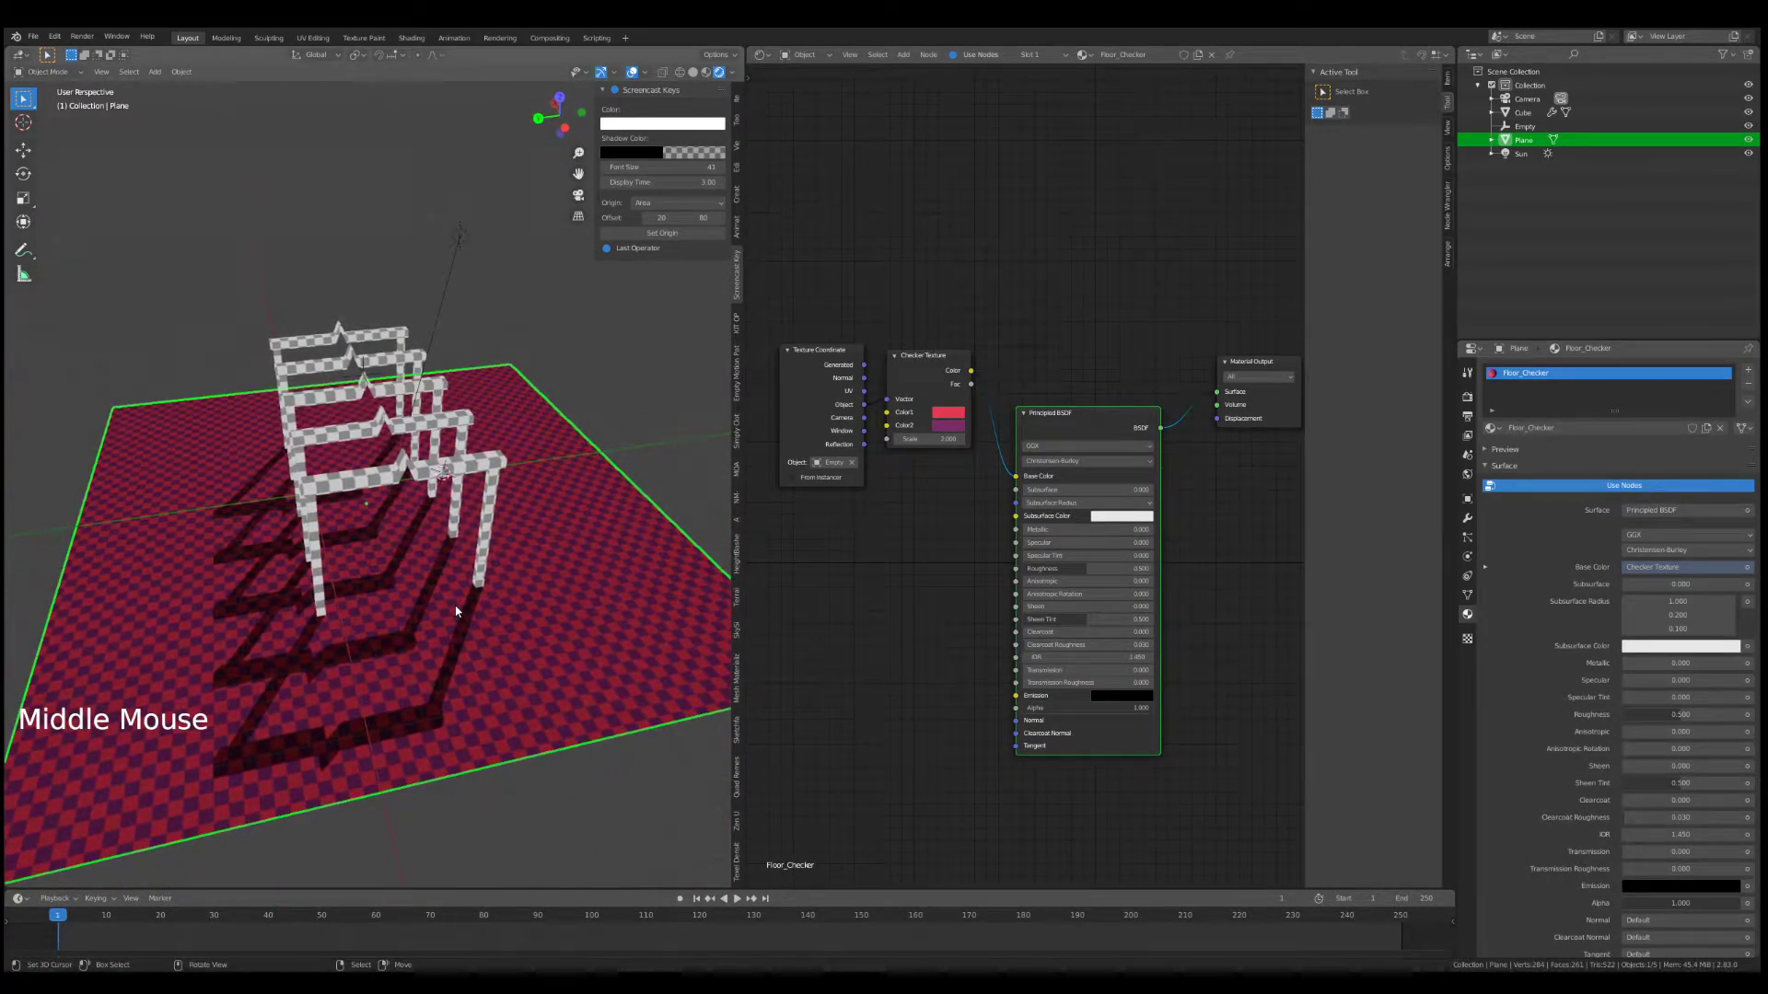
{"action": "middle_click_drag", "start_coordinate": [346, 573], "coordinate": [429, 538]}
{"action": "scroll", "coordinate": [442, 571], "scroll_direction": "up", "scroll_amount": 2}
{"action": "middle_click_drag", "start_coordinate": [454, 604], "coordinate": [446, 472]}
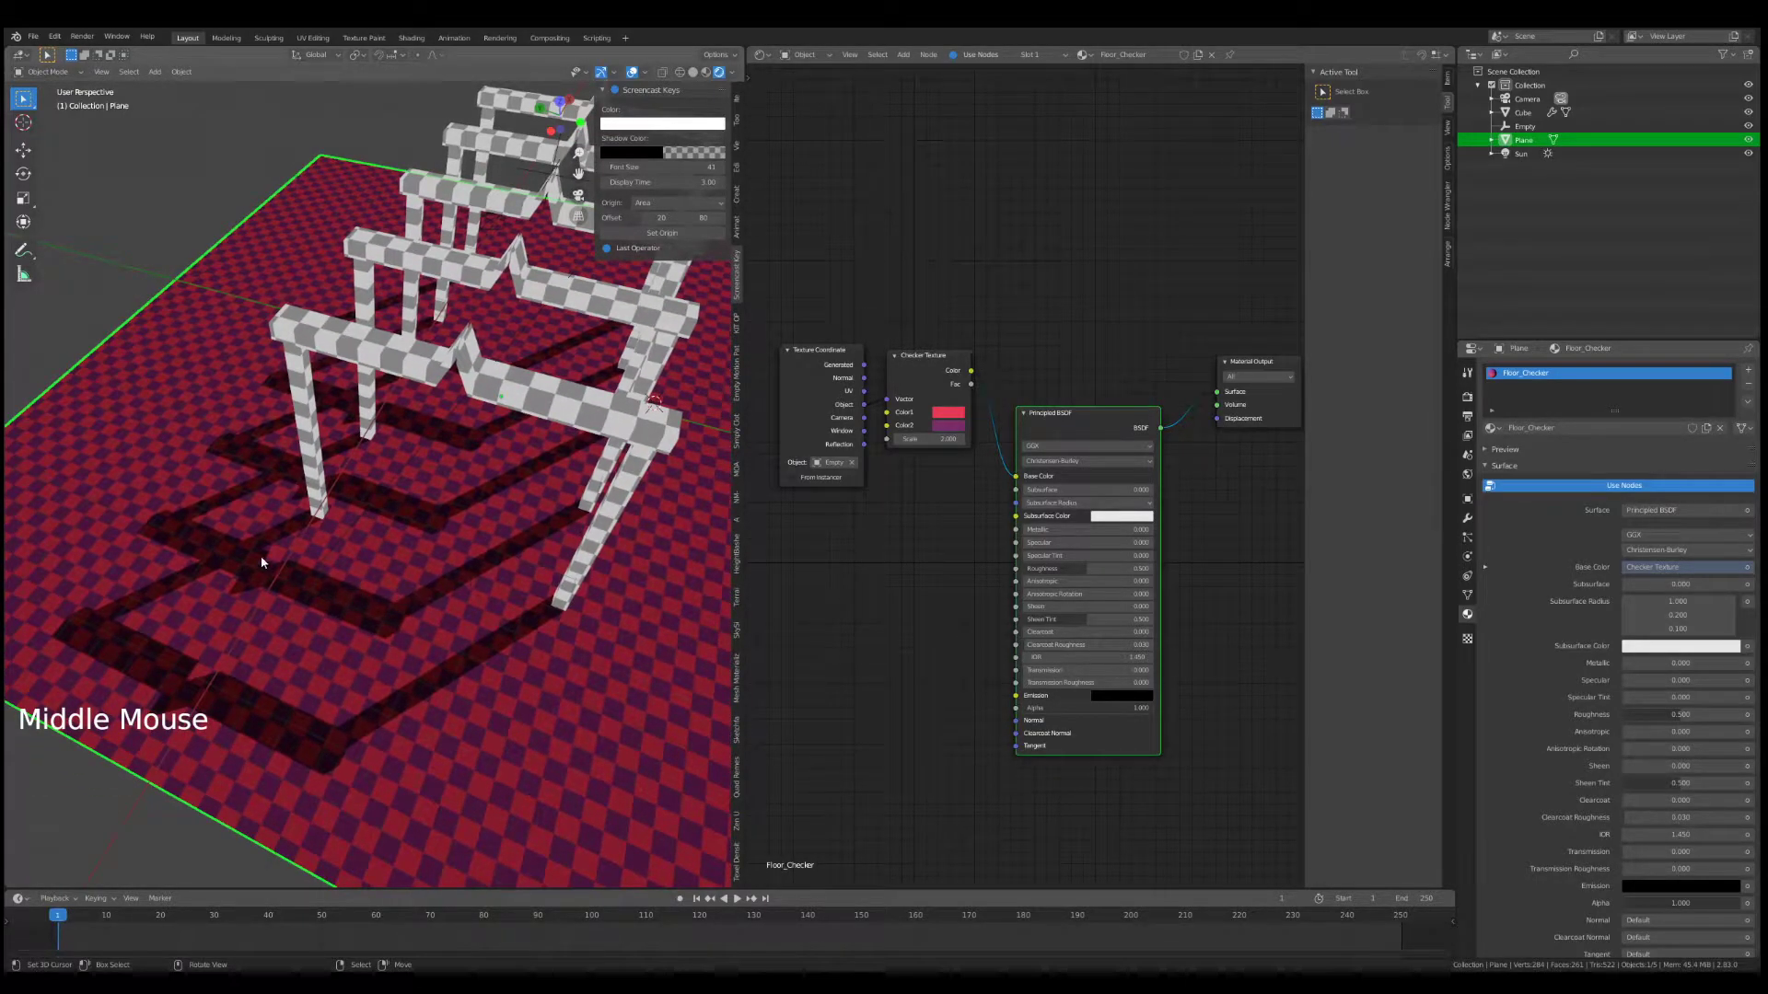
{"action": "middle_click_drag", "start_coordinate": [186, 512], "coordinate": [478, 489]}
{"action": "scroll", "coordinate": [414, 473], "scroll_direction": "down", "scroll_amount": 2}
{"action": "scroll", "coordinate": [368, 442], "scroll_direction": "down", "scroll_amount": 2}
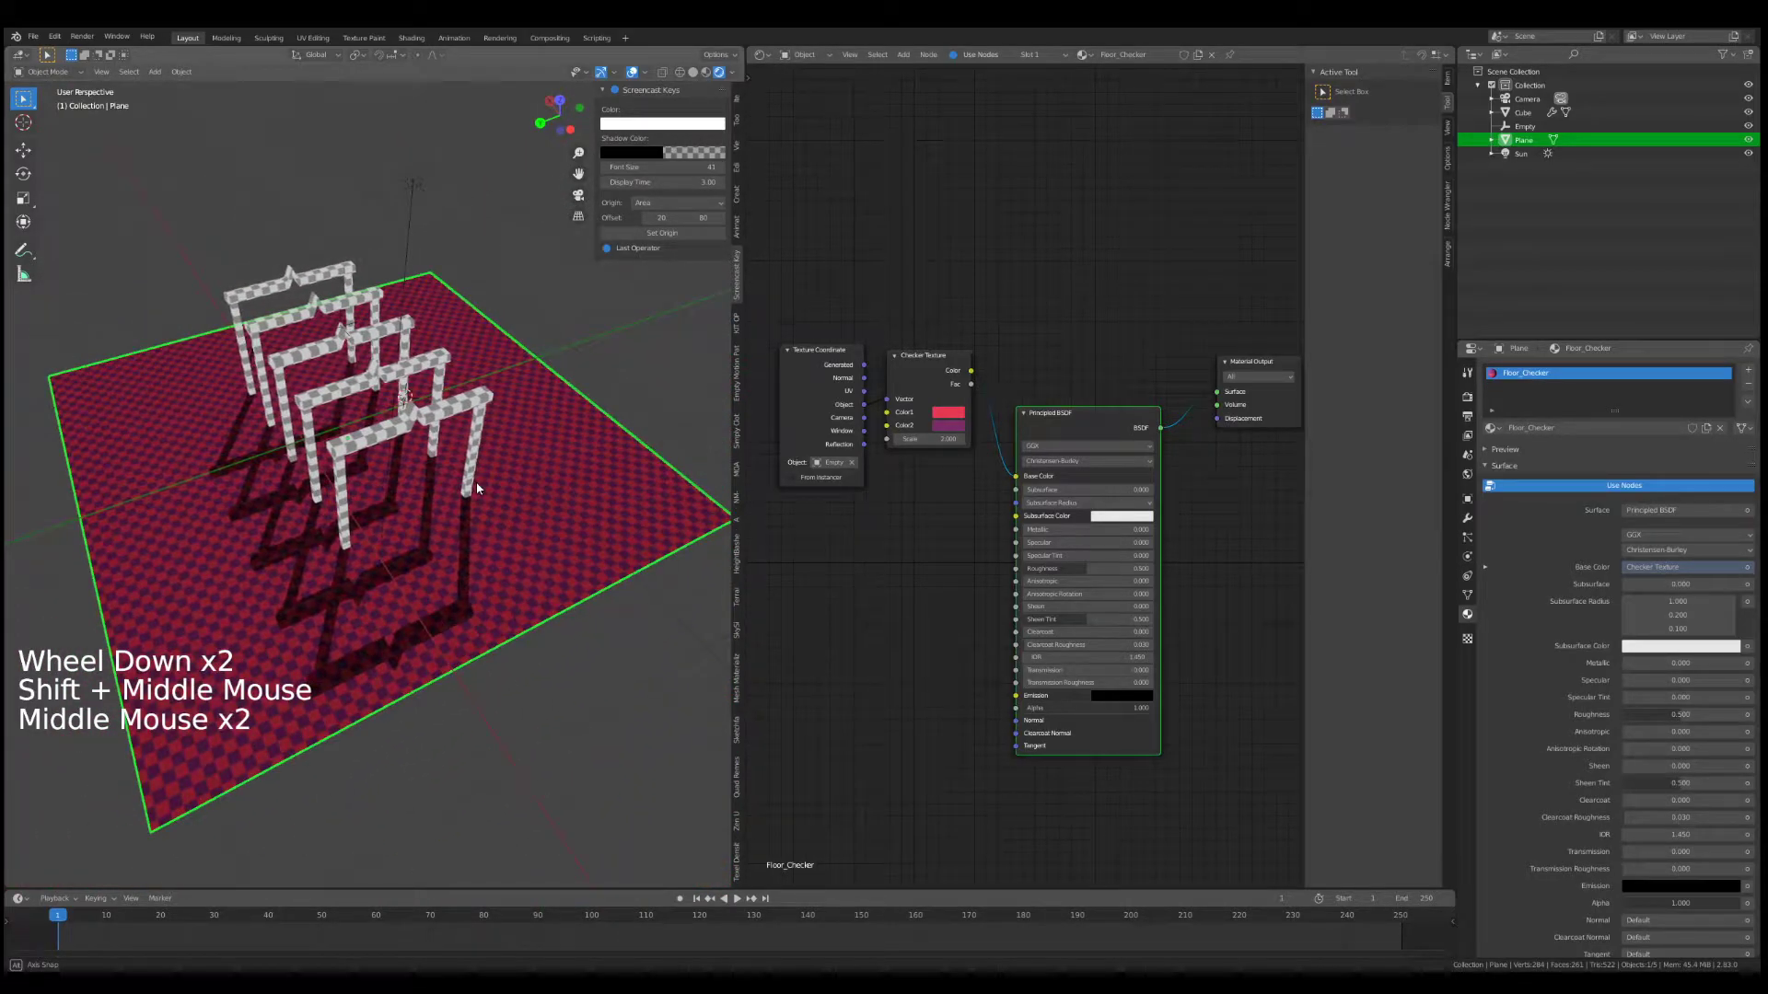
- Link the Checker Texture's Color directly to the Material Output's Surface and delete the Principled BSDF node
{"action": "left_click_drag", "start_coordinate": [1011, 480], "coordinate": [1217, 392]}
{"action": "left_click", "coordinate": [1118, 420]}
{"action": "key", "text": "Delete"}
- Move the Checker Texture and Texture Coordinate nodes close to the Material Output node
{"action": "left_click", "coordinate": [930, 387]}
{"action": "key", "text": "g"}
{"action": "left_click", "coordinate": [1110, 391]}
{"action": "left_click", "coordinate": [846, 378]}
{"action": "key", "text": "g"}
{"action": "left_click", "coordinate": [1021, 388]}
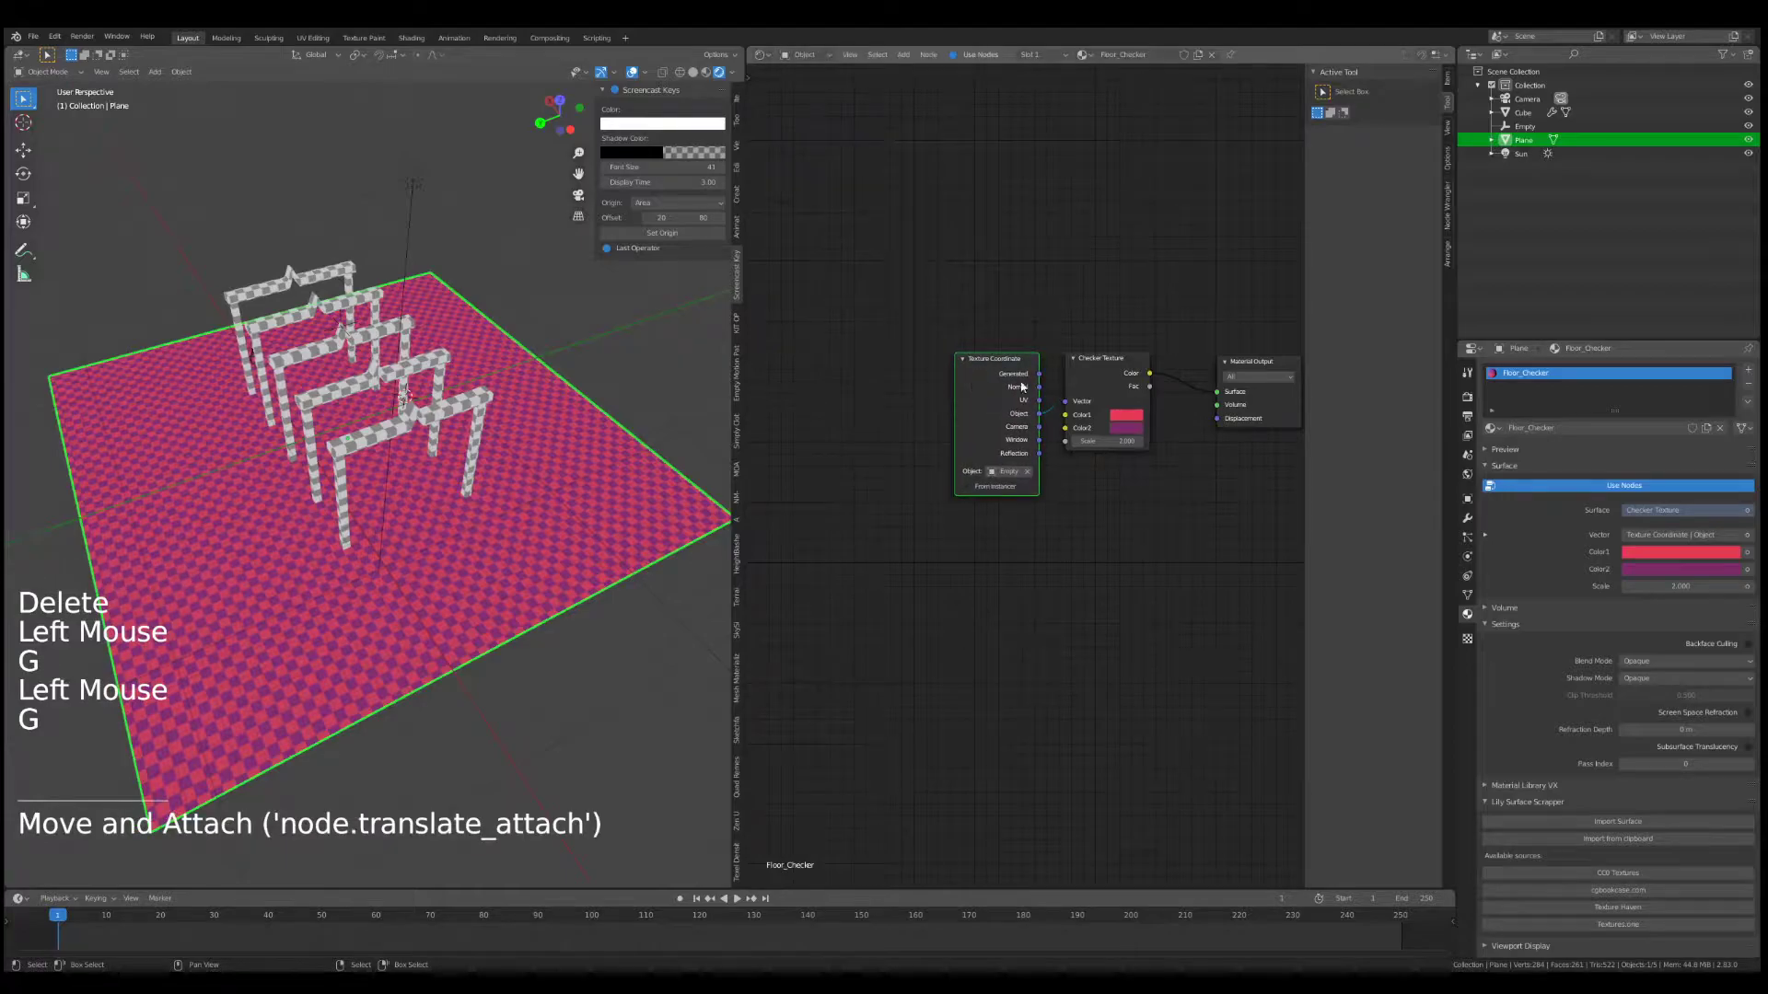
- Add a second material slot to the floor with a new material named Shadow
{"action": "left_click", "coordinate": [1749, 370]}
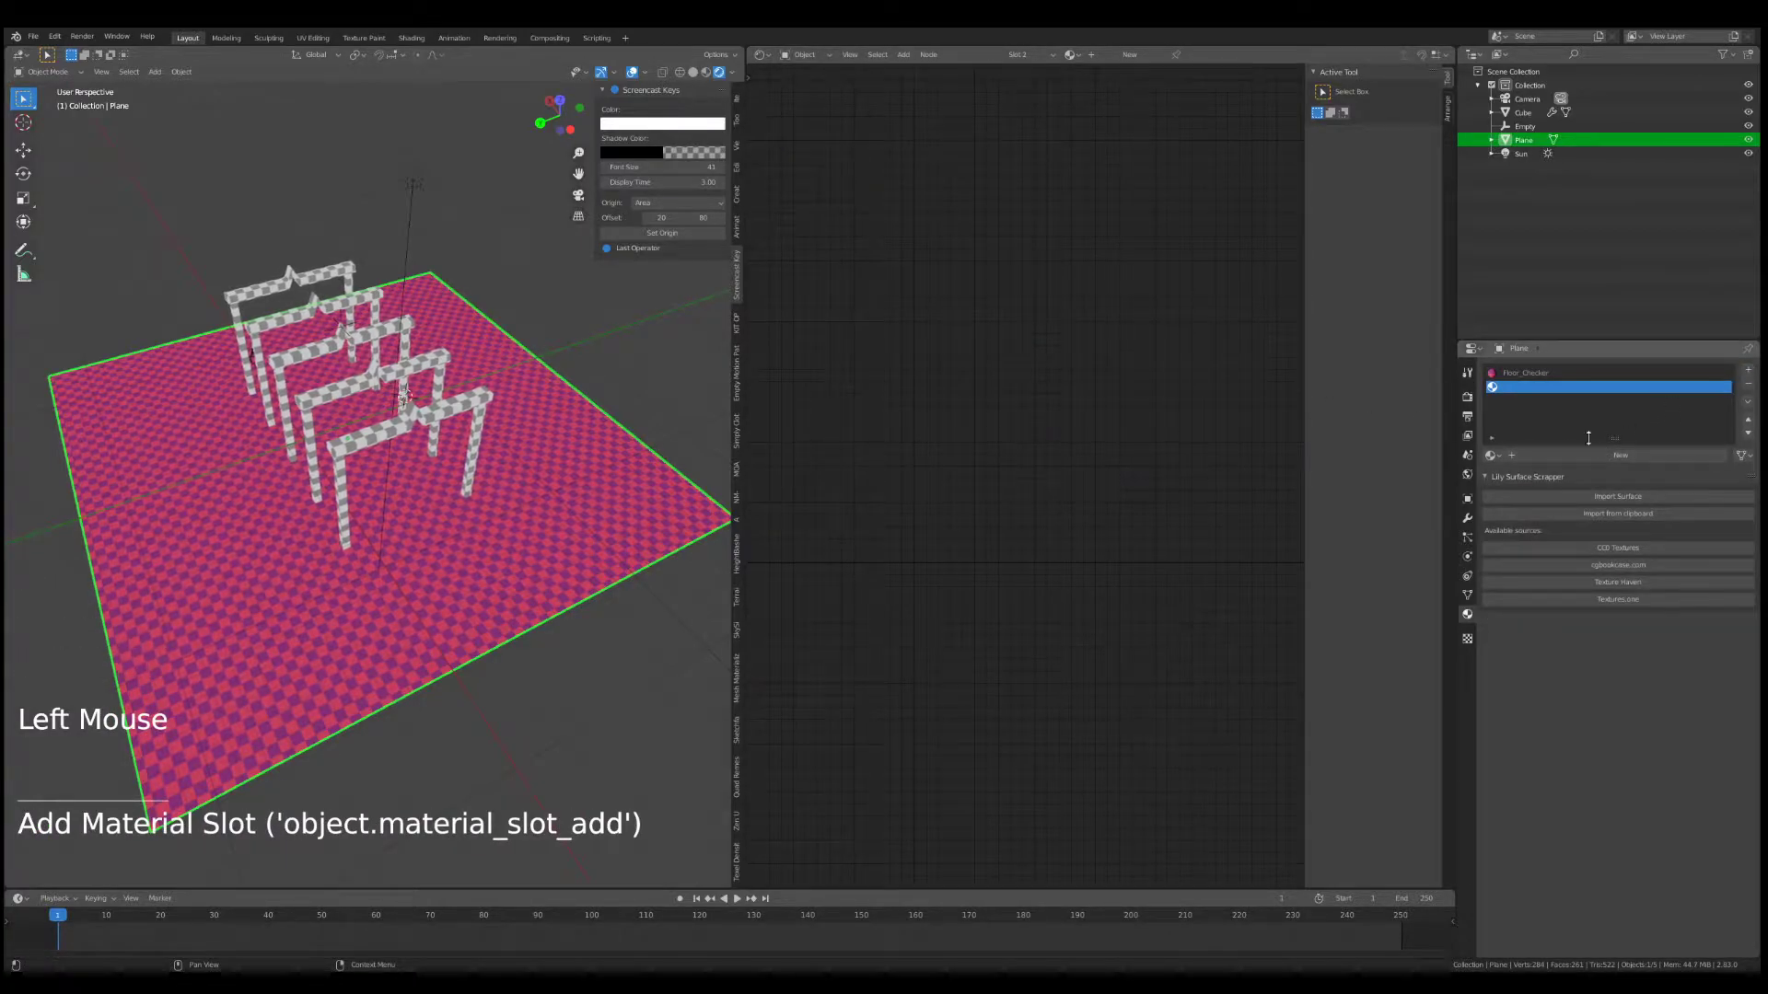
{"action": "left_click", "coordinate": [1639, 452]}
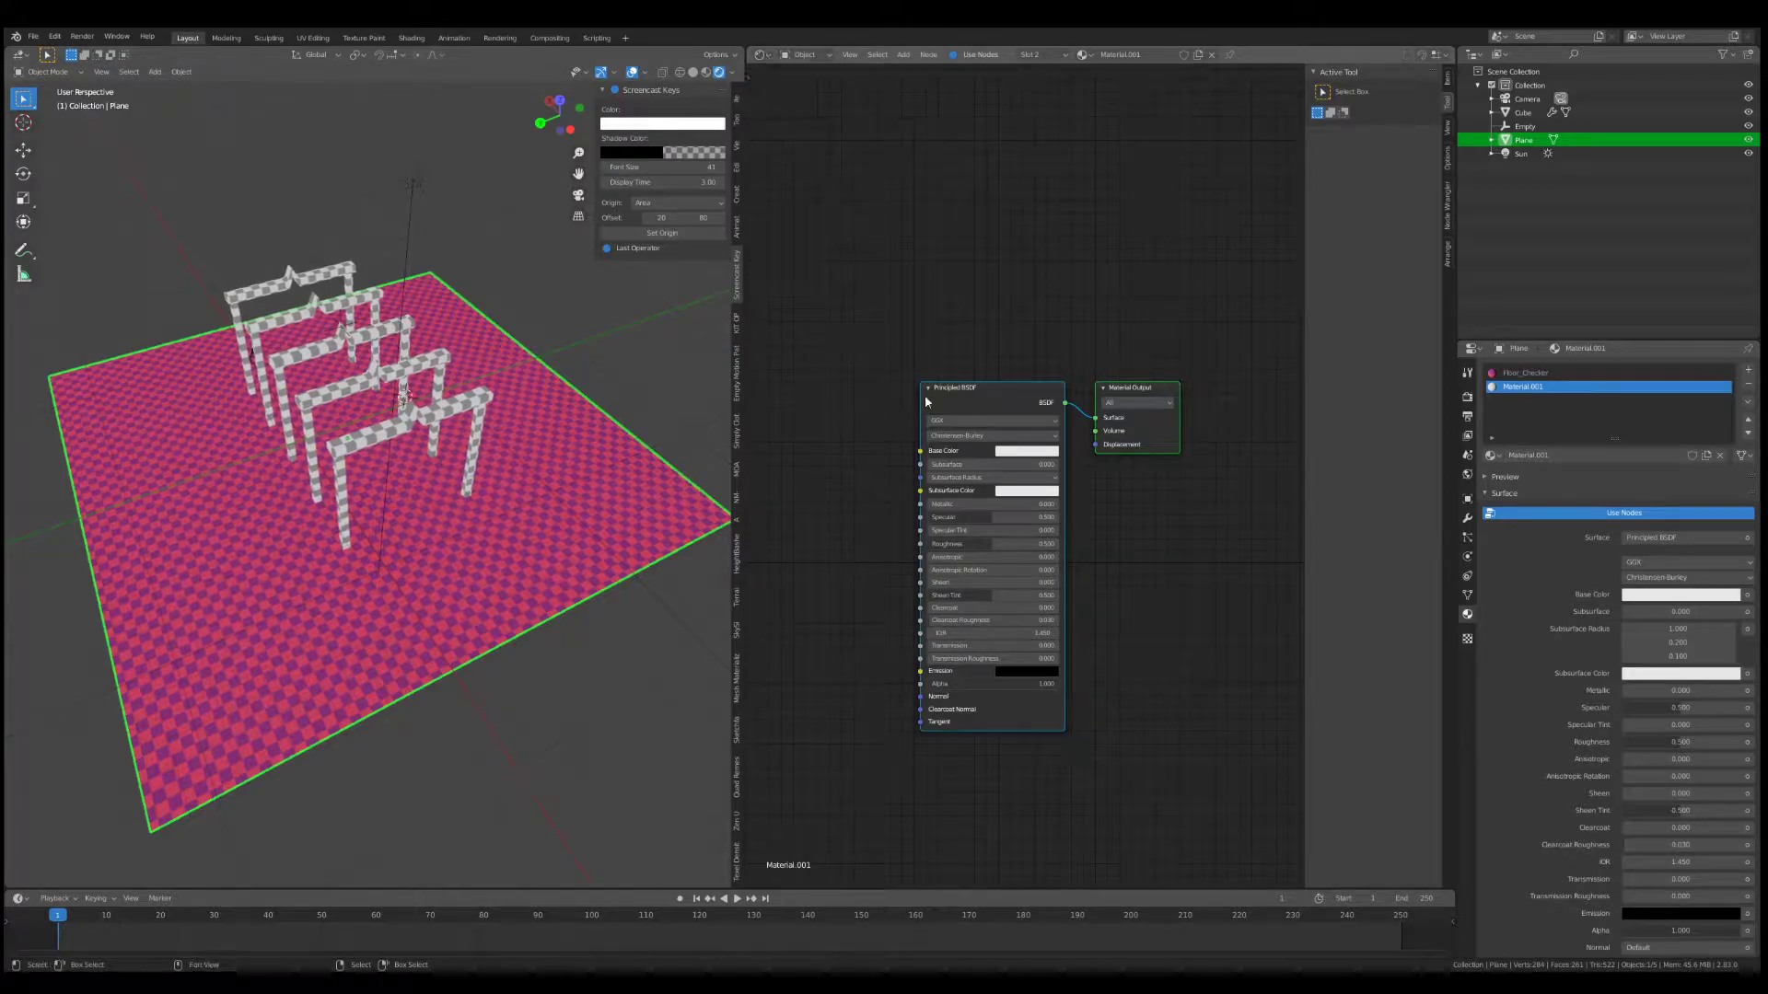
{"action": "left_click", "coordinate": [759, 55]}
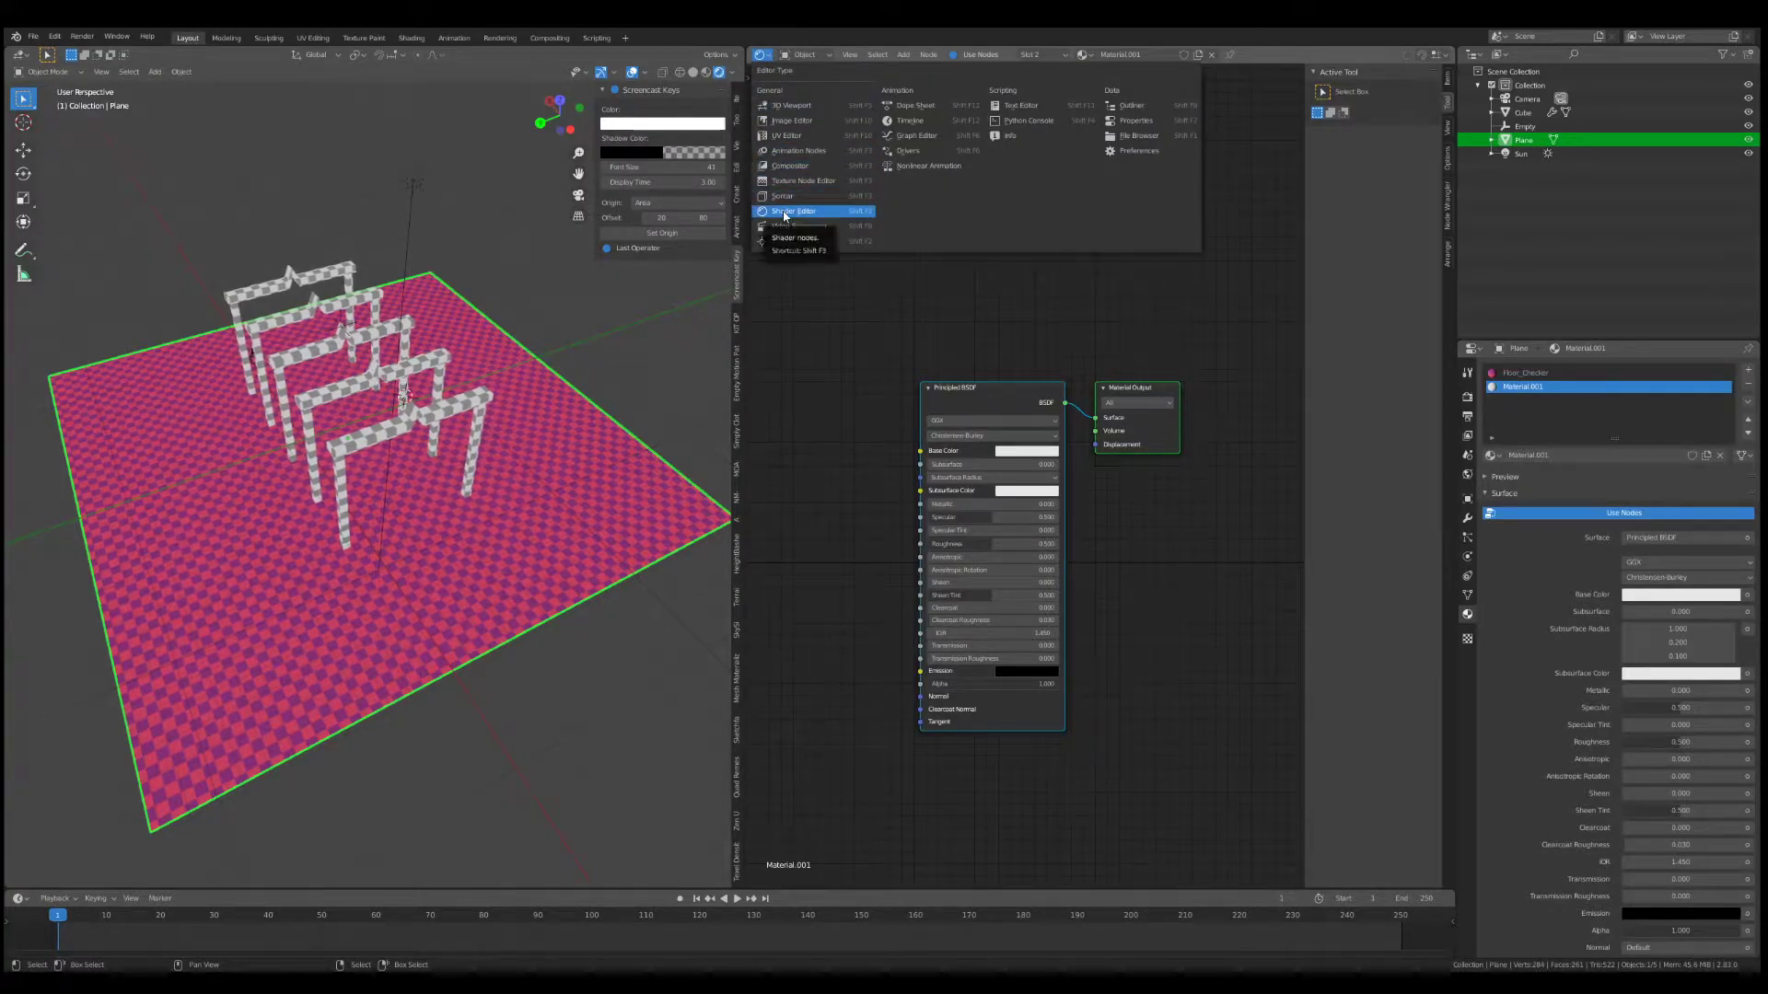
{"action": "left_click", "coordinate": [1052, 336]}
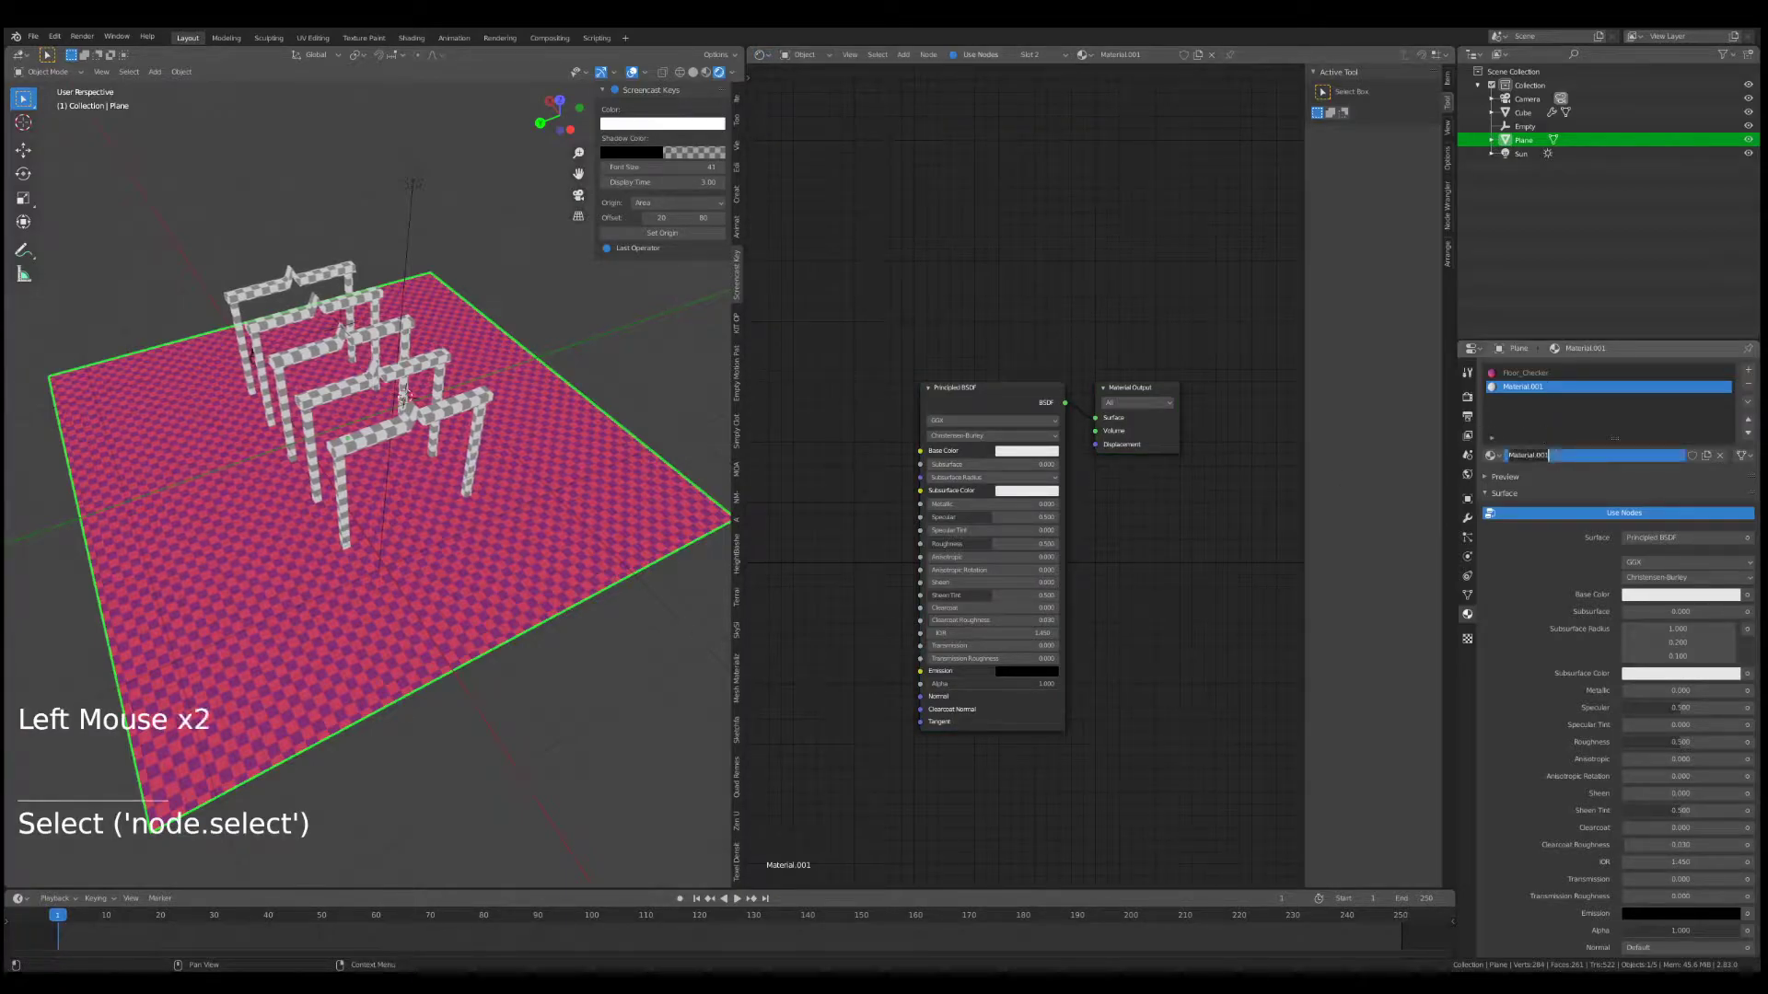
{"action": "type", "text": "Shadow"}
{"action": "key", "text": "Return"}
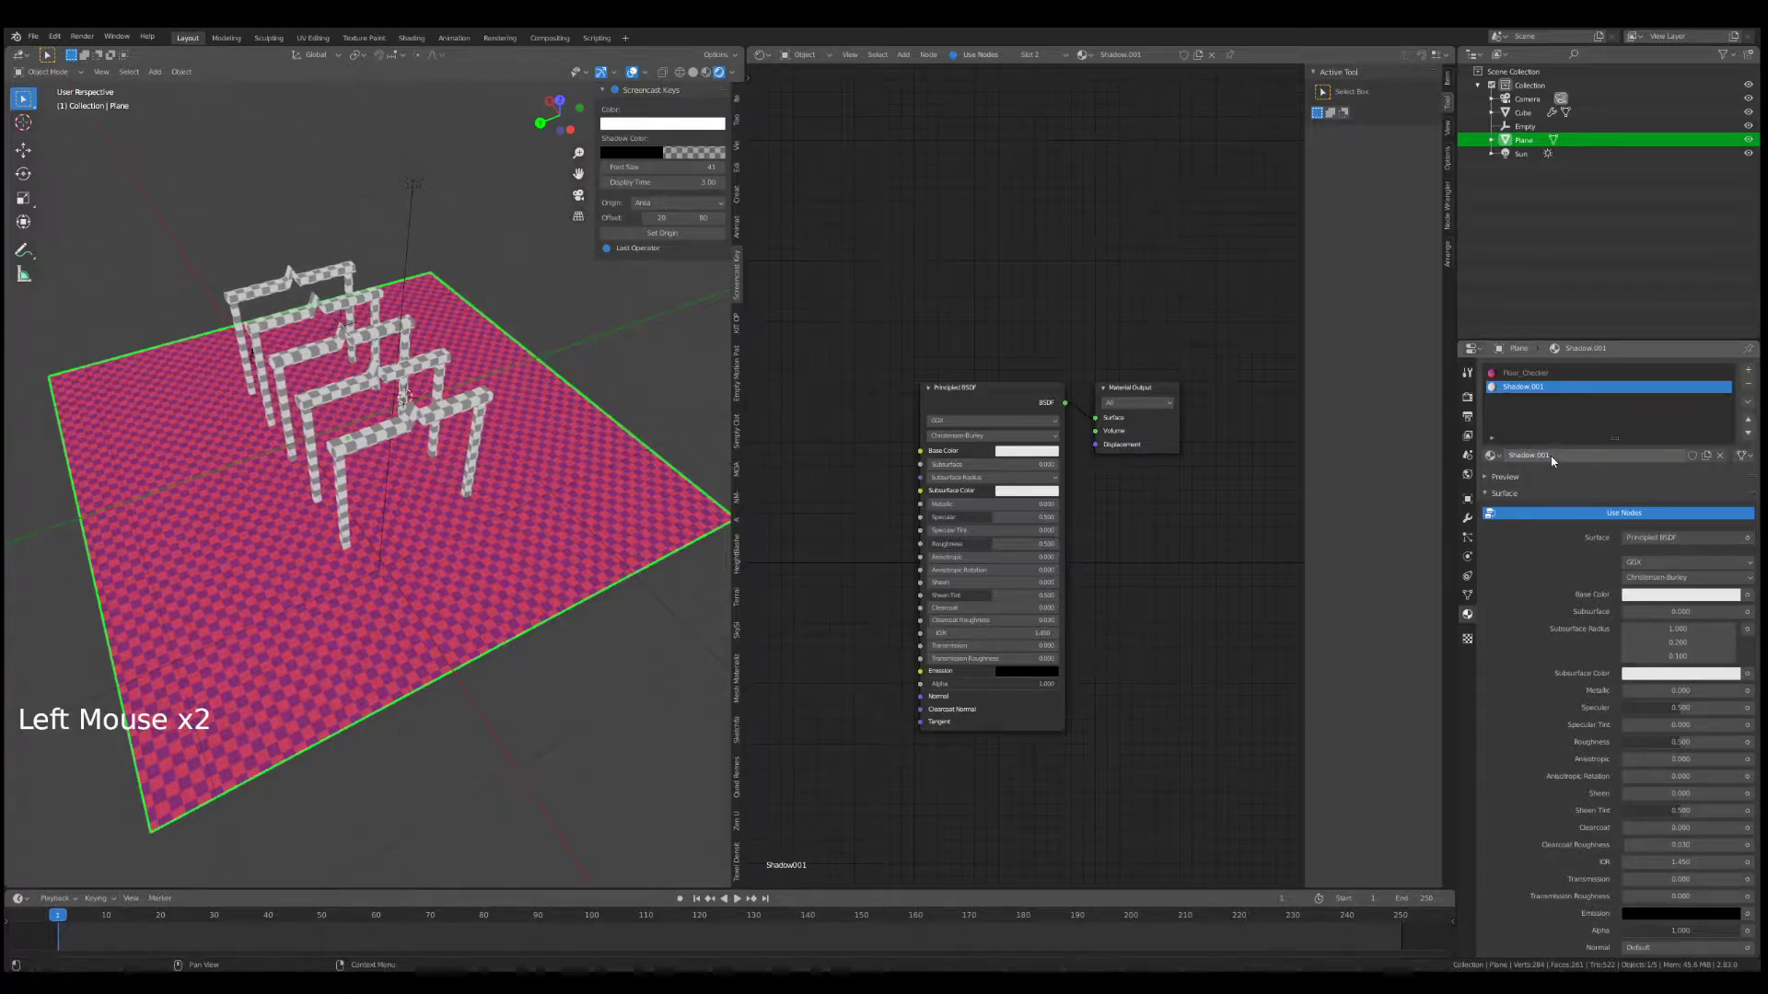
- Shift the Shadow material's Principled BSDF node slightly down beside the Material Output node
{"action": "middle_click_drag", "start_coordinate": [1045, 420], "coordinate": [1090, 415]}
{"action": "left_click", "coordinate": [1074, 404]}
{"action": "key", "text": "g"}
{"action": "left_click", "coordinate": [1073, 415]}
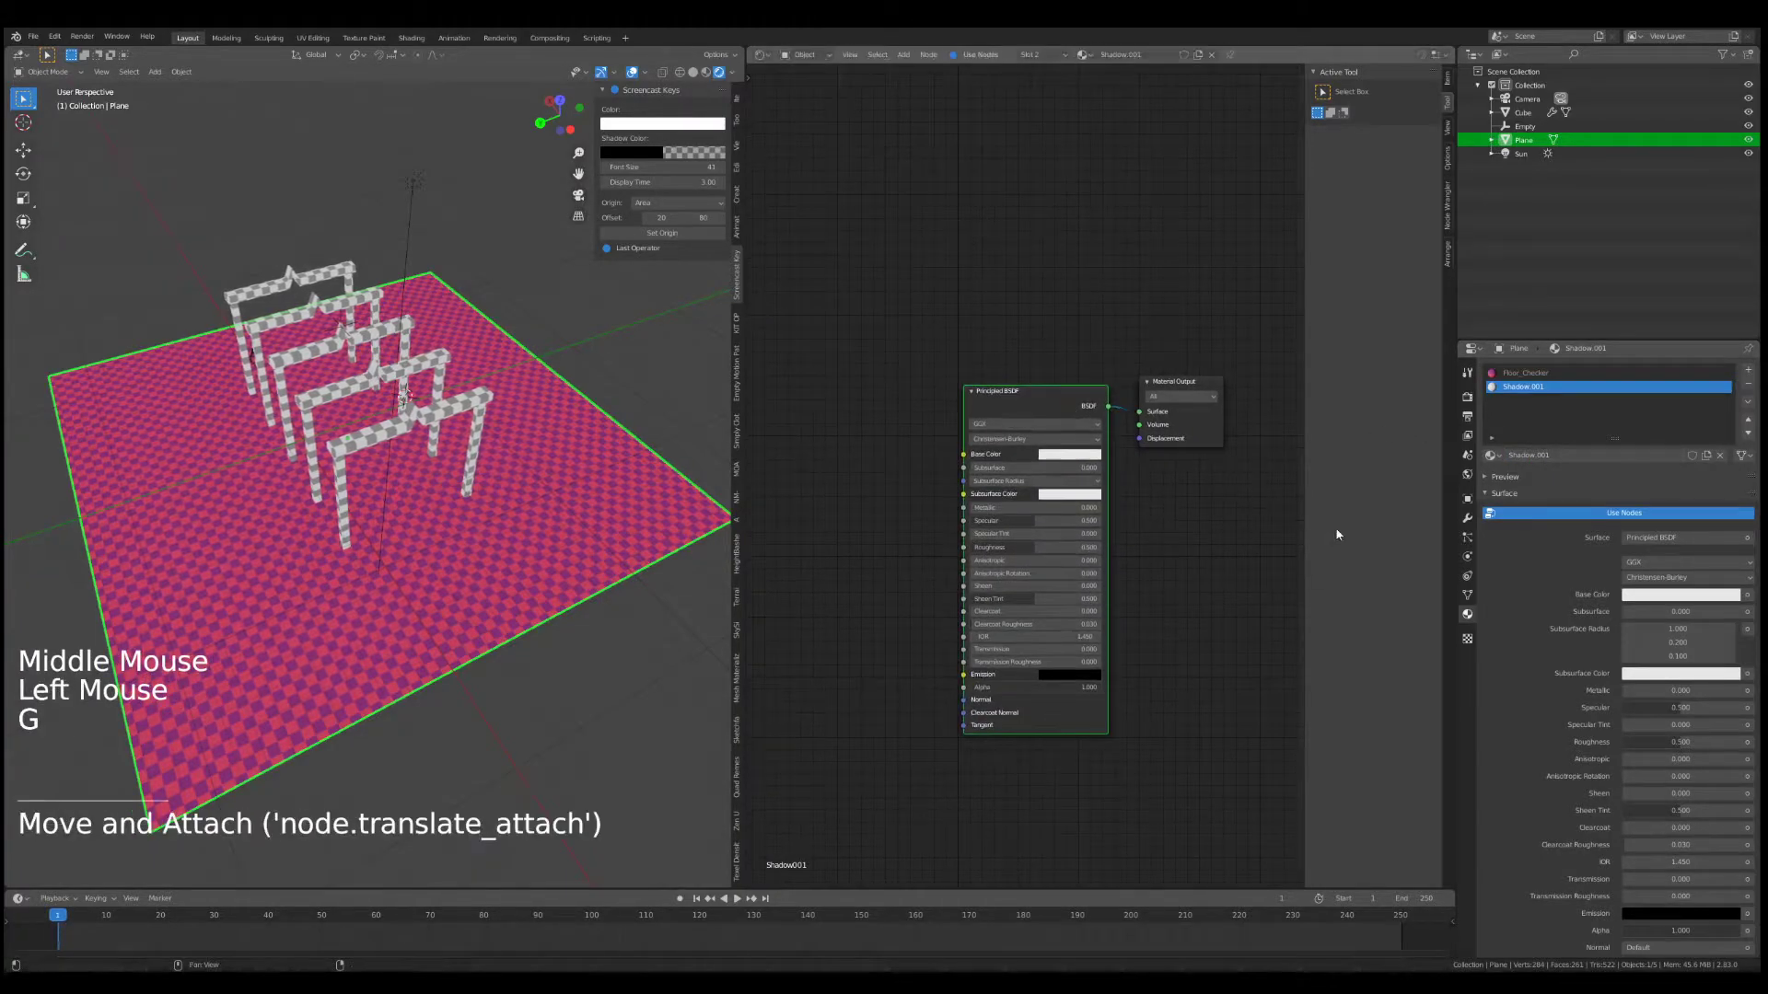
{"action": "middle_click_drag", "start_coordinate": [1185, 524], "coordinate": [1167, 497]}
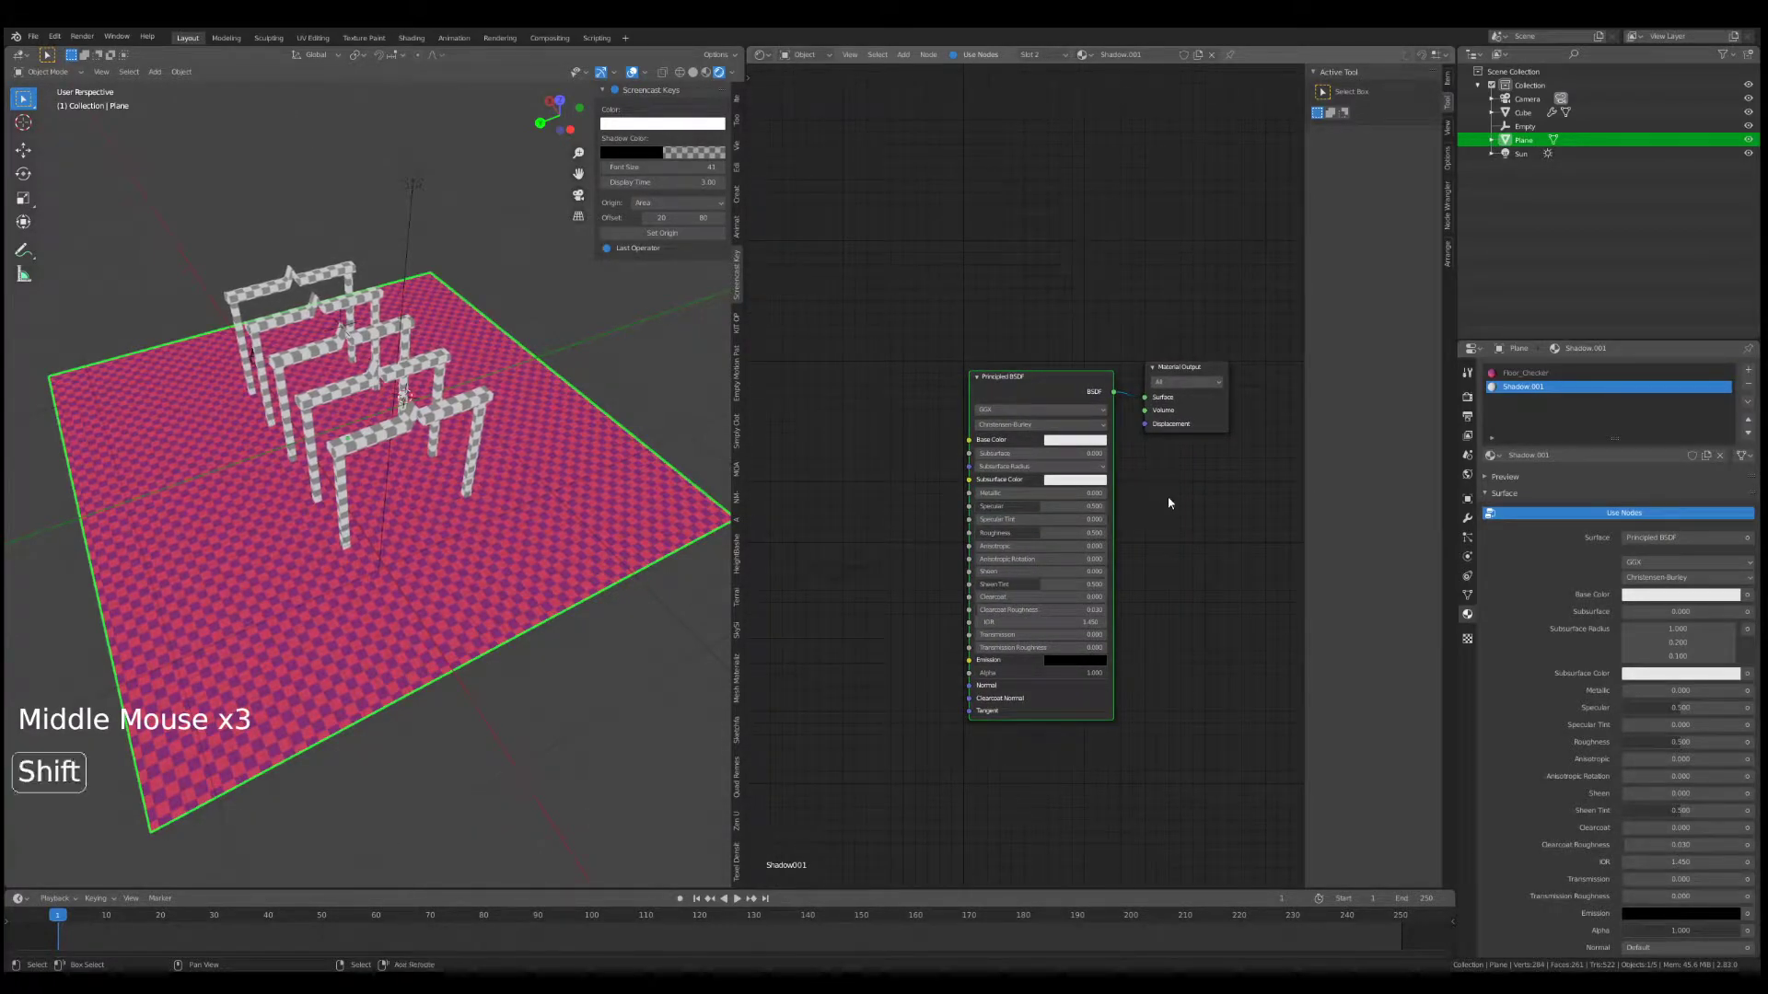
{"action": "key", "text": "shift+a"}
{"action": "left_click", "coordinate": [998, 406]}
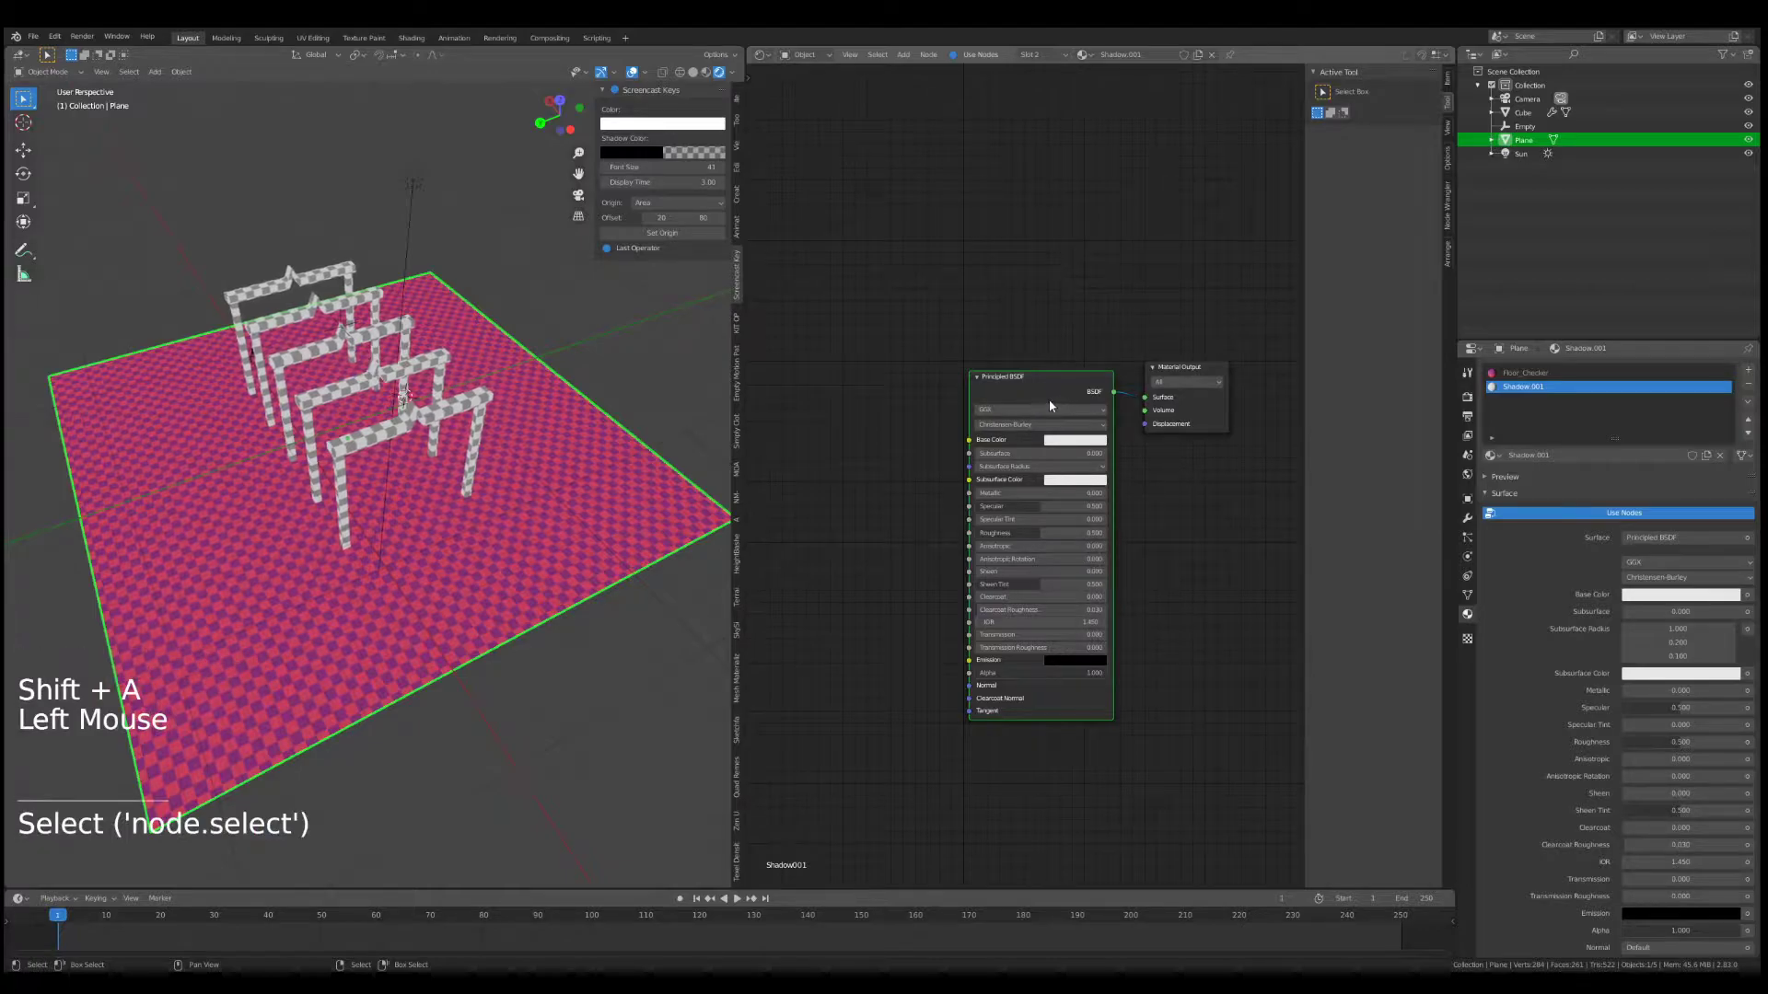
{"action": "scroll", "coordinate": [1017, 434], "scroll_direction": "up", "scroll_amount": 2}
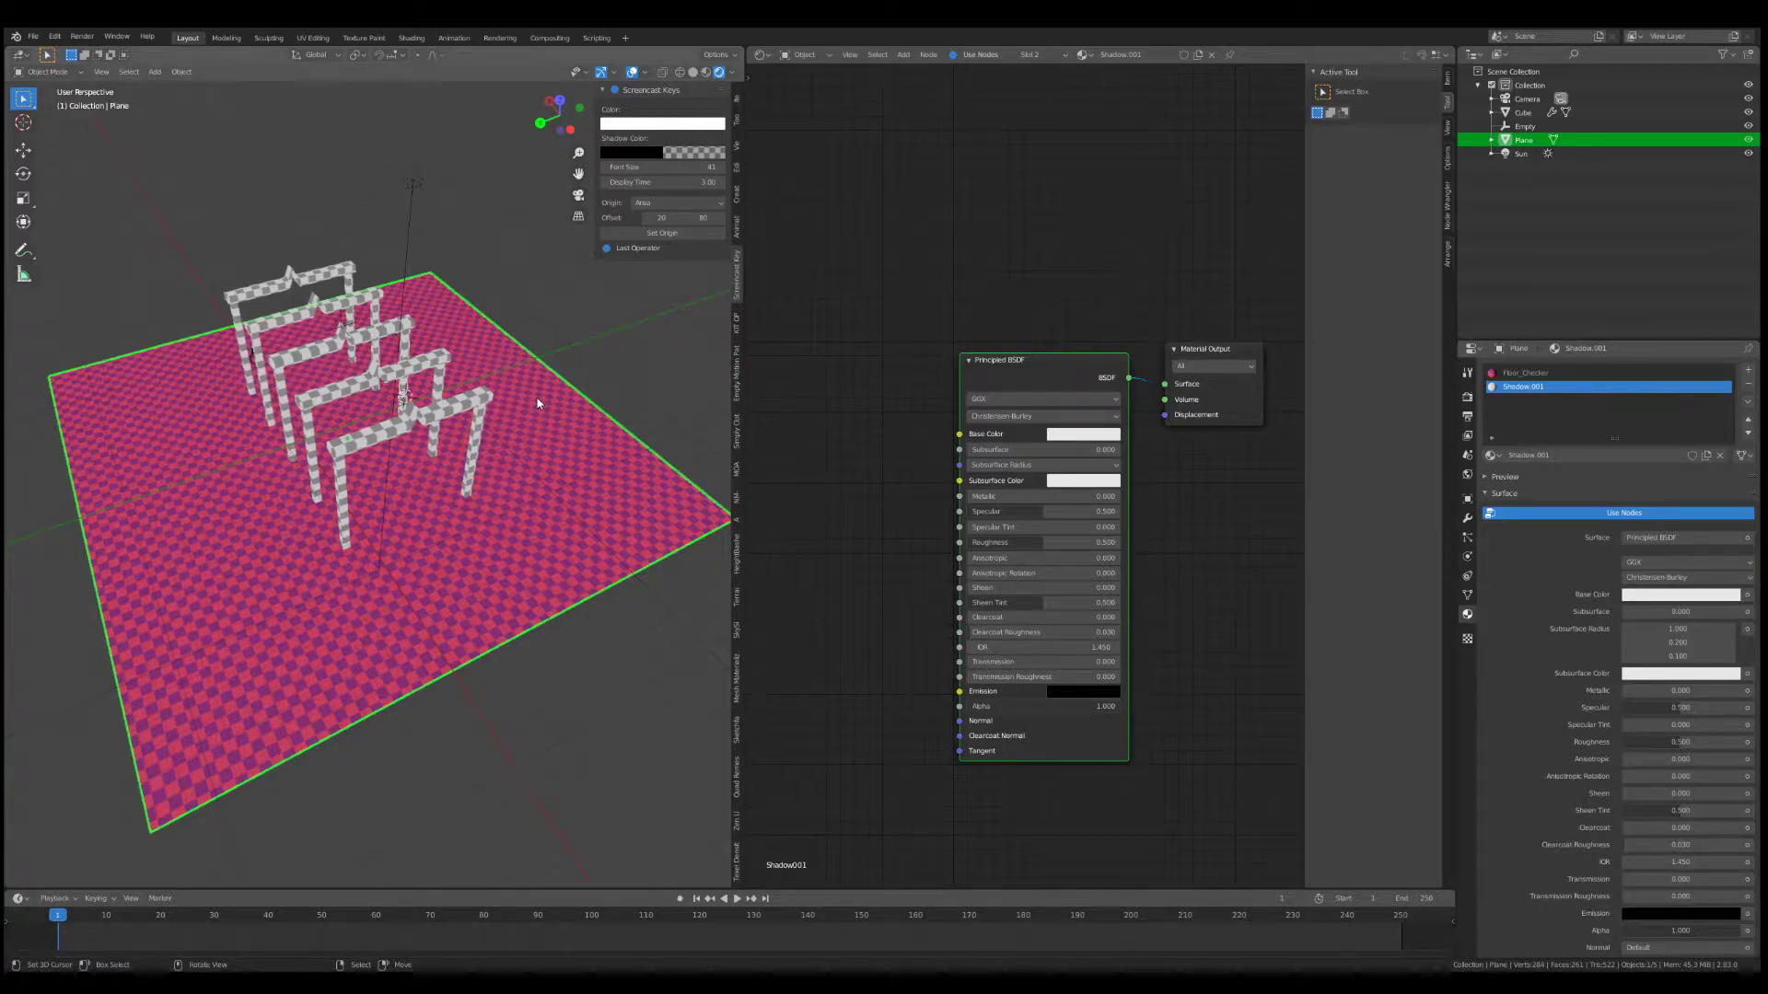
- Add the frames to the floor selection and move both objects into a new collection named Objects
{"action": "middle_click_drag", "start_coordinate": [537, 402], "coordinate": [563, 389]}
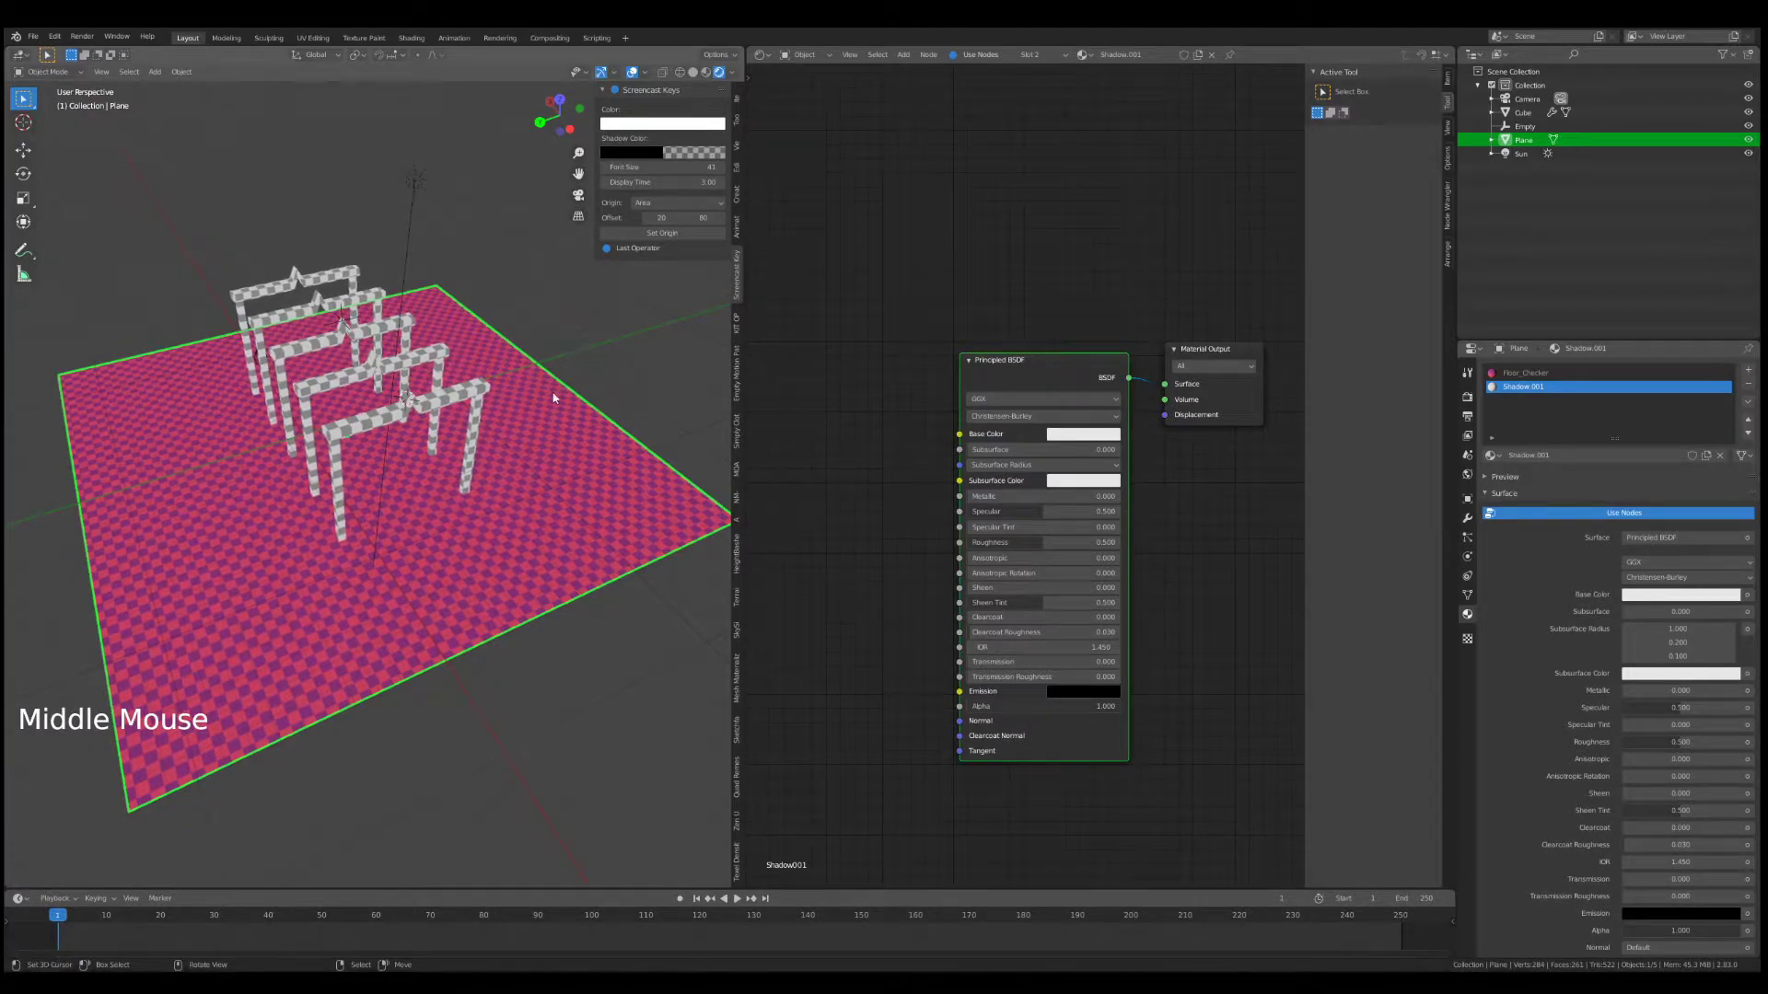
{"action": "right_click", "coordinate": [483, 390], "text": "shift"}
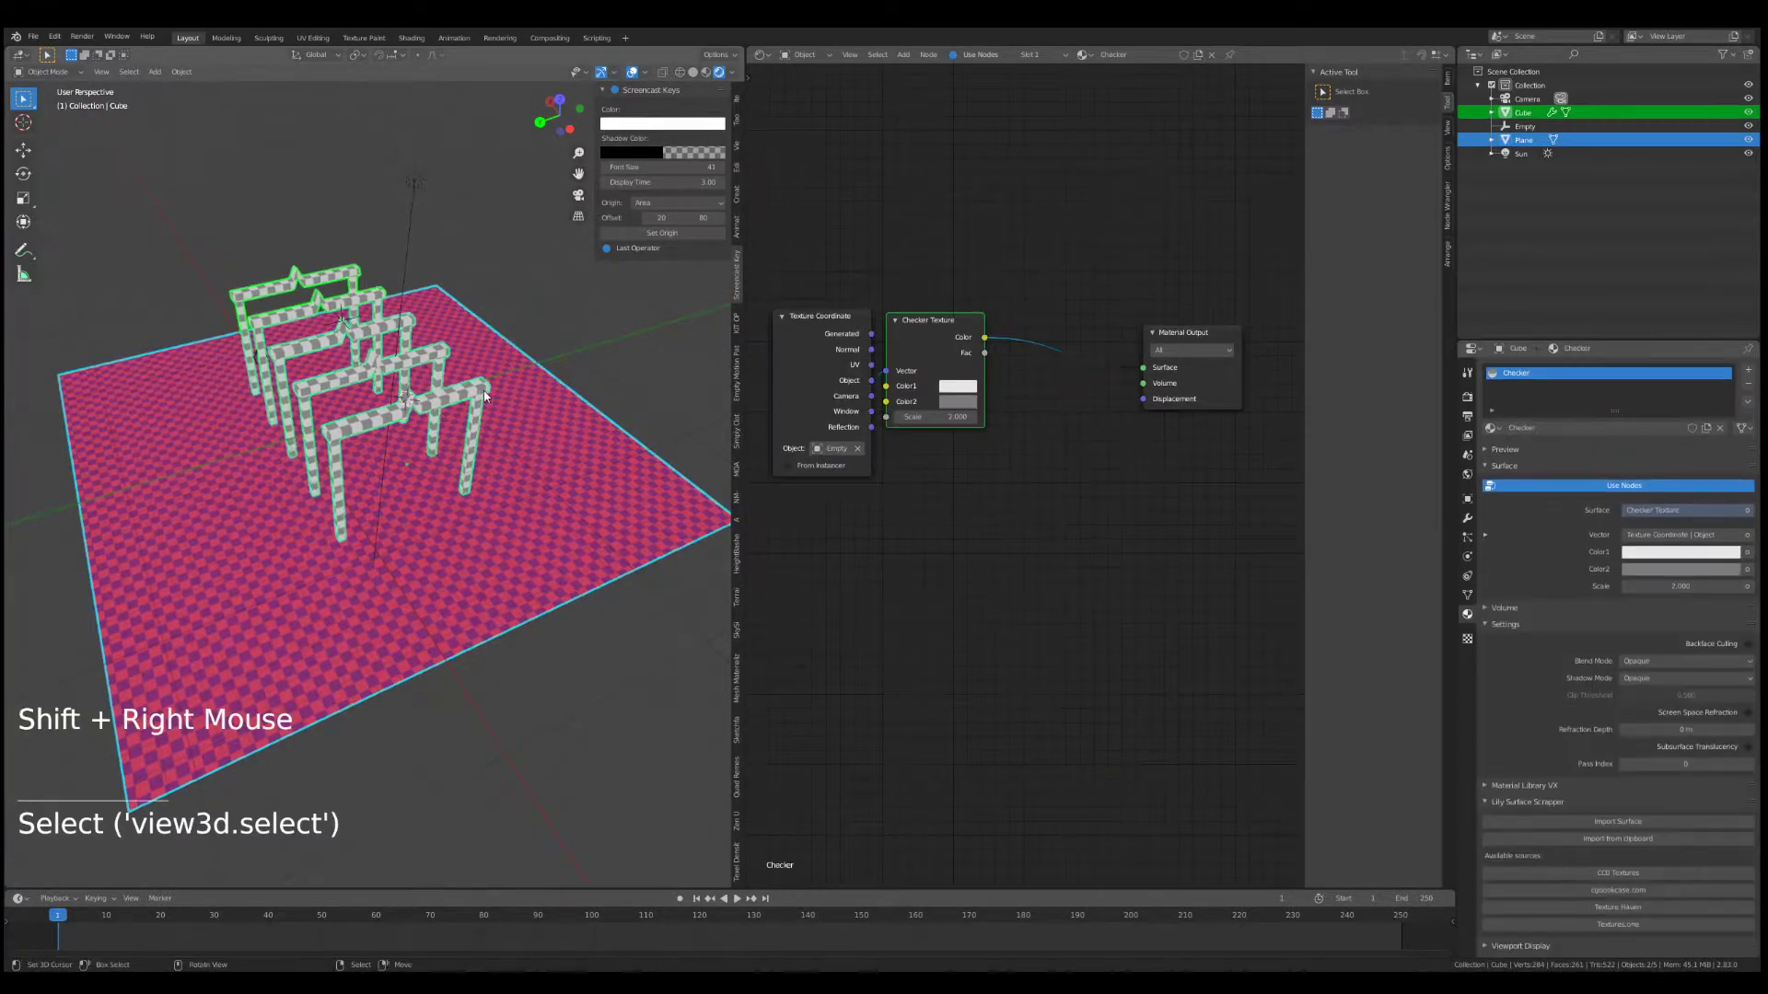
{"action": "middle_click_drag", "start_coordinate": [483, 390], "coordinate": [497, 398]}
{"action": "key", "text": "m"}
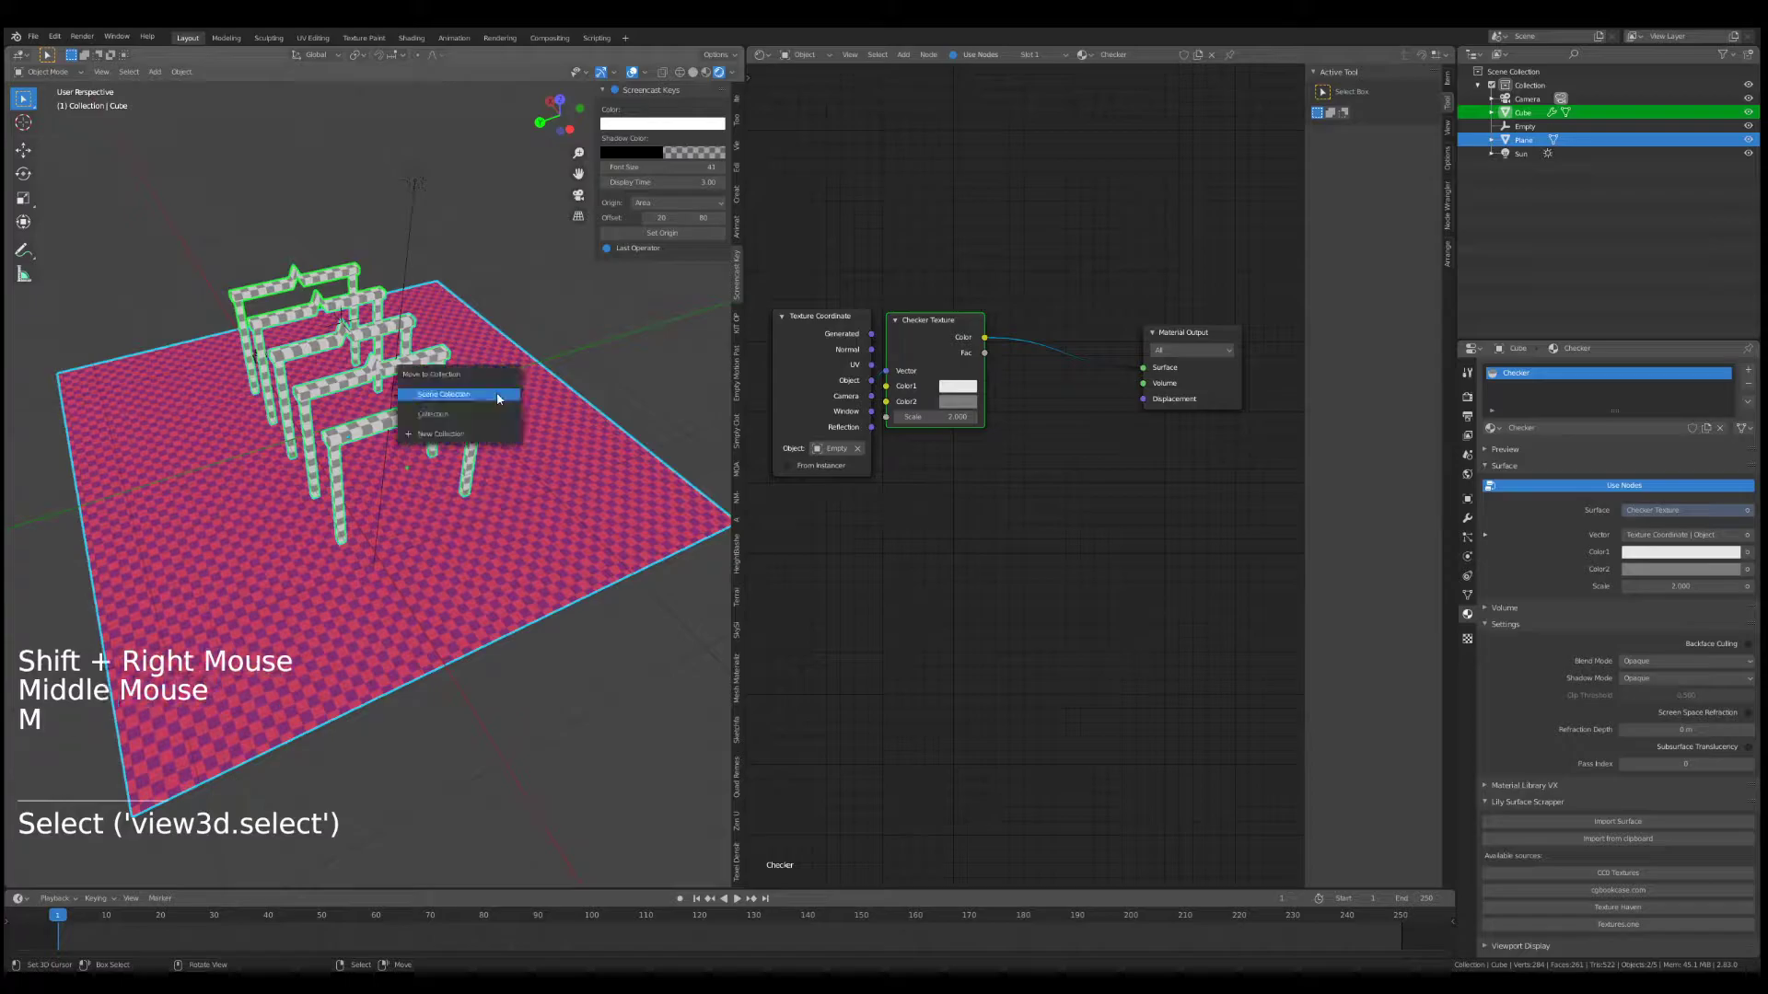
{"action": "left_click", "coordinate": [485, 433]}
{"action": "type", "text": "Objects"}
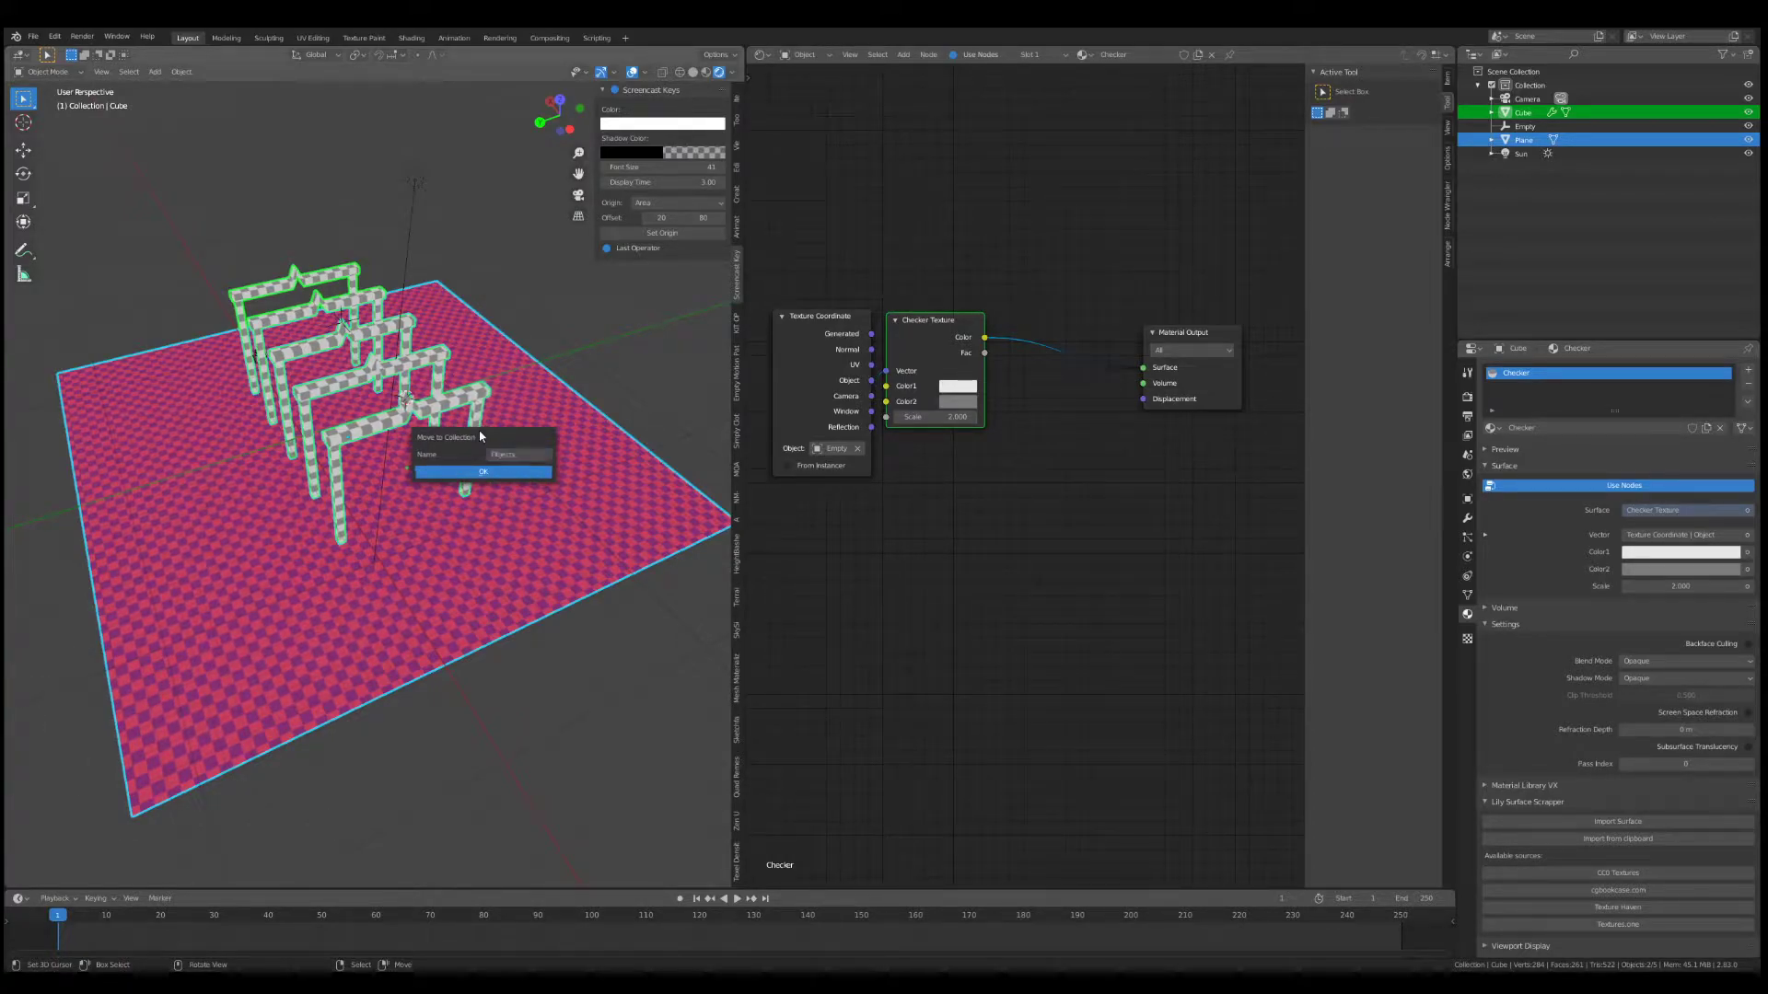
{"action": "left_click", "coordinate": [492, 472]}
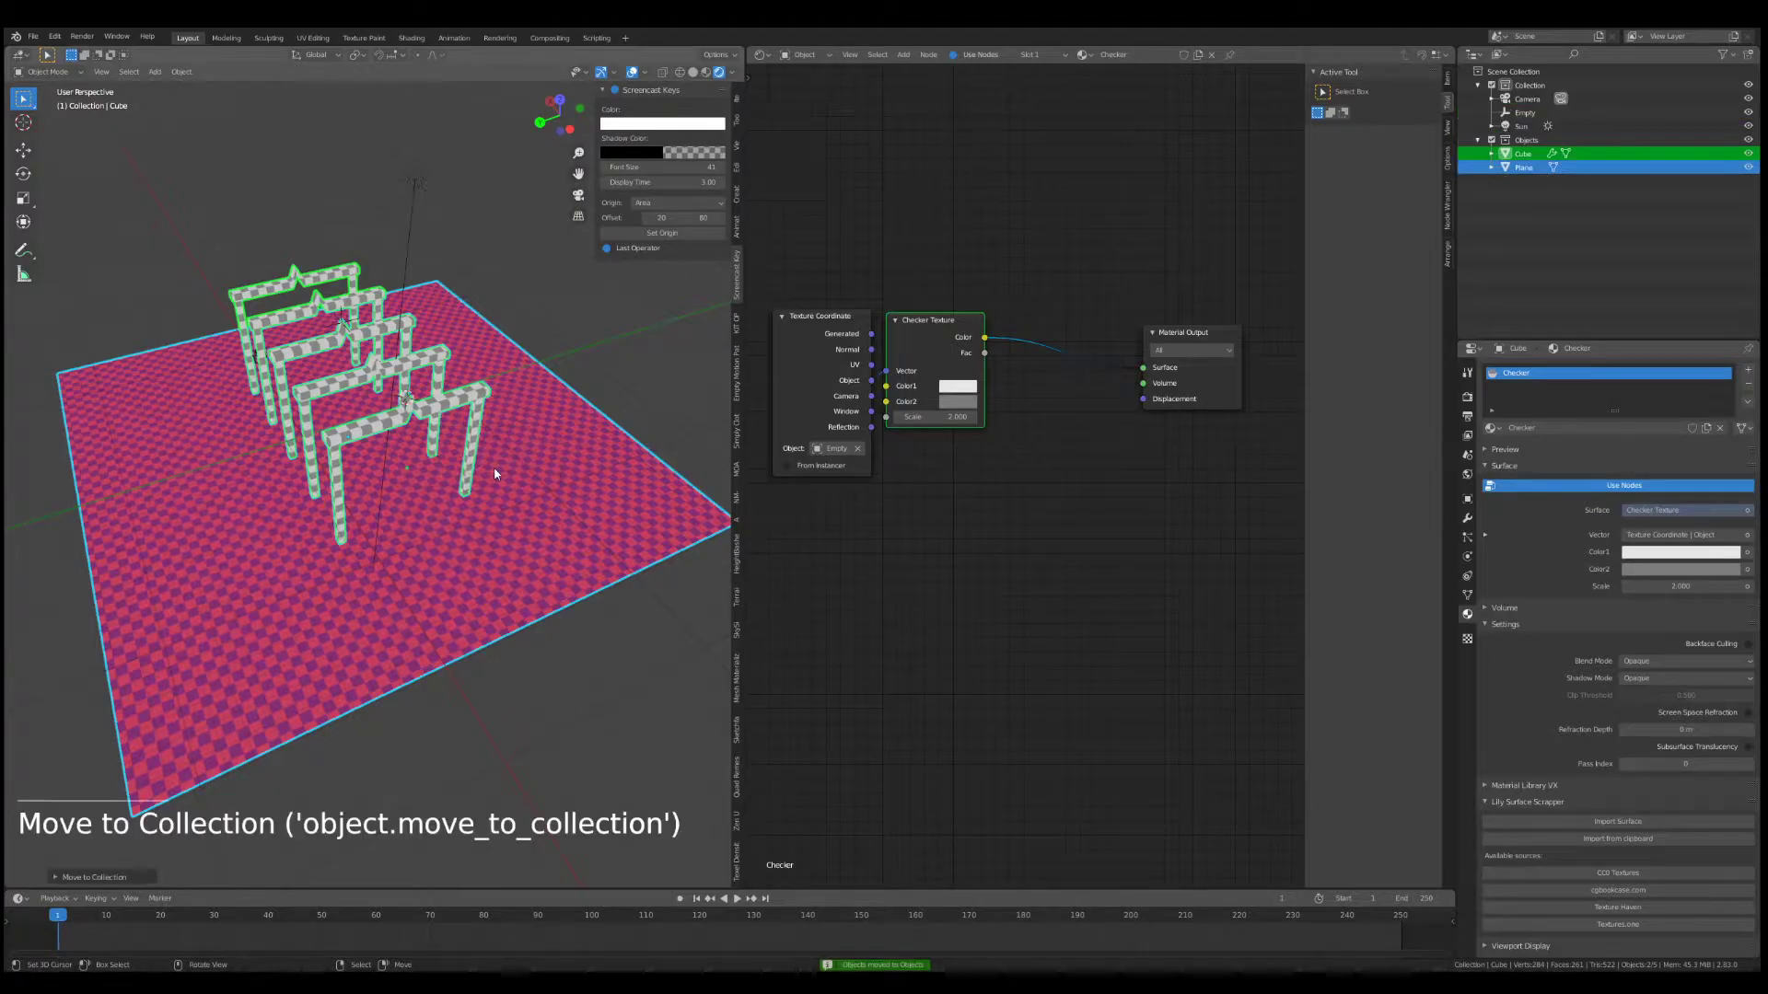
- Collapse the new collection in the outliner and rename it Grid_Objects
{"action": "left_click", "coordinate": [1478, 139]}
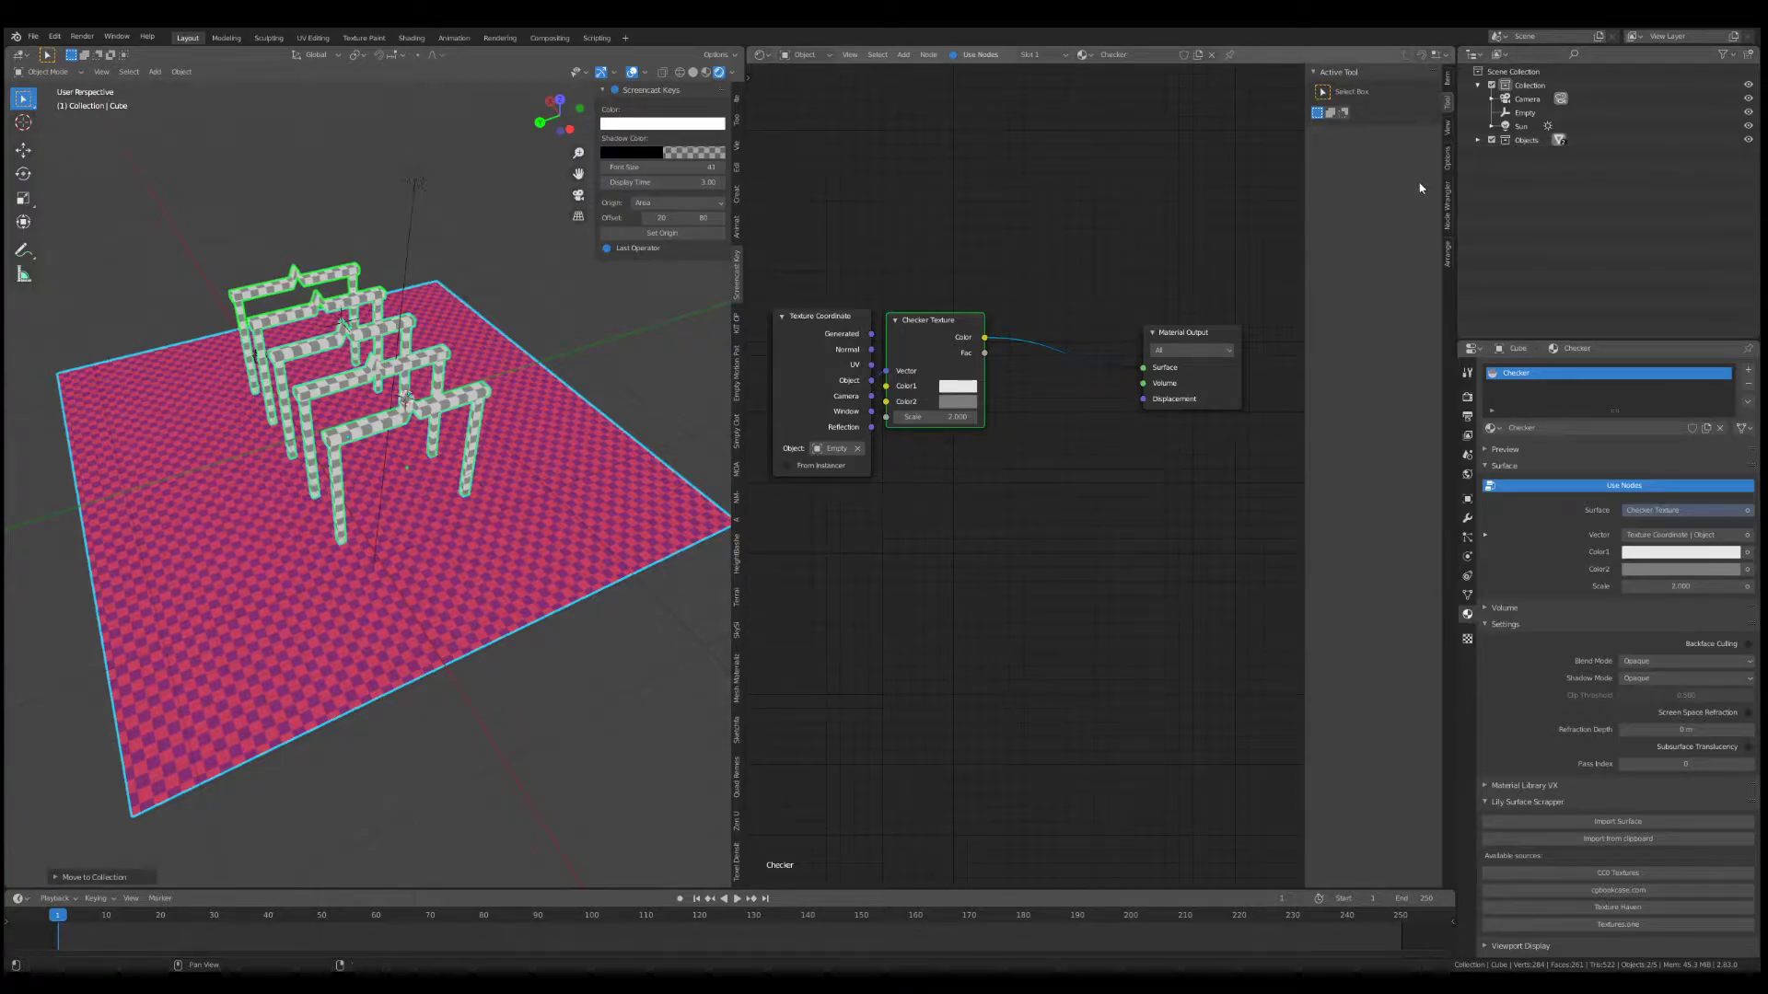
{"action": "triple_click", "coordinate": [1558, 139]}
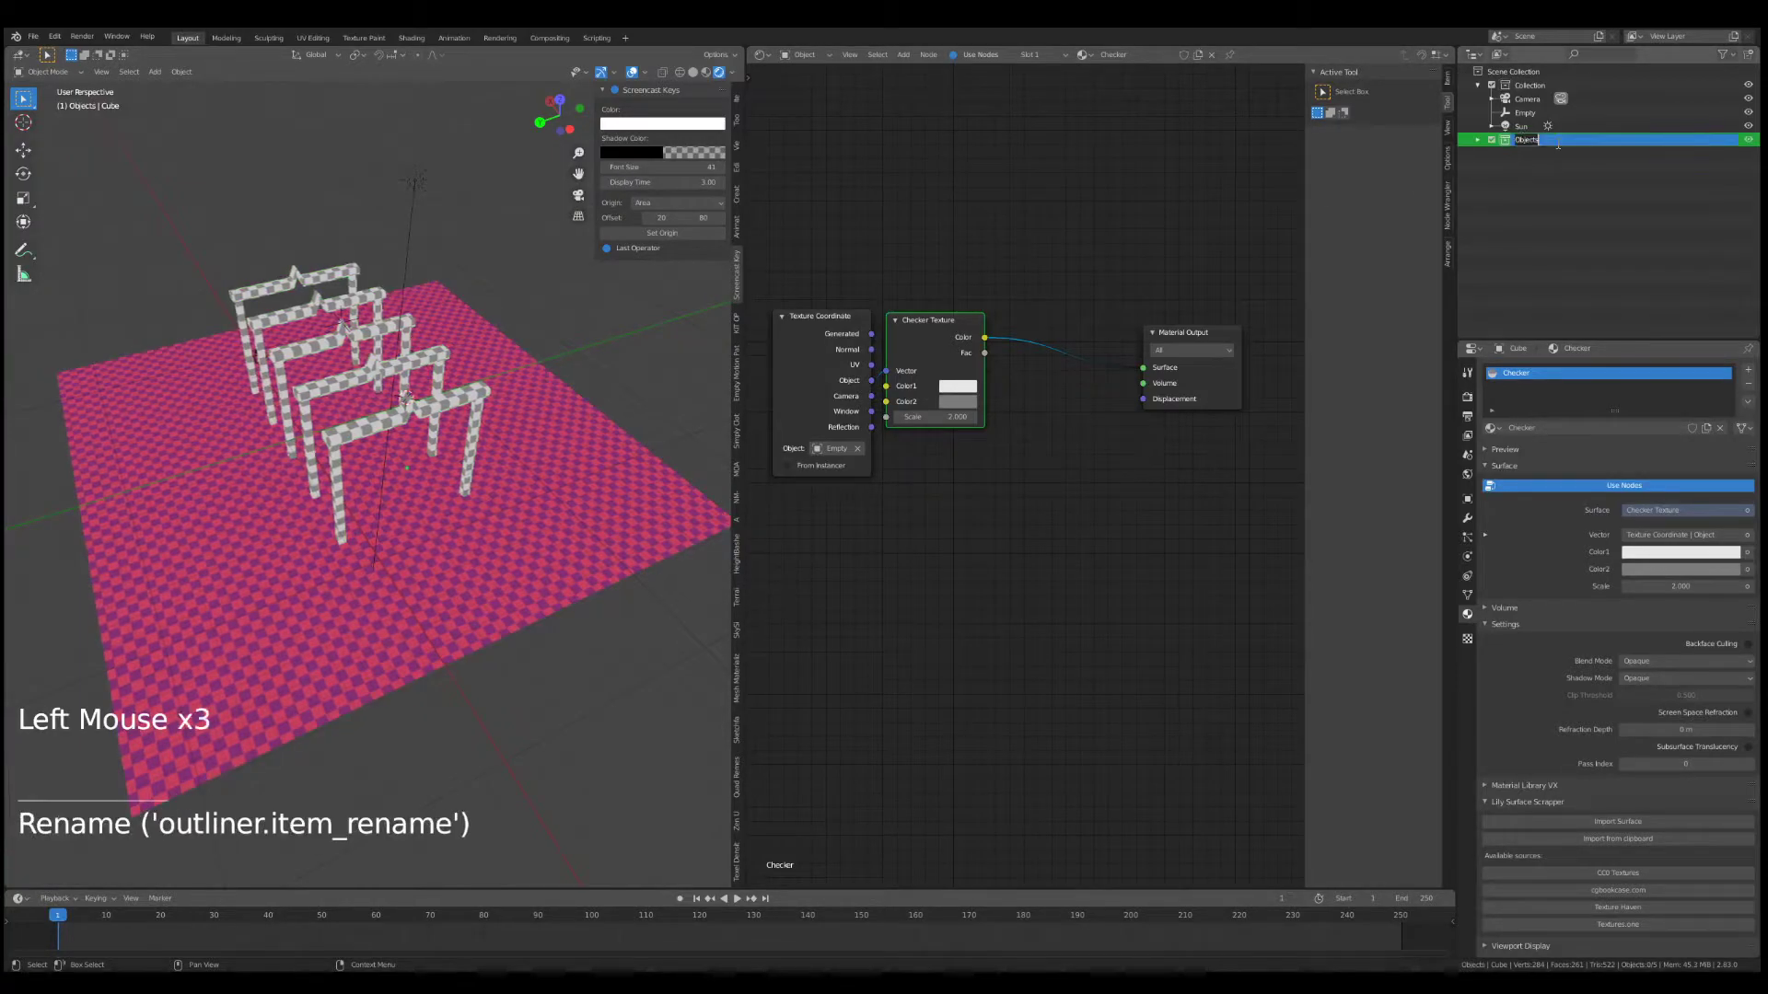
{"action": "type", "text": "Gl"}
{"action": "type", "text": "id_Objects"}
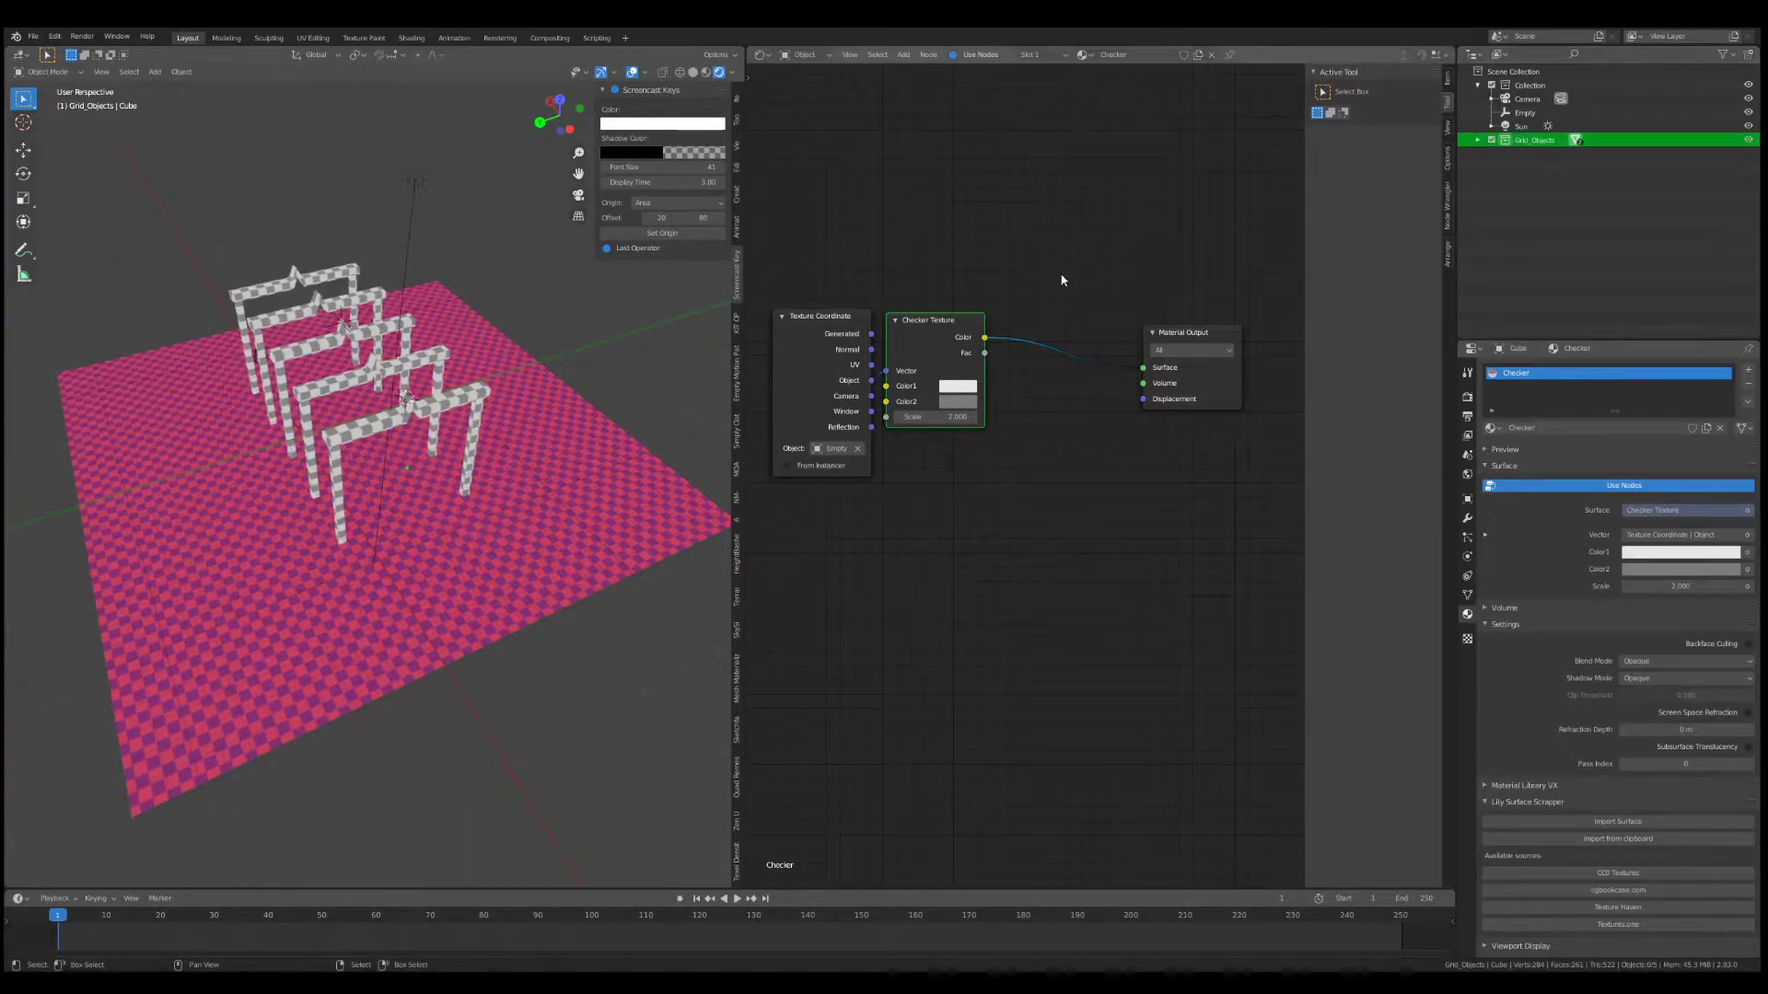
- Duplicate the Grid_Objects collection and exclude the original from the view layer
{"action": "middle_click_drag", "start_coordinate": [583, 374], "coordinate": [433, 428]}
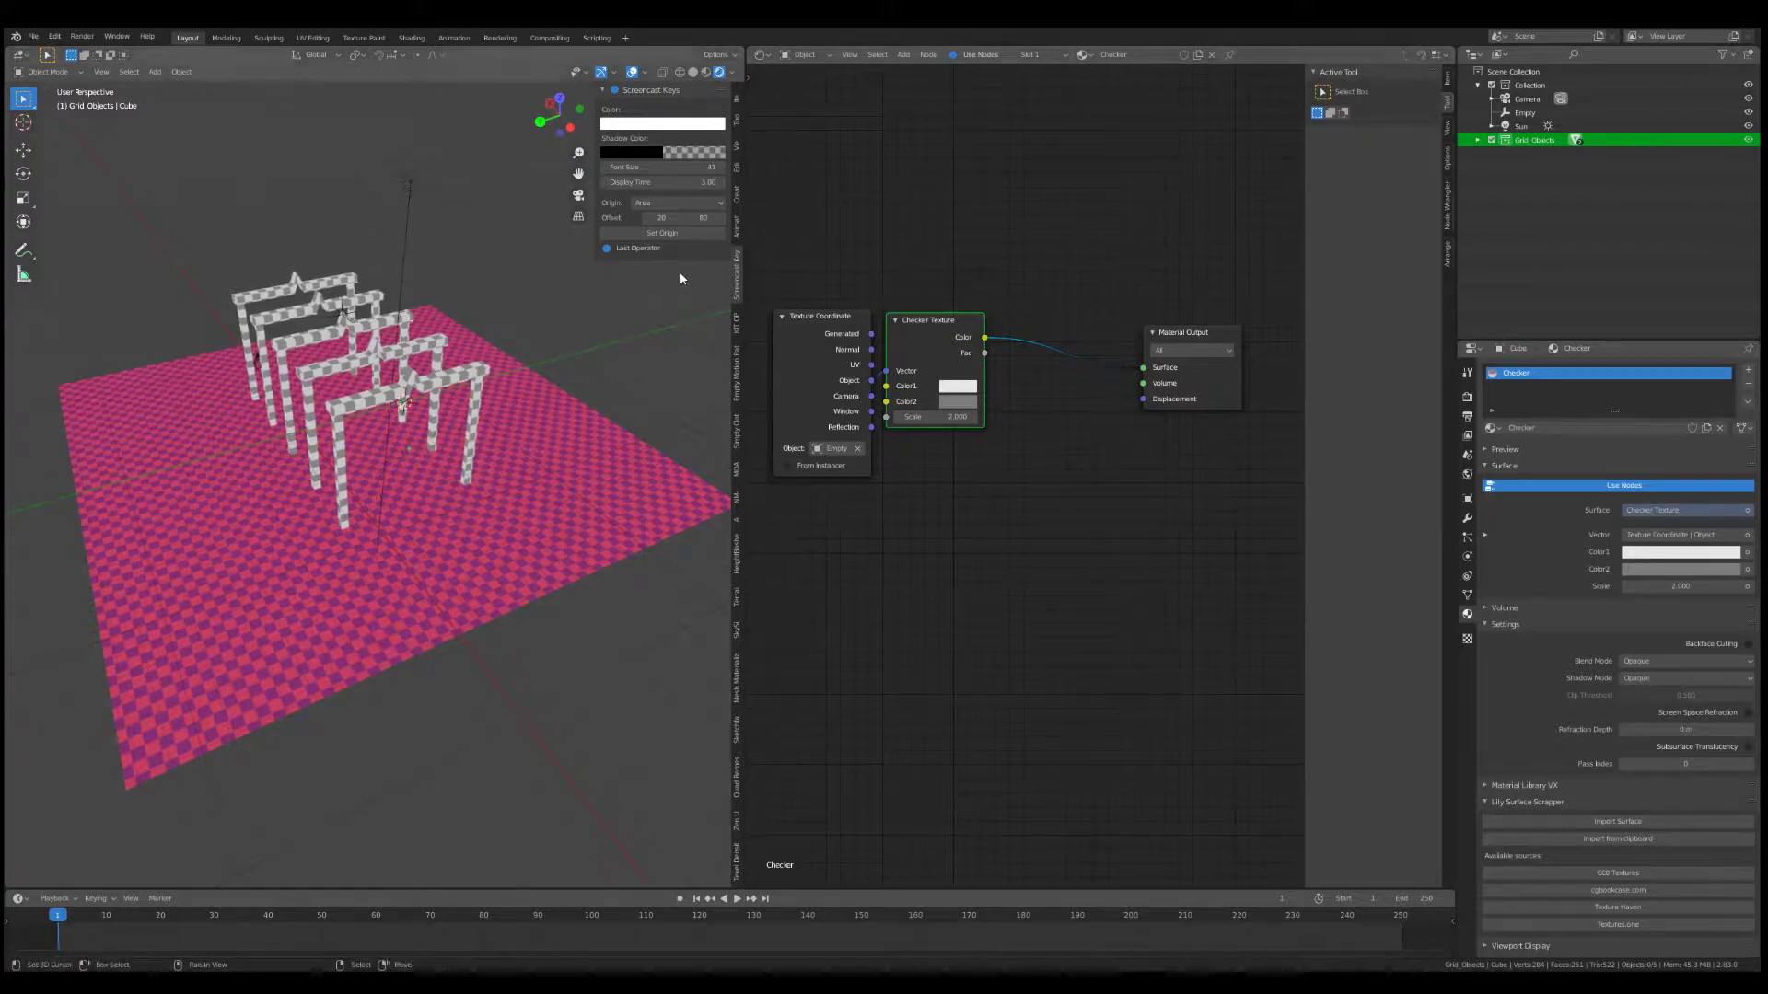
{"action": "middle_click_drag", "start_coordinate": [565, 284], "coordinate": [555, 280]}
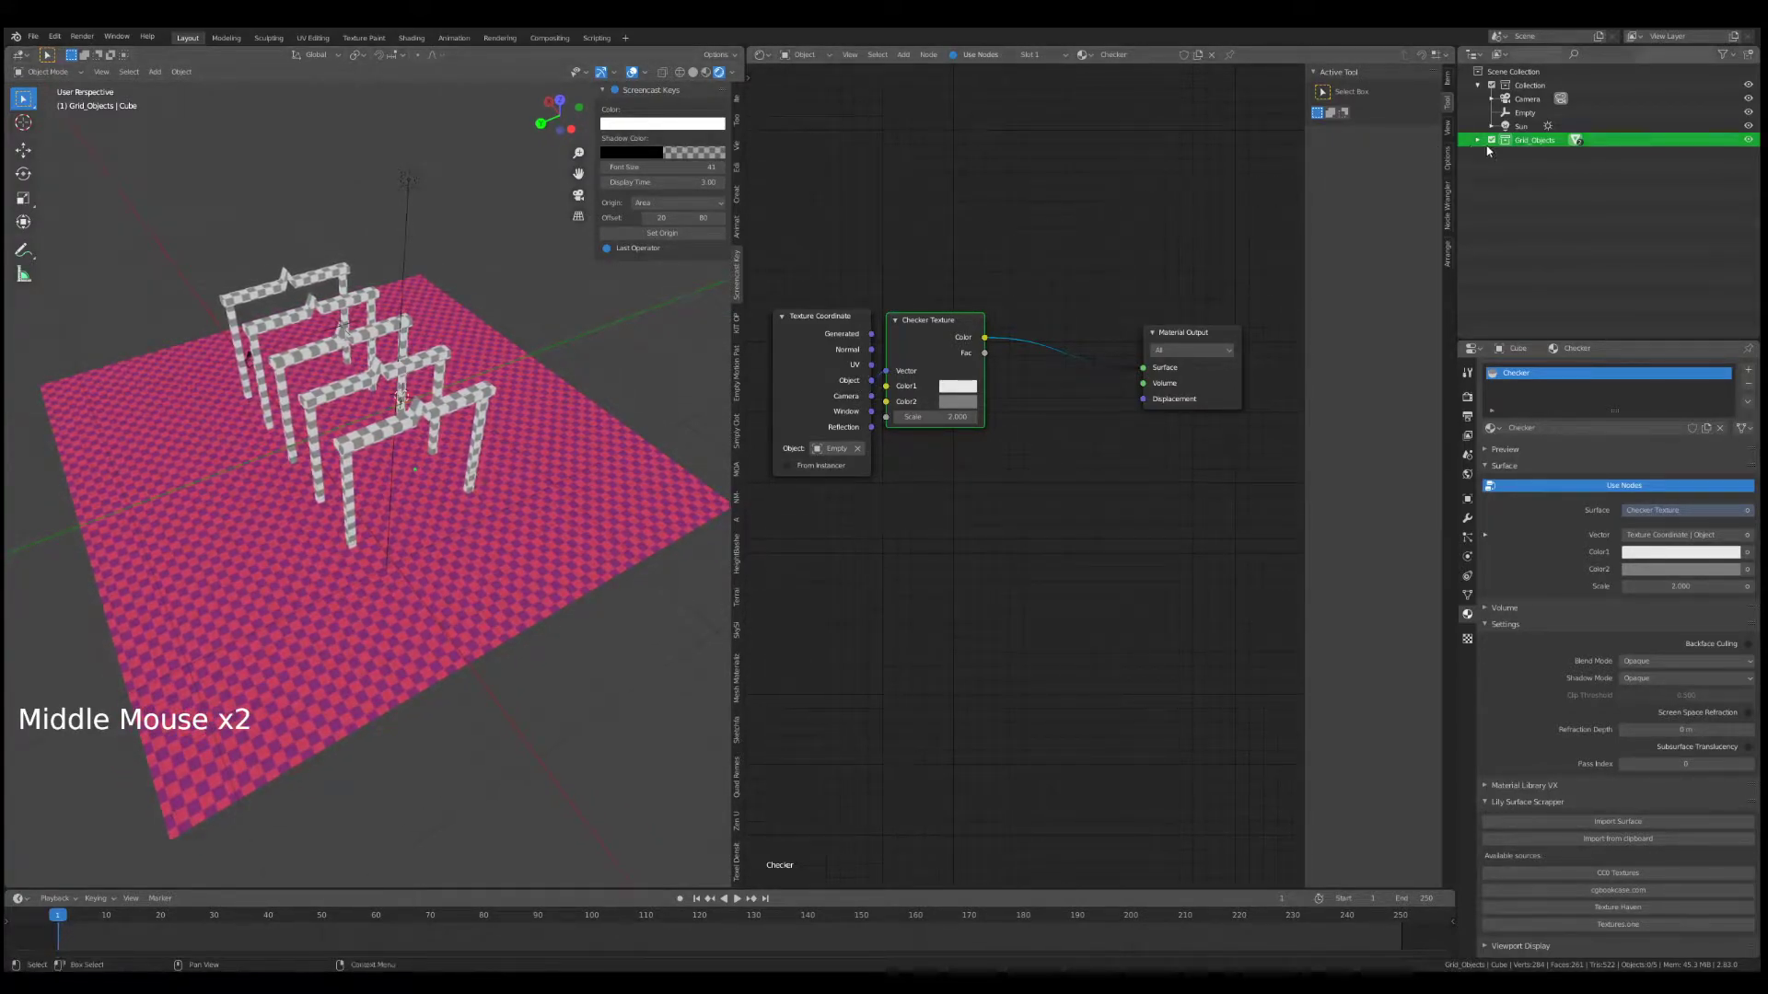
{"action": "right_click", "coordinate": [1529, 139]}
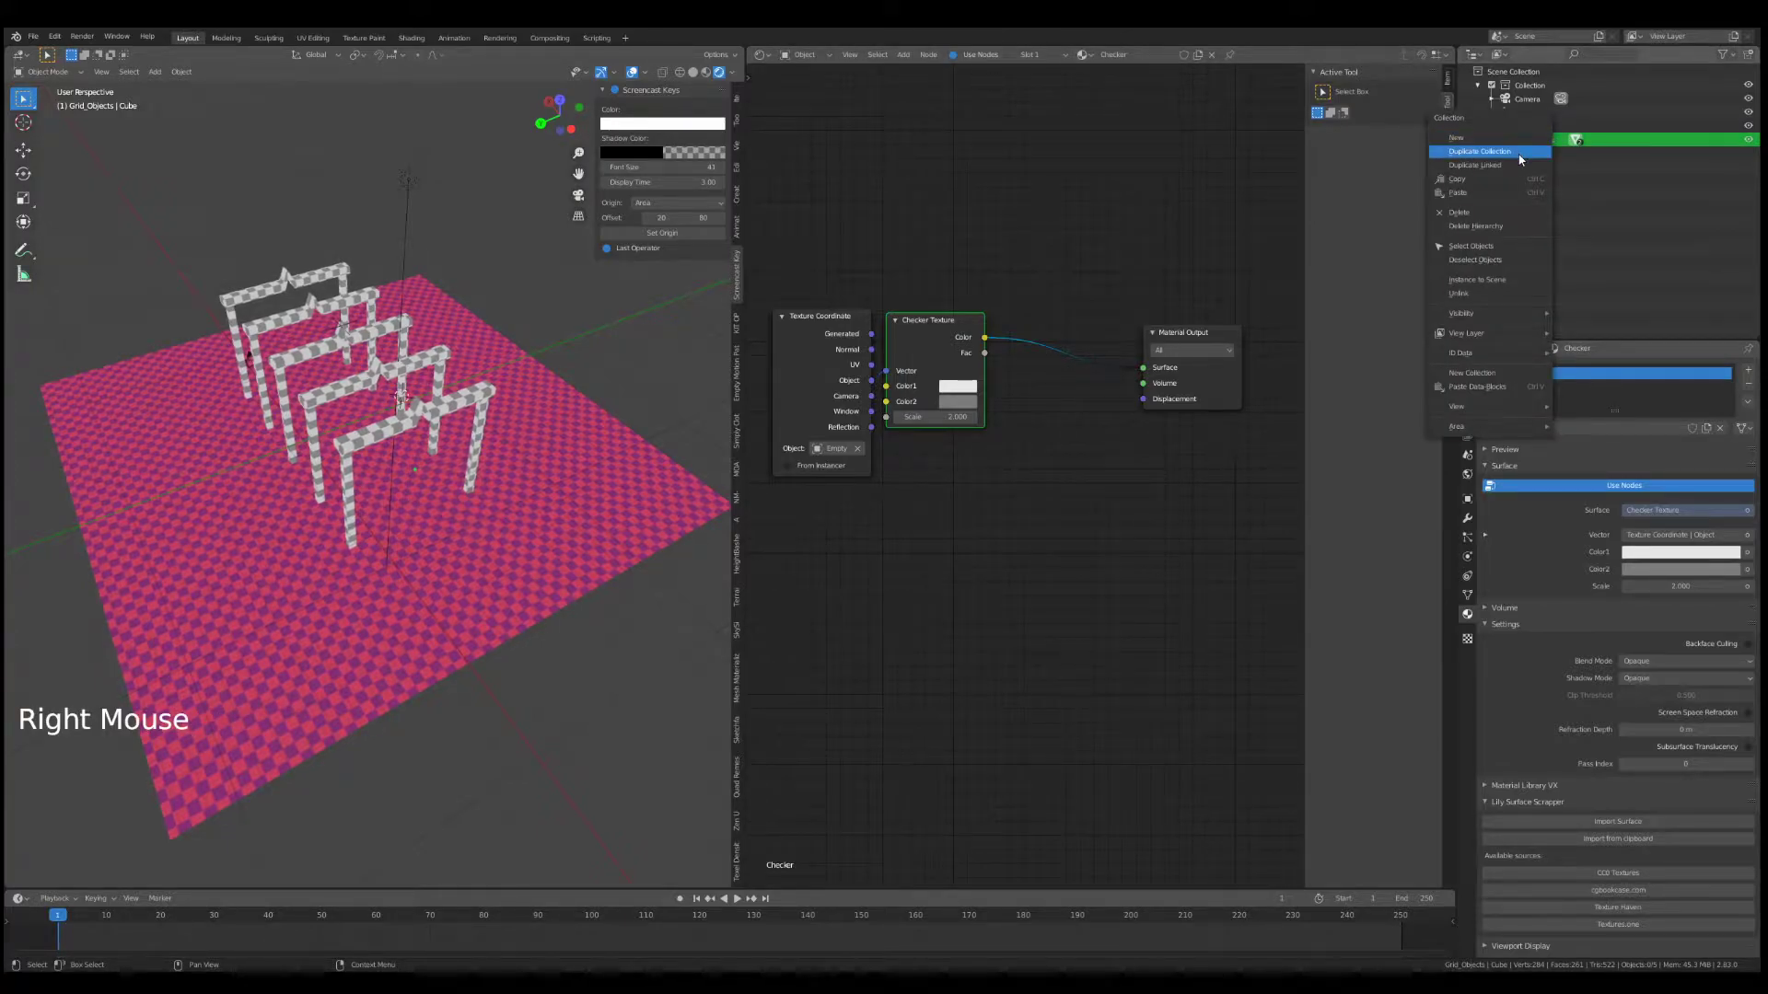
{"action": "left_click", "coordinate": [1521, 152]}
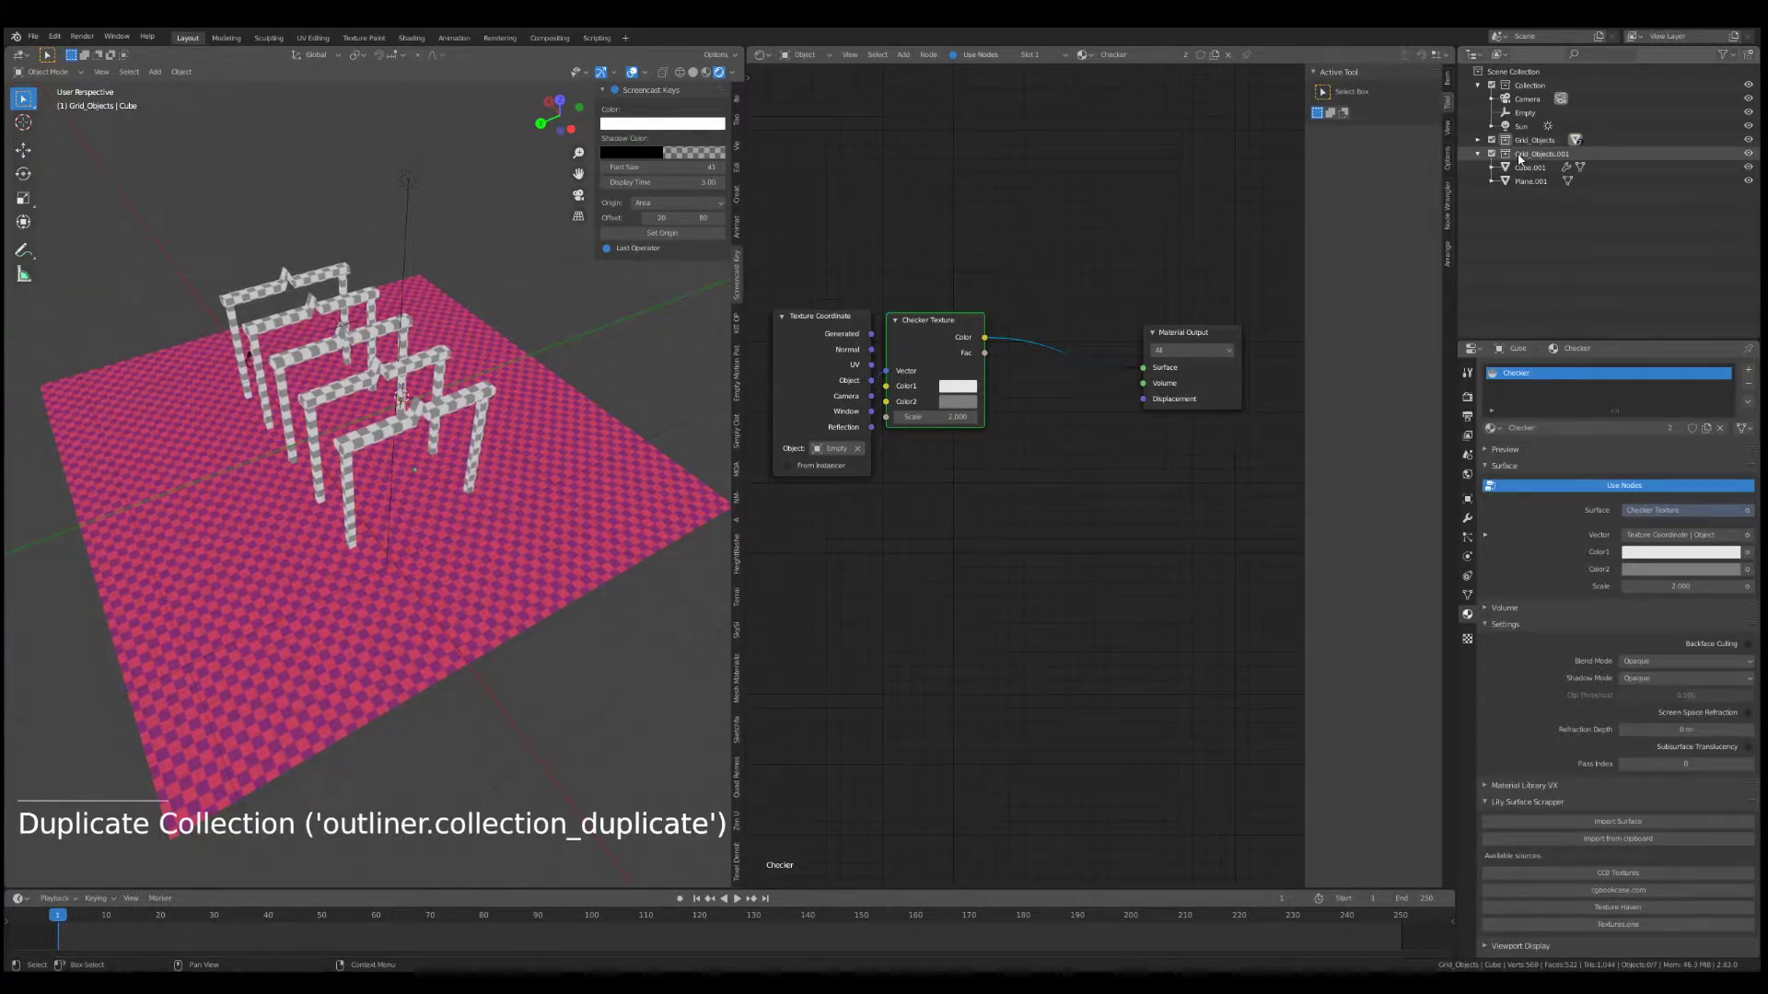
{"action": "left_click", "coordinate": [1482, 155]}
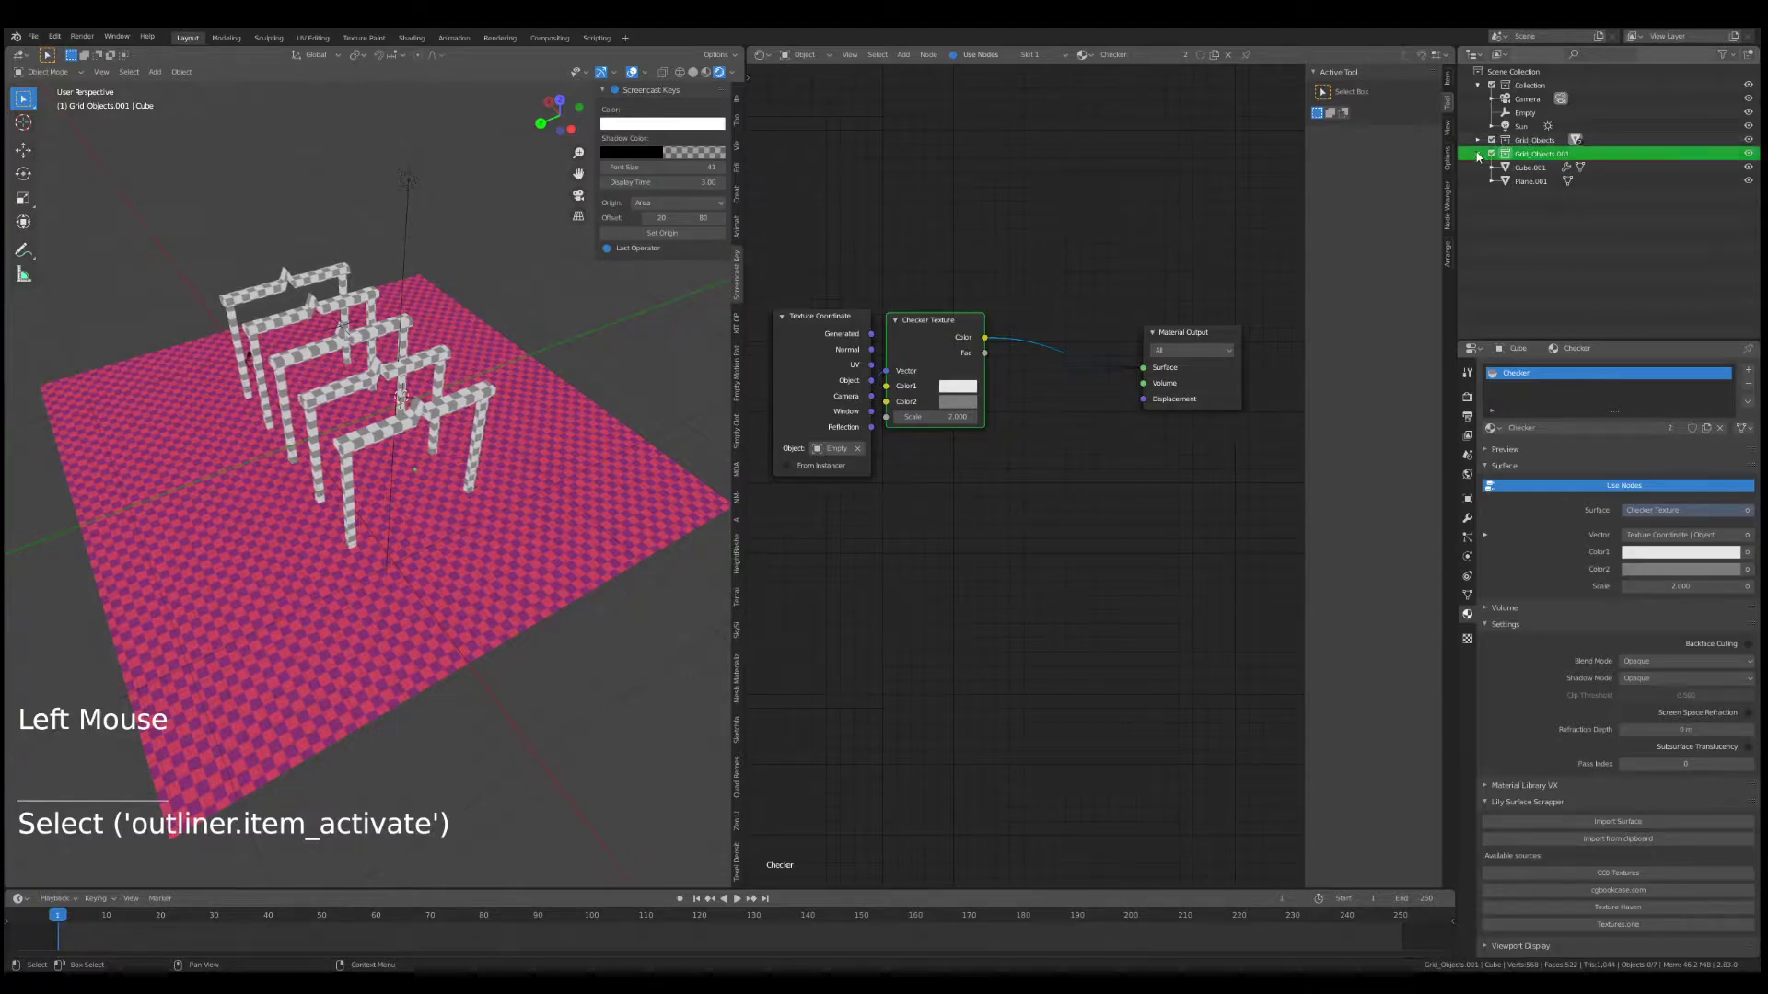
{"action": "left_click", "coordinate": [1491, 140]}
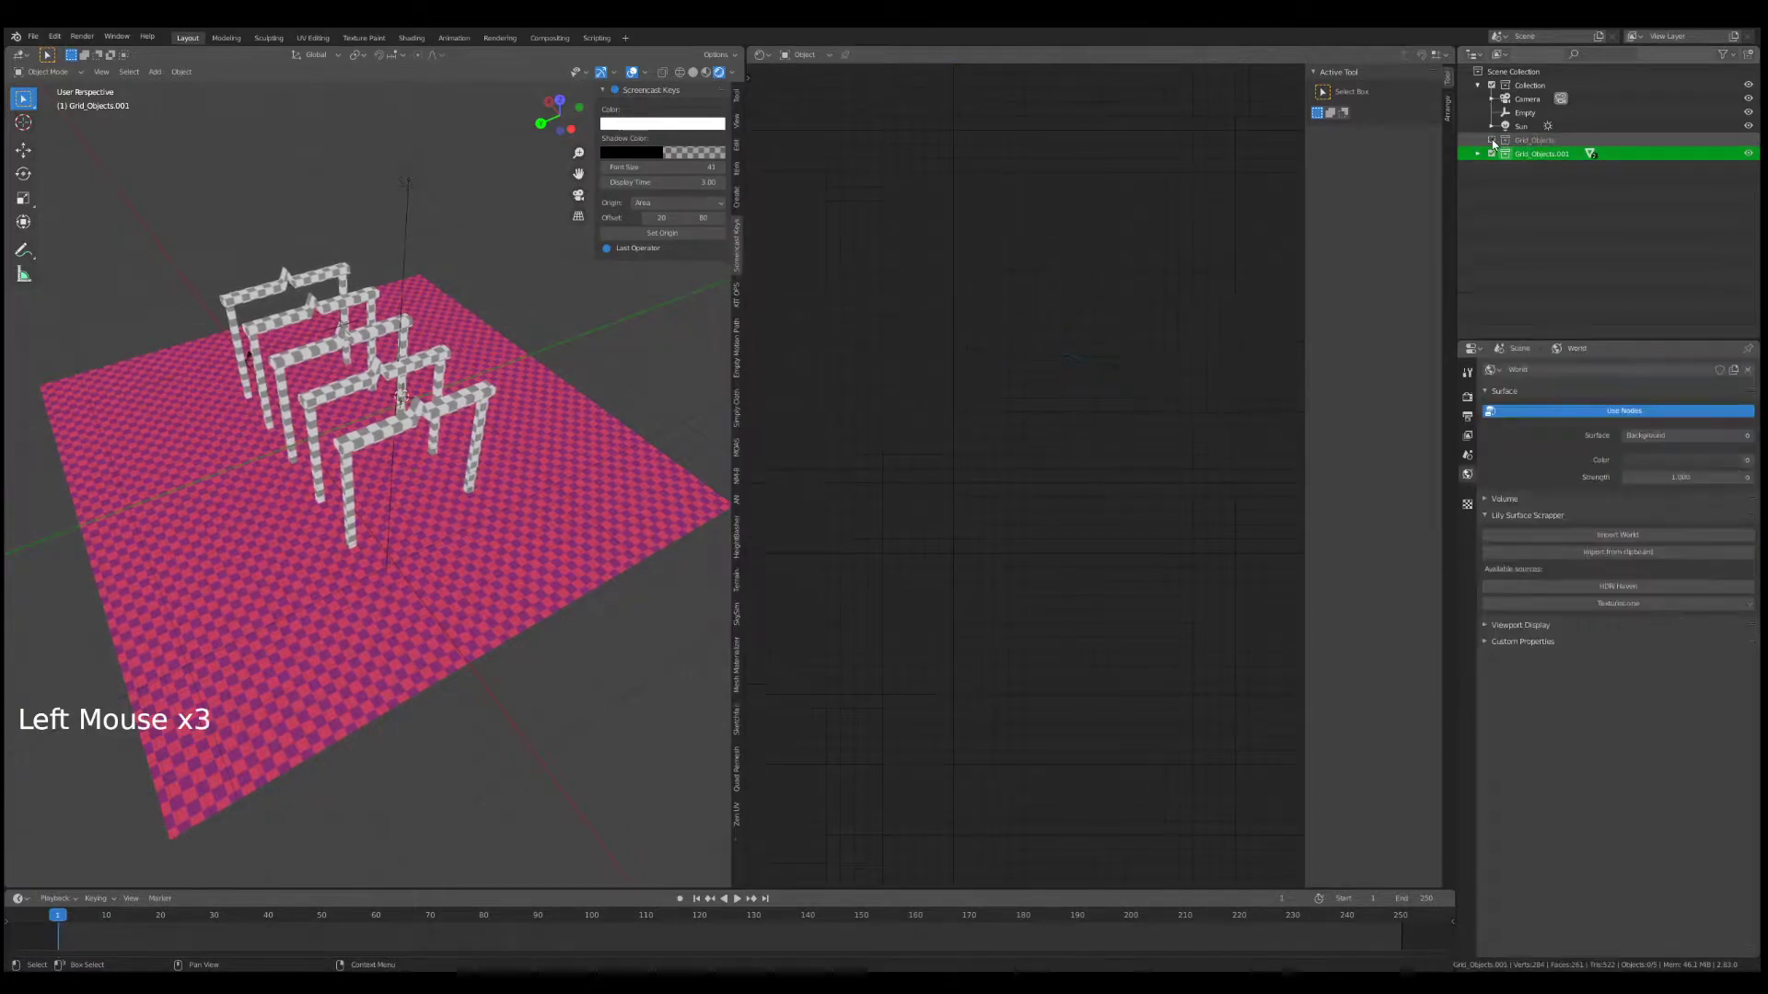
- Toggle the duplicated collection's exclusion from the view layer off and on, leaving it included
{"action": "left_click", "coordinate": [1491, 153]}
{"action": "left_click", "coordinate": [1491, 154]}
{"action": "left_click", "coordinate": [1490, 153]}
{"action": "left_click", "coordinate": [1491, 154]}
{"action": "left_click", "coordinate": [1491, 154]}
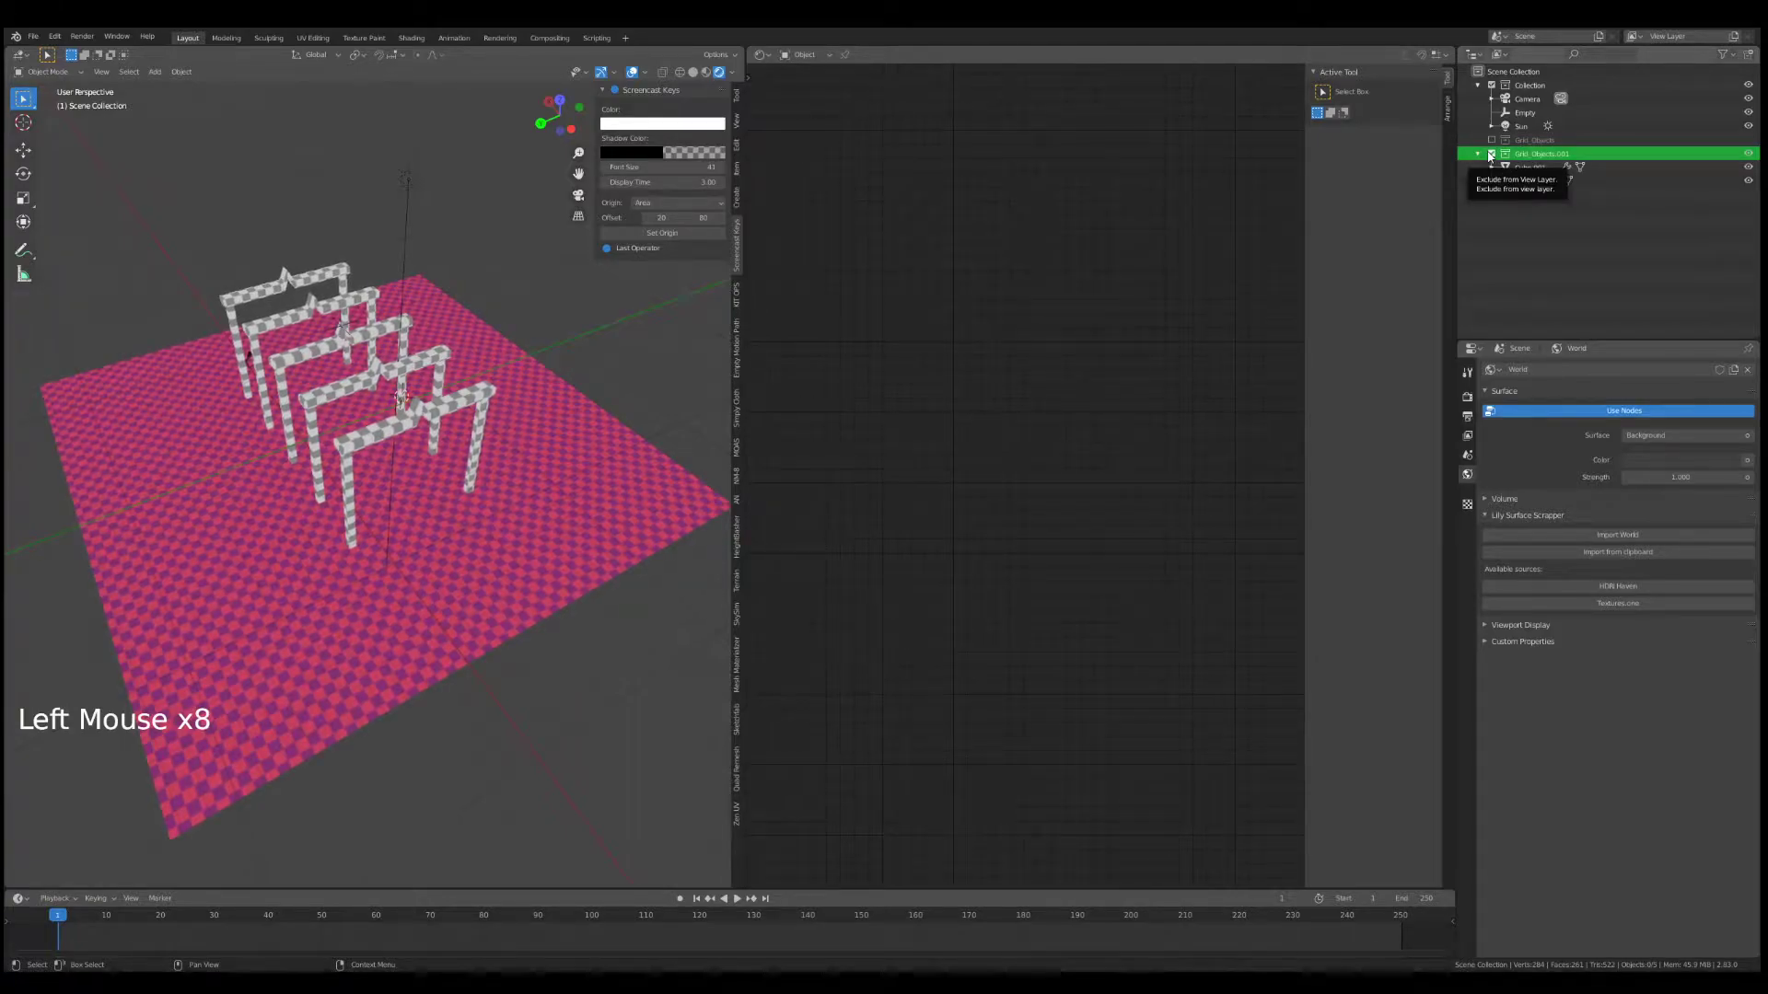
{"action": "left_click", "coordinate": [1491, 154]}
{"action": "left_click", "coordinate": [1490, 154]}
{"action": "left_click", "coordinate": [1490, 154]}
{"action": "left_click", "coordinate": [1491, 154]}
- Rename the duplicated collection as Shadow
{"action": "left_click", "coordinate": [1519, 153]}
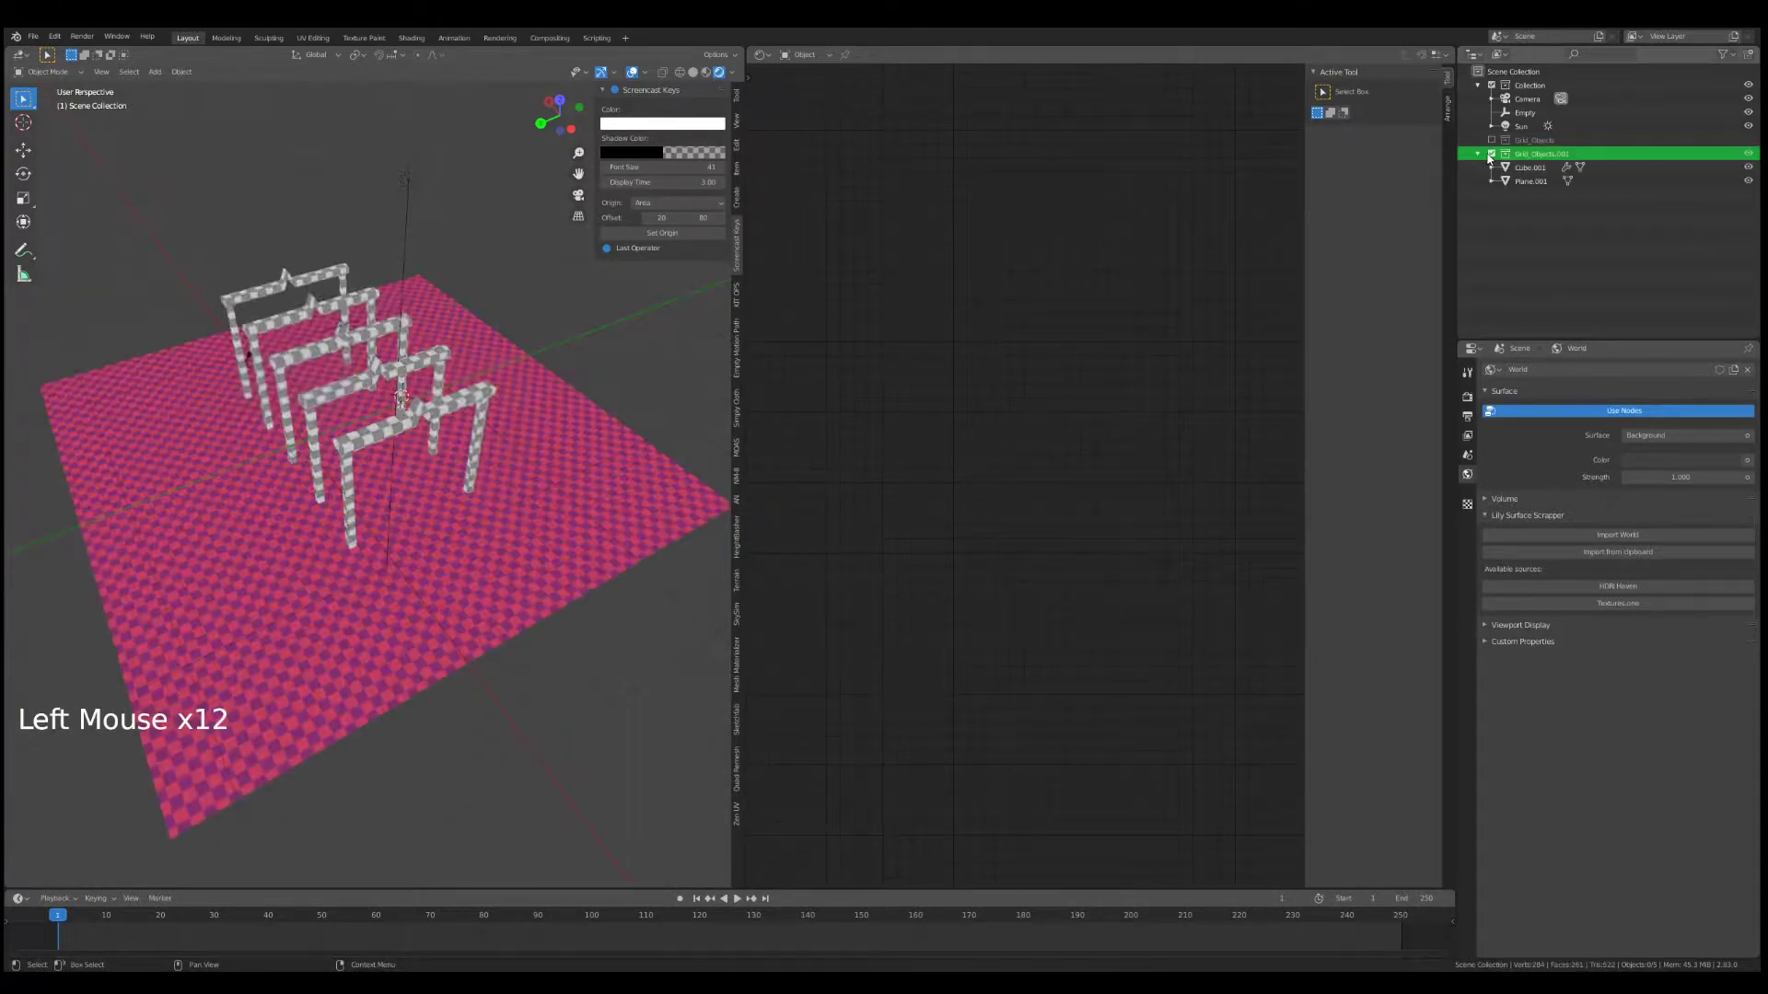
{"action": "double_click", "coordinate": [1520, 154]}
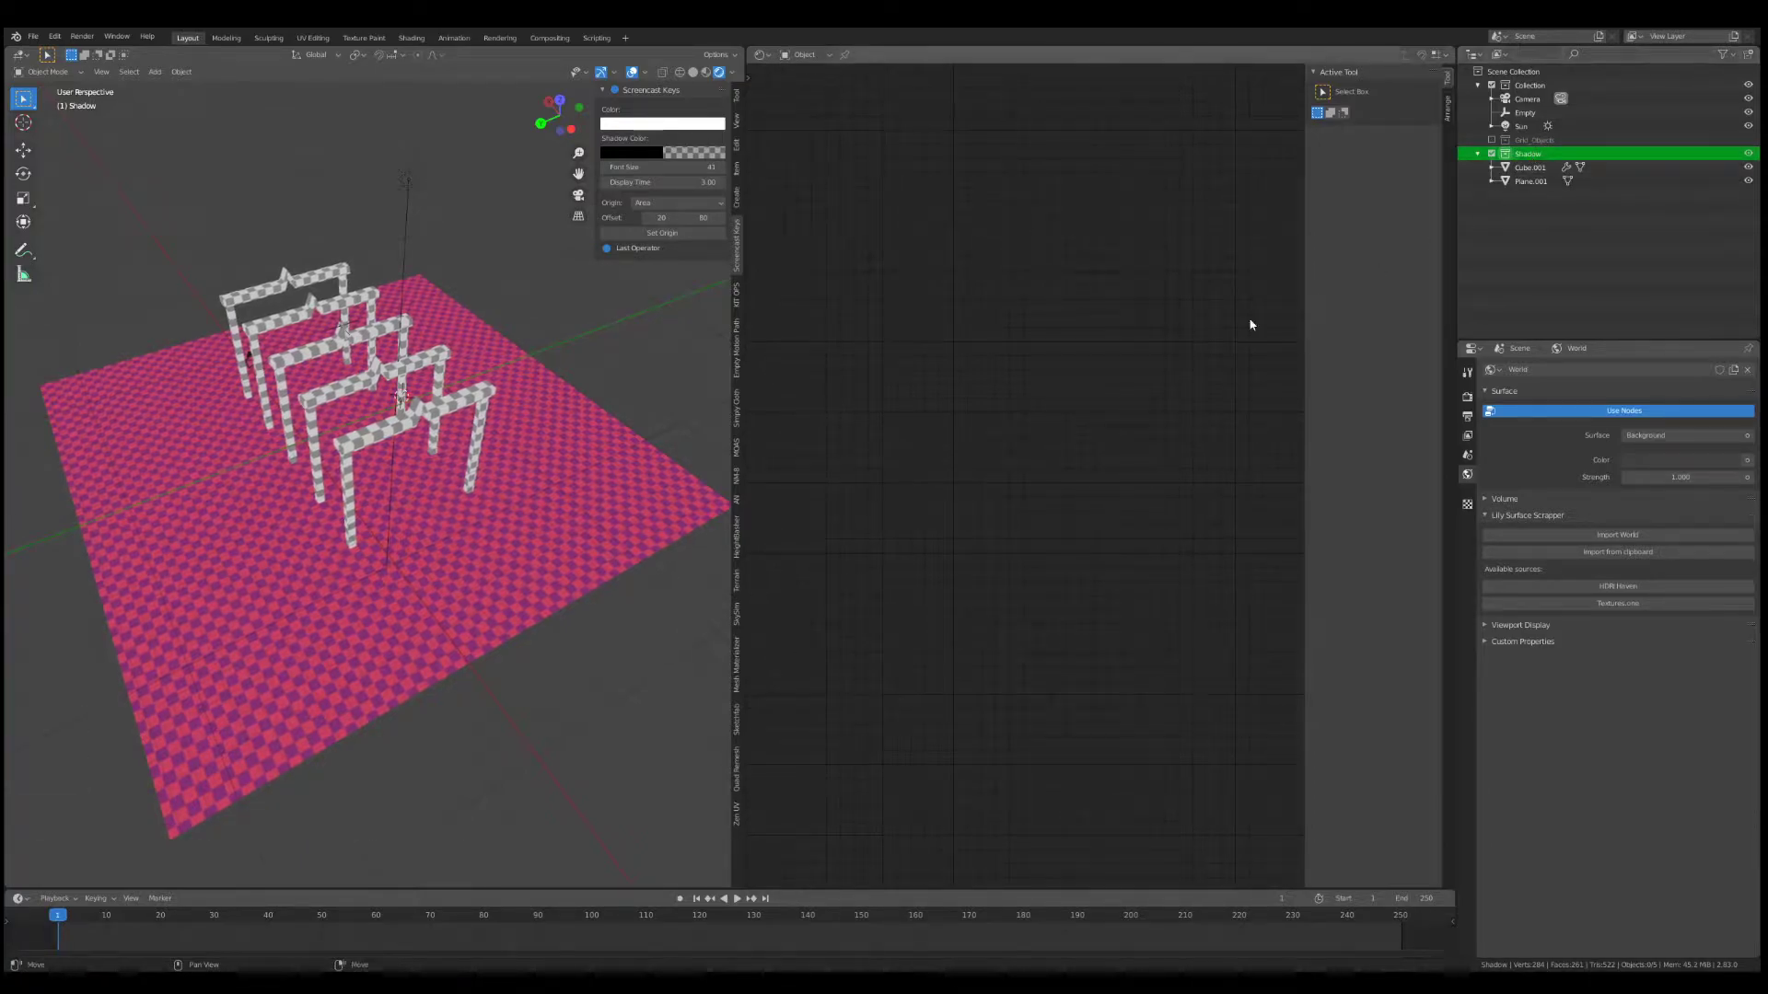
- Remove the Floor_Checker material slot from the floor plane in the Shadow collection, keeping only the shadow material
{"action": "right_click", "coordinate": [599, 488]}
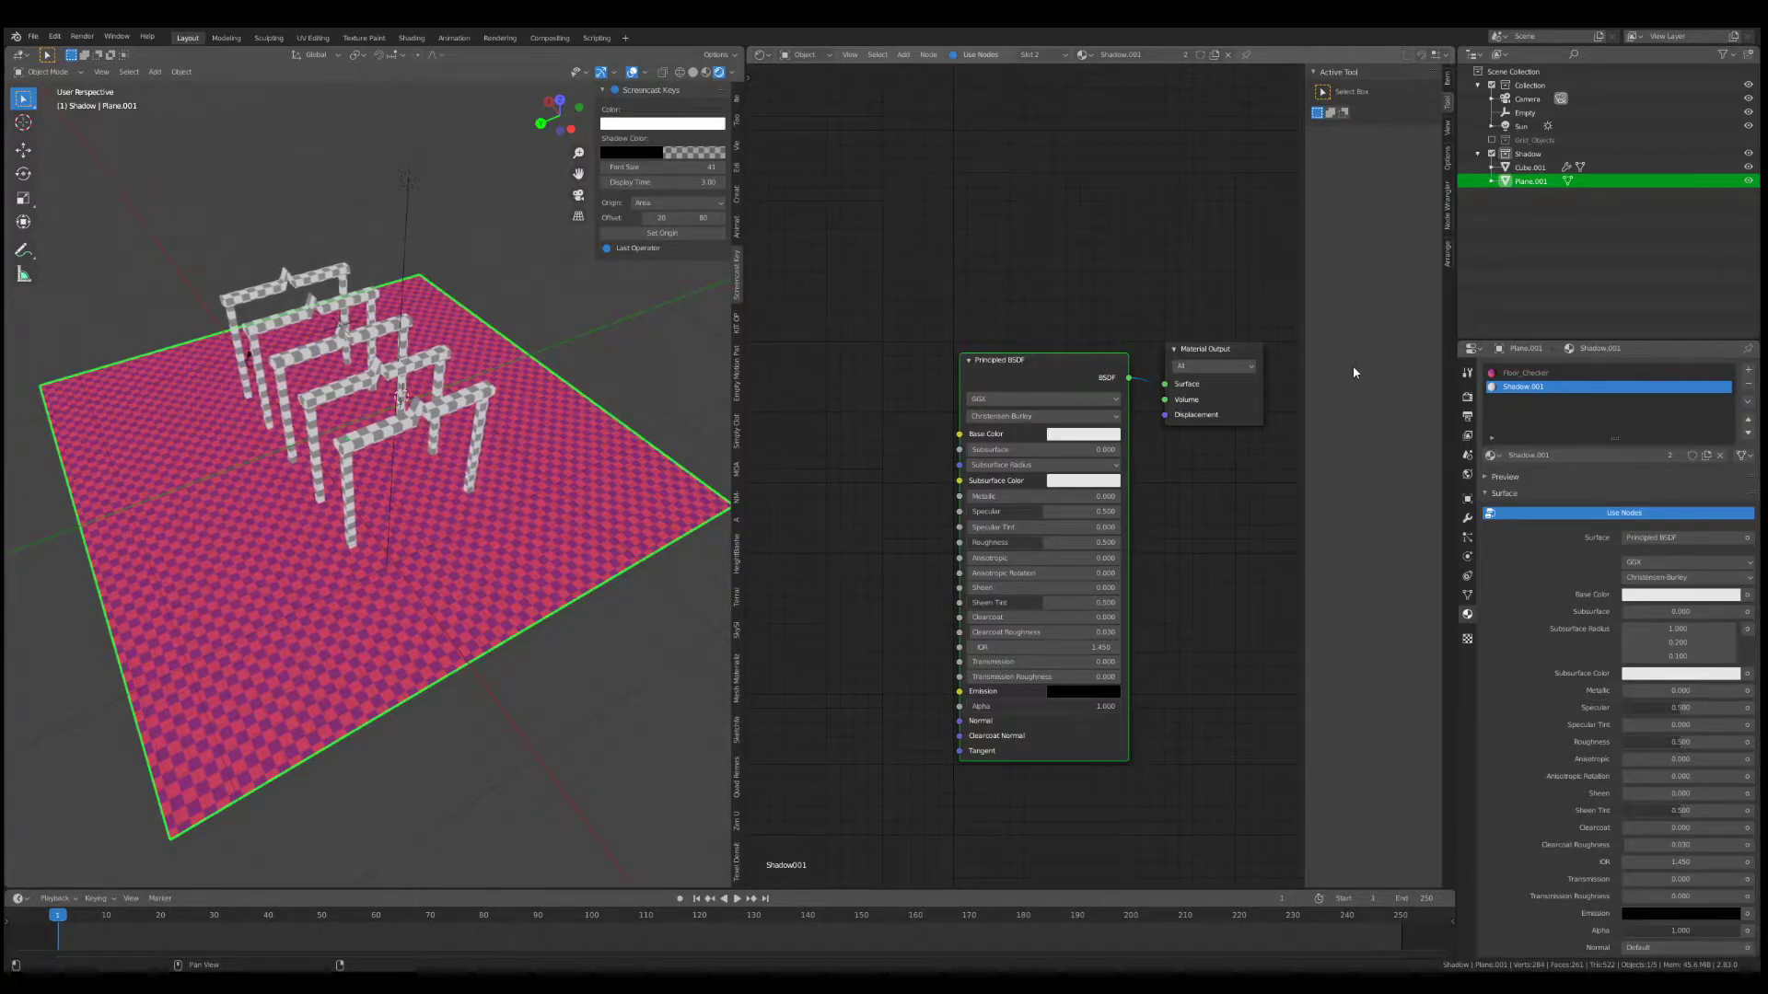
{"action": "left_click", "coordinate": [1516, 373]}
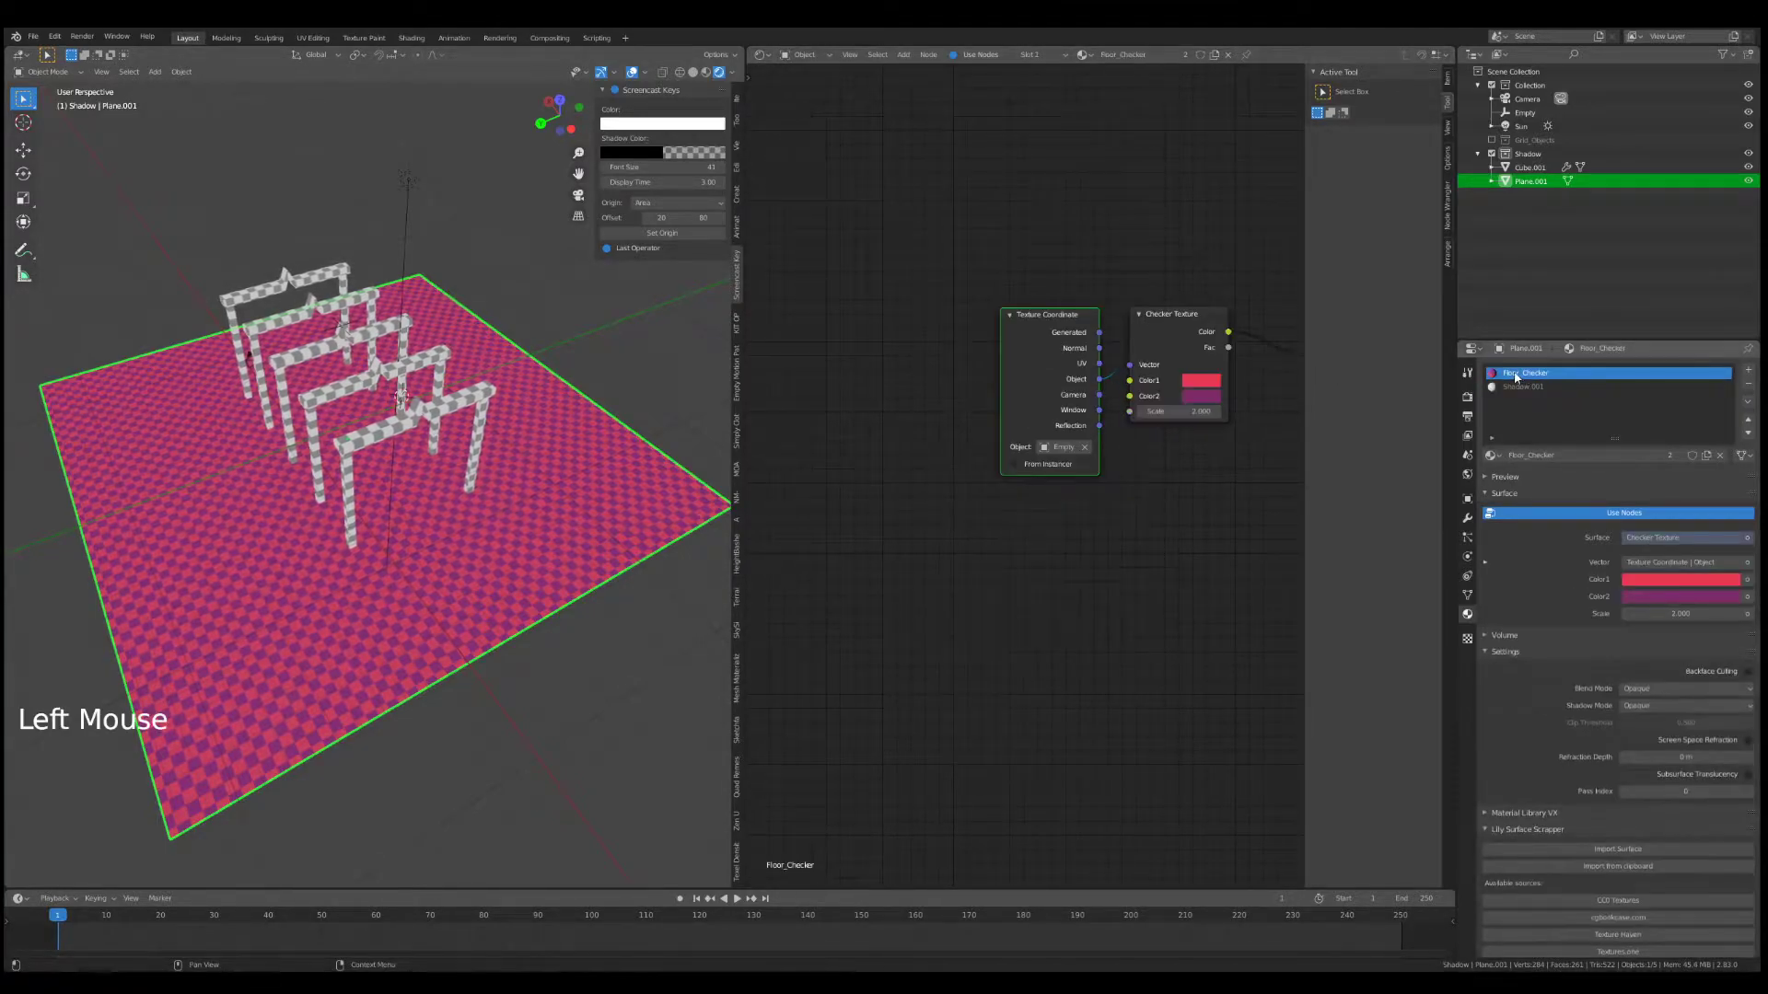
{"action": "left_click", "coordinate": [1751, 385]}
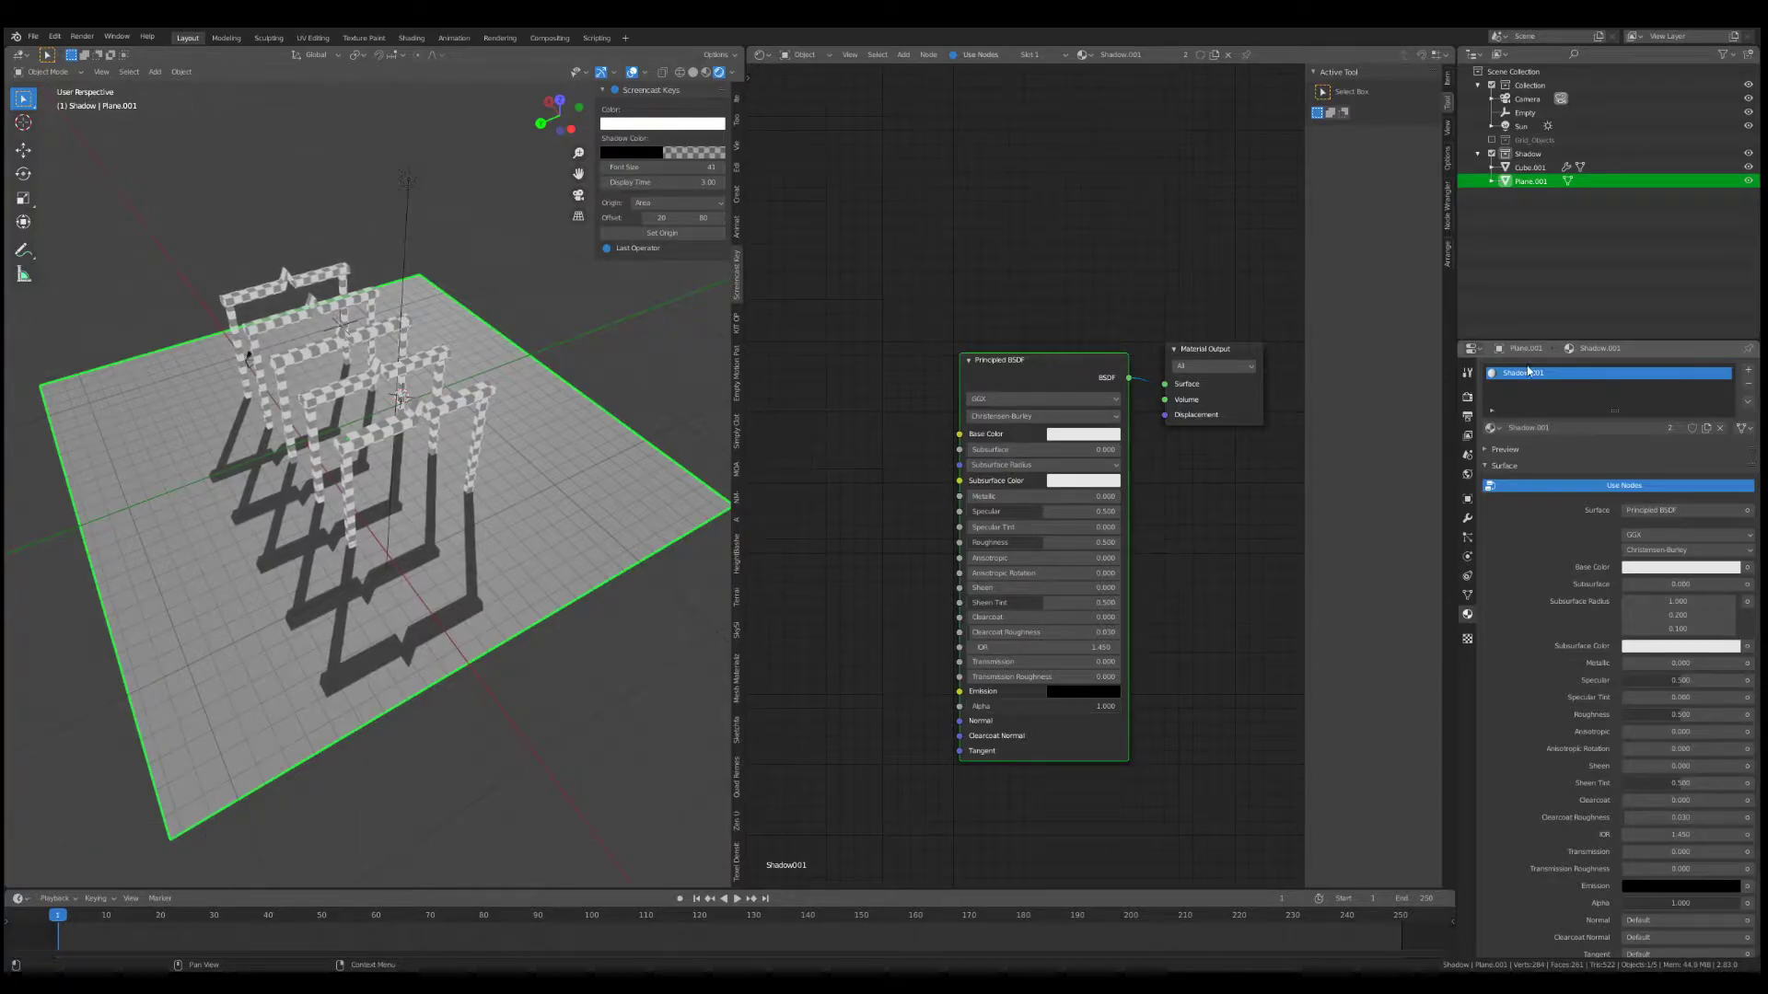
- Undo the removal of the Floor_Checker slot and assign the Shadow.001 material to all of the floor plane's geometry
{"action": "middle_click_drag", "start_coordinate": [502, 401], "coordinate": [509, 405]}
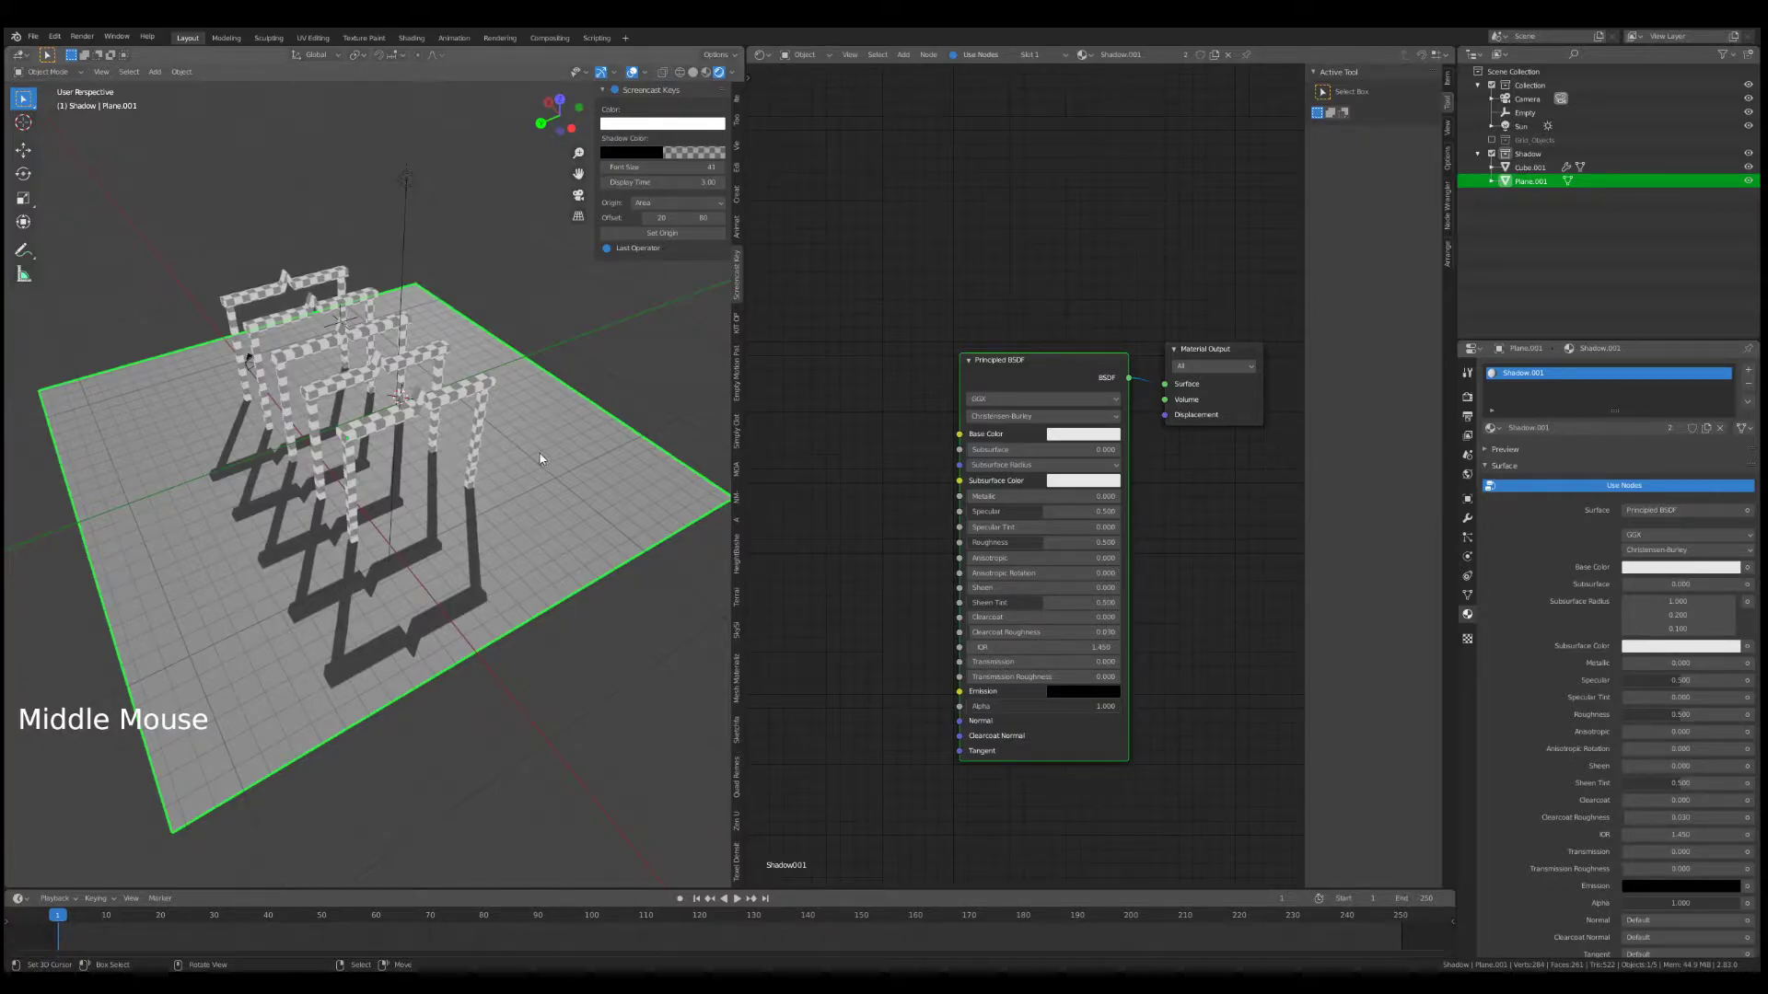
{"action": "key", "text": "ctrl+z"}
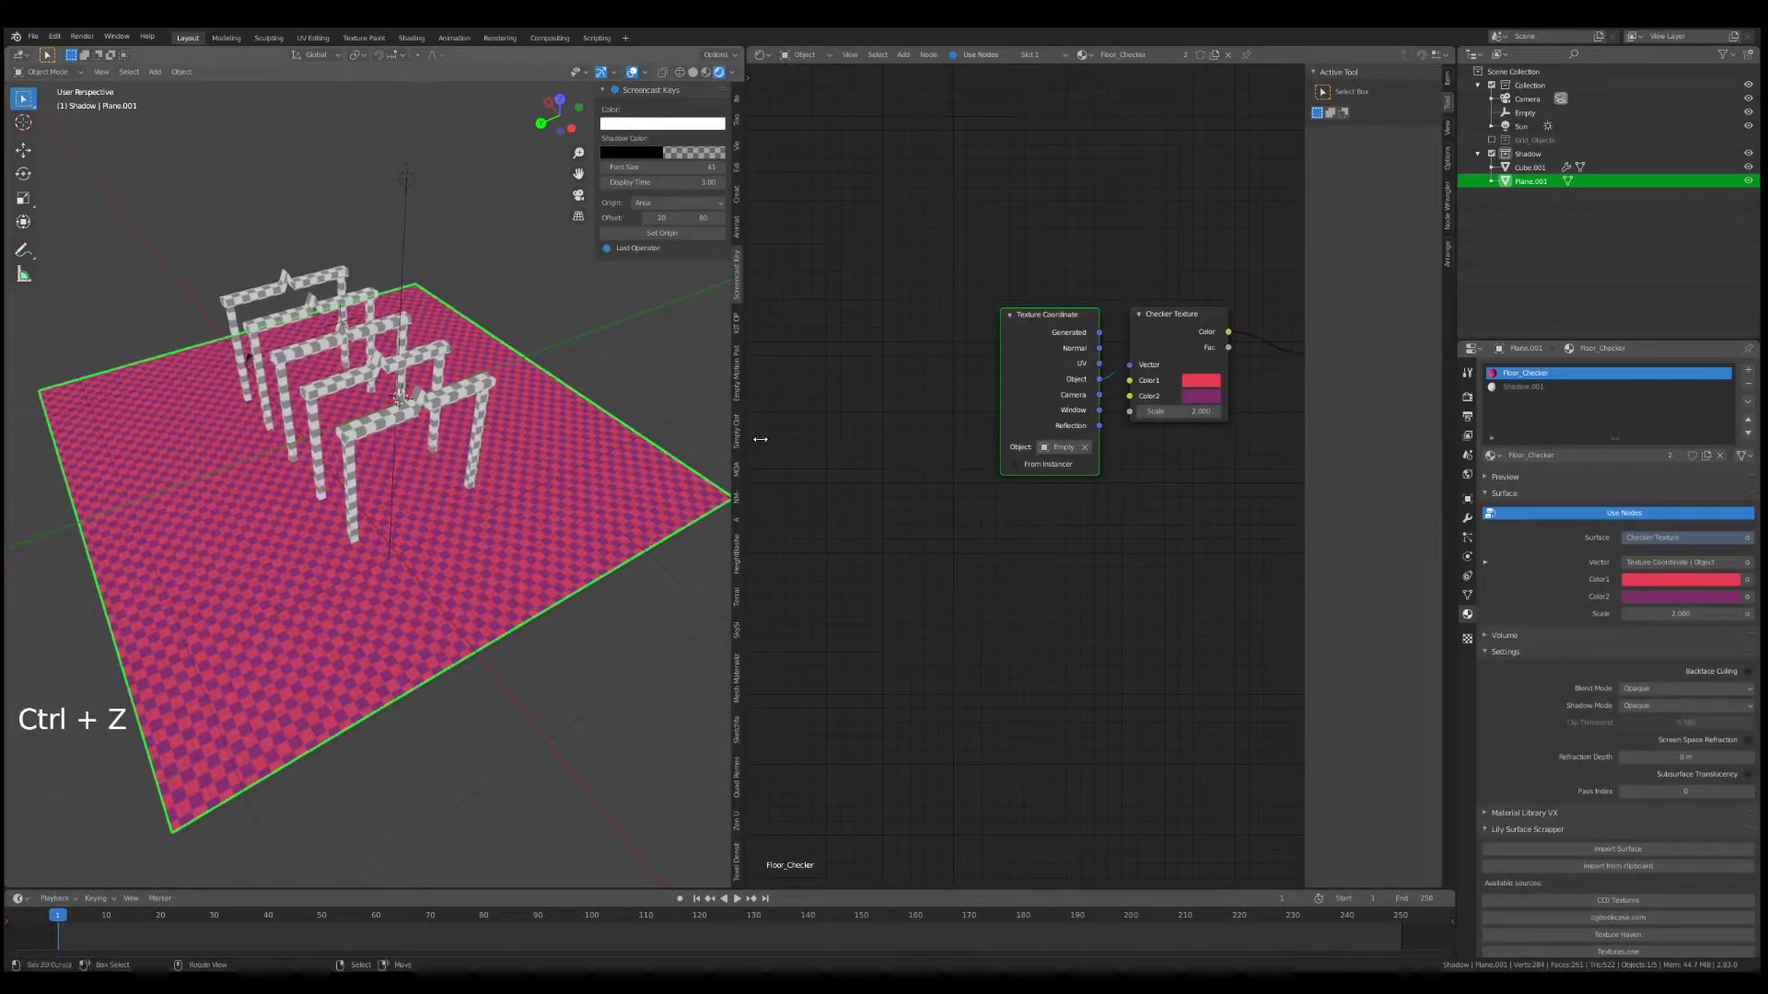
{"action": "key", "text": "Tab"}
{"action": "key", "text": "a"}
{"action": "key", "text": "a"}
{"action": "key", "text": "a"}
{"action": "left_click", "coordinate": [1535, 388]}
{"action": "left_click", "coordinate": [1530, 473]}
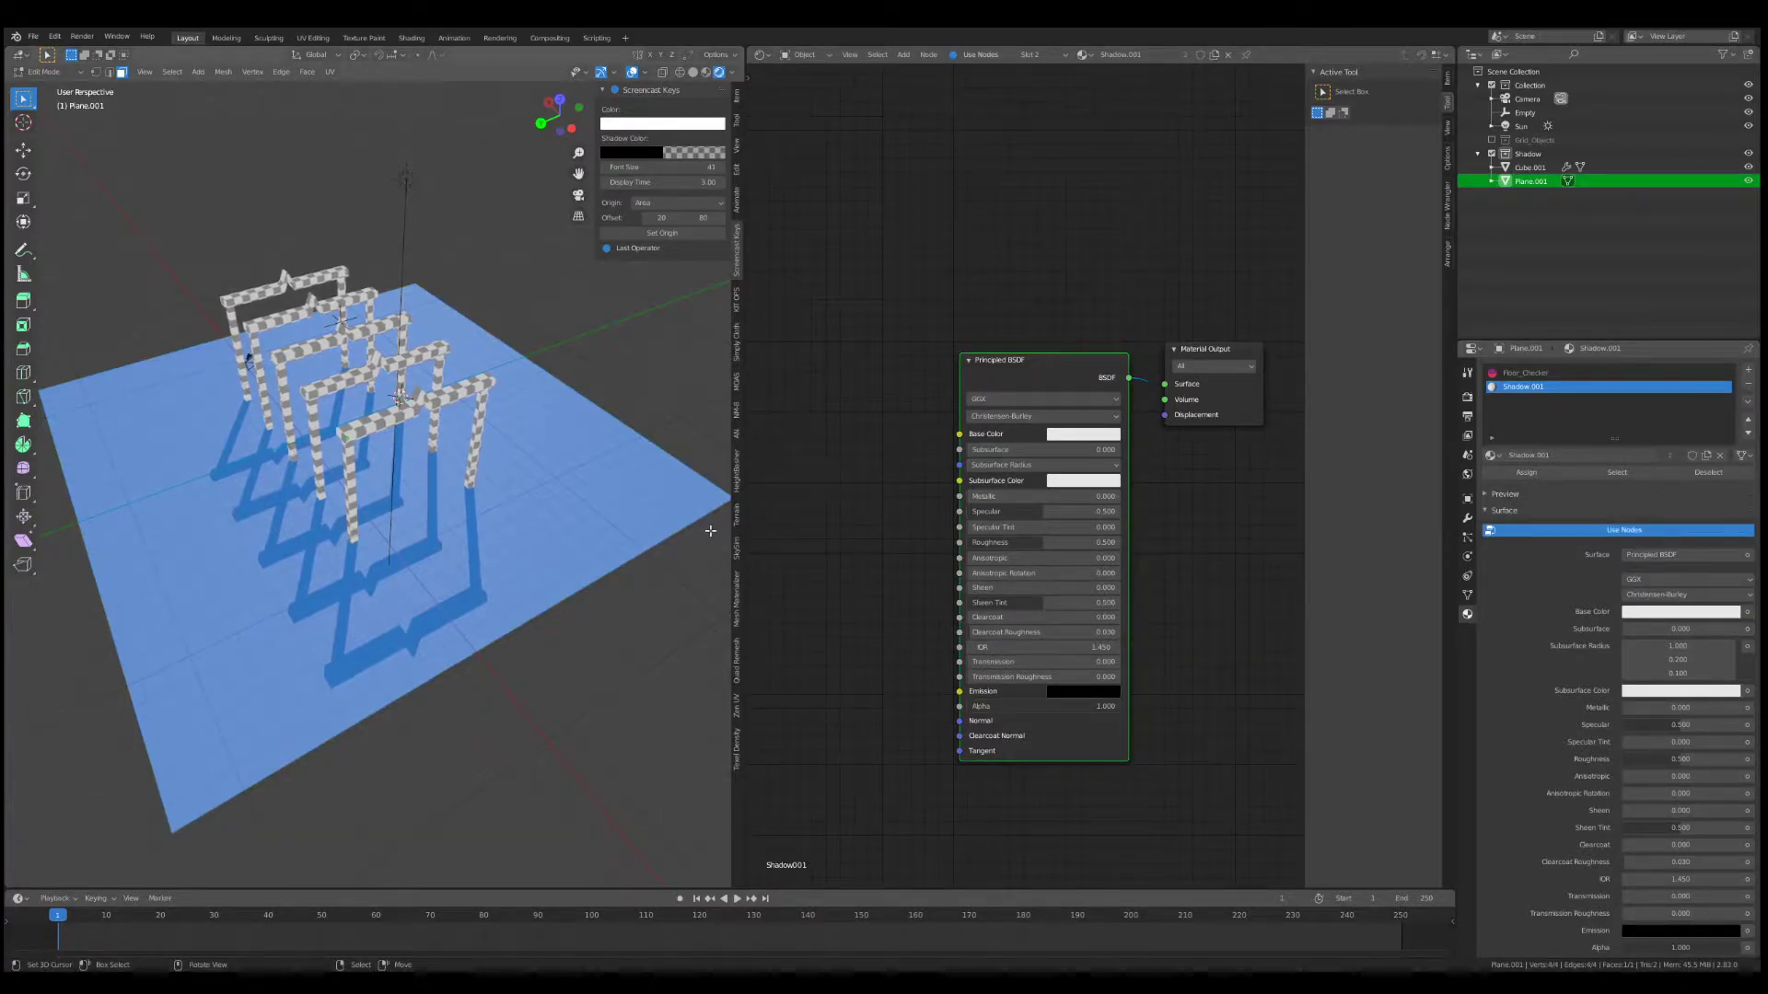
{"action": "middle_click_drag", "start_coordinate": [359, 514], "coordinate": [387, 422]}
{"action": "key", "text": "Tab"}
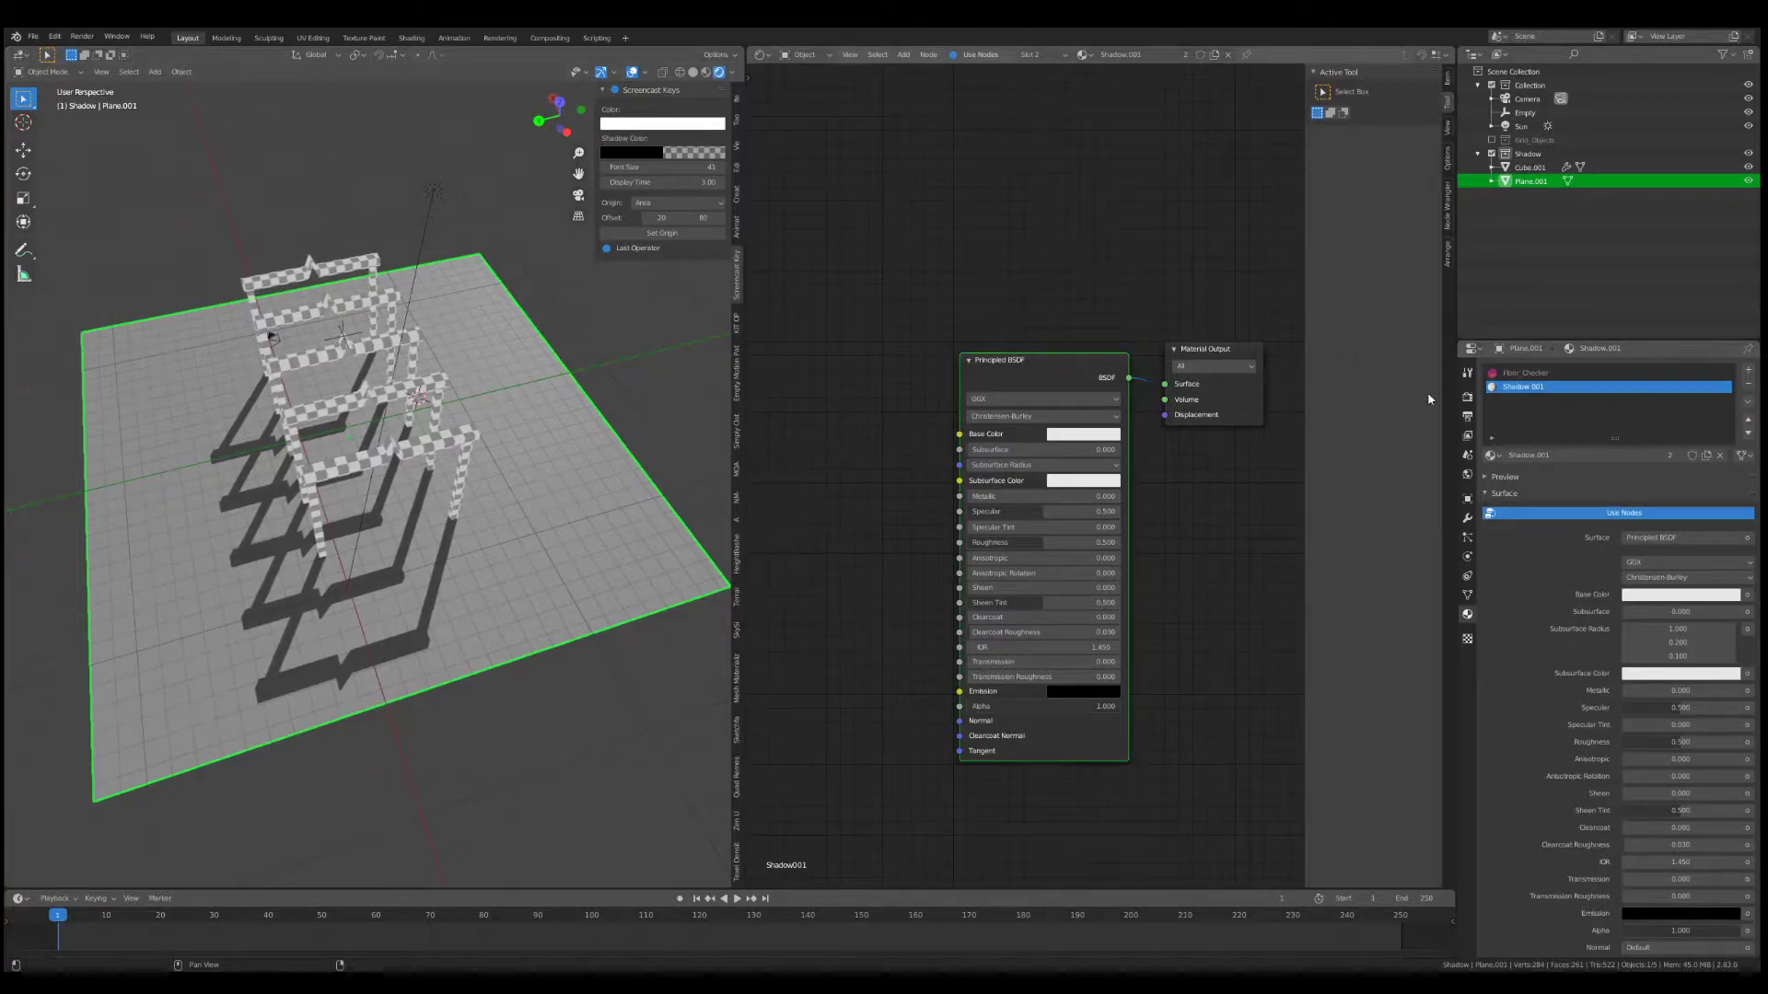
- Add two parallel loop cuts to the floor plane to divide it into three strips
{"action": "middle_click_drag", "start_coordinate": [466, 352], "coordinate": [431, 366]}
{"action": "key", "text": "Tab"}
{"action": "key", "text": "a"}
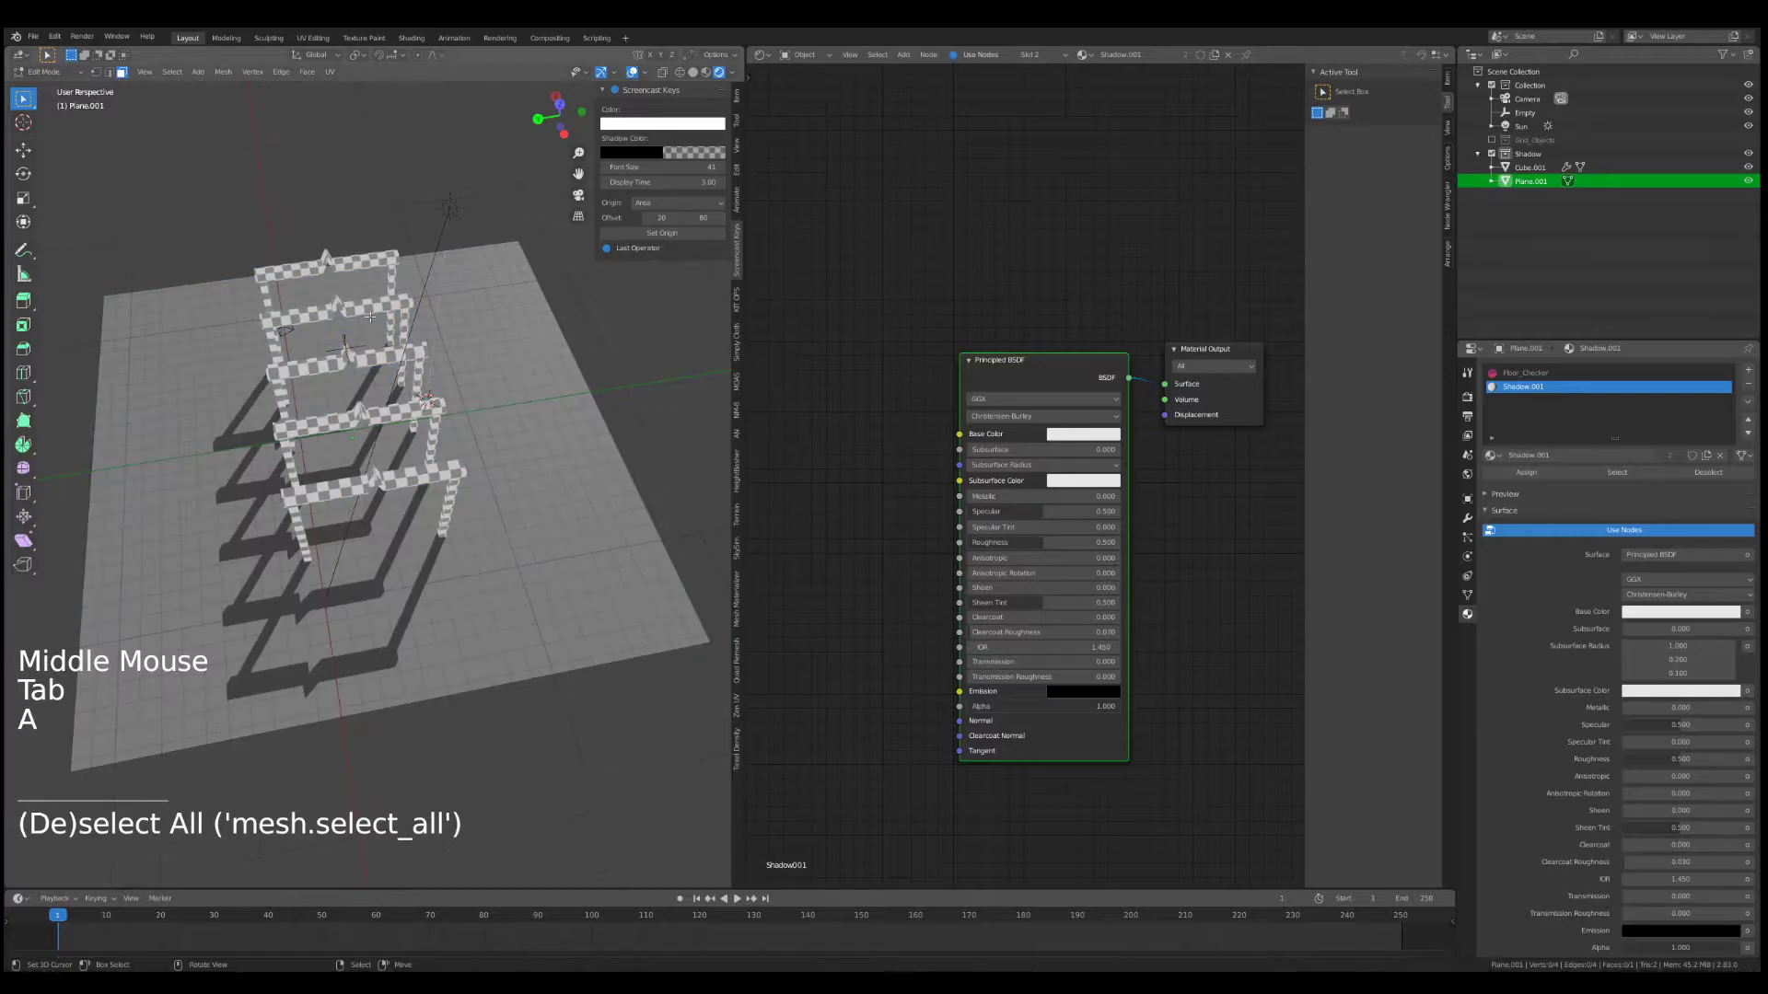
{"action": "key", "text": "Tab"}
{"action": "key", "text": "Tab"}
{"action": "key", "text": "a"}
{"action": "key", "text": "ctrl+r"}
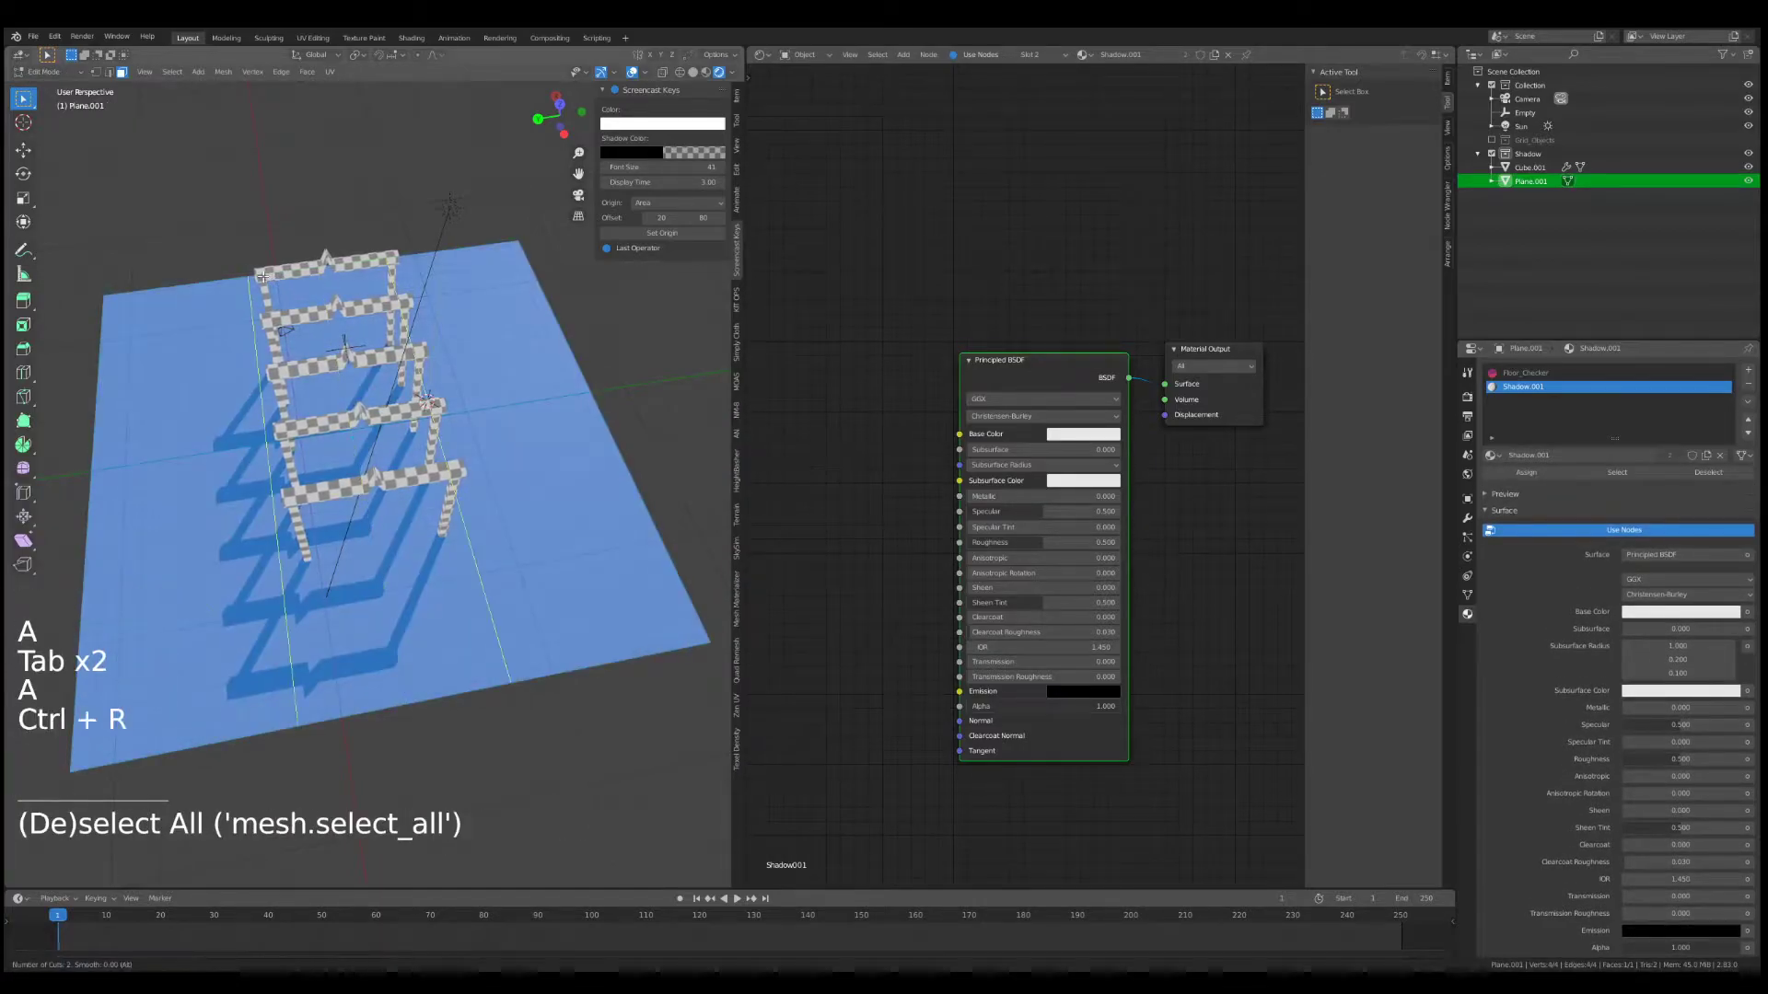
{"action": "left_click", "coordinate": [263, 276]}
{"action": "middle_click_drag", "start_coordinate": [262, 276], "coordinate": [489, 307]}
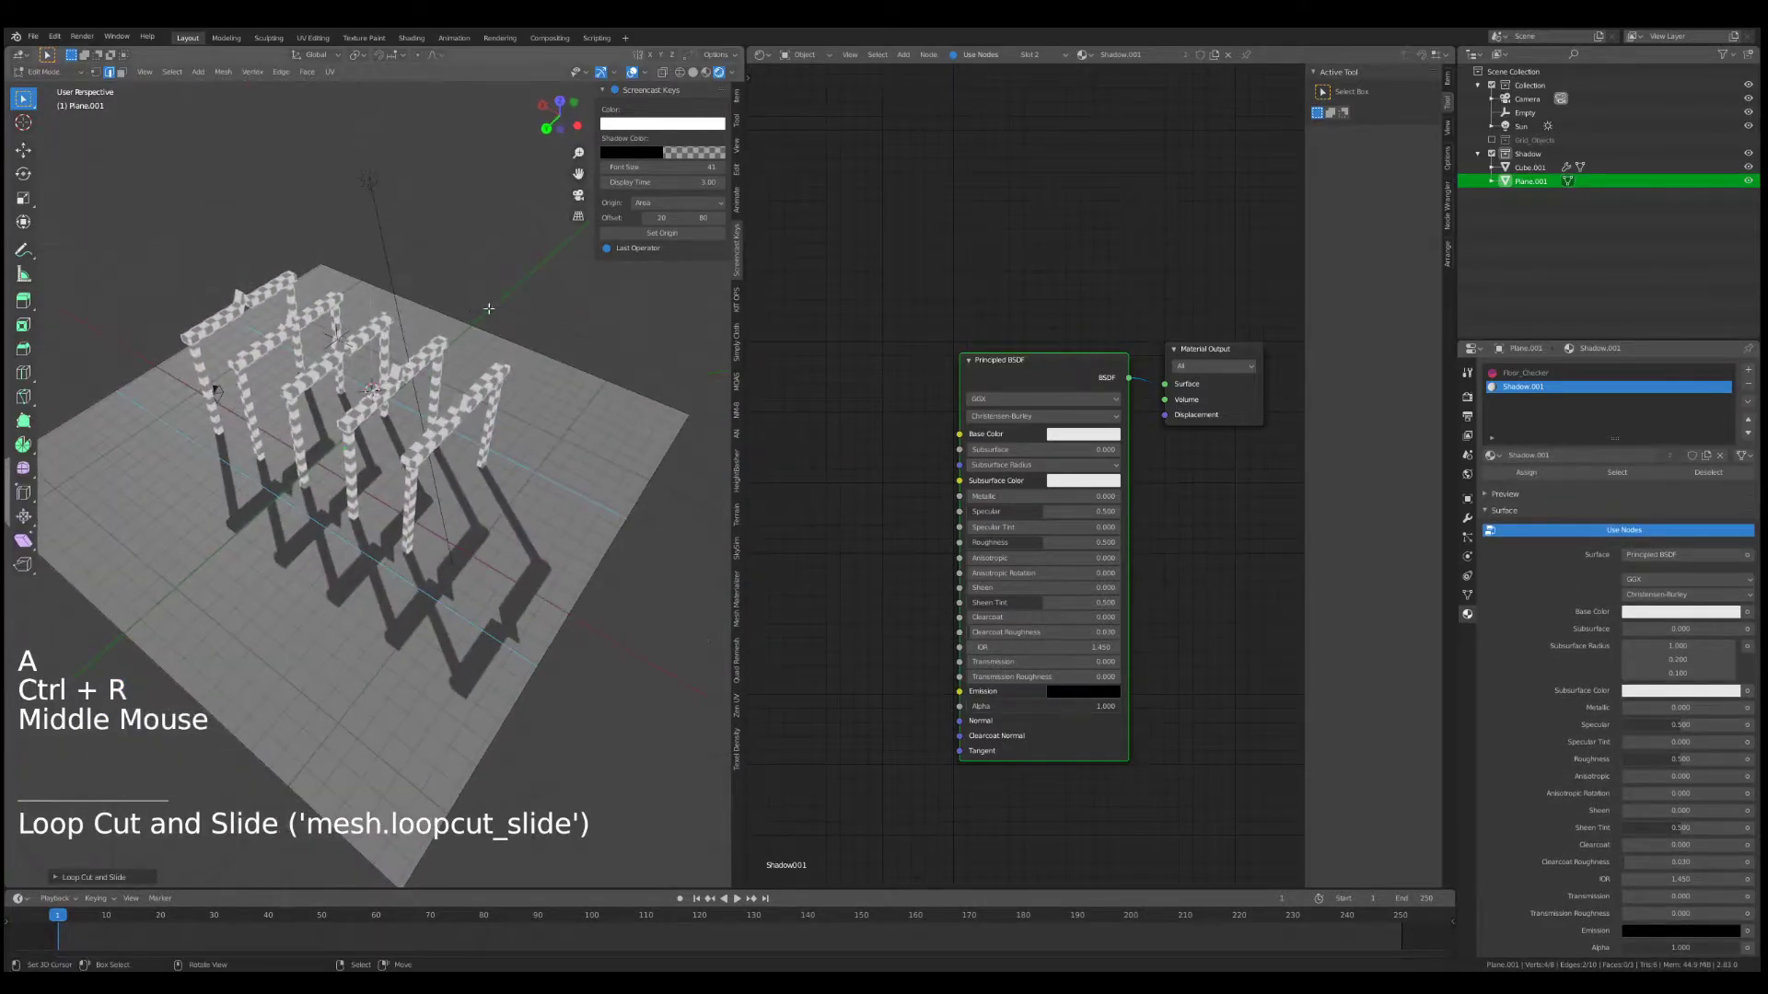
- Assign the Floor_Checker material to the middle strip of the floor plane only
{"action": "right_click", "coordinate": [530, 508]}
{"action": "key", "text": "ctrl+Tab"}
{"action": "right_click", "coordinate": [529, 508]}
{"action": "right_click", "coordinate": [528, 516]}
{"action": "right_click", "coordinate": [521, 561]}
{"action": "middle_click_drag", "start_coordinate": [520, 589], "coordinate": [476, 527]}
{"action": "key", "text": "ctrl+Tab"}
{"action": "left_click", "coordinate": [477, 526]}
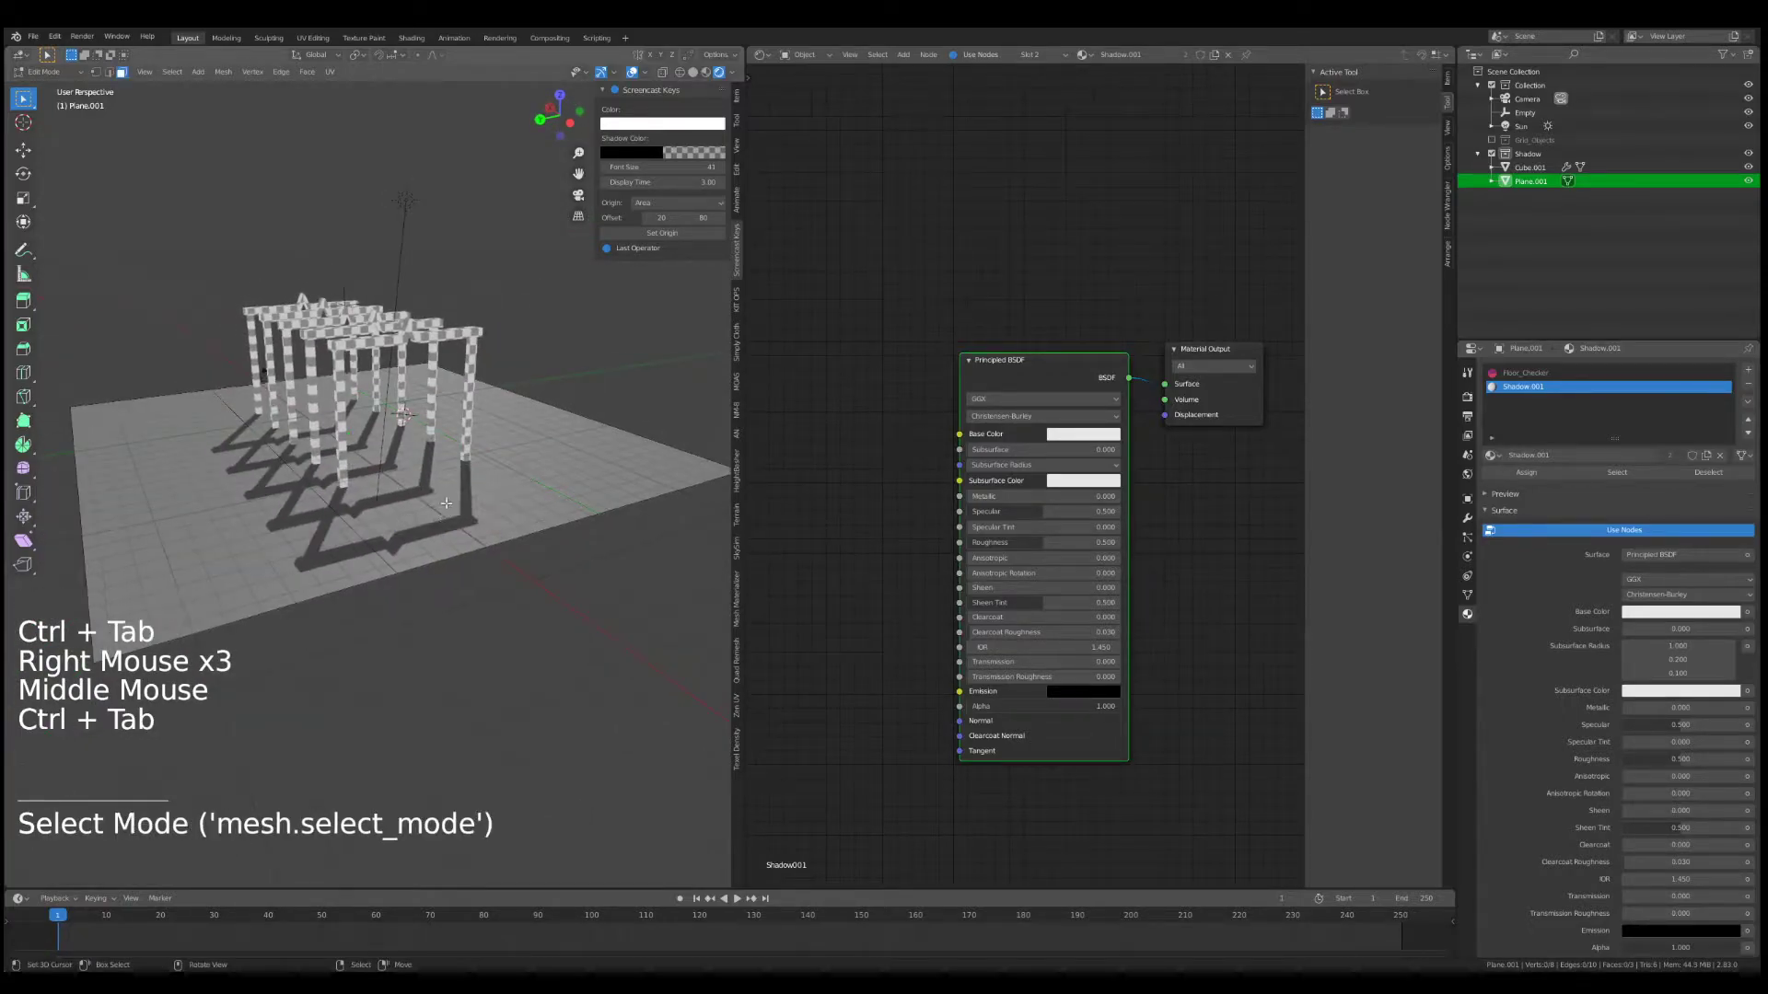
{"action": "right_click", "coordinate": [446, 507]}
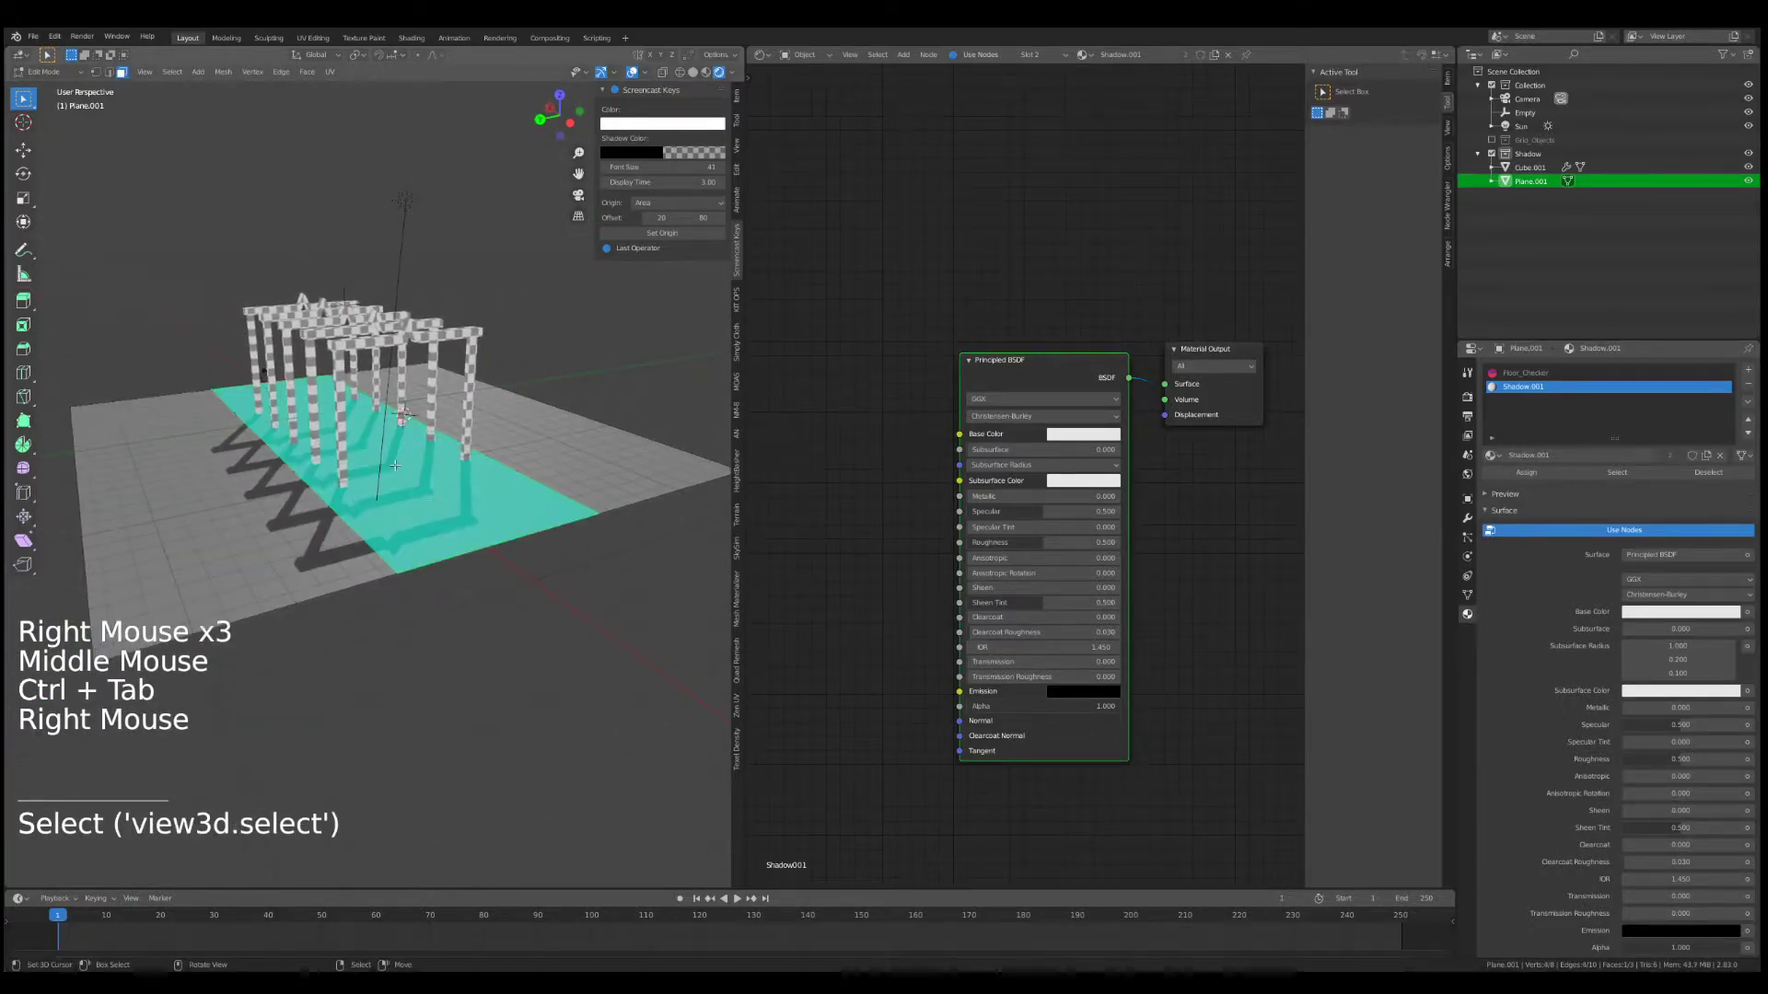
{"action": "left_click", "coordinate": [1518, 375]}
{"action": "left_click", "coordinate": [1526, 472]}
{"action": "middle_click_drag", "start_coordinate": [515, 479], "coordinate": [470, 498]}
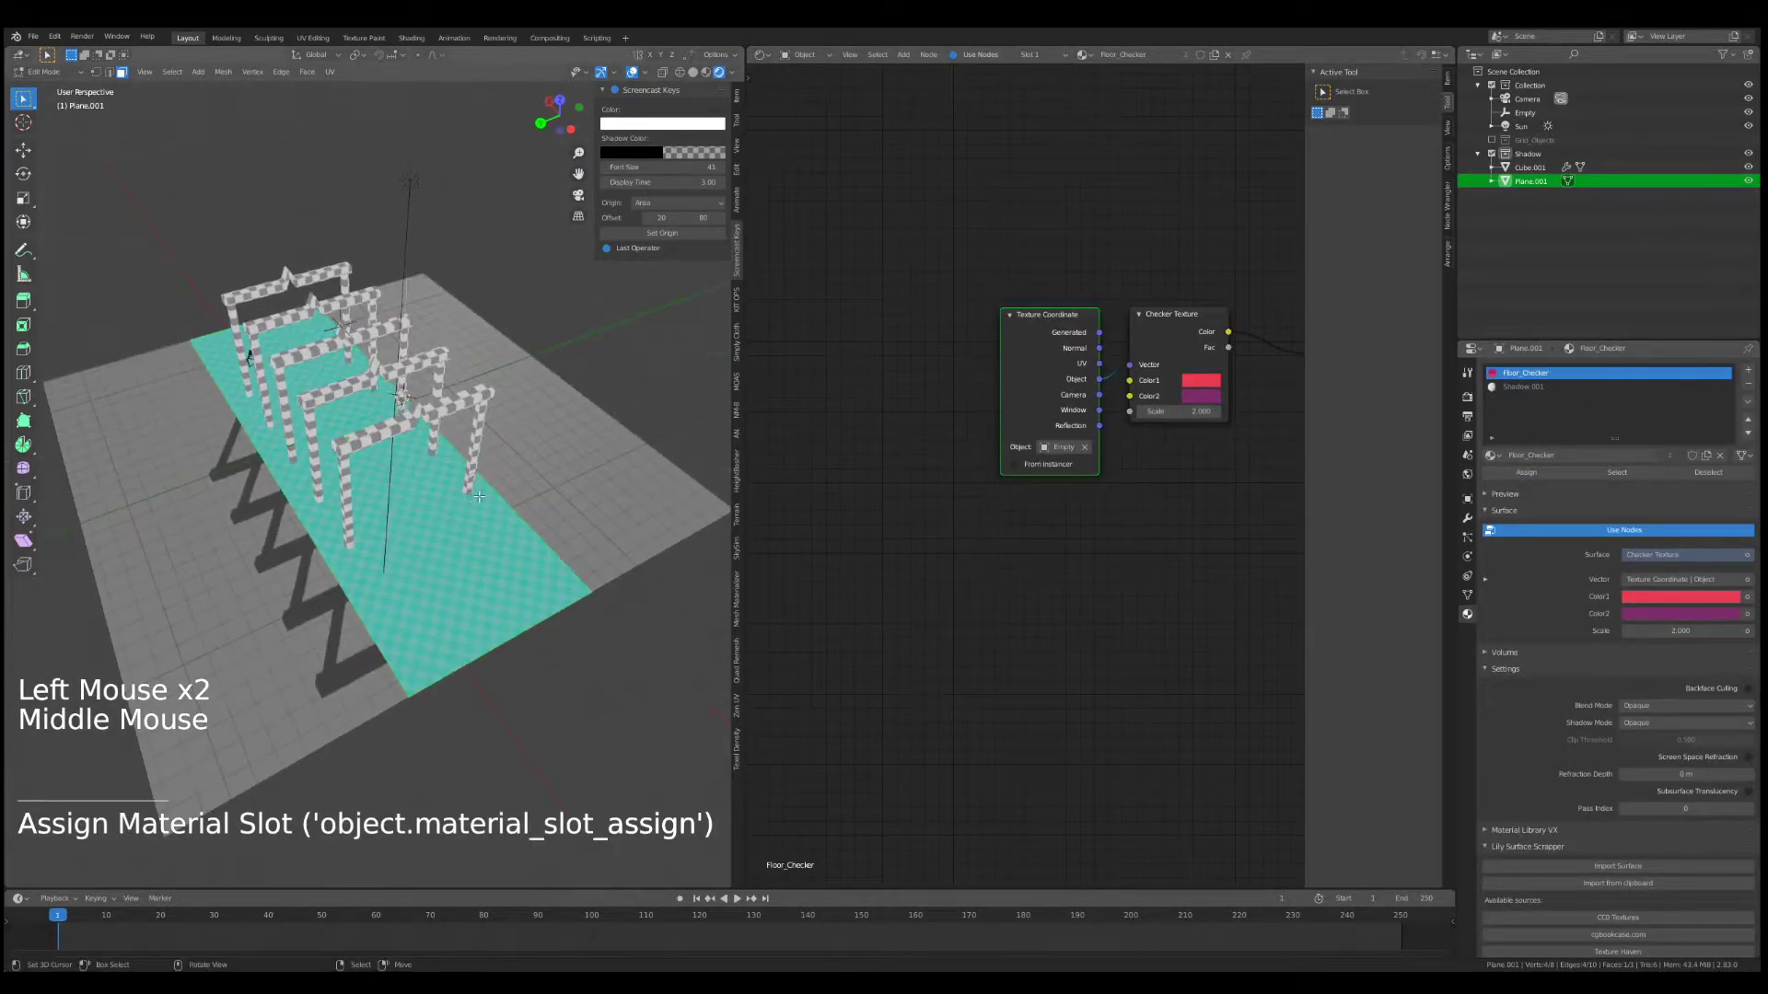
{"action": "key", "text": "Tab"}
{"action": "key", "text": "a"}
{"action": "scroll", "coordinate": [600, 505], "scroll_direction": "down", "scroll_amount": 1}
{"action": "middle_click_drag", "start_coordinate": [606, 505], "coordinate": [366, 501]}
{"action": "scroll", "coordinate": [291, 500], "scroll_direction": "up", "scroll_amount": 1}
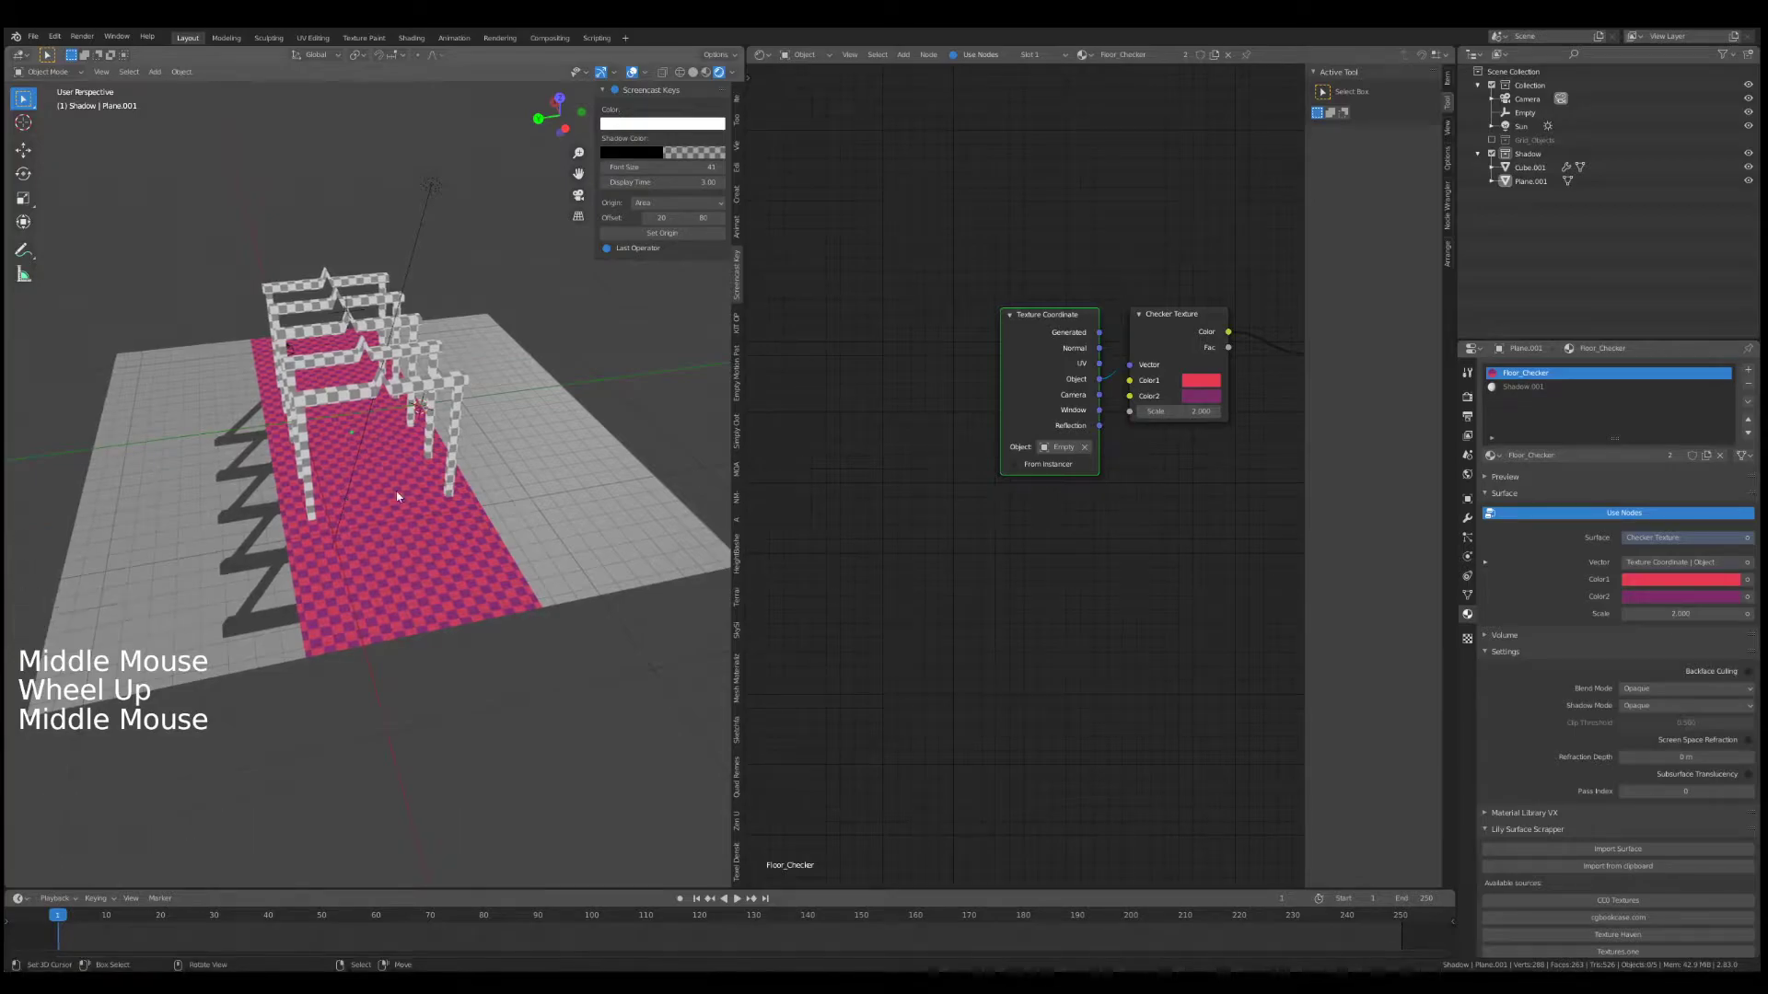
{"action": "scroll", "coordinate": [366, 501], "scroll_direction": "down", "scroll_amount": 1}
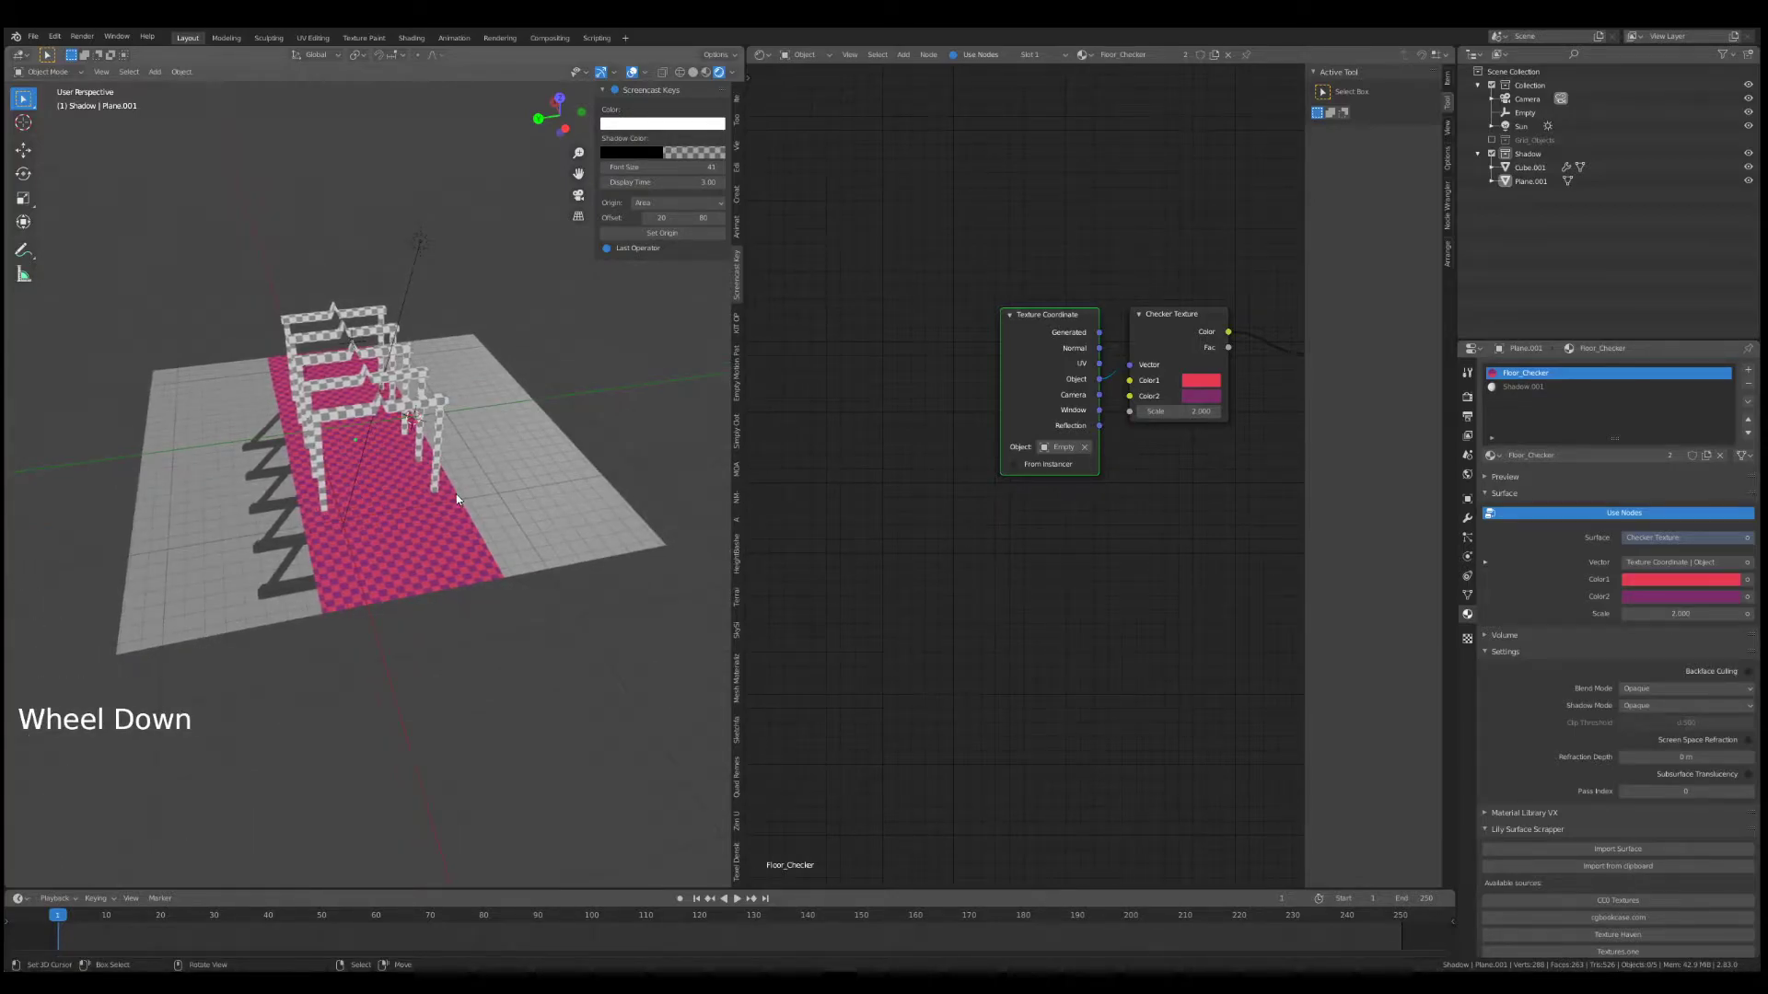
{"action": "scroll", "coordinate": [395, 494], "scroll_direction": "up", "scroll_amount": 2}
- Reassign the Shadow.001 material to every strip of the floor plane in the Shadow collection
{"action": "right_click", "coordinate": [394, 494]}
{"action": "key", "text": "Tab"}
{"action": "key", "text": "a"}
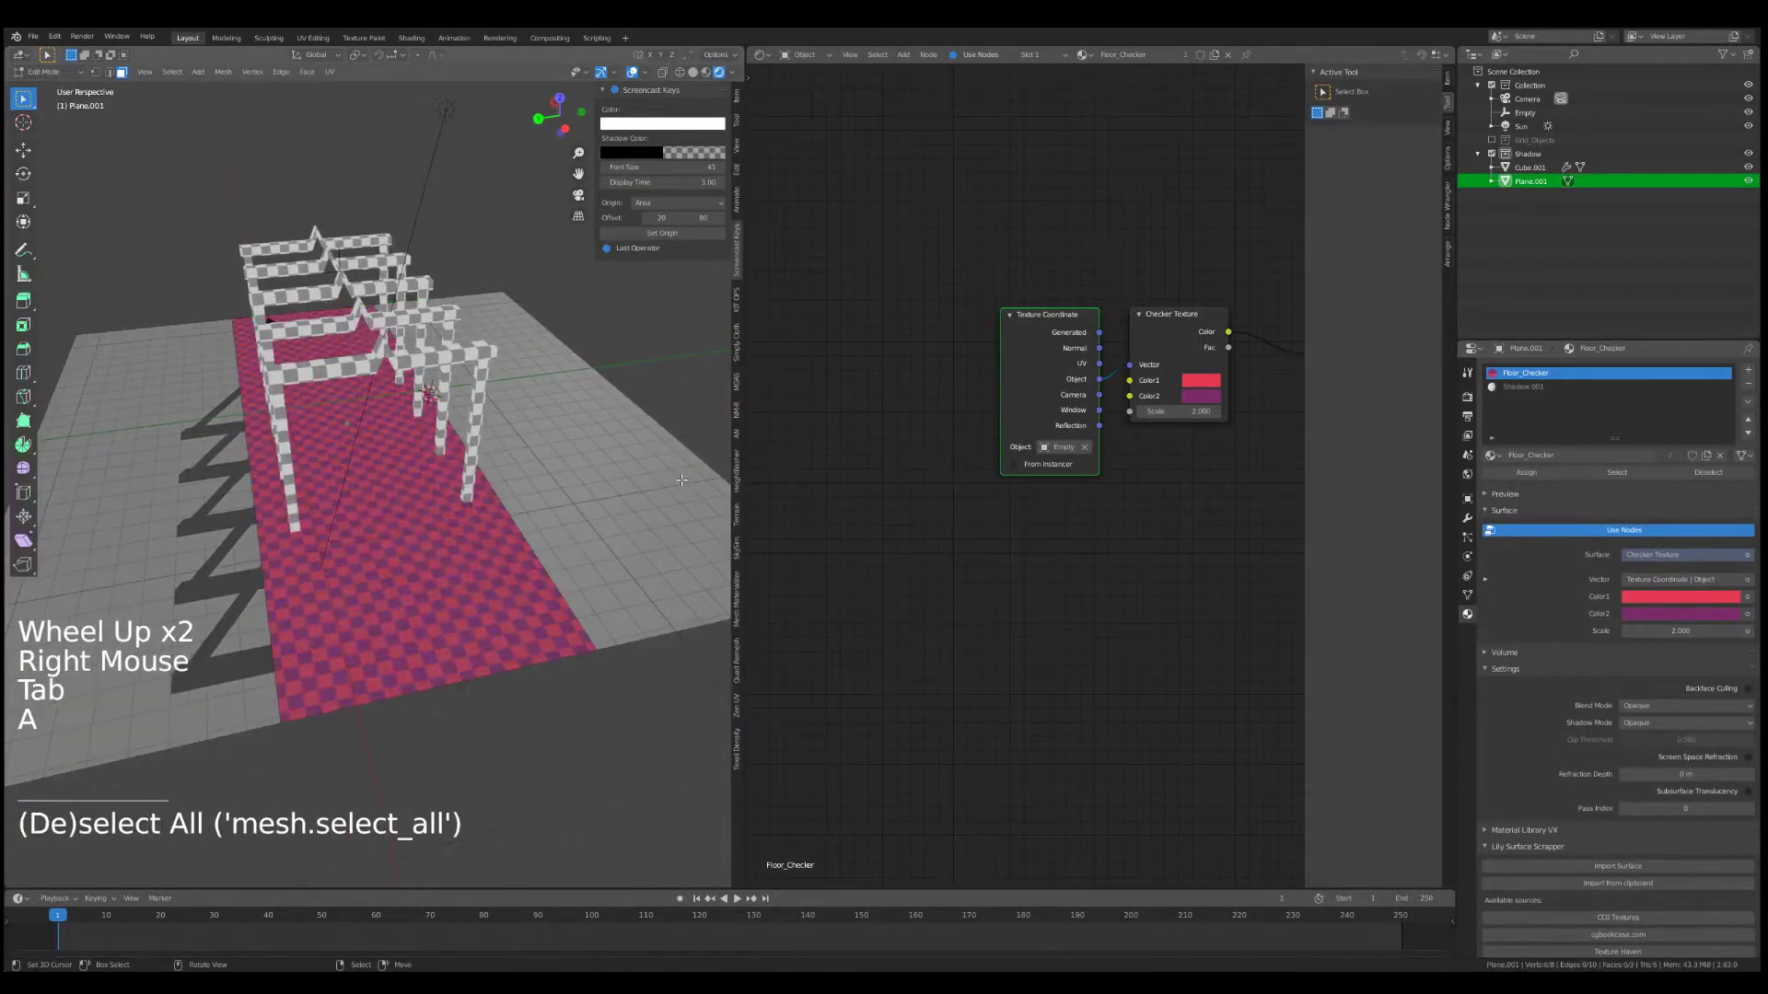
{"action": "key", "text": "a"}
{"action": "key", "text": "a"}
{"action": "left_click", "coordinate": [1524, 387]}
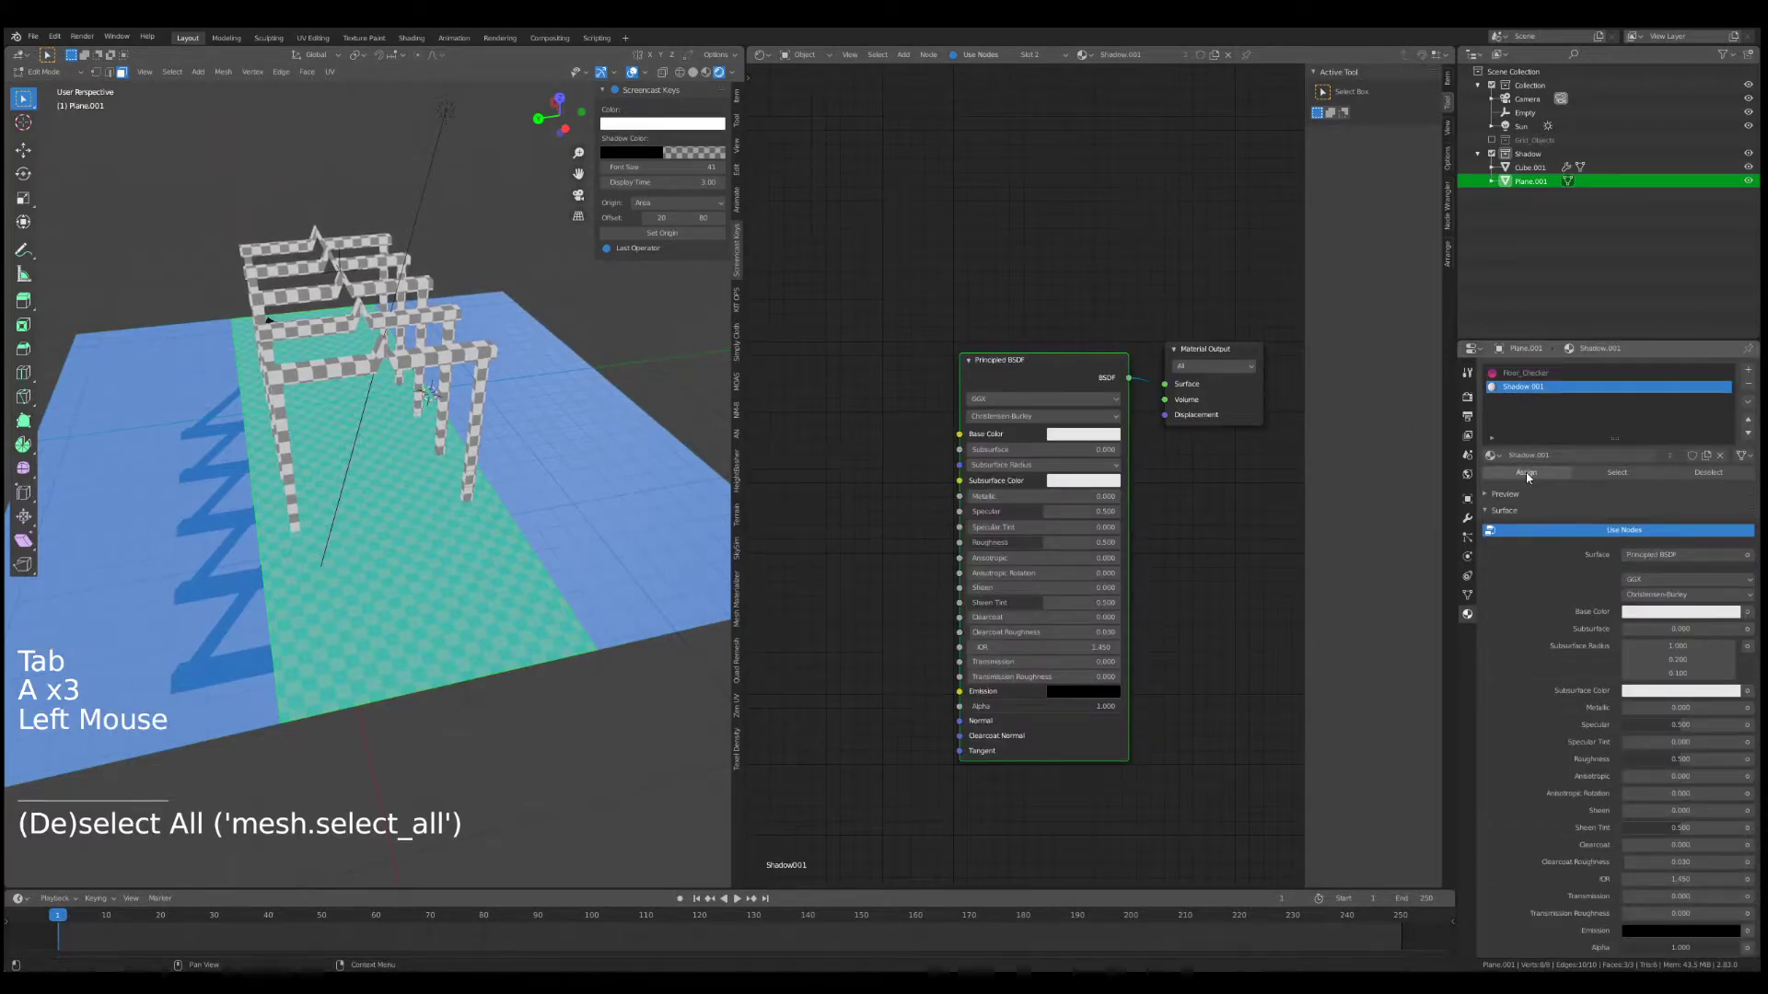
{"action": "left_click", "coordinate": [1525, 473]}
{"action": "key", "text": "Tab"}
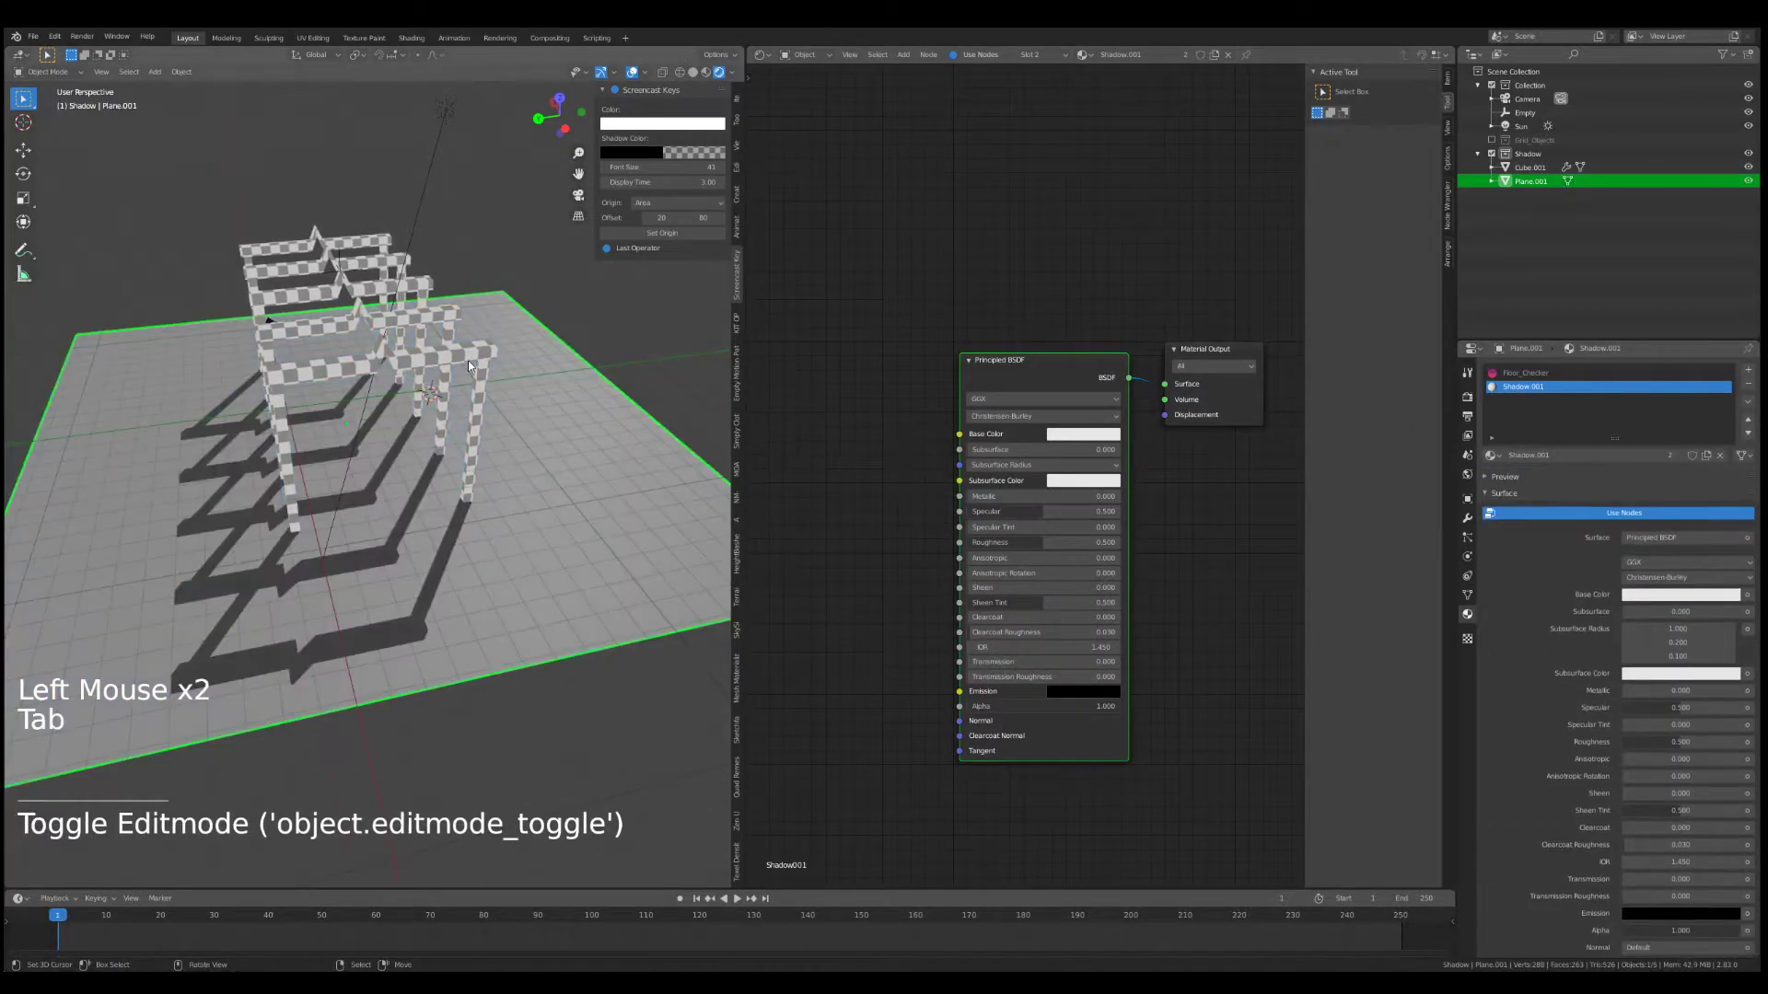
- Replace the Checker material on the frames in the Shadow collection with Shadow.001
{"action": "right_click", "coordinate": [468, 368]}
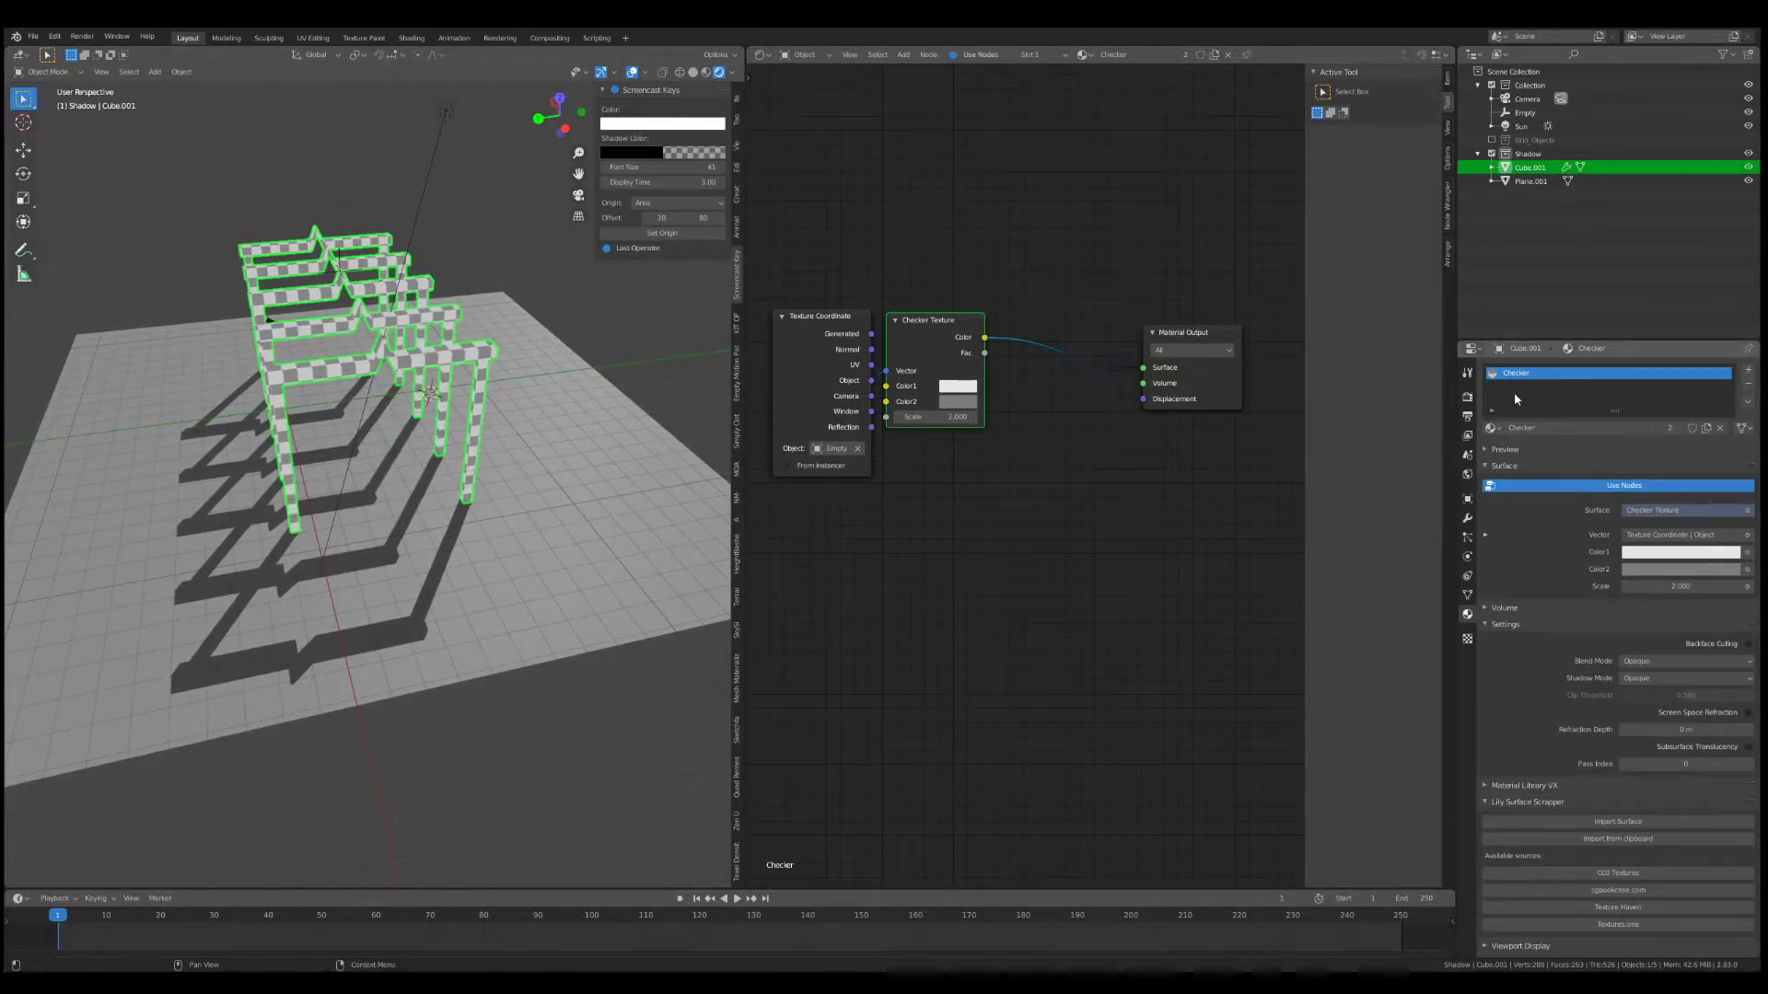
{"action": "left_click", "coordinate": [1491, 429]}
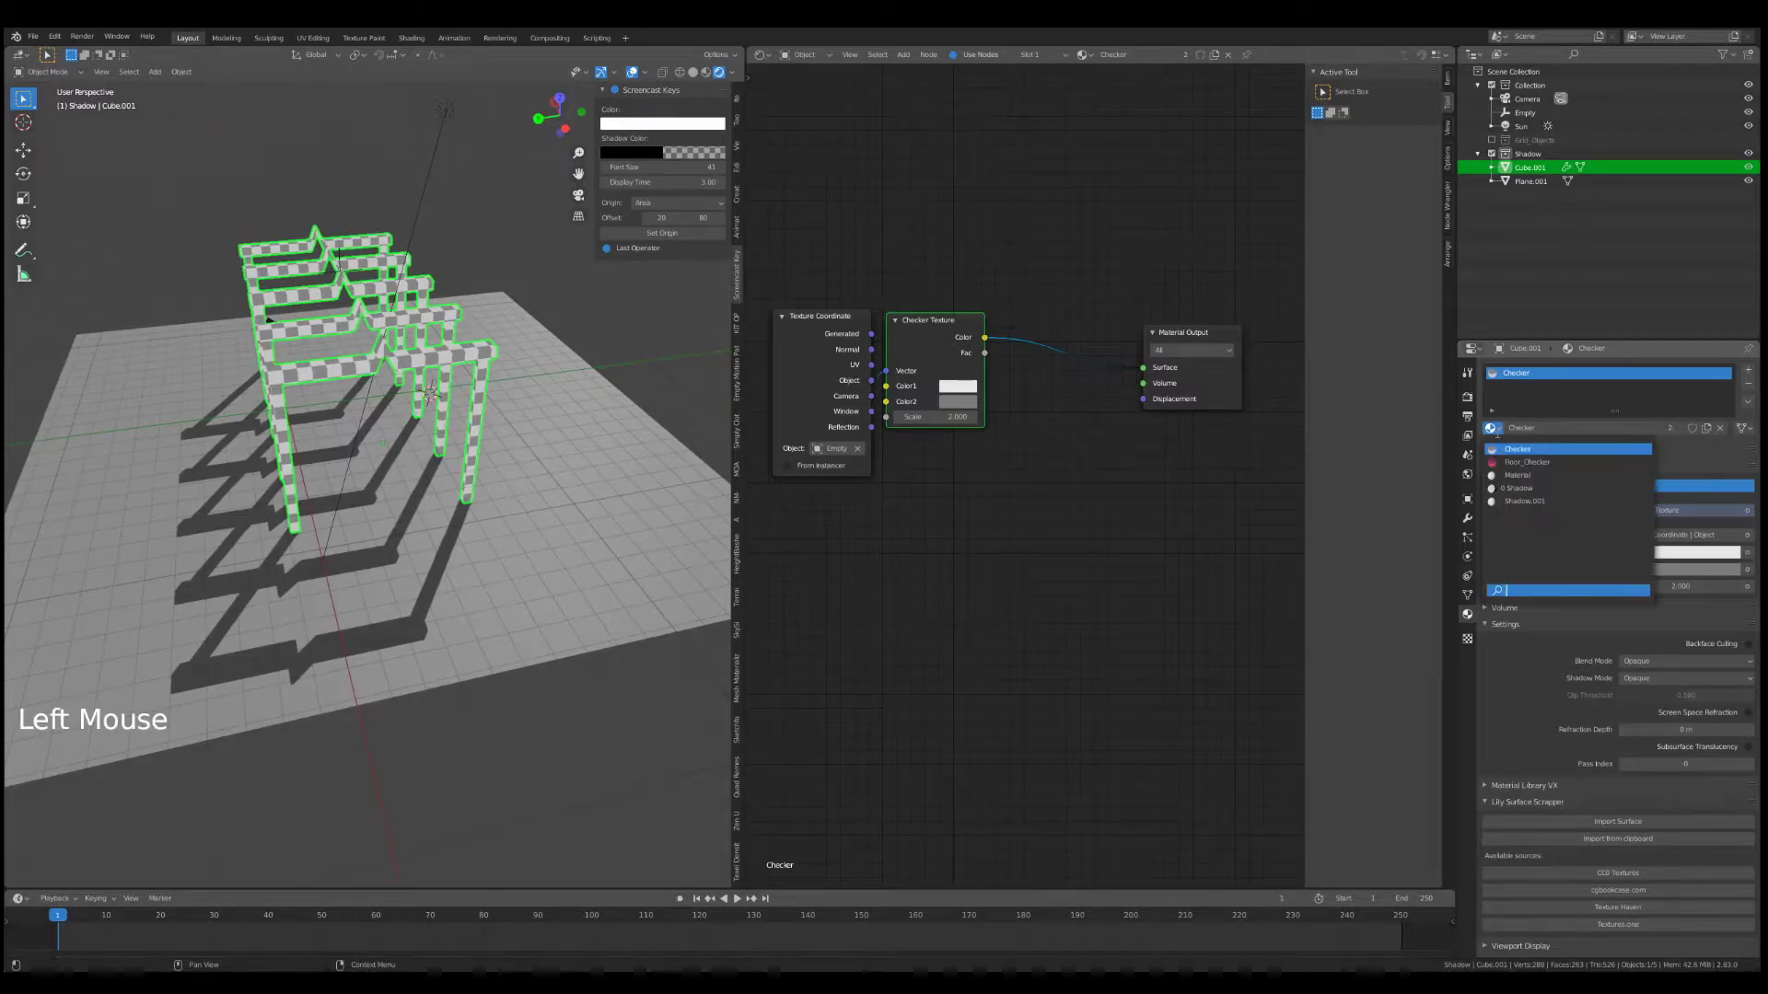
{"action": "left_click", "coordinate": [1523, 500]}
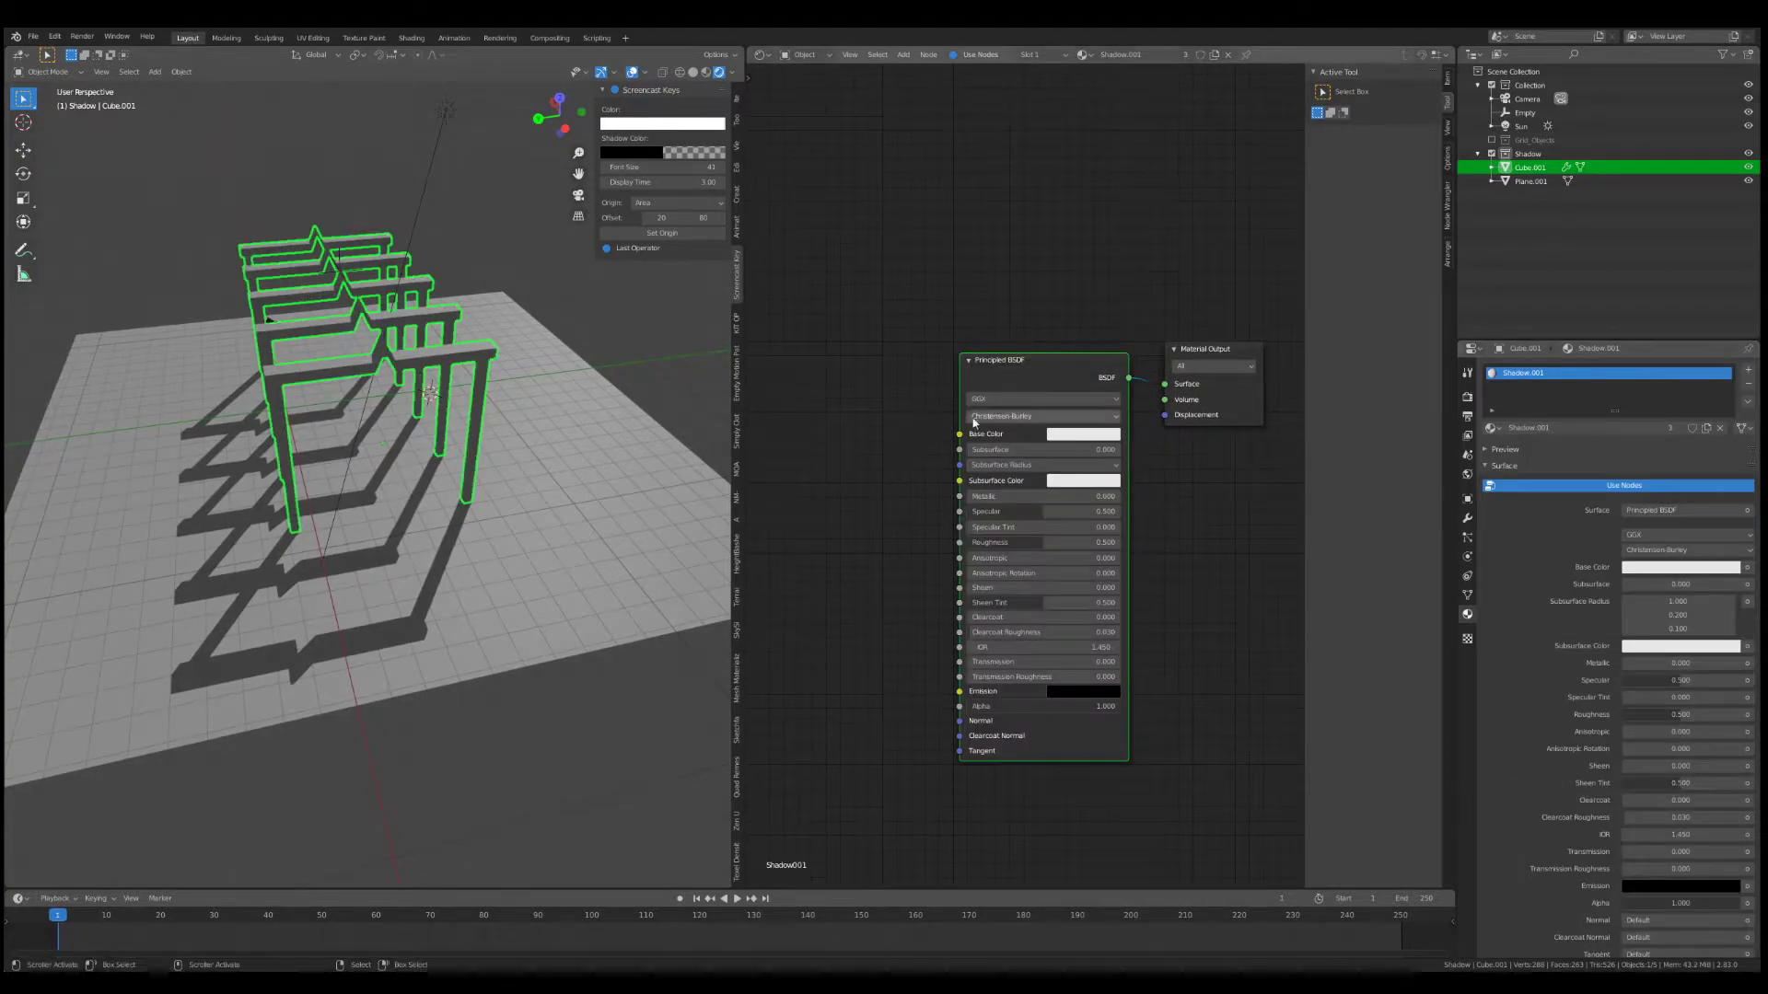
{"action": "key", "text": "a"}
{"action": "mouse_move", "coordinate": [589, 386]}
{"action": "middle_mouse_down"}
{"action": "mouse_move", "coordinate": [550, 339]}
{"action": "mouse_move", "coordinate": [610, 385]}
{"action": "middle_mouse_up"}
{"action": "key", "text": "a"}
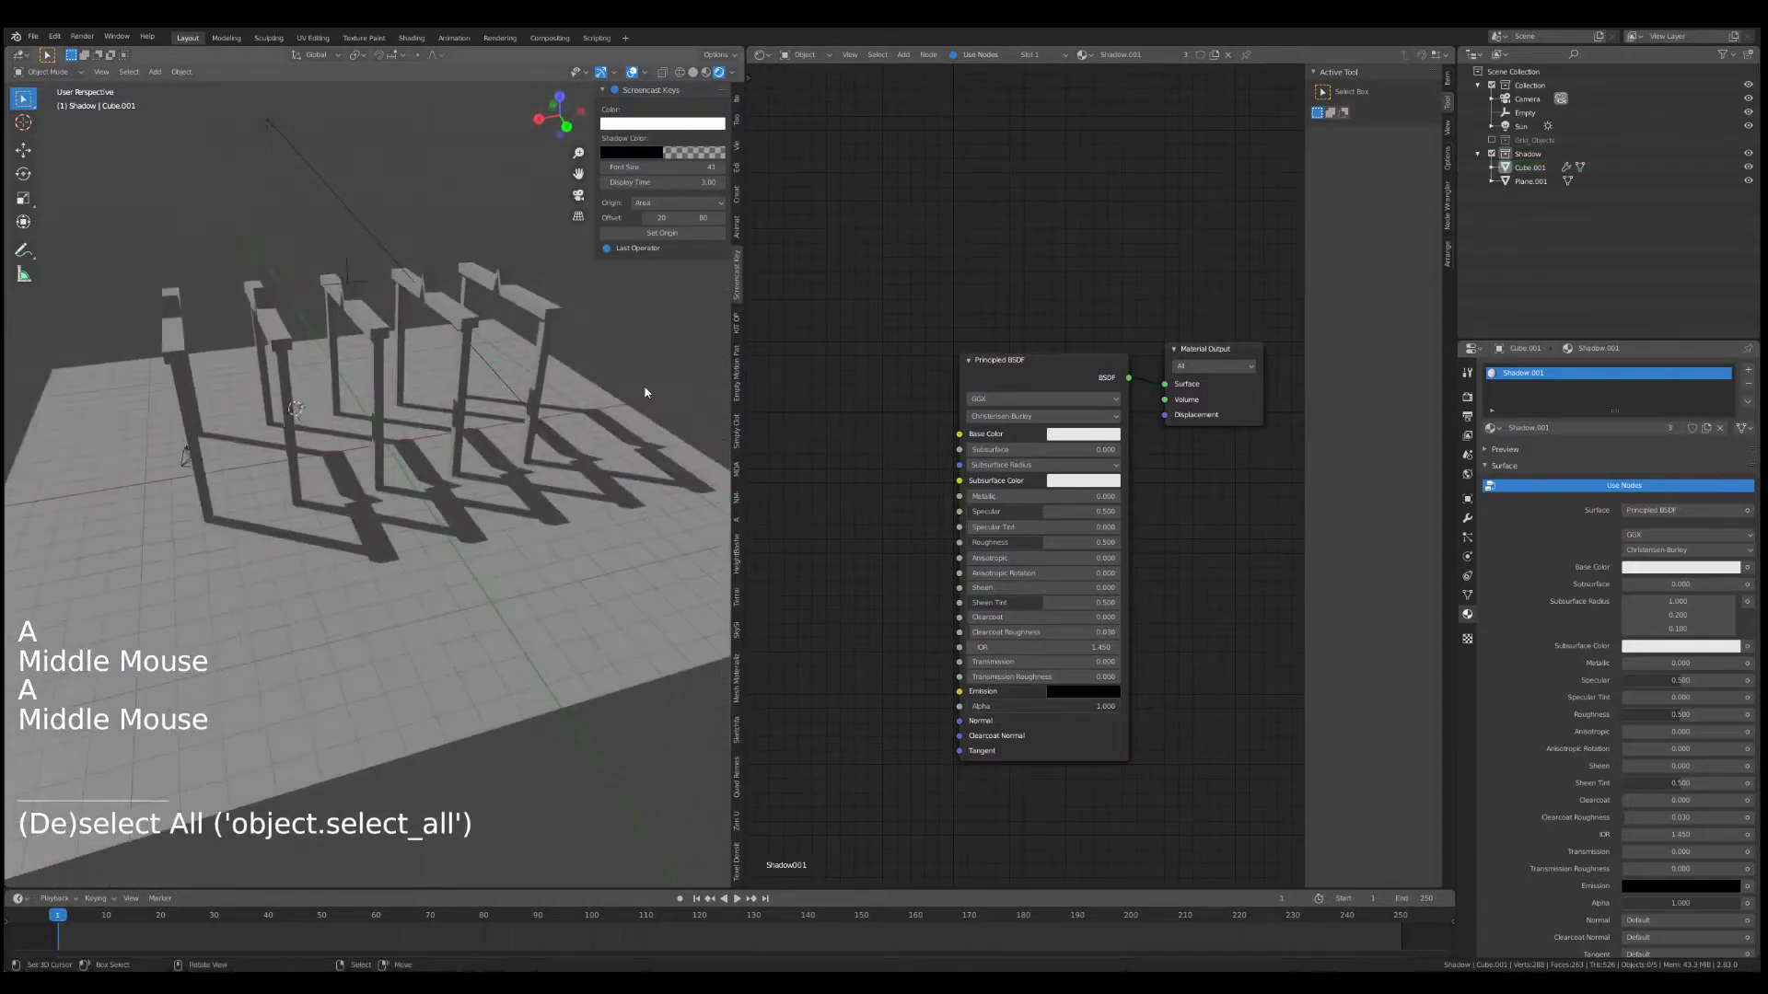
- Set the Principled BSDF's Specular to 0 and Roughness to 1 in the Shadow.001 material
{"action": "left_click_drag", "start_coordinate": [1034, 517], "coordinate": [965, 510]}
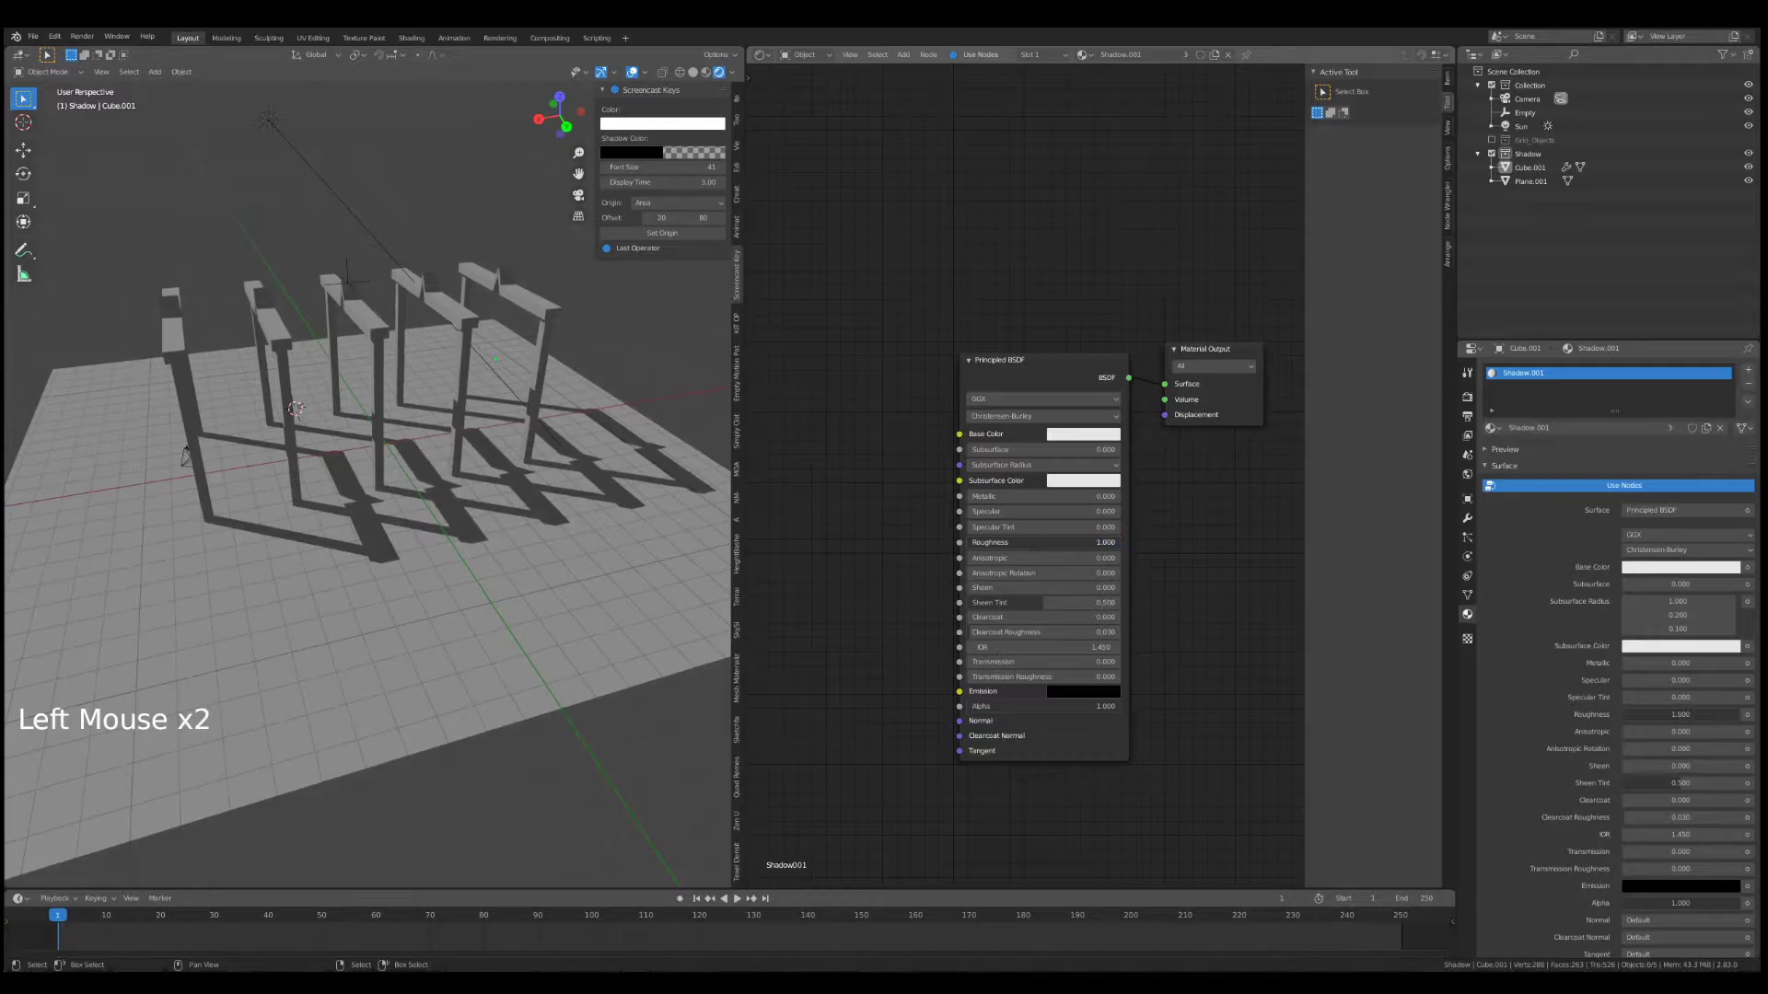
{"action": "middle_click_drag", "start_coordinate": [415, 460], "coordinate": [506, 483]}
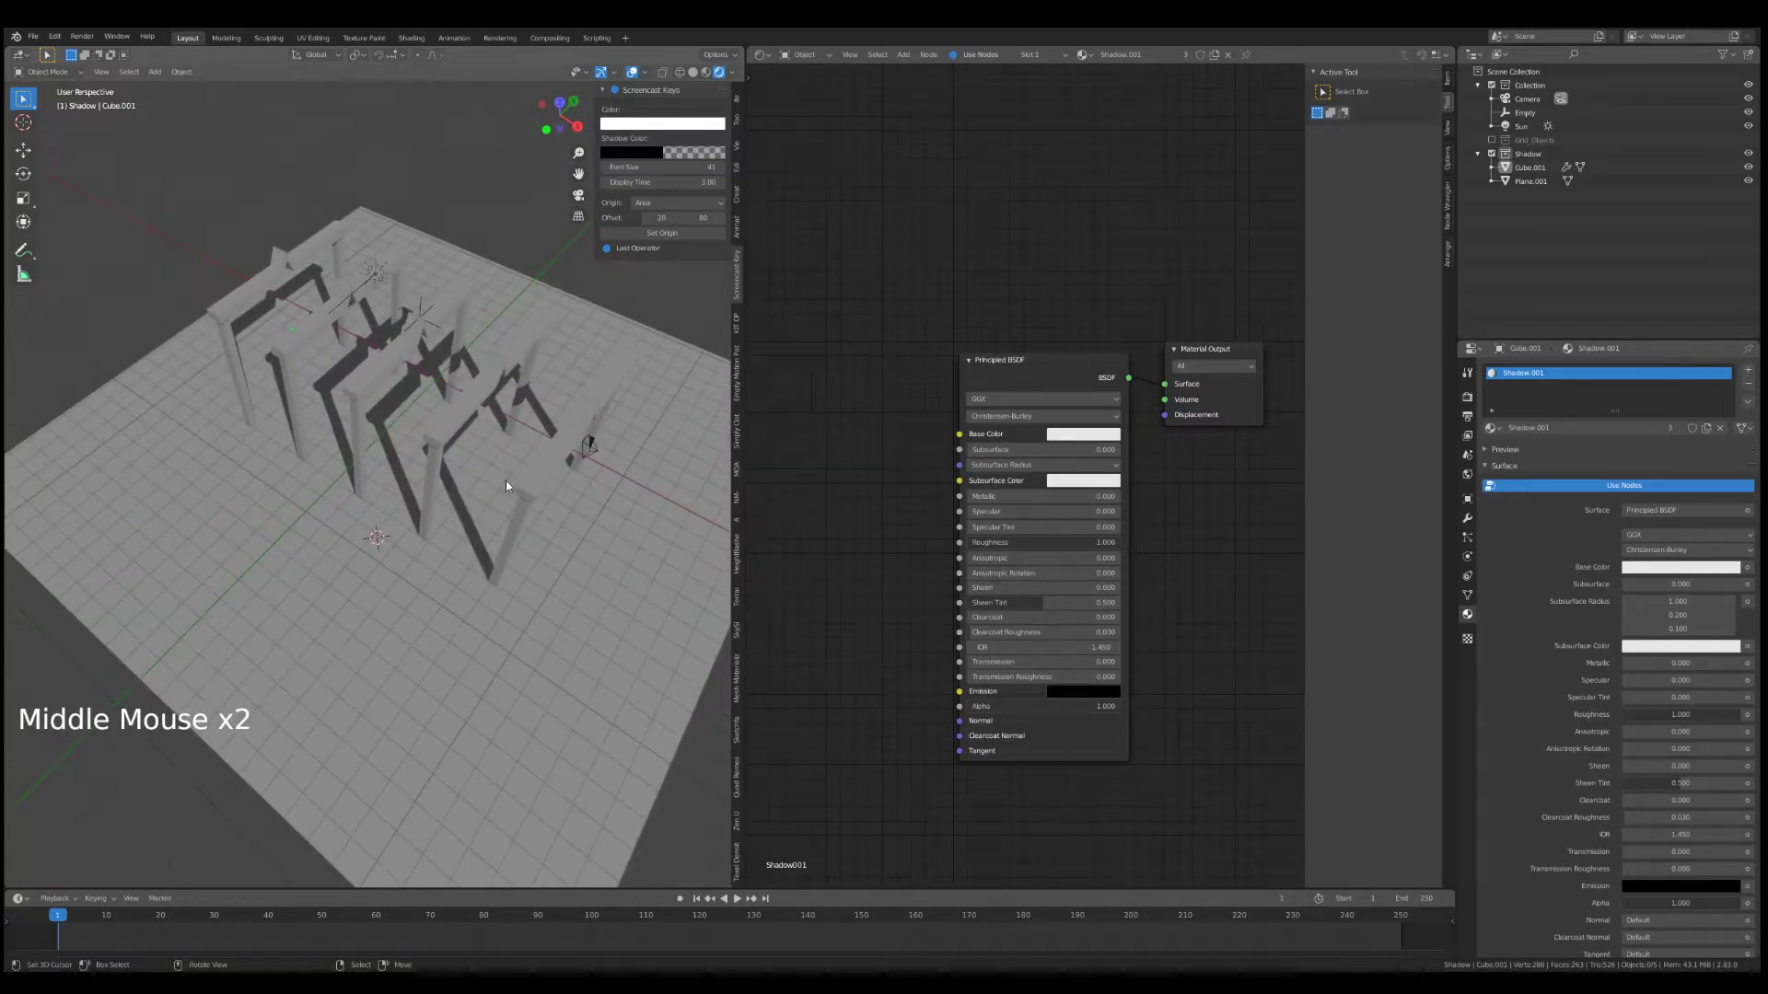
{"action": "middle_click_drag", "start_coordinate": [467, 403], "coordinate": [498, 355]}
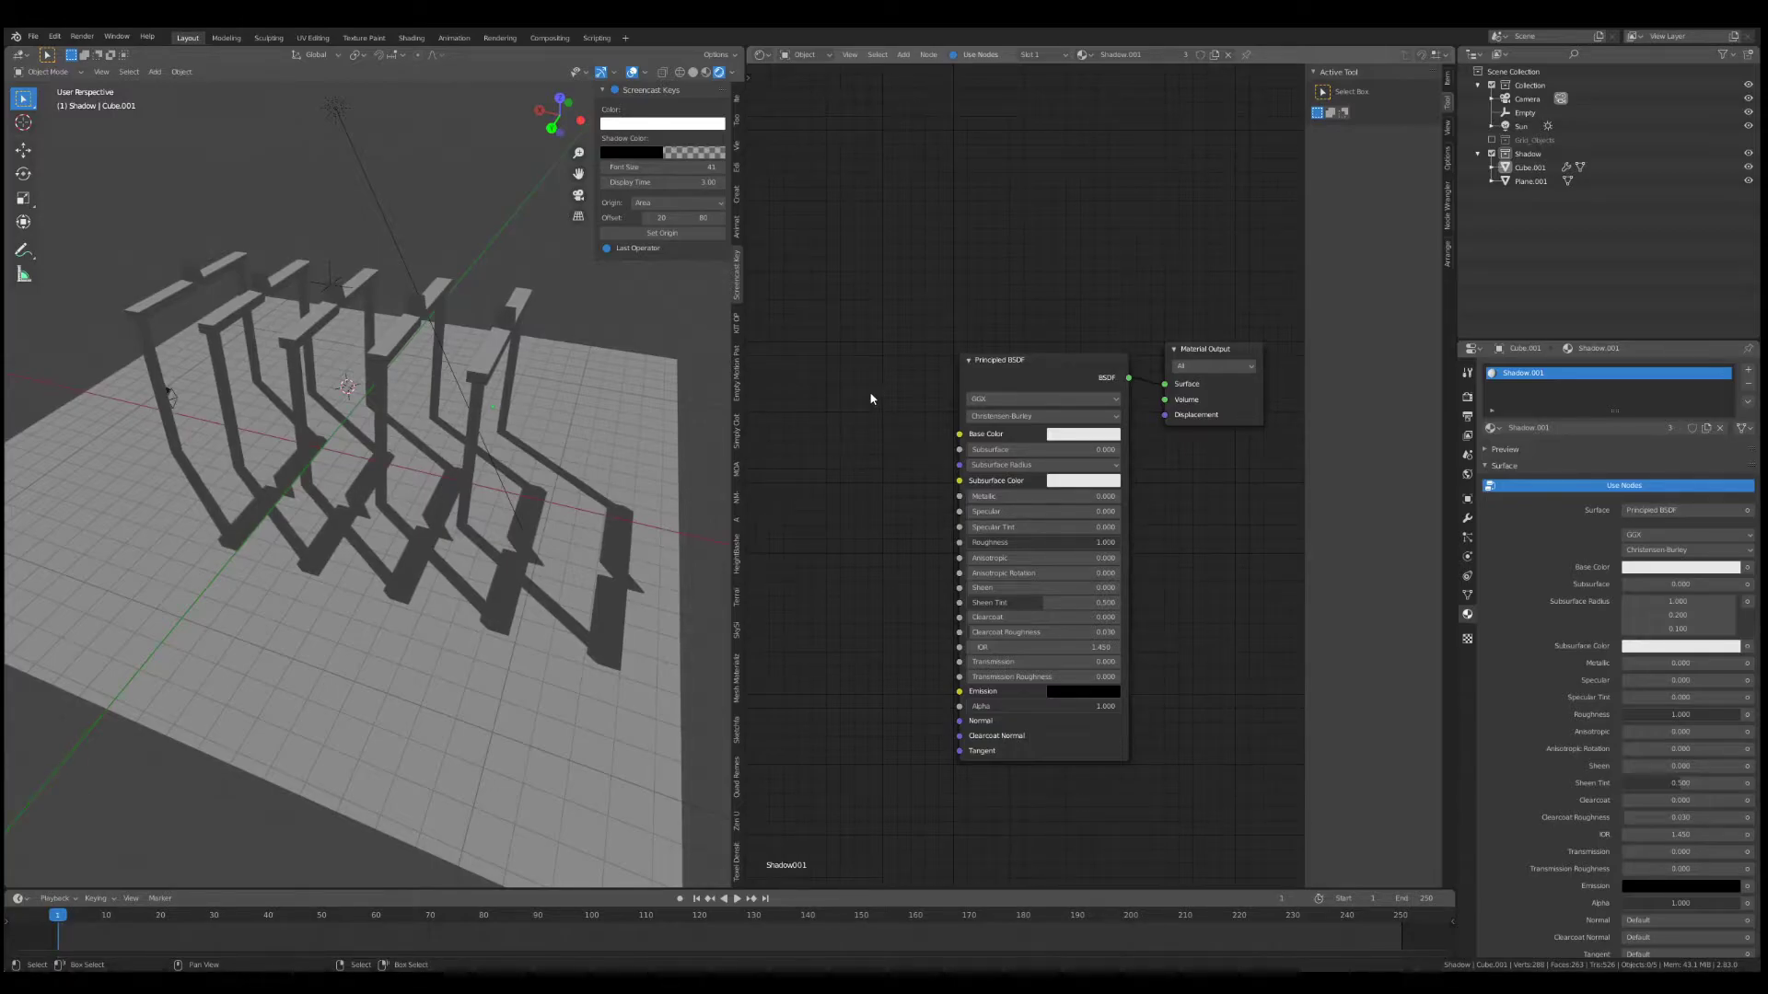
- Replace the Principled BSDF node with a Diffuse BSDF node in the Shadow.001 material
{"action": "middle_click_drag", "start_coordinate": [893, 402], "coordinate": [946, 377]}
{"action": "scroll", "coordinate": [908, 385], "scroll_direction": "down", "scroll_amount": 2}
{"action": "scroll", "coordinate": [879, 365], "scroll_direction": "down", "scroll_amount": 1}
{"action": "scroll", "coordinate": [935, 385], "scroll_direction": "up", "scroll_amount": 2}
{"action": "left_click", "coordinate": [1030, 374]}
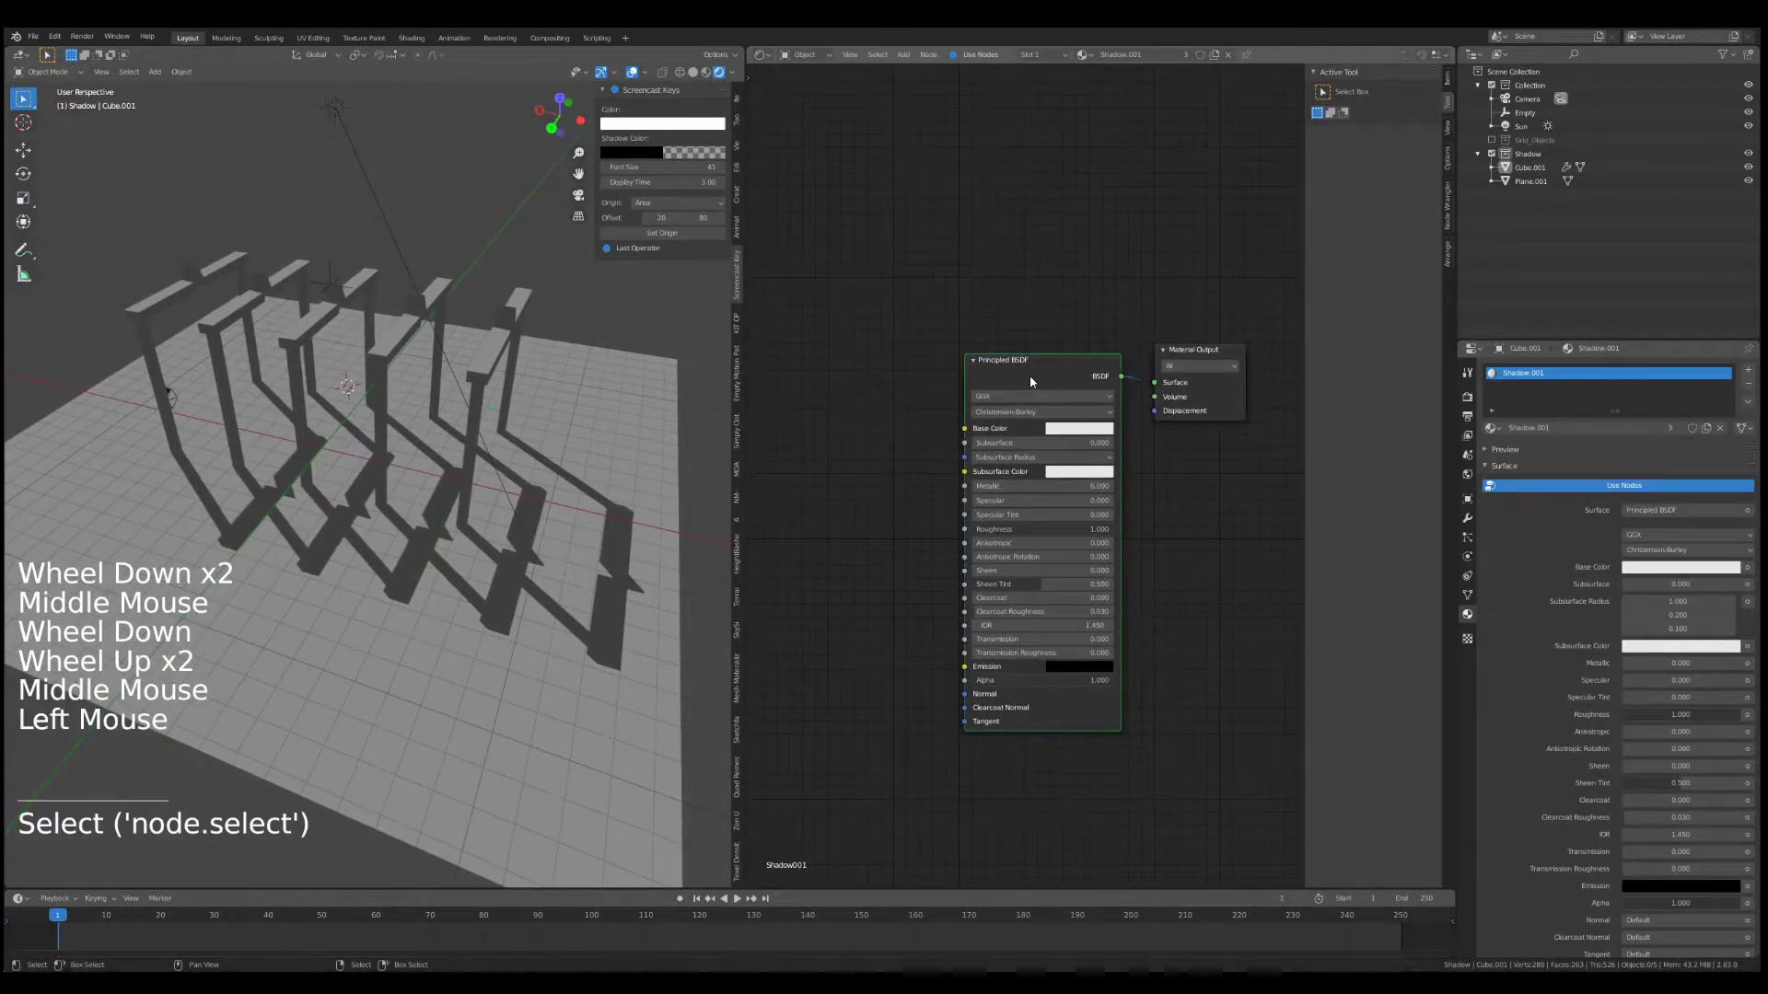
{"action": "key", "text": "Delete"}
{"action": "key", "text": "shift+a"}
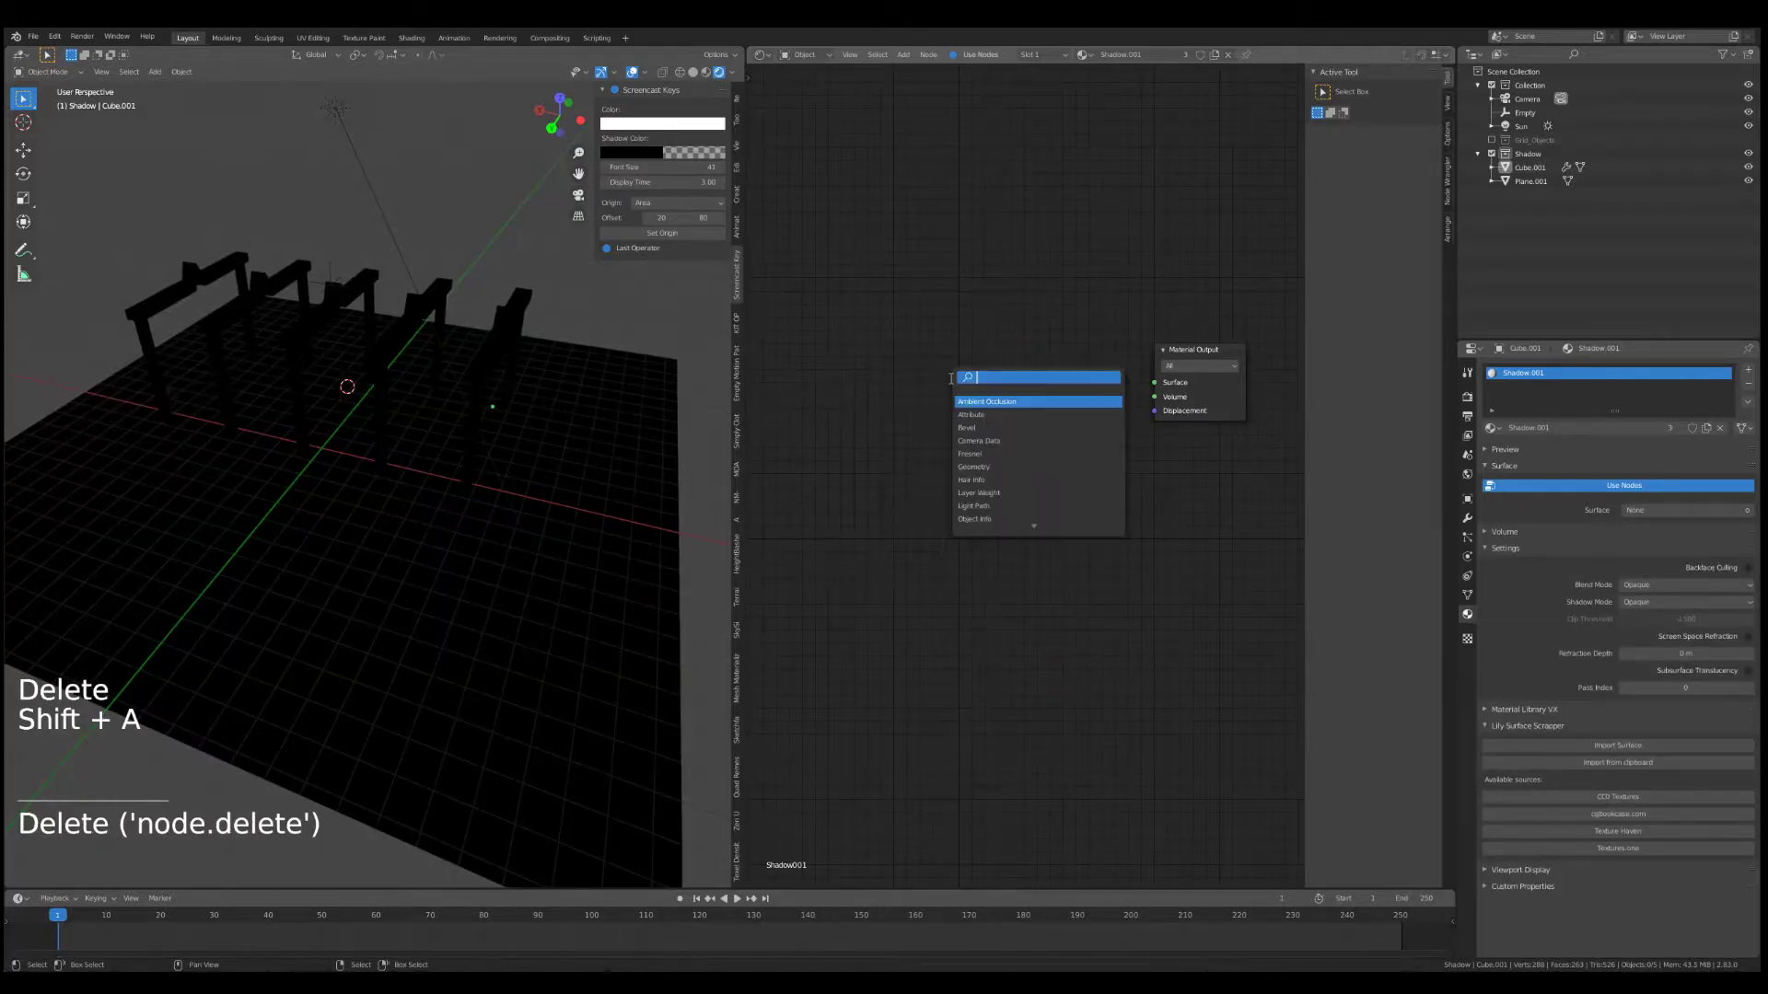
{"action": "type", "text": "dif"}
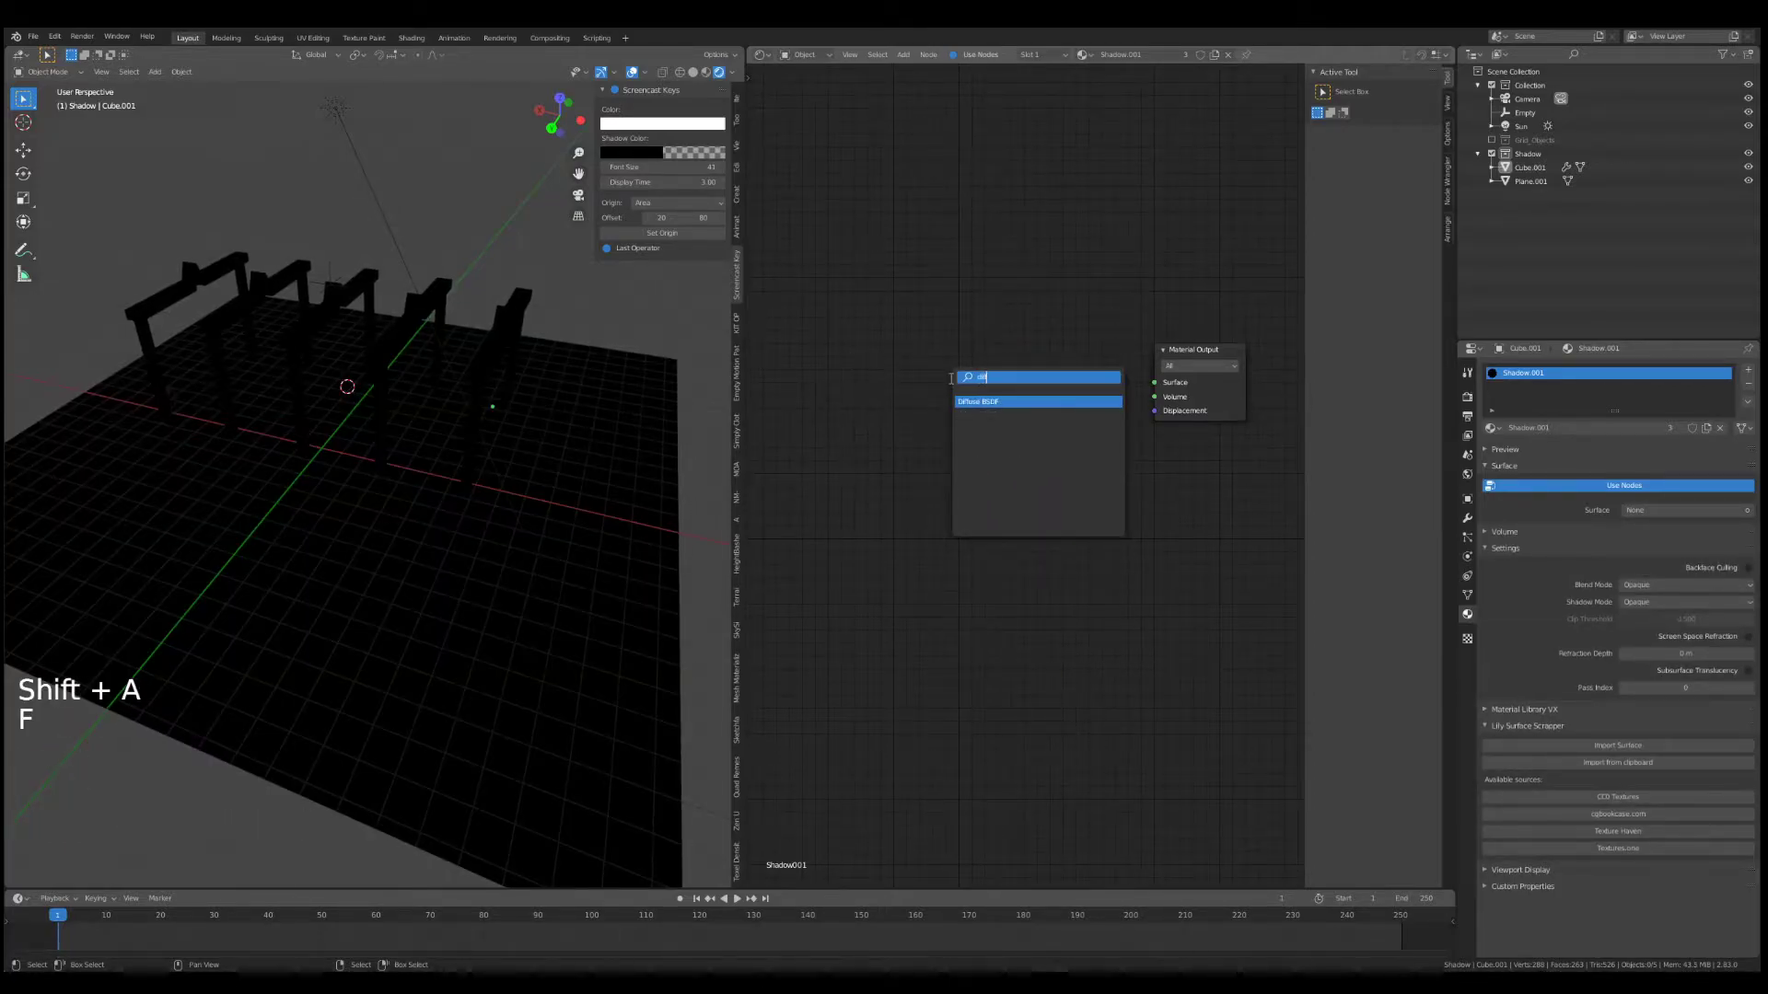
{"action": "left_click", "coordinate": [980, 405]}
{"action": "left_click", "coordinate": [890, 373]}
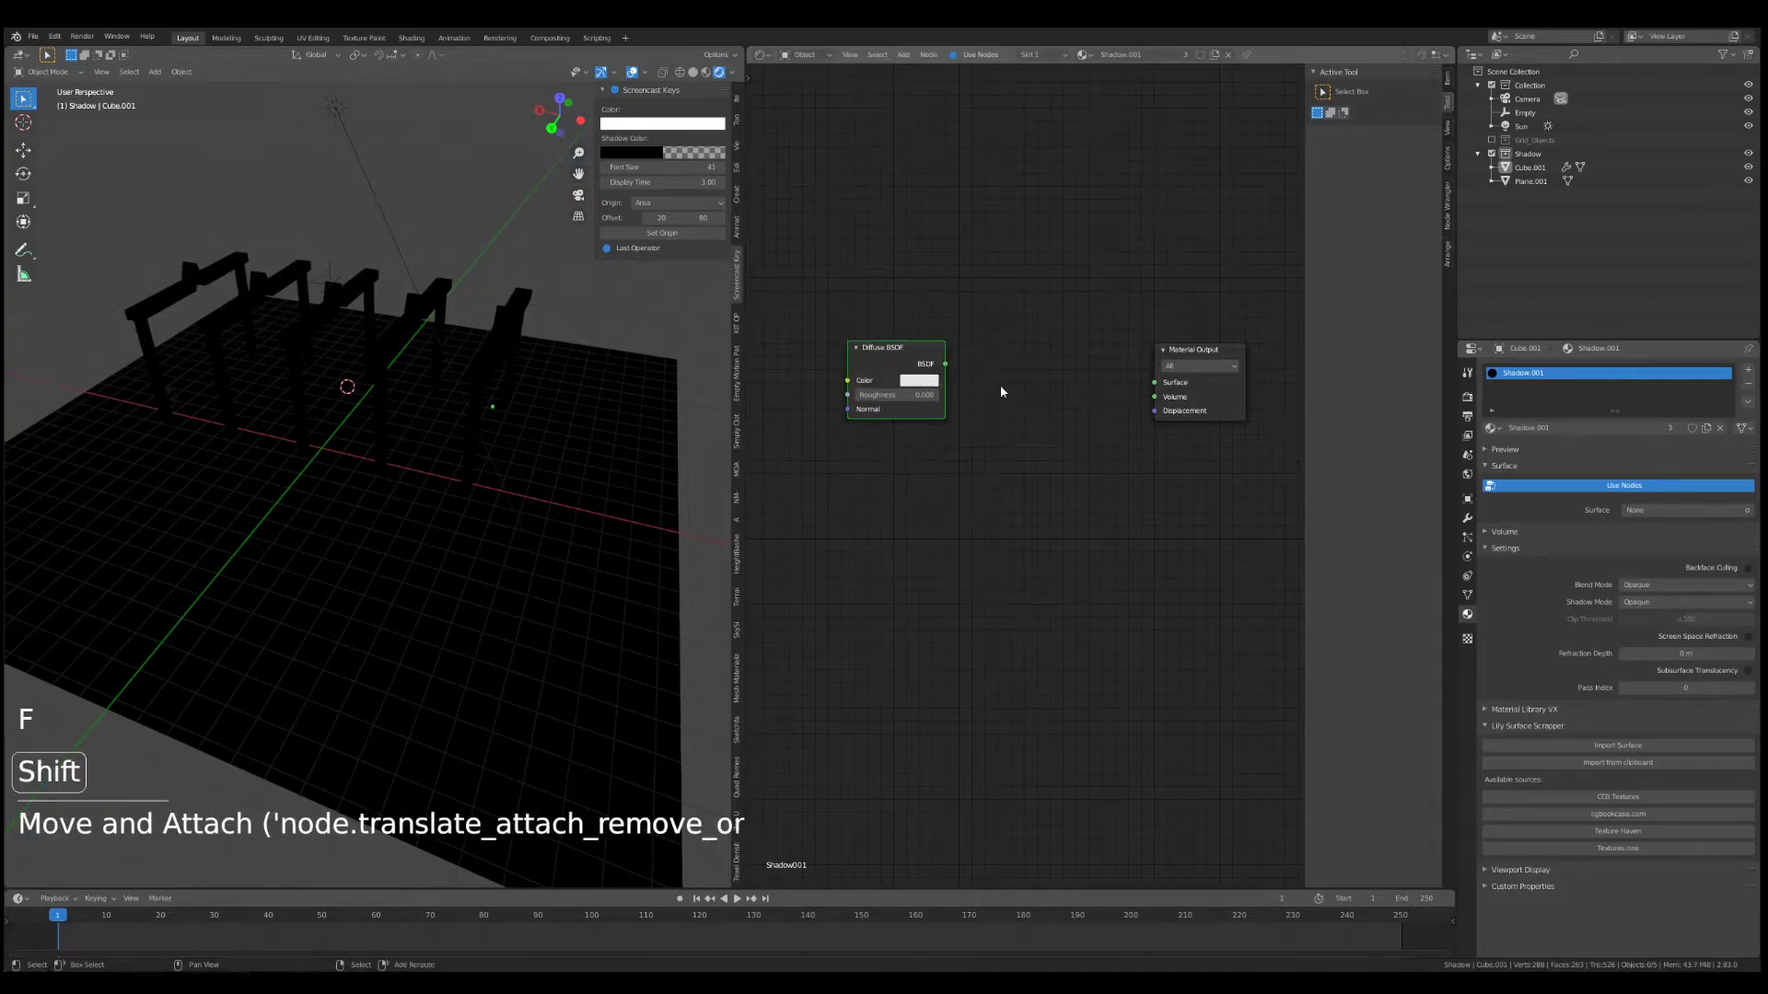
- Add a Shader to RGB node, feed the Diffuse BSDF output into it and arrange the two nodes side by side
{"action": "key", "text": "shift+a"}
{"action": "type", "text": "s"}
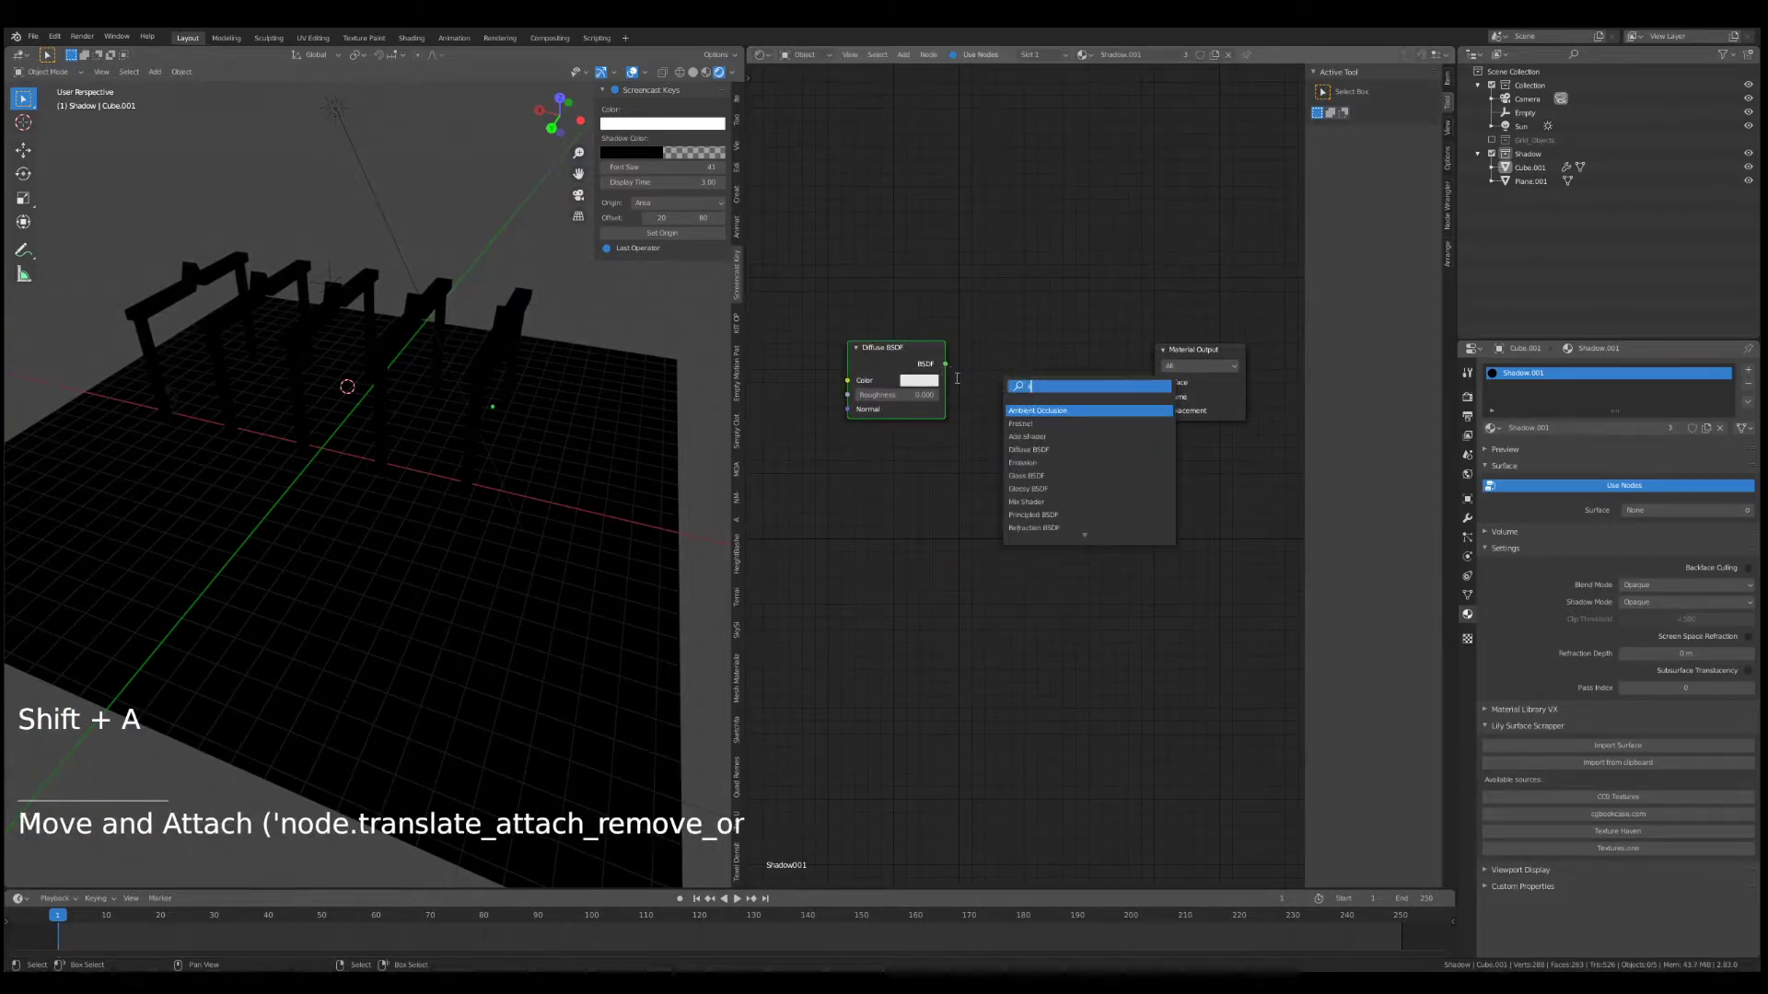
{"action": "type", "text": "hader"}
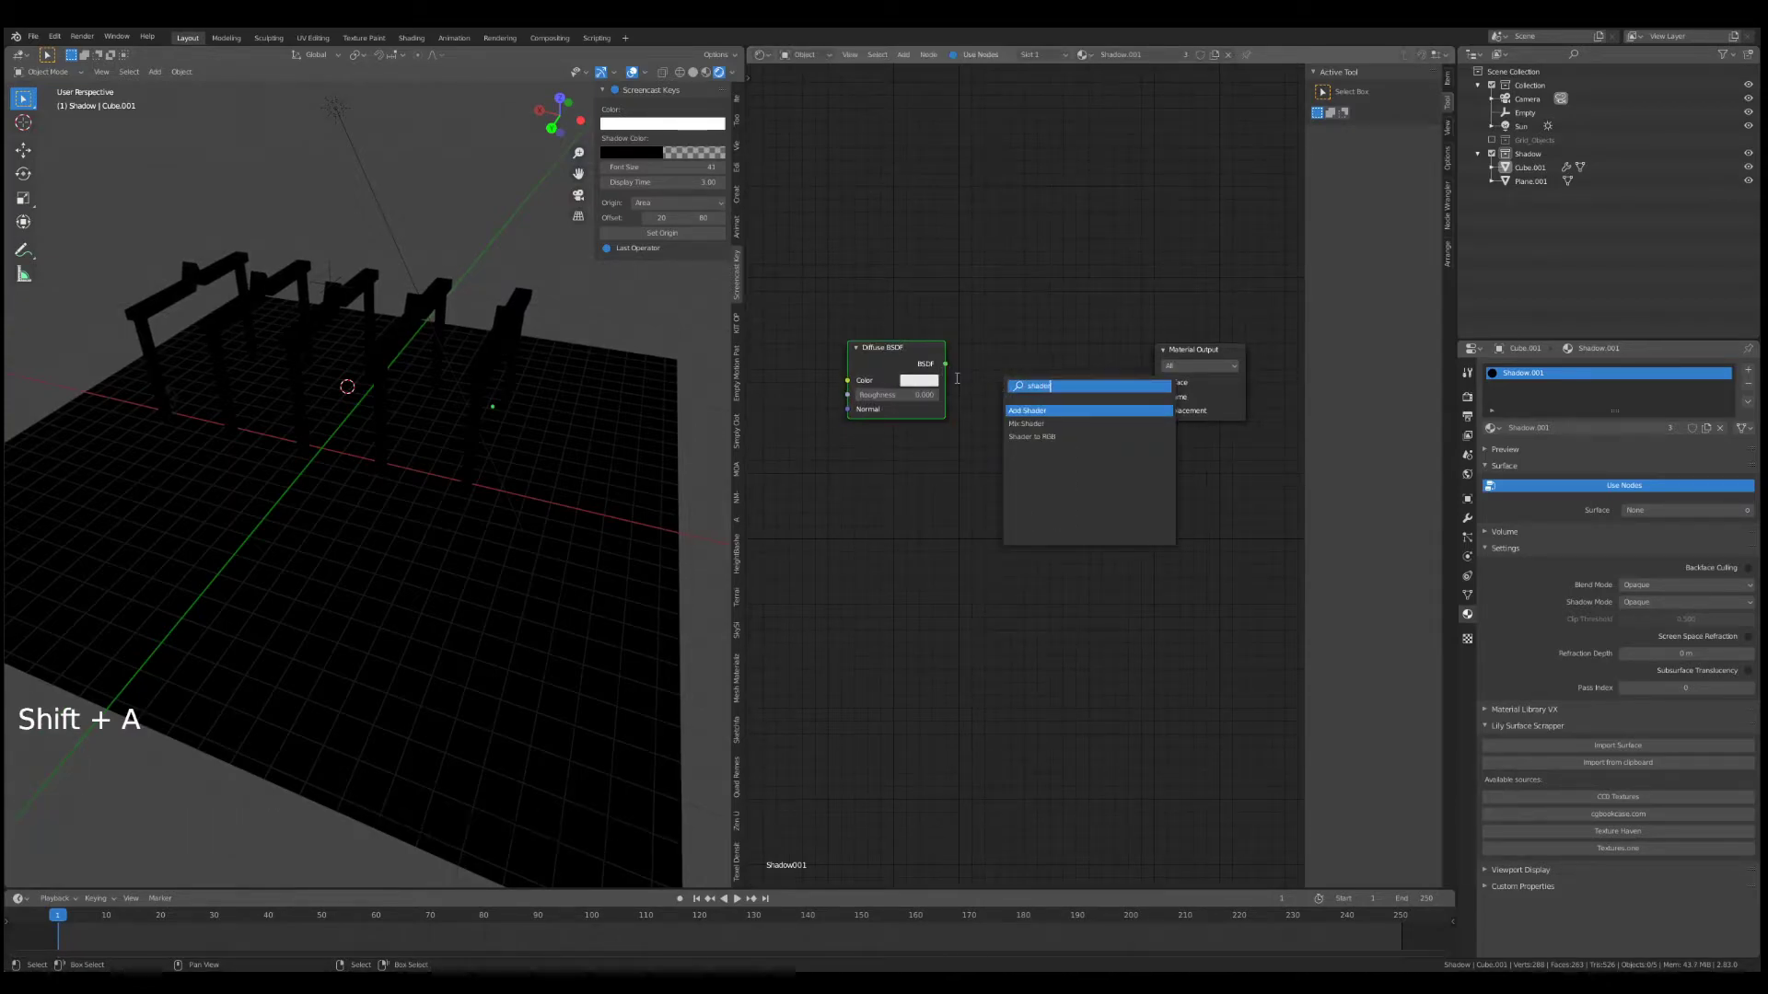
{"action": "left_click", "coordinate": [1051, 436]}
{"action": "left_click_drag", "start_coordinate": [948, 367], "coordinate": [975, 373]}
{"action": "left_click", "coordinate": [921, 354]}
{"action": "key", "text": "g"}
{"action": "left_click", "coordinate": [885, 344]}
{"action": "key", "text": "g"}
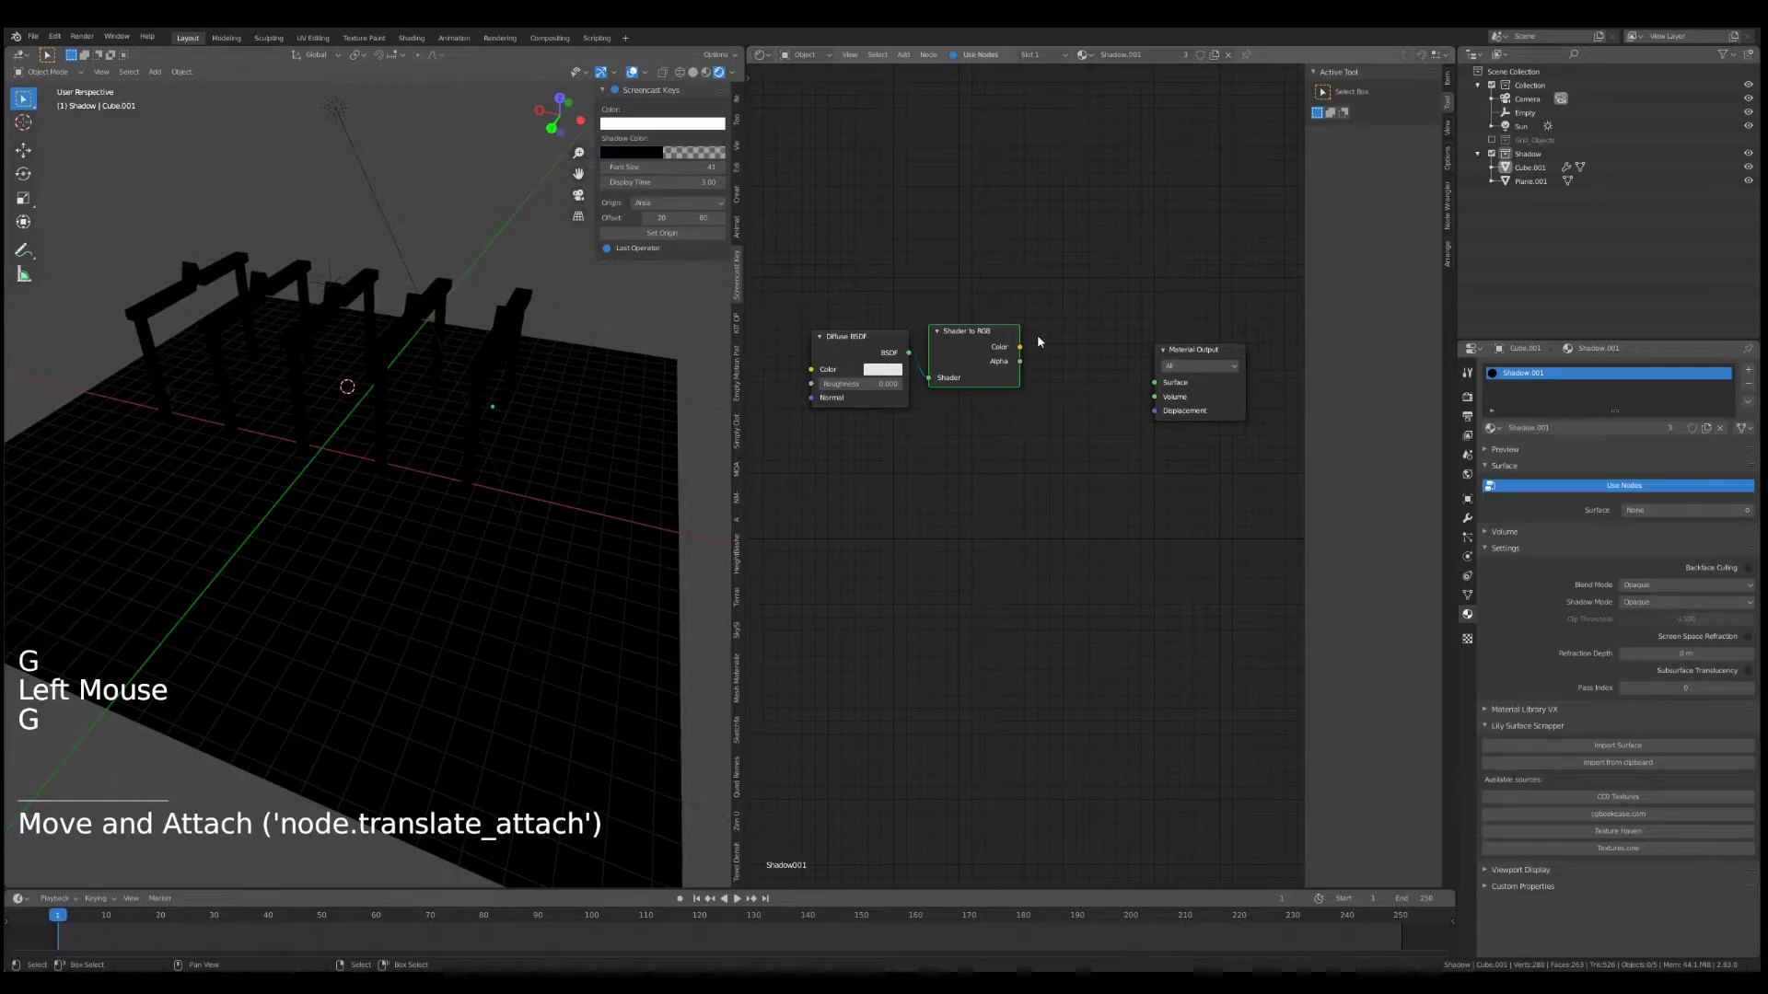
- Move the Material Output node away to make room and add a ColorRamp node after Shader to RGB
{"action": "middle_click_drag", "start_coordinate": [1037, 341], "coordinate": [1023, 349]}
{"action": "key", "text": "shift+a"}
{"action": "left_click", "coordinate": [1113, 279]}
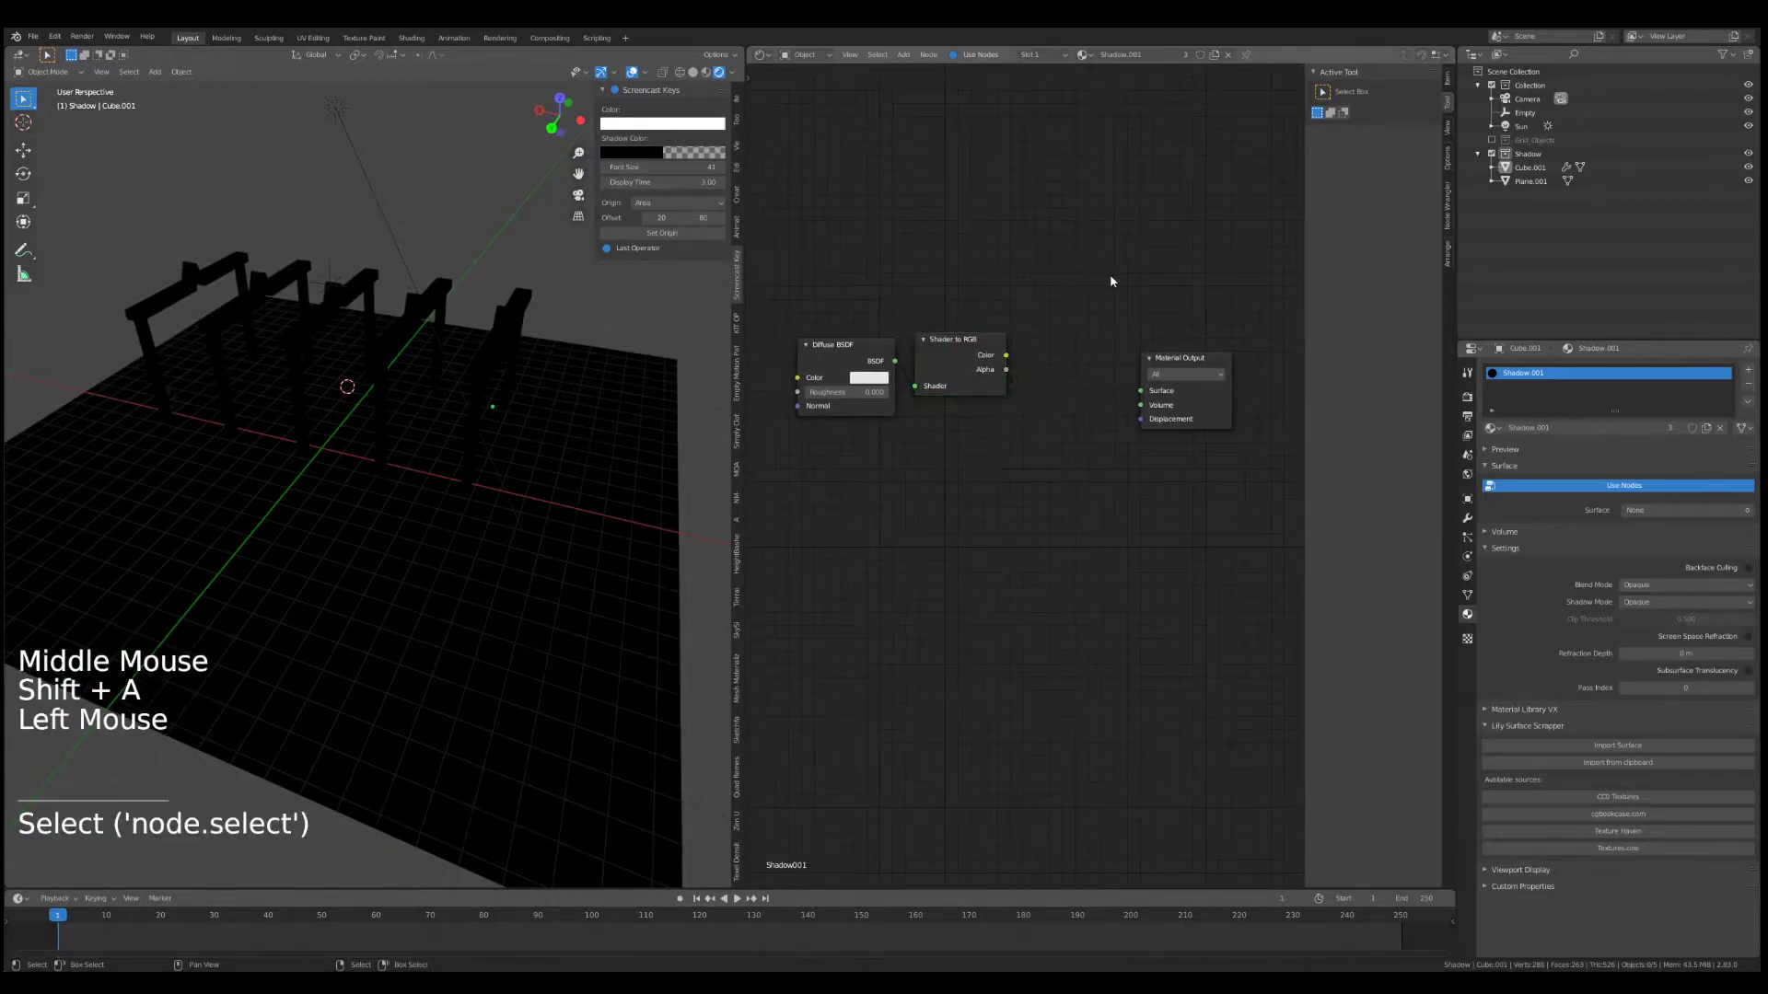
{"action": "key", "text": "g"}
{"action": "left_click", "coordinate": [1245, 373]}
{"action": "key", "text": "shift+a"}
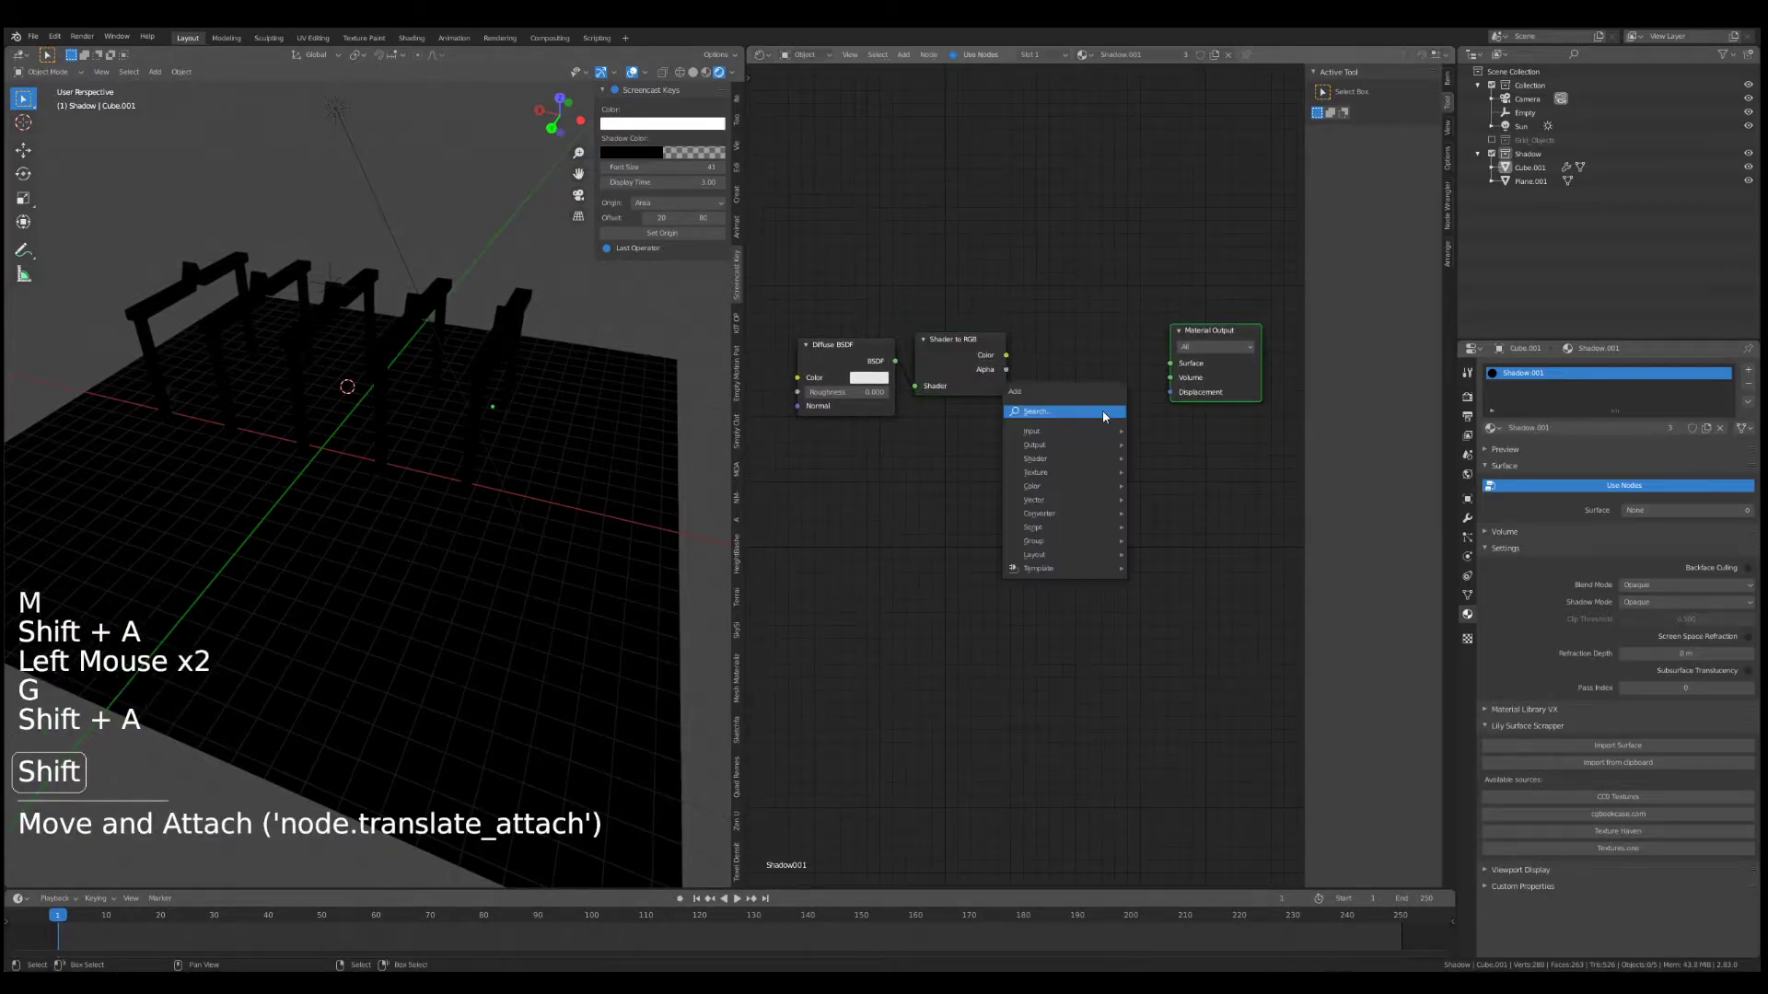
{"action": "left_click", "coordinate": [1100, 411]}
{"action": "type", "text": "c"}
{"action": "key", "text": "Down"}
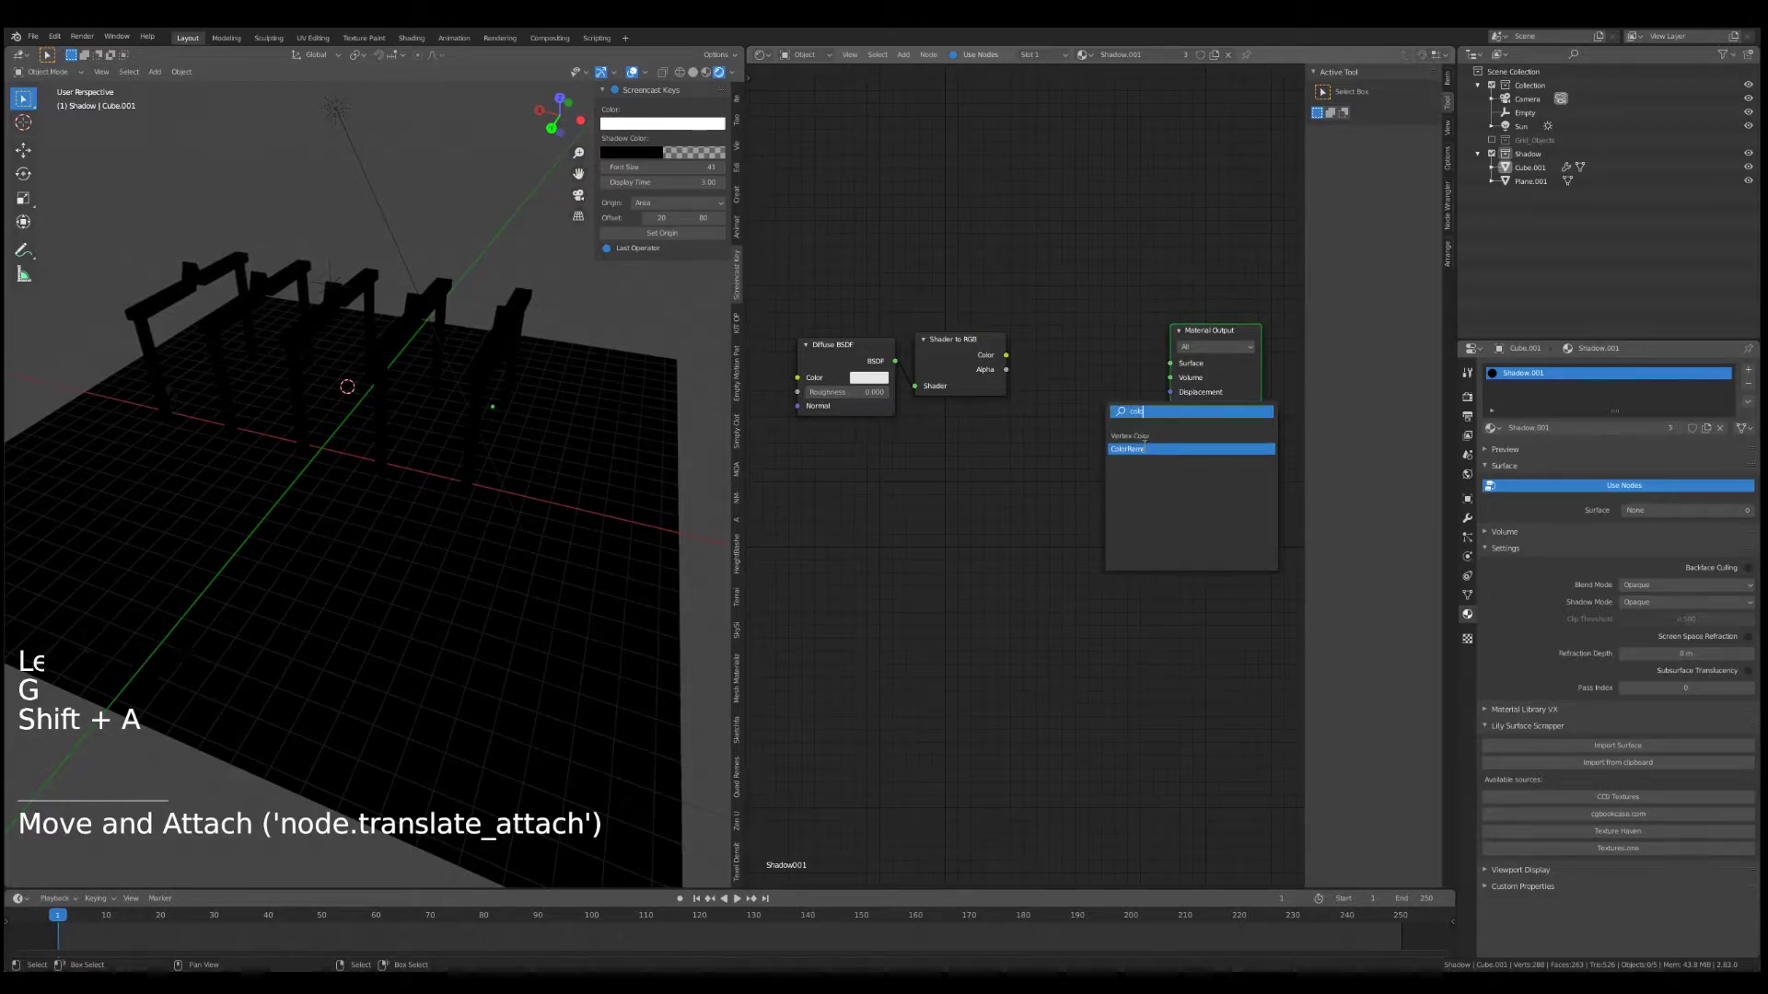
{"action": "key", "text": "Return"}
{"action": "left_click", "coordinate": [1014, 232]}
- Space out the nodes, then link Shader to RGB's Color to the ColorRamp's Fac and the ramp's Color to the output's Surface
{"action": "middle_click_drag", "start_coordinate": [1215, 376], "coordinate": [1107, 379]}
{"action": "left_click", "coordinate": [1107, 378]}
{"action": "key", "text": "g"}
{"action": "left_click", "coordinate": [1211, 359]}
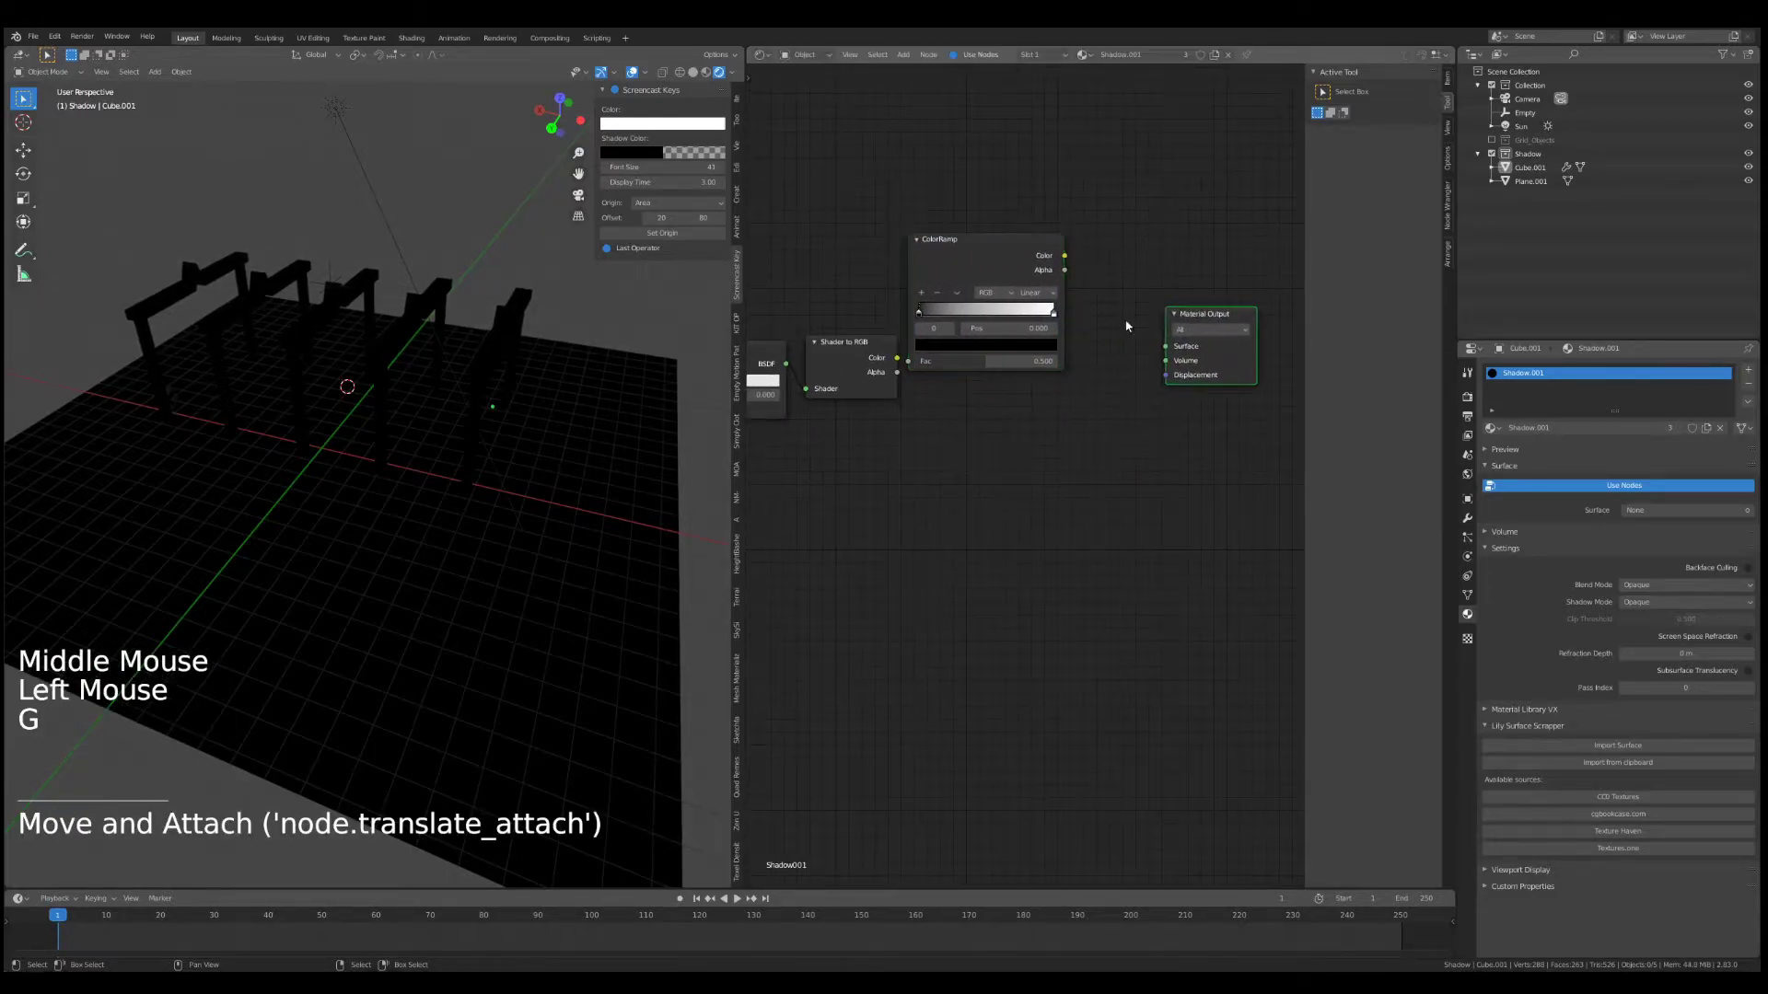
{"action": "left_click", "coordinate": [976, 265]}
{"action": "key", "text": "g"}
{"action": "left_click", "coordinate": [994, 290]}
{"action": "left_click_drag", "start_coordinate": [899, 359], "coordinate": [932, 389]}
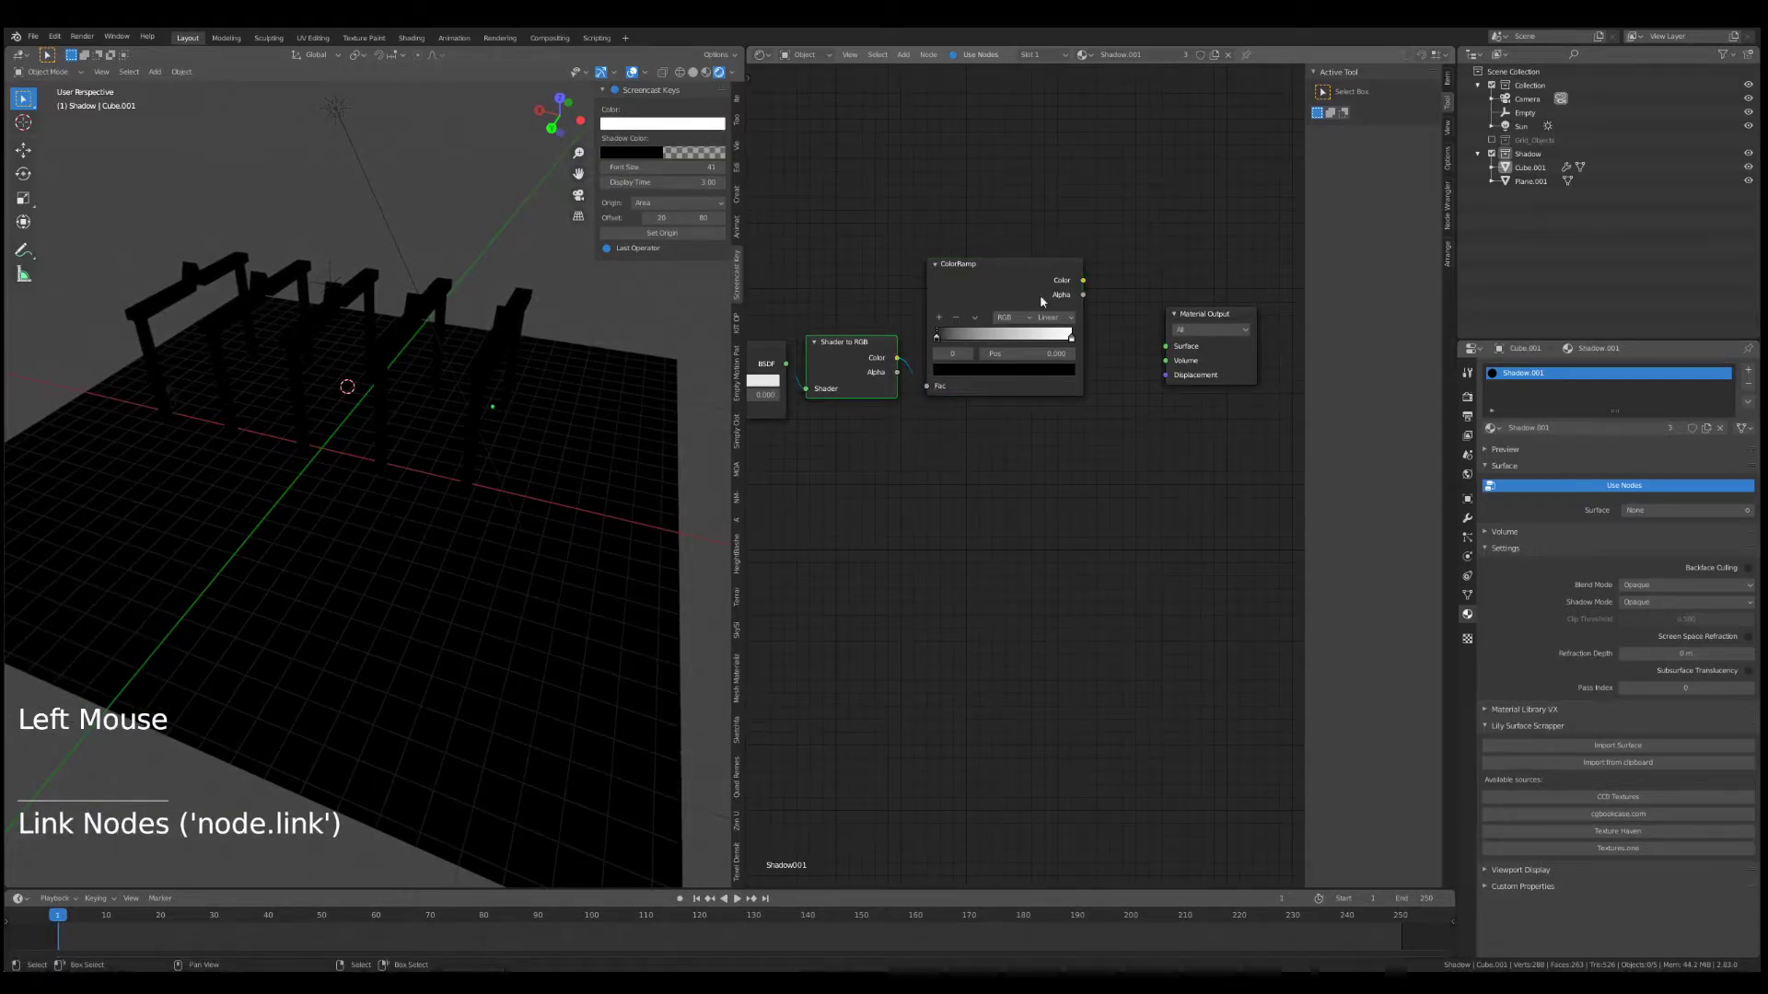
{"action": "left_click_drag", "start_coordinate": [1085, 282], "coordinate": [1166, 347]}
- Set the Diffuse BSDF node's Roughness to 1
{"action": "middle_click_drag", "start_coordinate": [859, 466], "coordinate": [961, 461]}
{"action": "left_click_drag", "start_coordinate": [844, 385], "coordinate": [916, 385]}
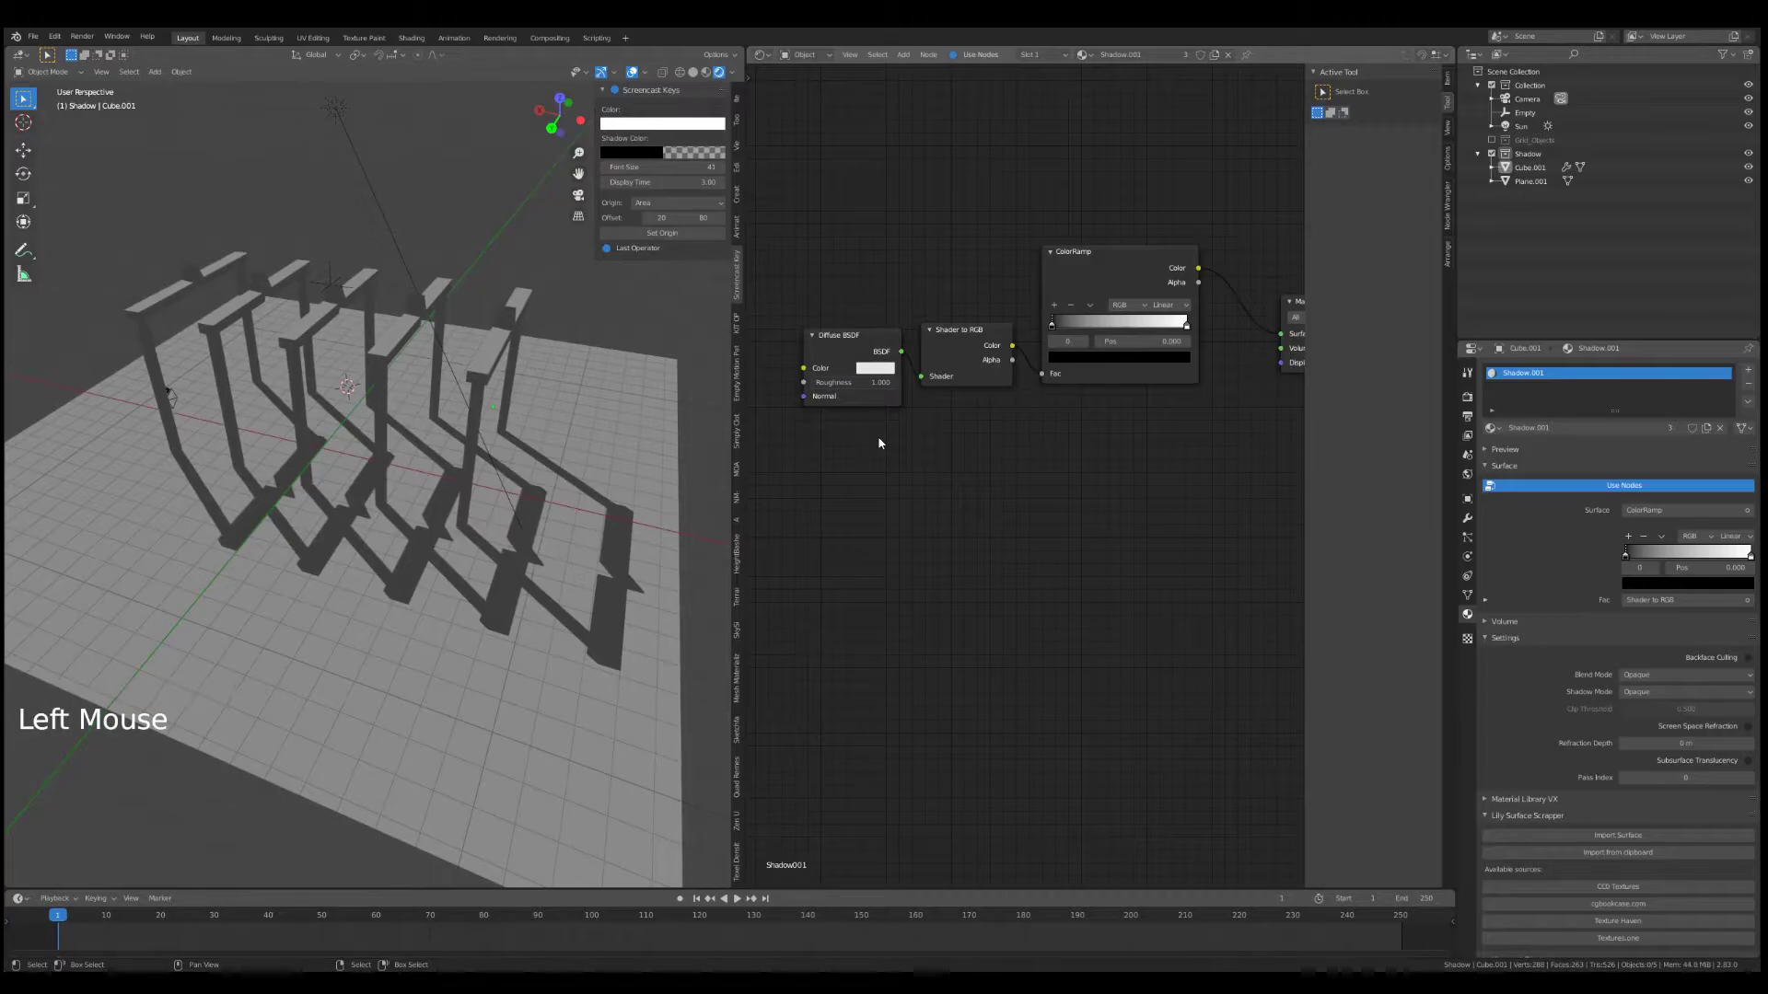
- Move the ColorRamp's dark stop to position 0.036 and recolor it dark blue
{"action": "left_click_drag", "start_coordinate": [1057, 329], "coordinate": [1017, 333]}
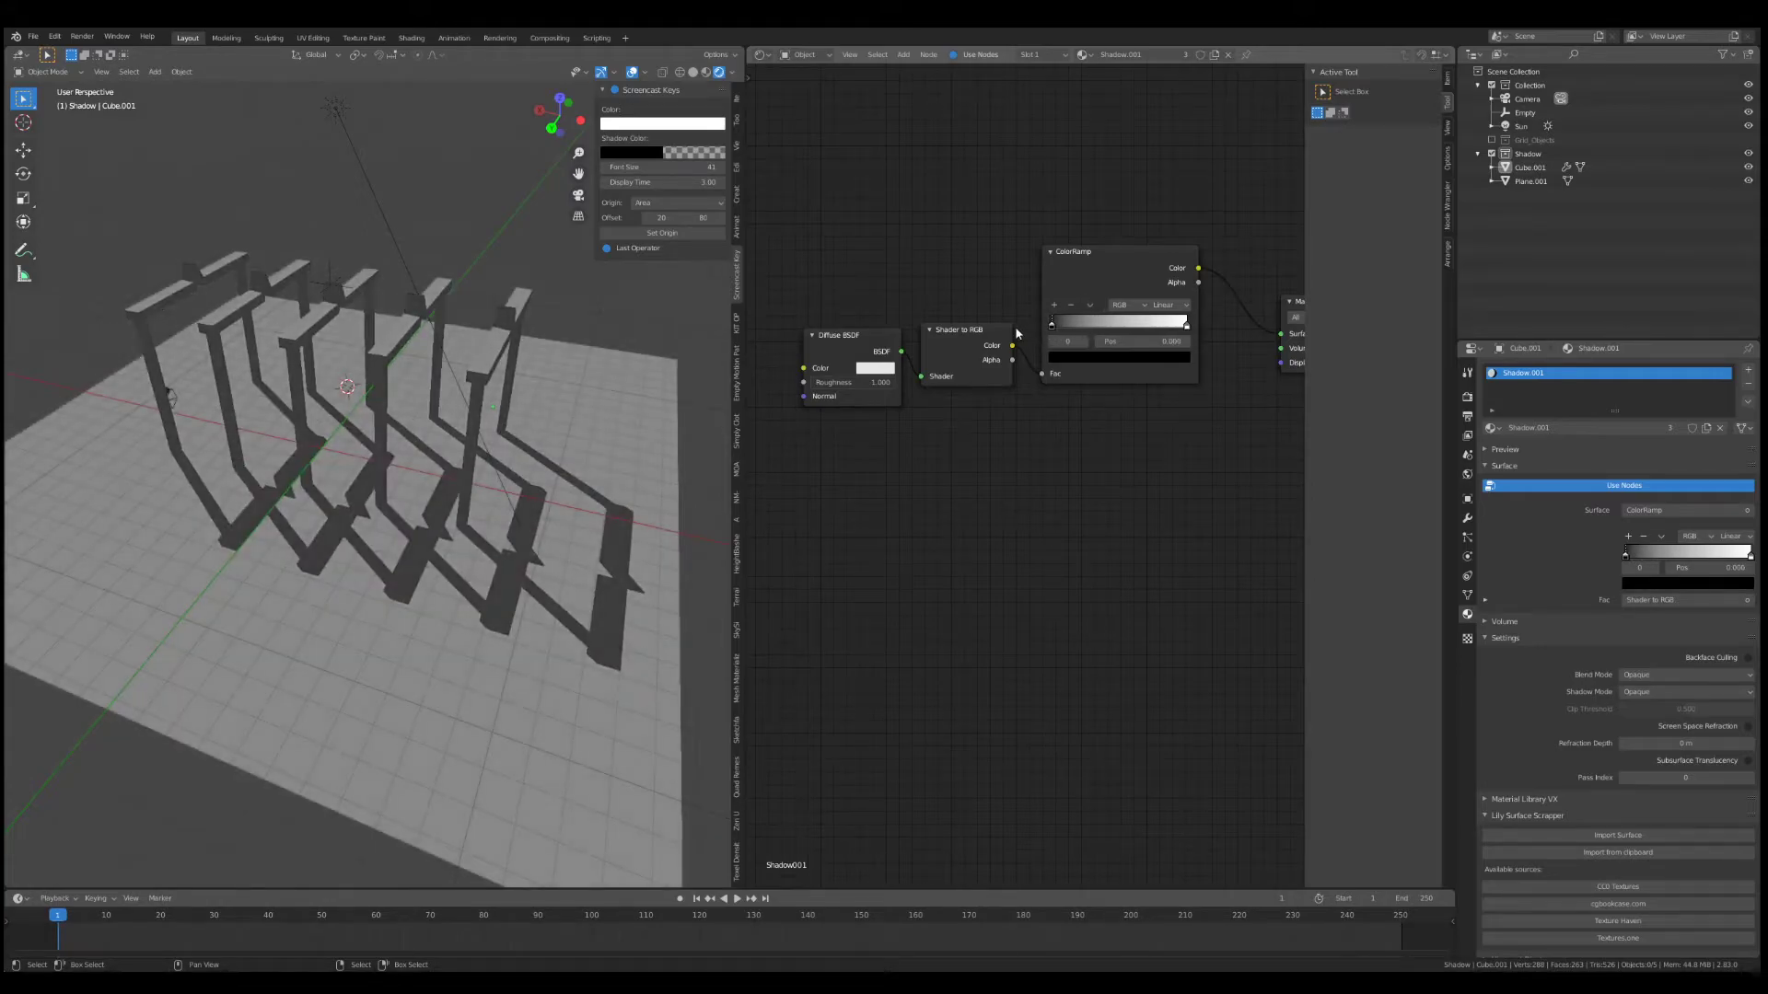
{"action": "left_click", "coordinate": [1185, 328]}
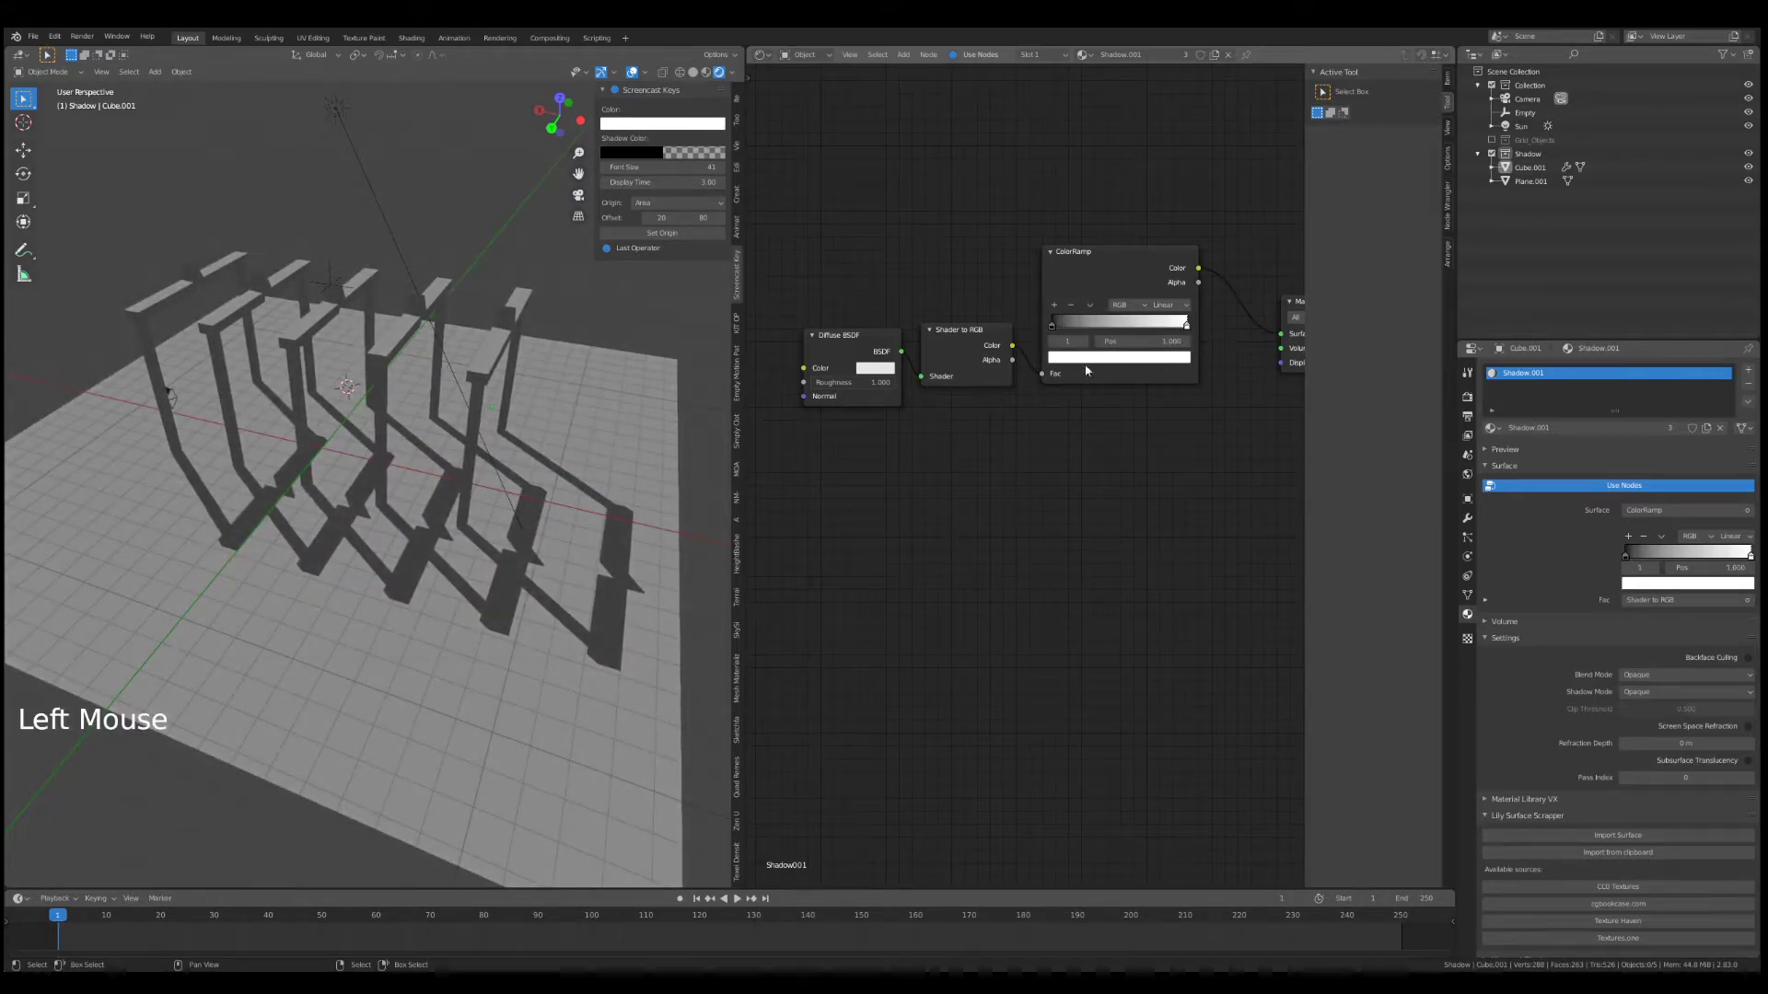
{"action": "middle_click_drag", "start_coordinate": [1087, 370], "coordinate": [1032, 419]}
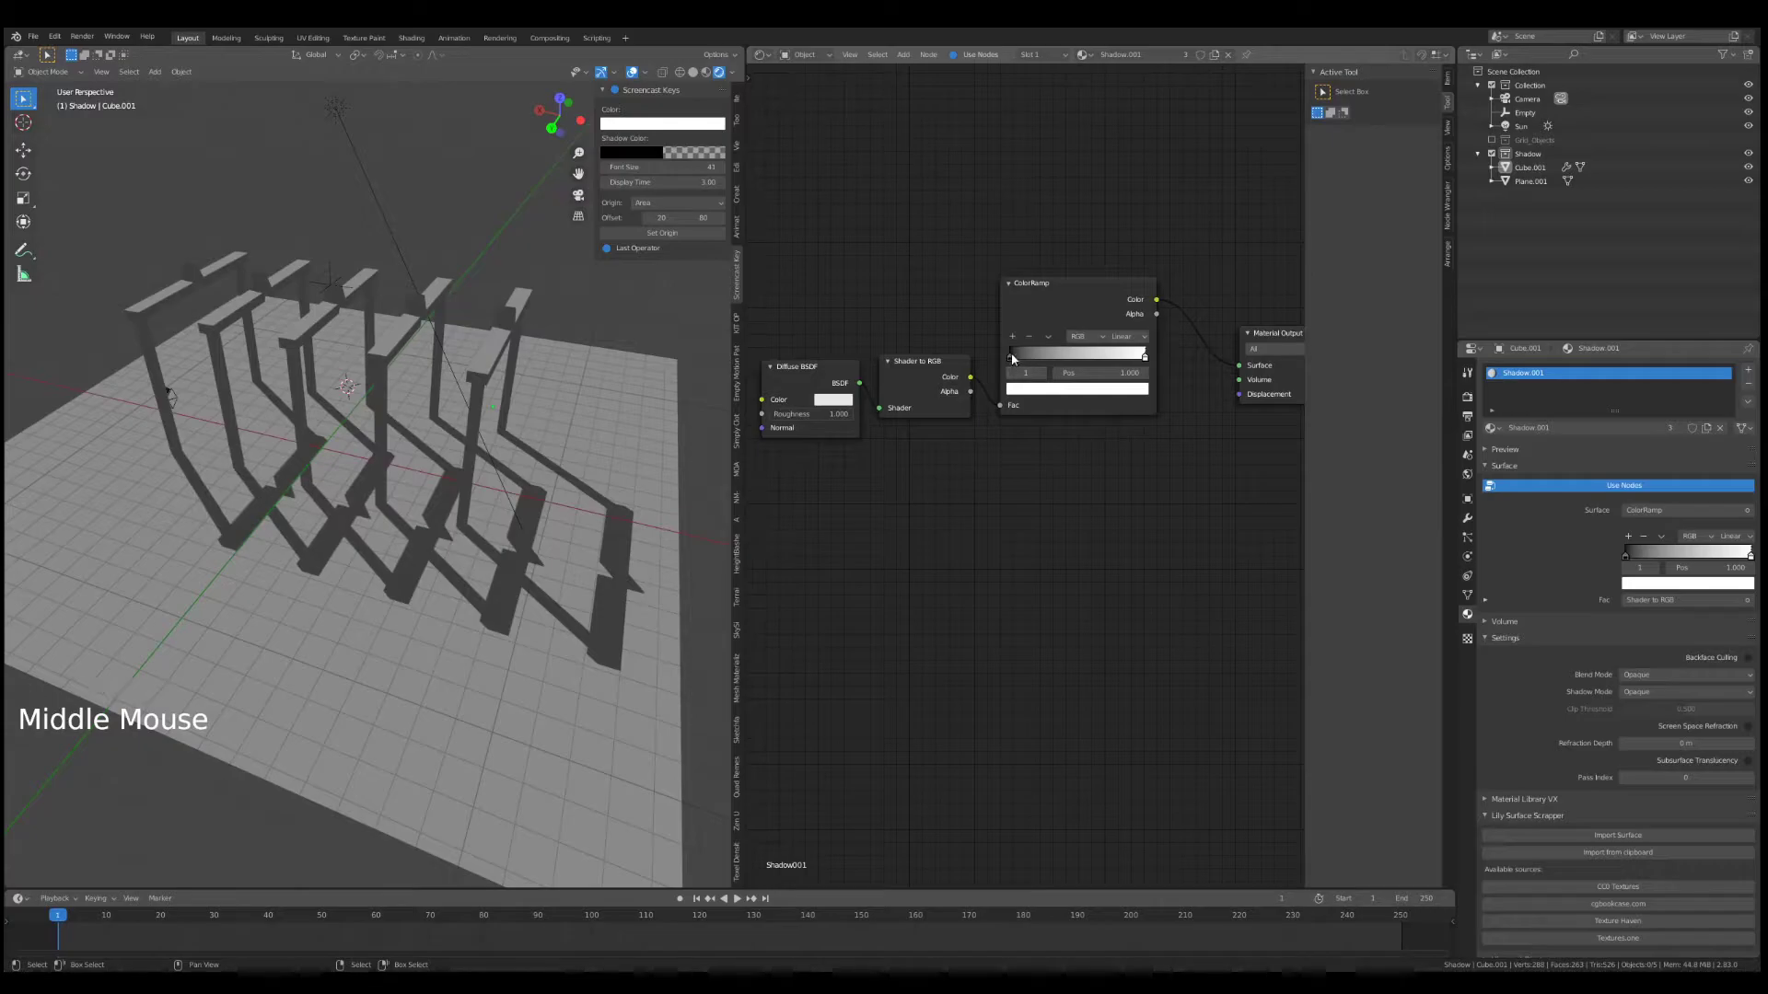
{"action": "left_click_drag", "start_coordinate": [1014, 358], "coordinate": [1018, 356]}
{"action": "left_click", "coordinate": [1036, 390]}
{"action": "left_click_drag", "start_coordinate": [1119, 262], "coordinate": [1104, 237]}
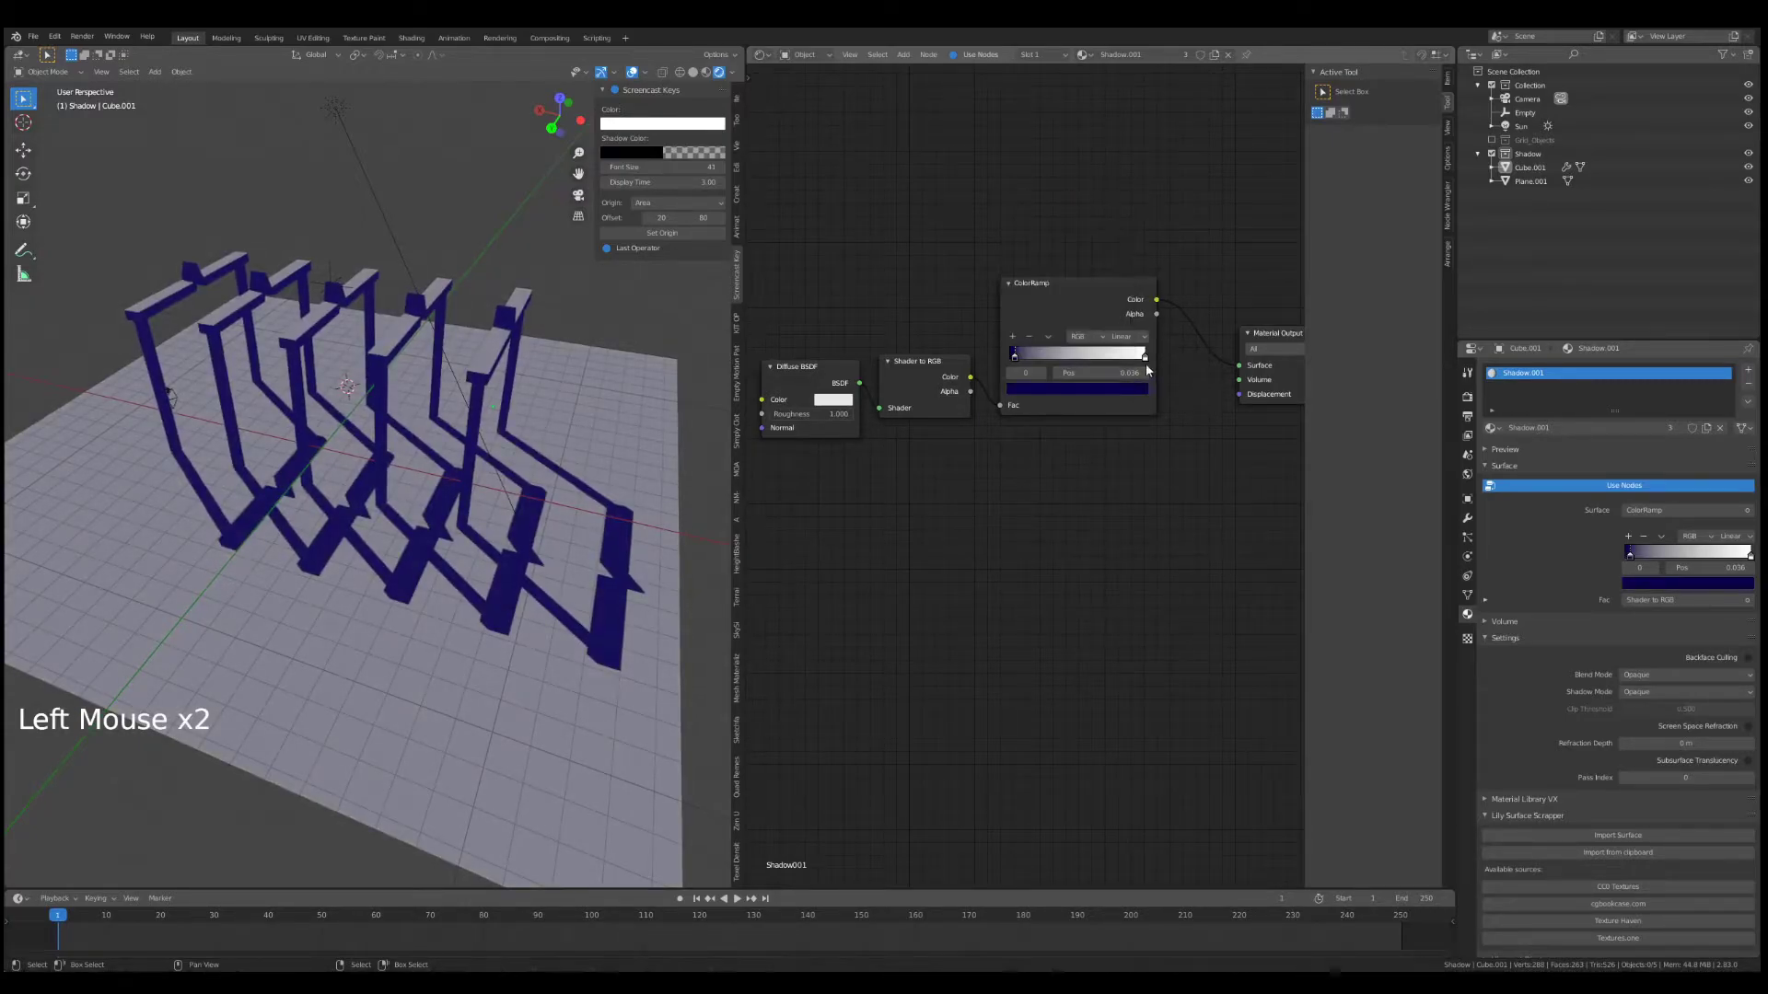
- Recolor the ColorRamp's light stop to a saturated pink-red and view the two-tone shading on the frames
{"action": "left_click", "coordinate": [1146, 359]}
{"action": "left_click", "coordinate": [1087, 388]}
{"action": "left_click", "coordinate": [1078, 294]}
{"action": "middle_click_drag", "start_coordinate": [460, 359], "coordinate": [543, 368]}
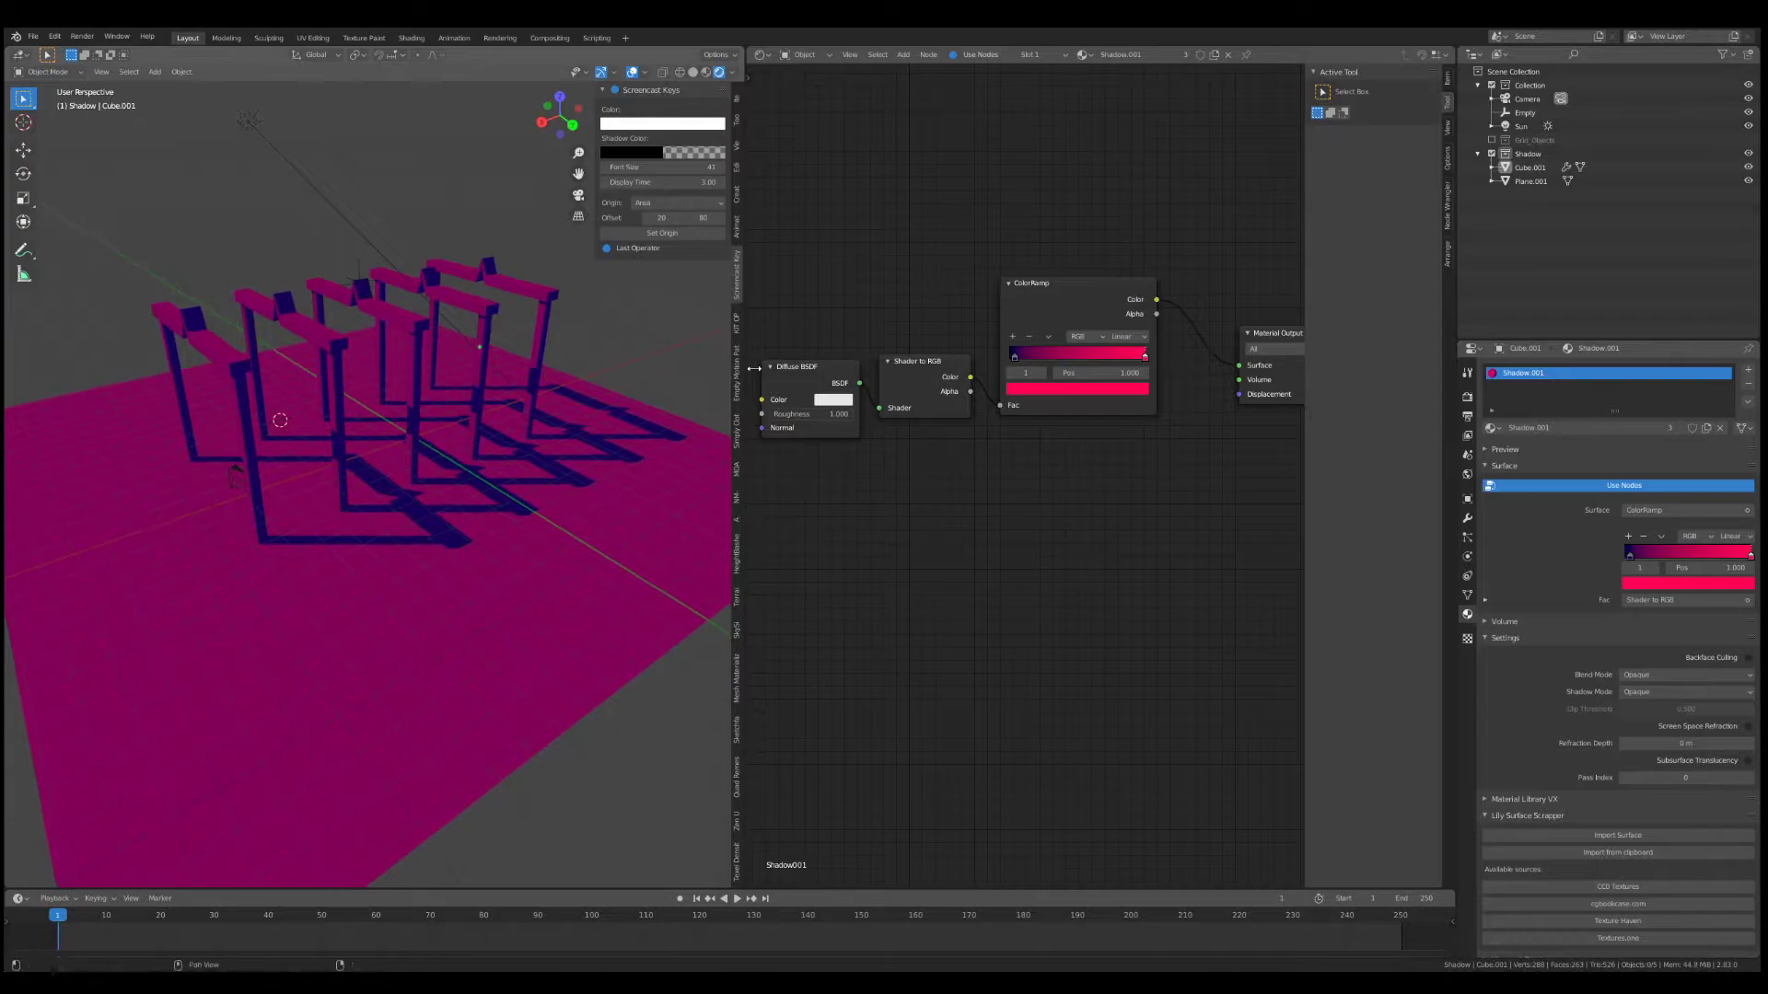
- Set the ColorRamp's interpolation to Constant and move its light stop to position 0.177
{"action": "left_click", "coordinate": [1146, 337]}
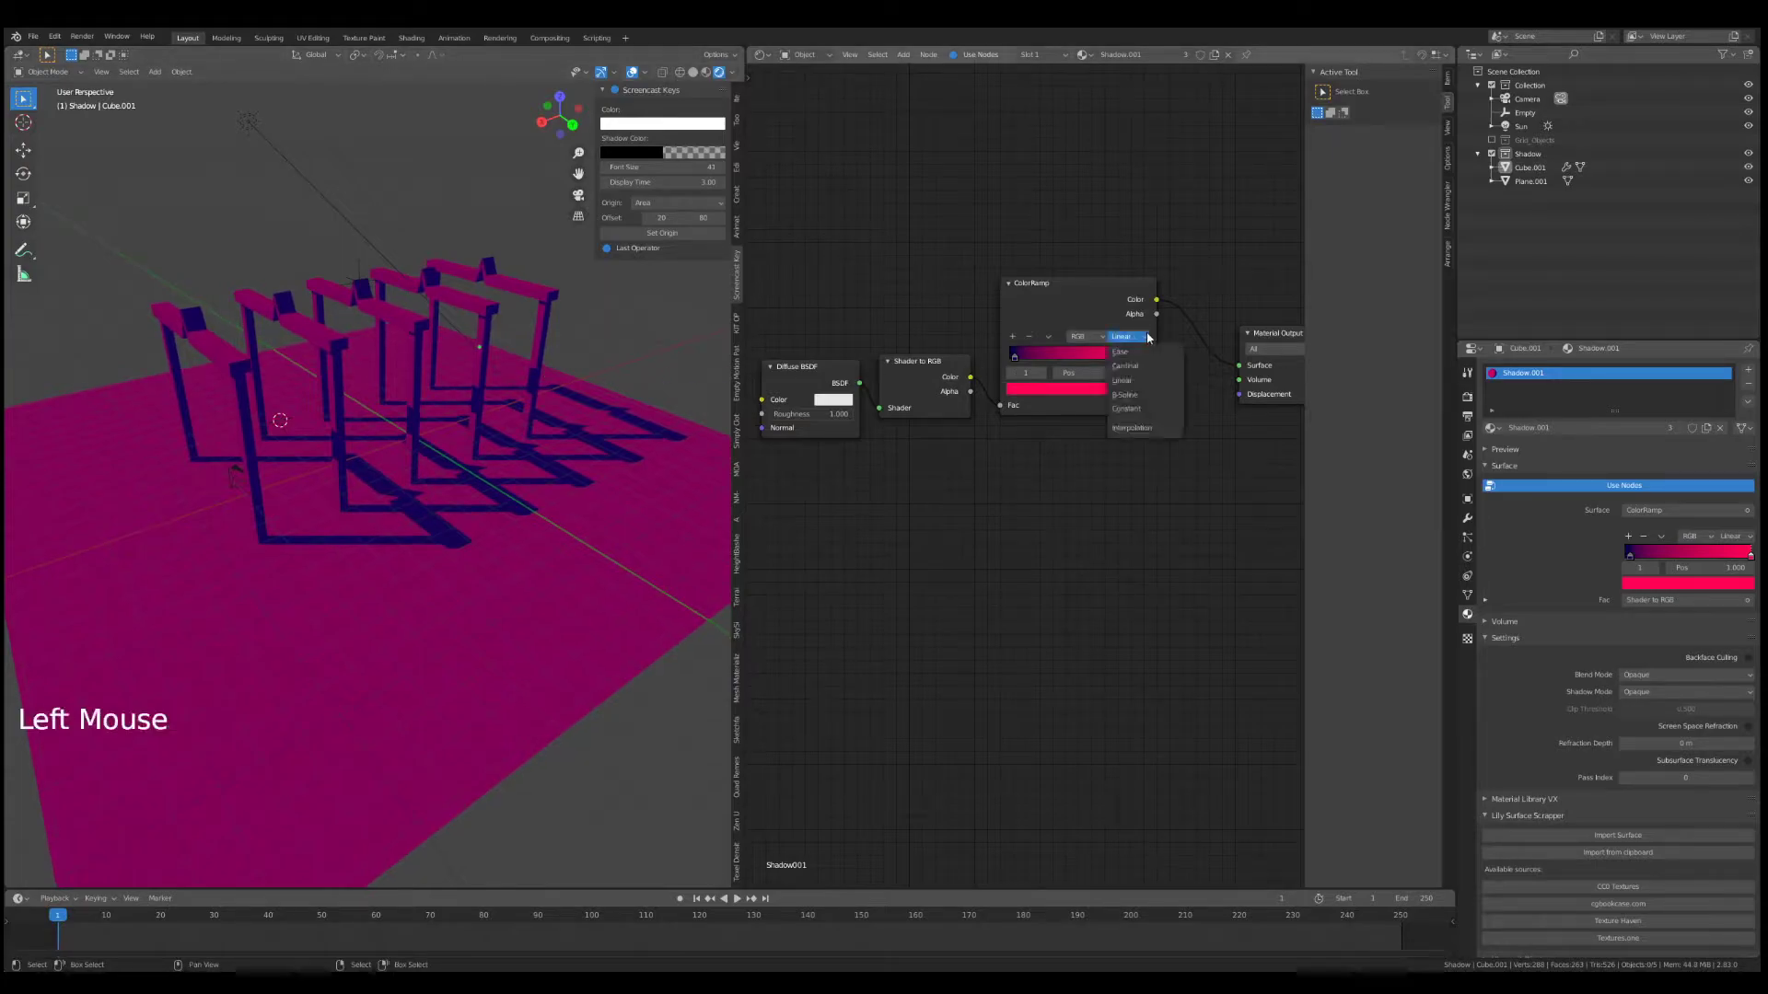
{"action": "left_click", "coordinate": [1137, 410]}
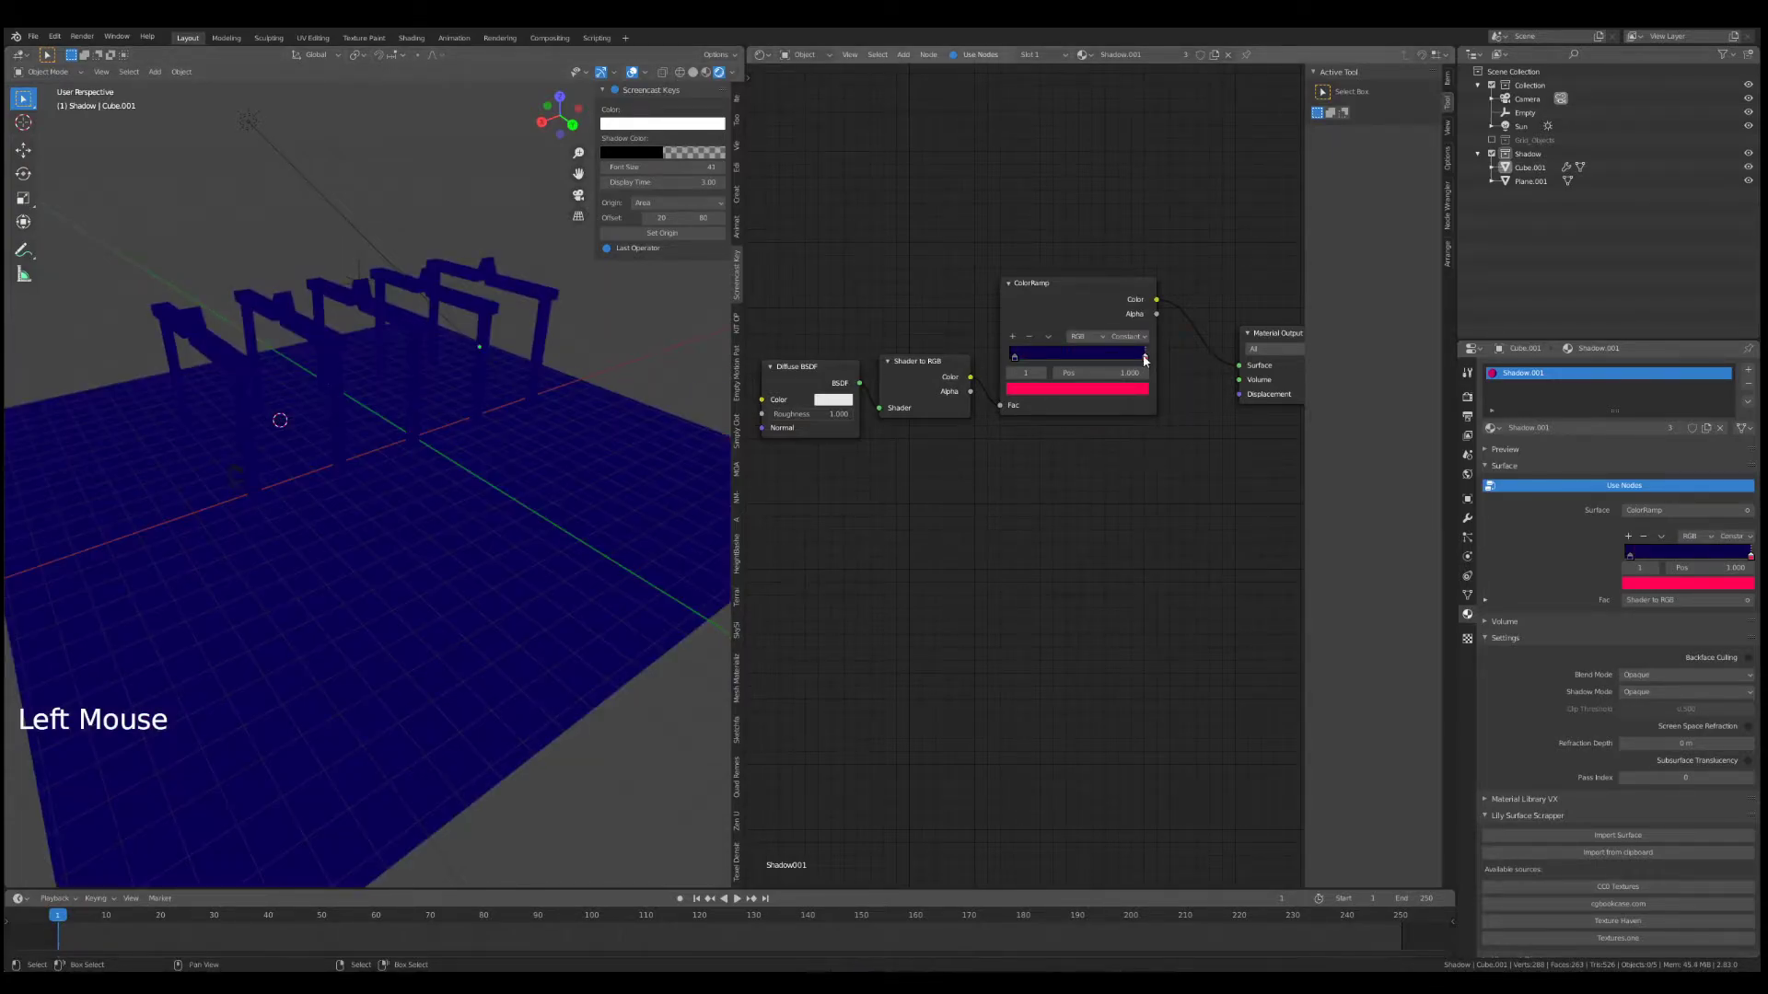
{"action": "left_click_drag", "start_coordinate": [1055, 359], "coordinate": [1027, 361]}
{"action": "middle_click_drag", "start_coordinate": [534, 368], "coordinate": [446, 320]}
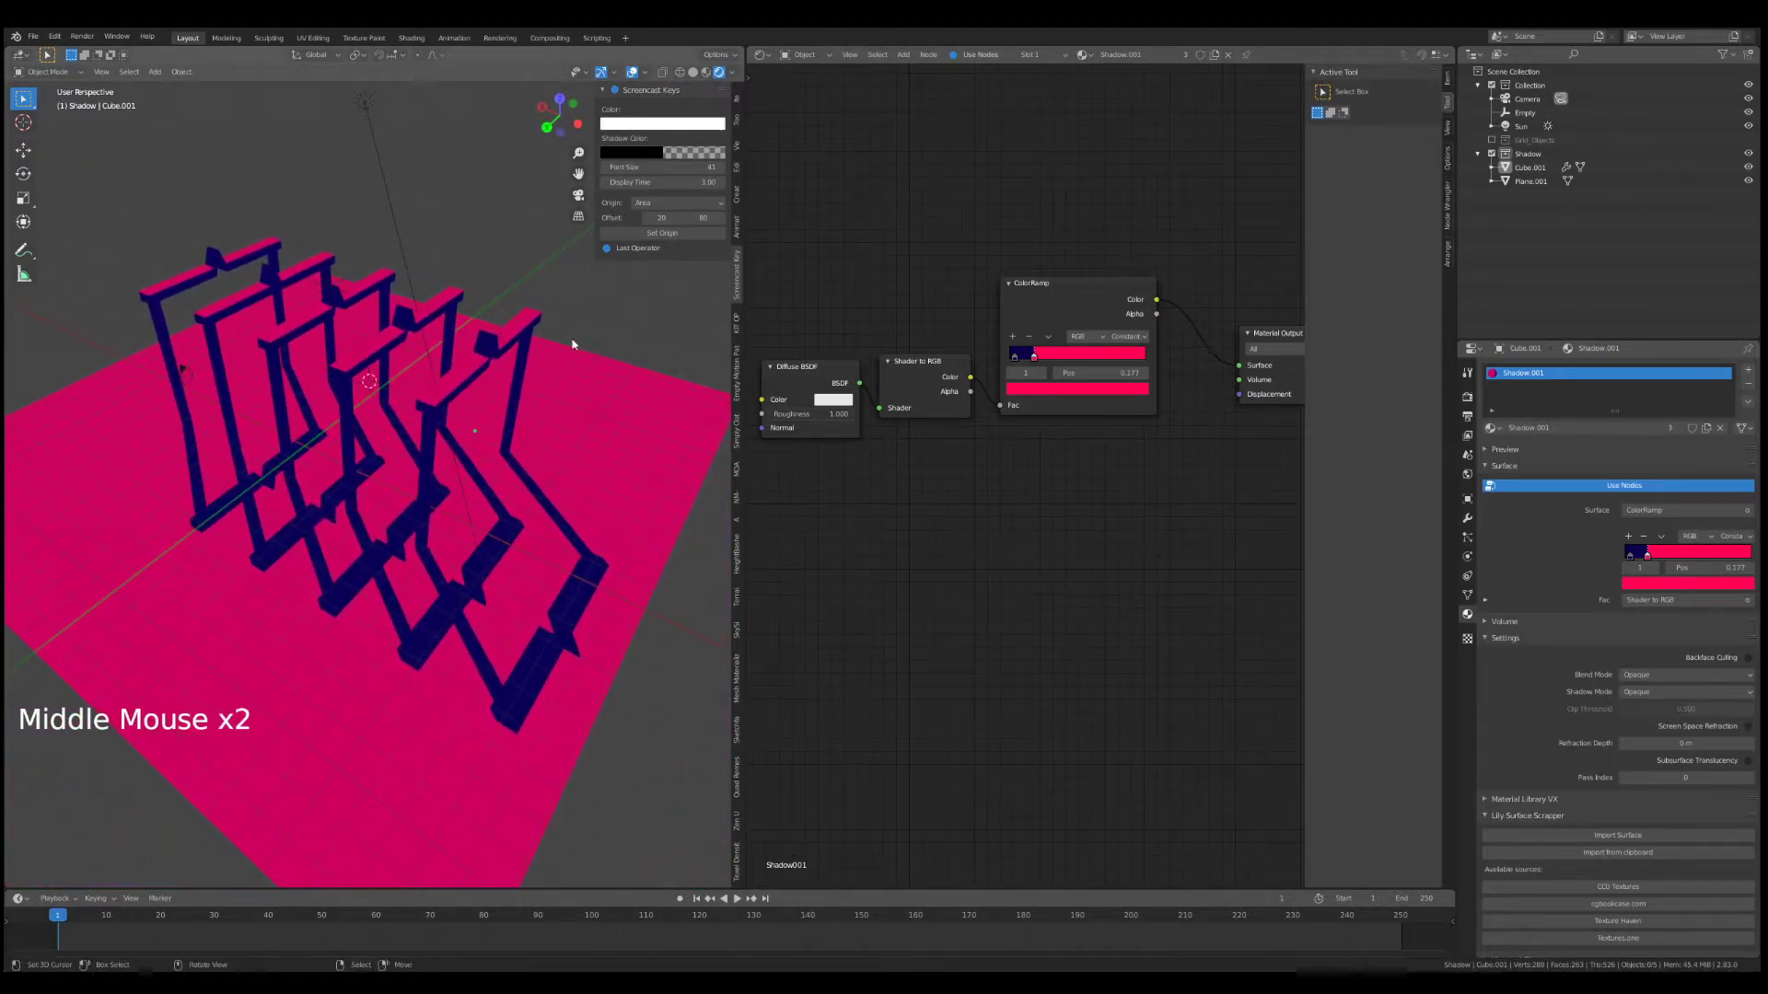
- Recolor the ColorRamp's light stop to white and its dark stop to pure black
{"action": "left_click", "coordinate": [1077, 389]}
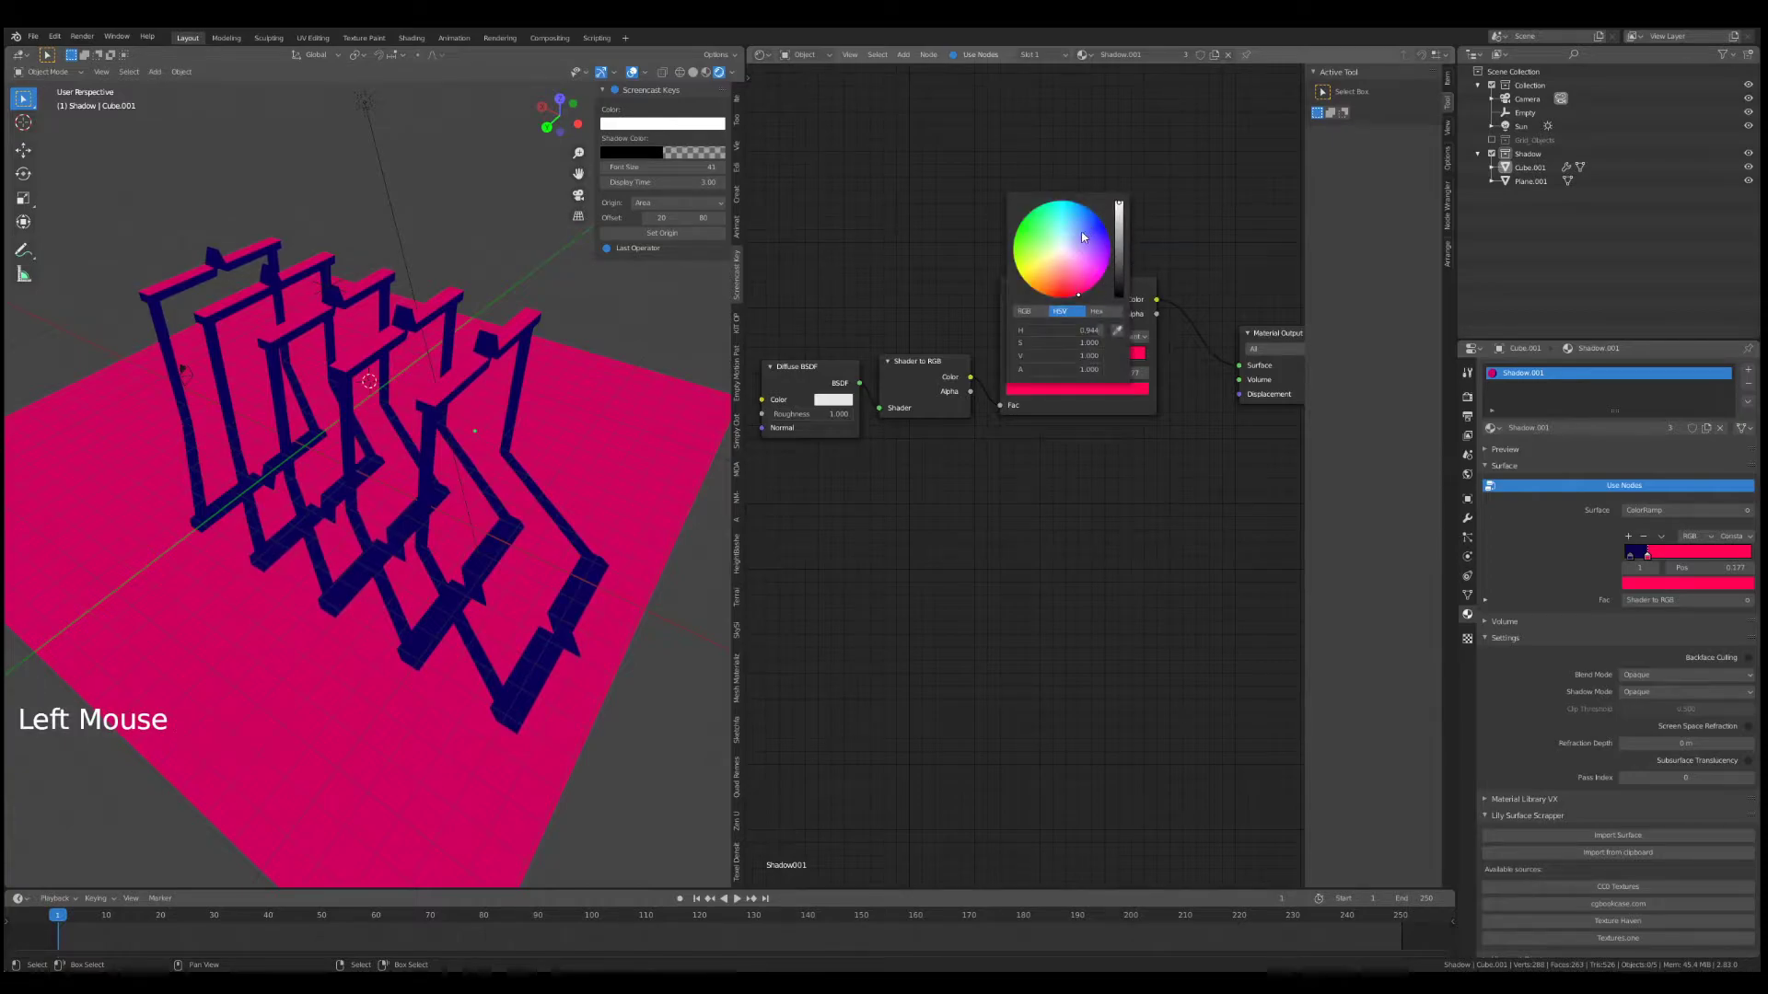
{"action": "left_click_drag", "start_coordinate": [1049, 330], "coordinate": [1124, 356]}
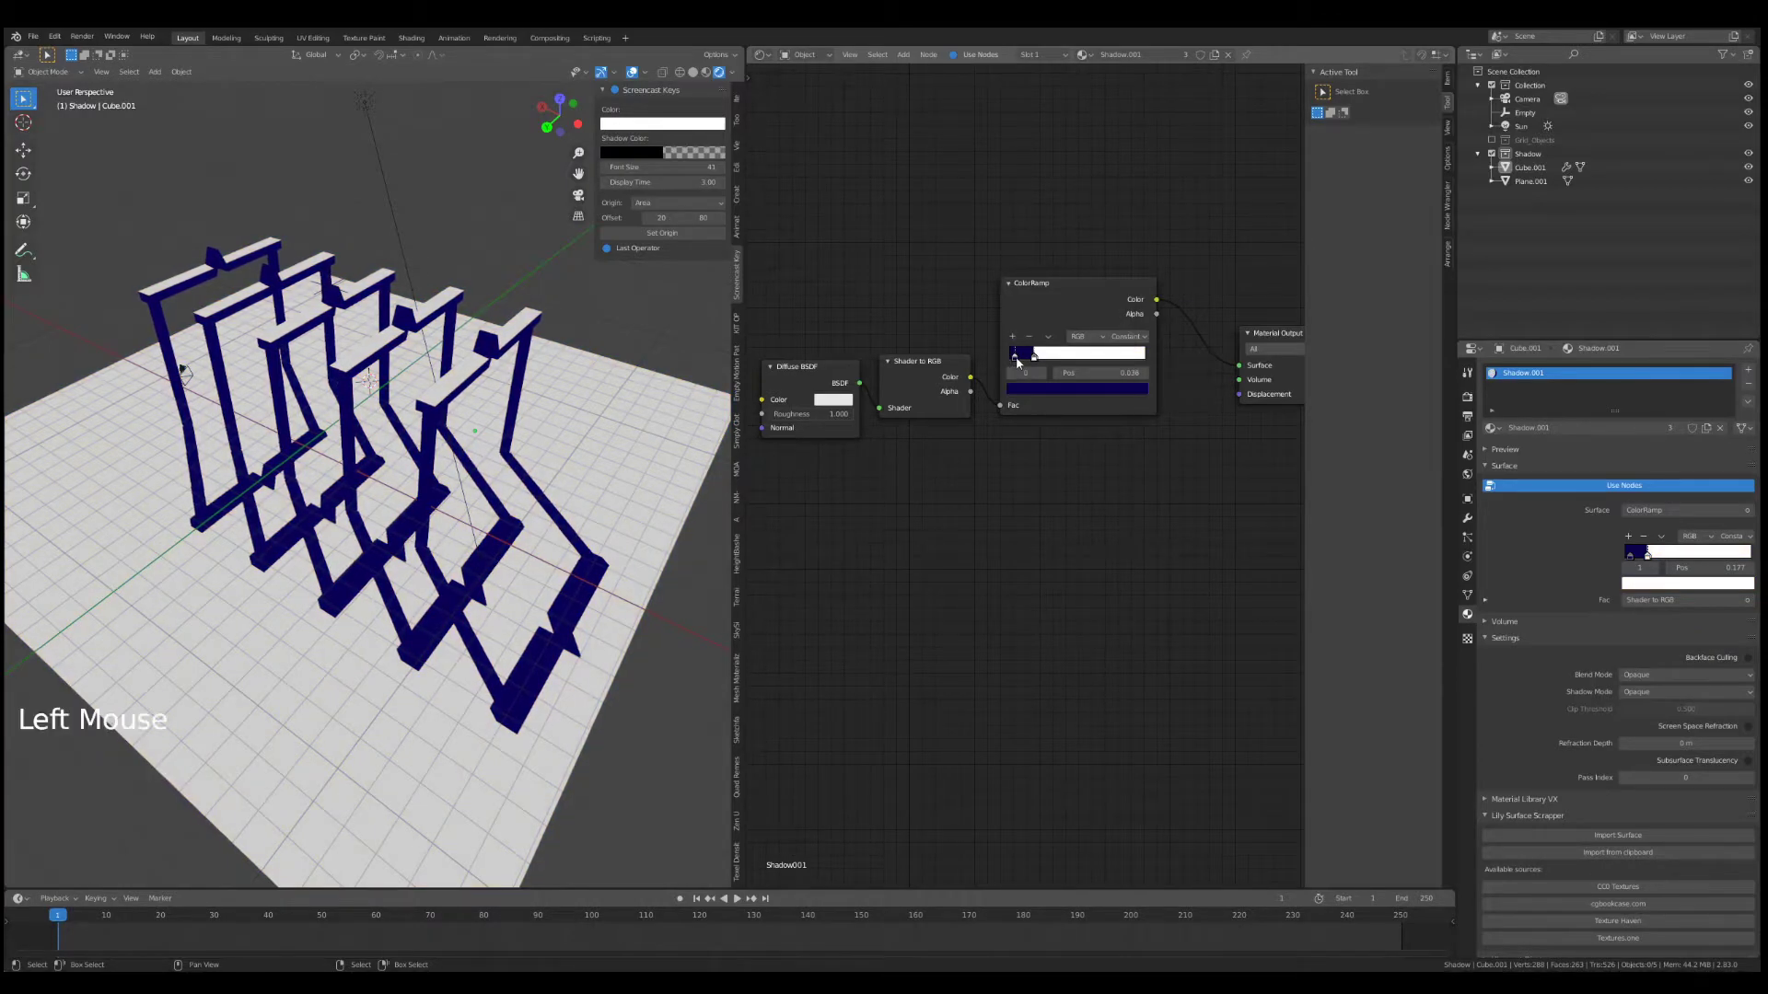
{"action": "left_click", "coordinate": [1047, 389]}
{"action": "left_click_drag", "start_coordinate": [1121, 281], "coordinate": [1120, 296]}
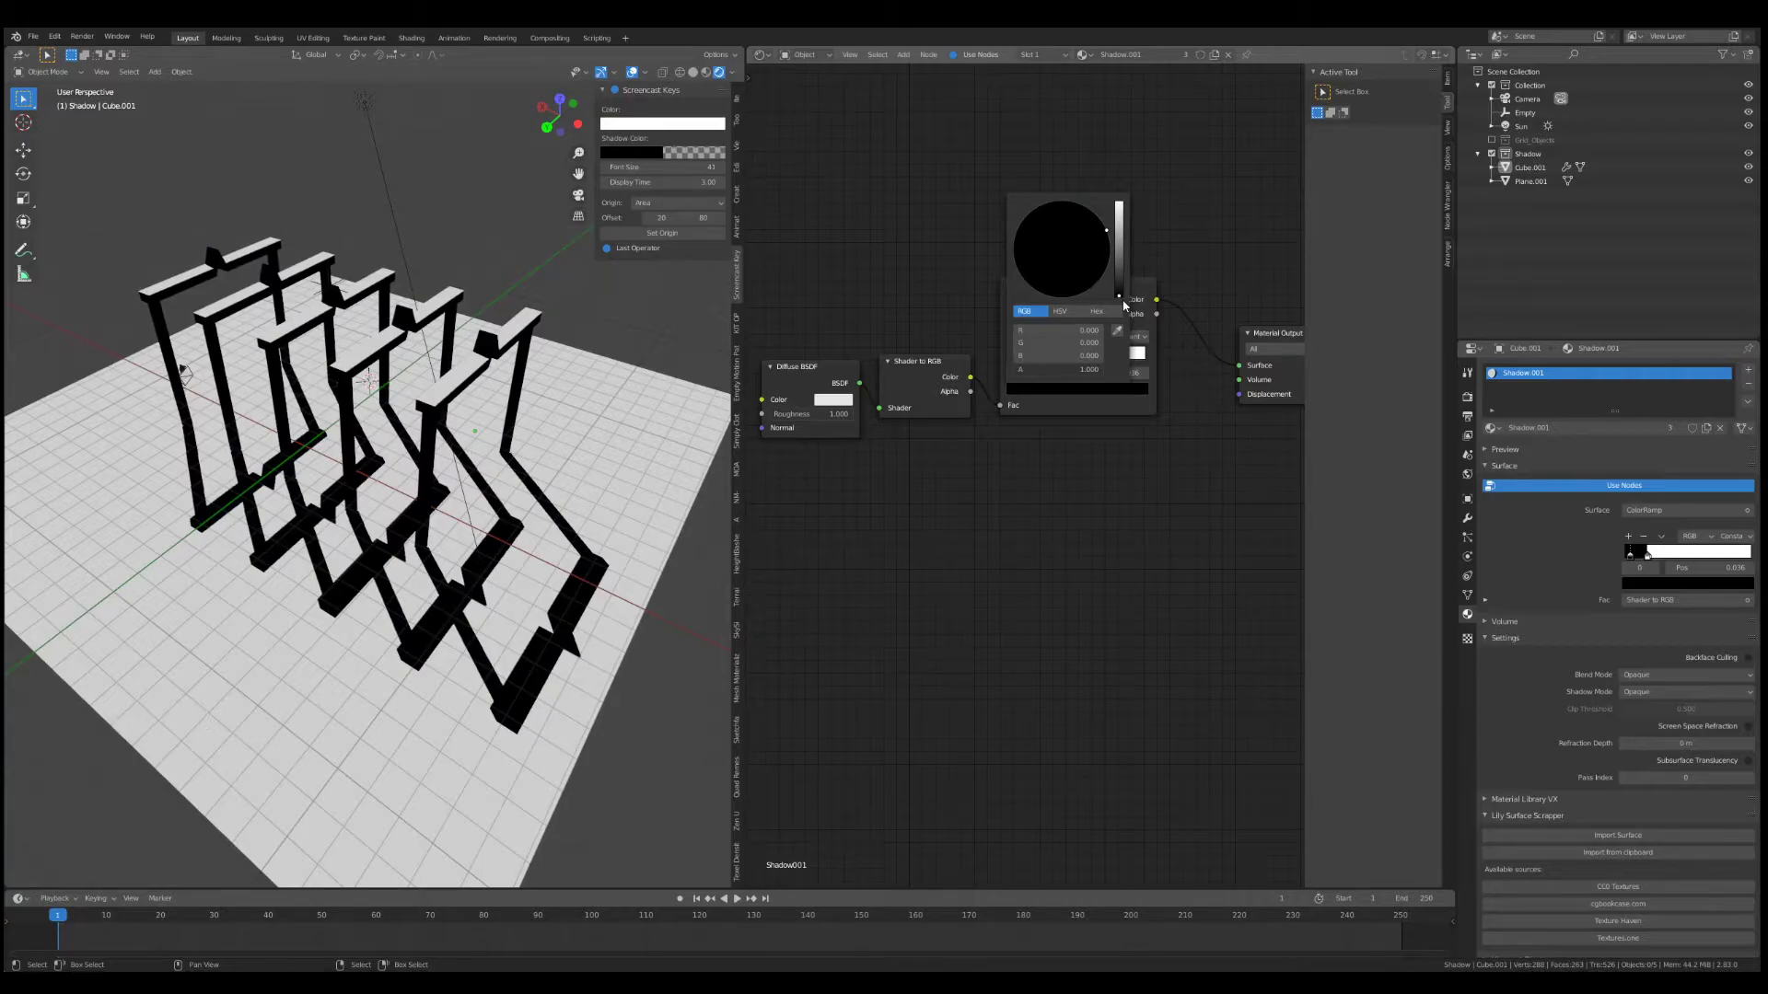
{"action": "middle_click_drag", "start_coordinate": [526, 411], "coordinate": [442, 363]}
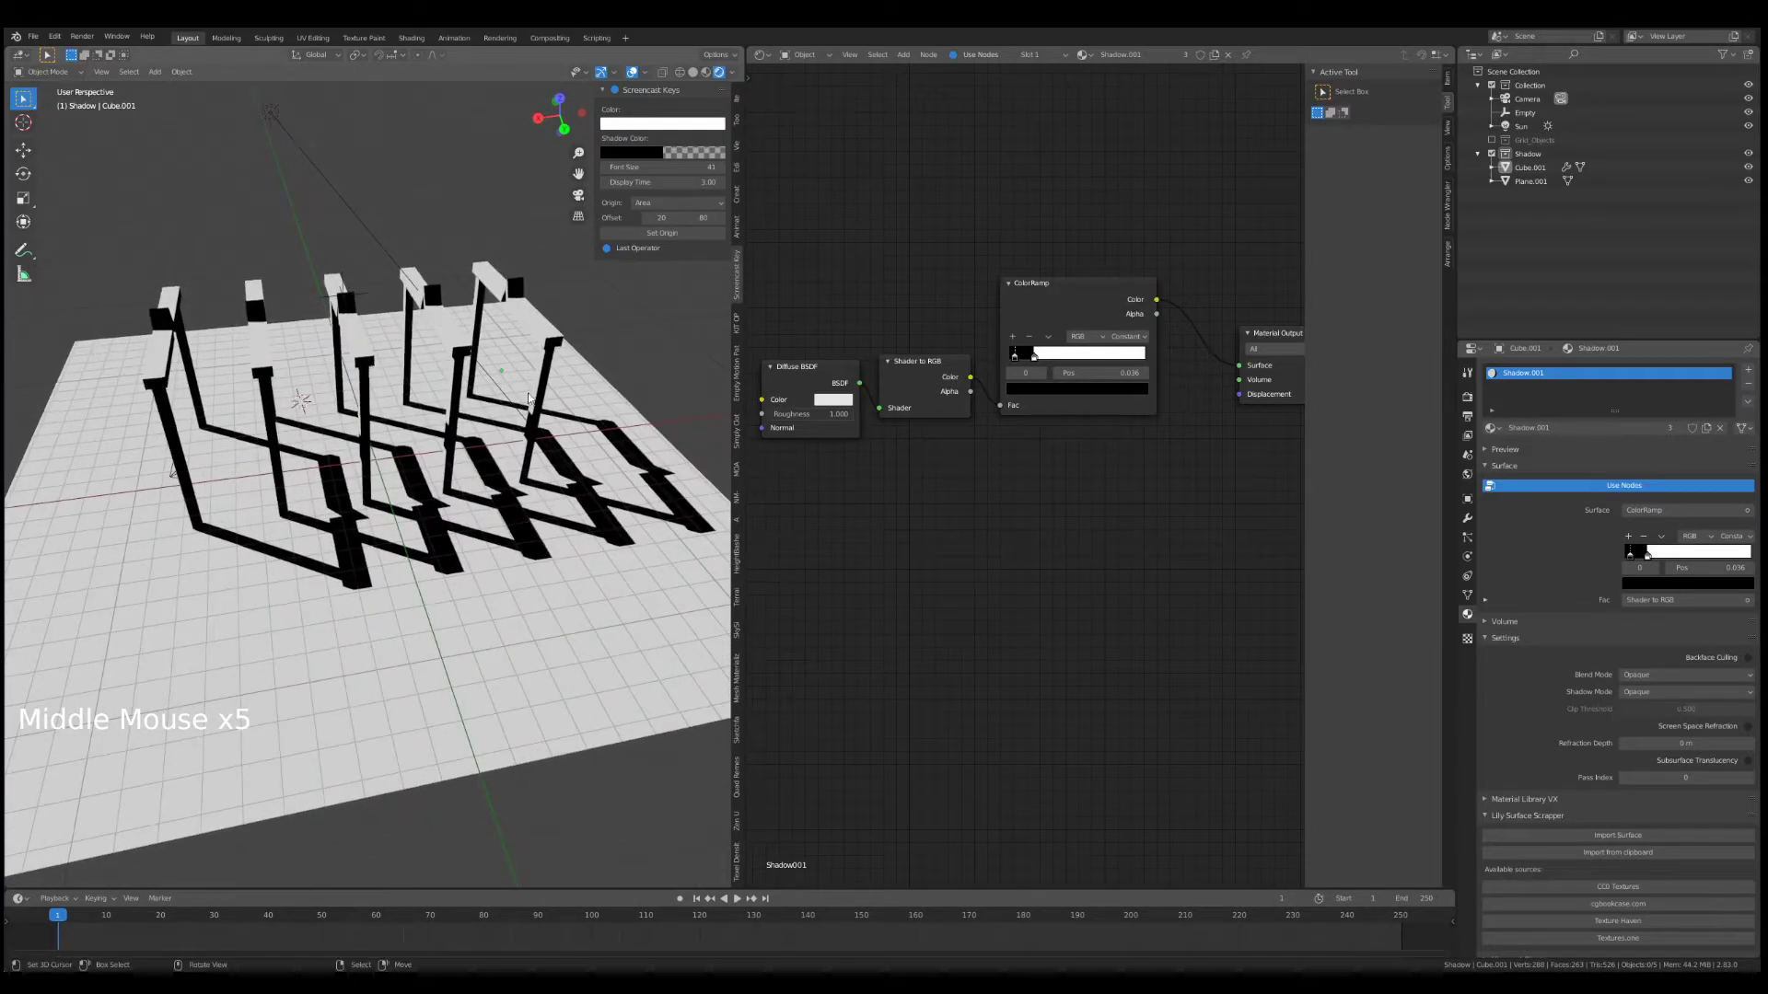
- Select the sun light and rotate it freely about the global Z axis, followed by the global X axis
{"action": "right_click", "coordinate": [261, 119]}
{"action": "key", "text": "r"}
{"action": "key", "text": "z"}
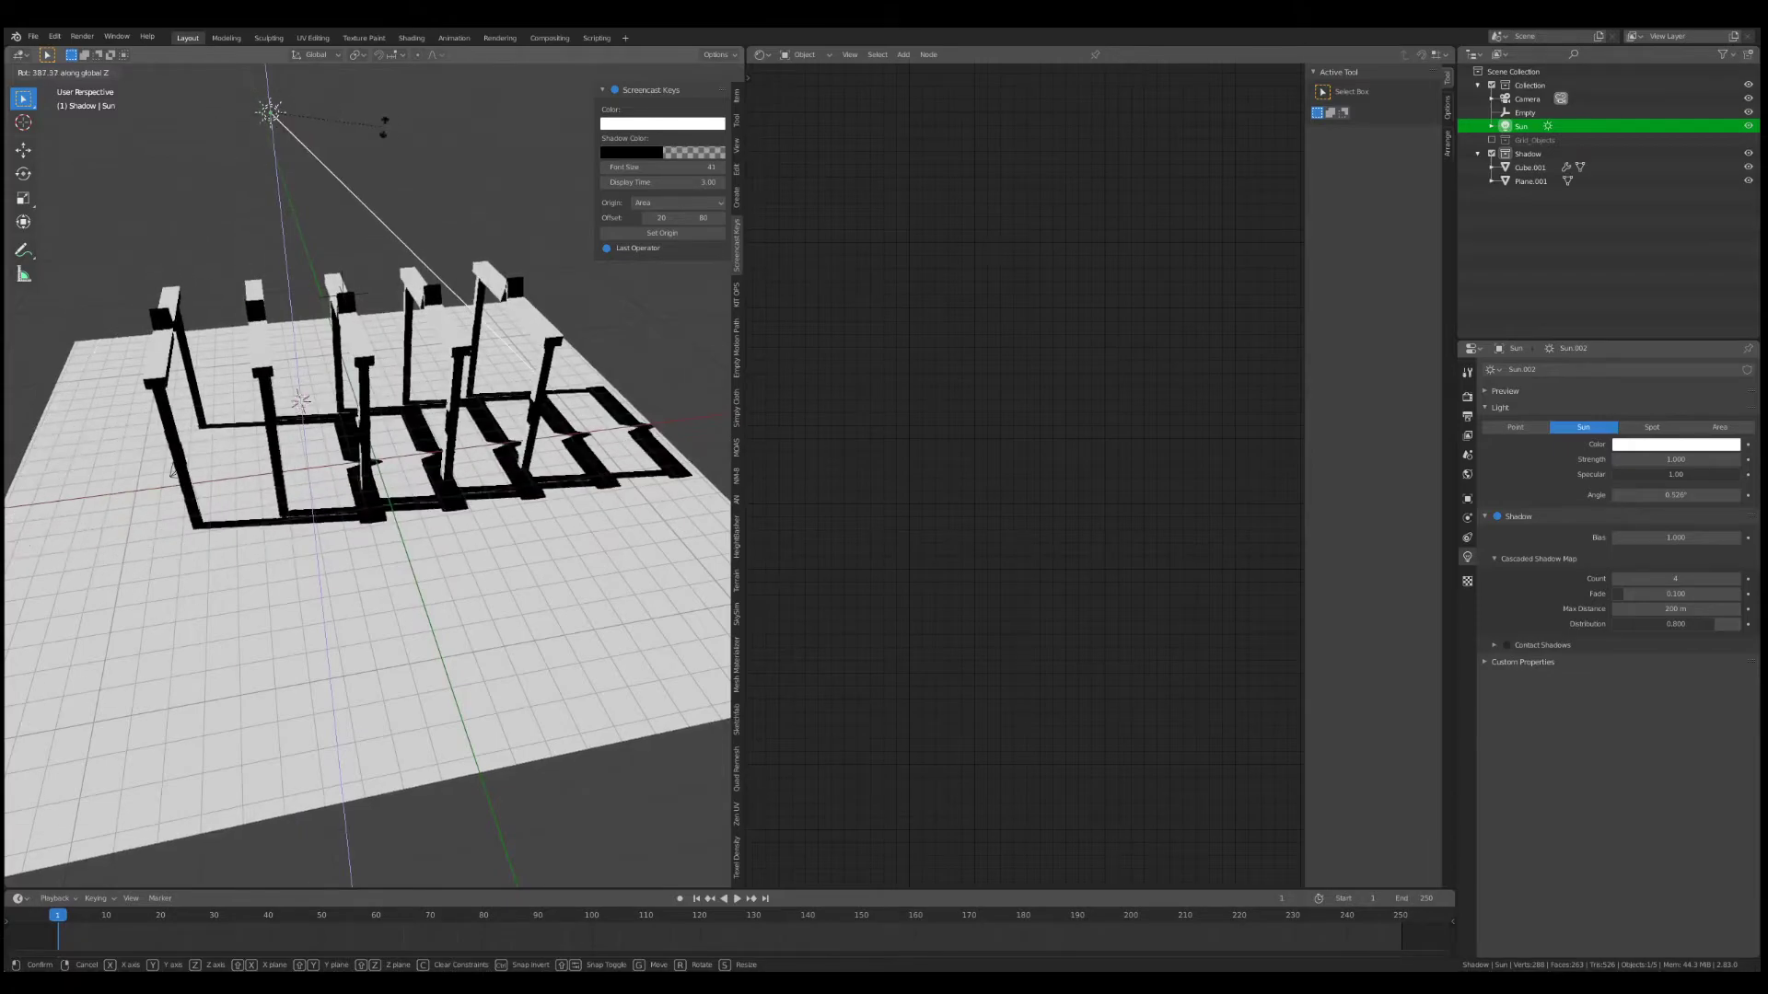
{"action": "left_click", "coordinate": [230, 327]}
{"action": "middle_click_drag", "start_coordinate": [230, 327], "coordinate": [401, 364]}
{"action": "key", "text": "r"}
{"action": "key", "text": "x"}
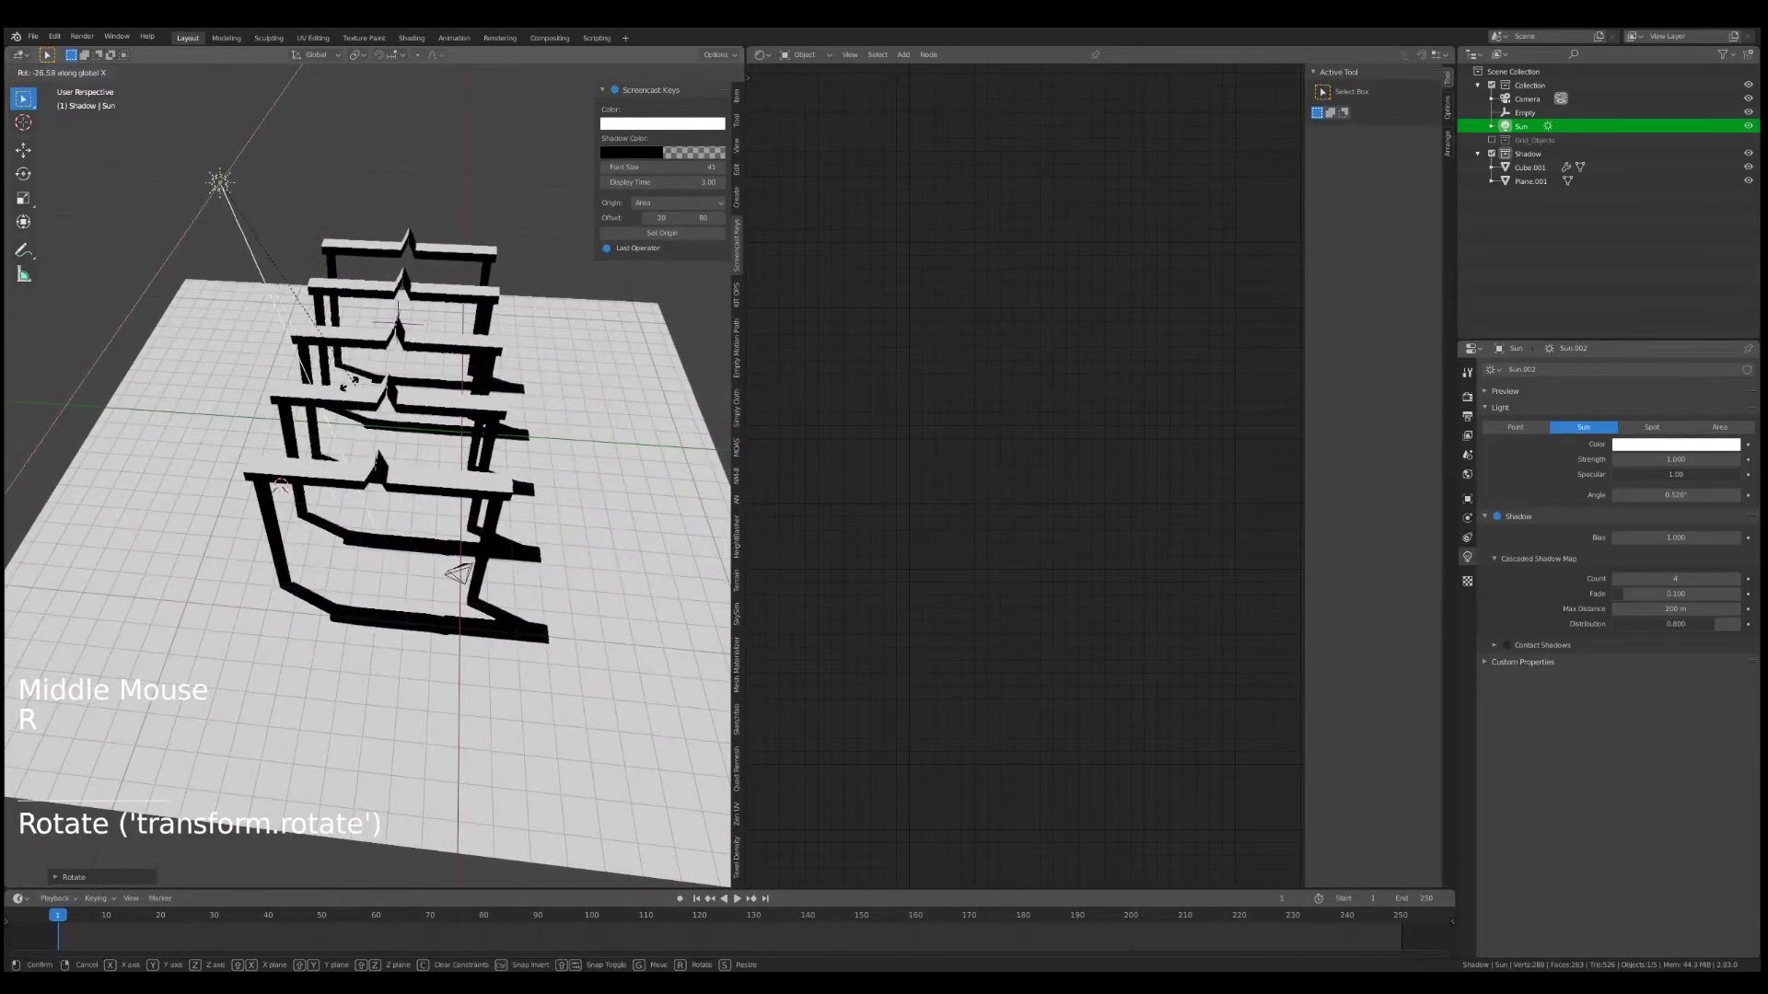
{"action": "left_click", "coordinate": [342, 214]}
- Turn the sun light further about the global Z axis and tilt it about the global Y axis
{"action": "key", "text": "r"}
{"action": "key", "text": "z"}
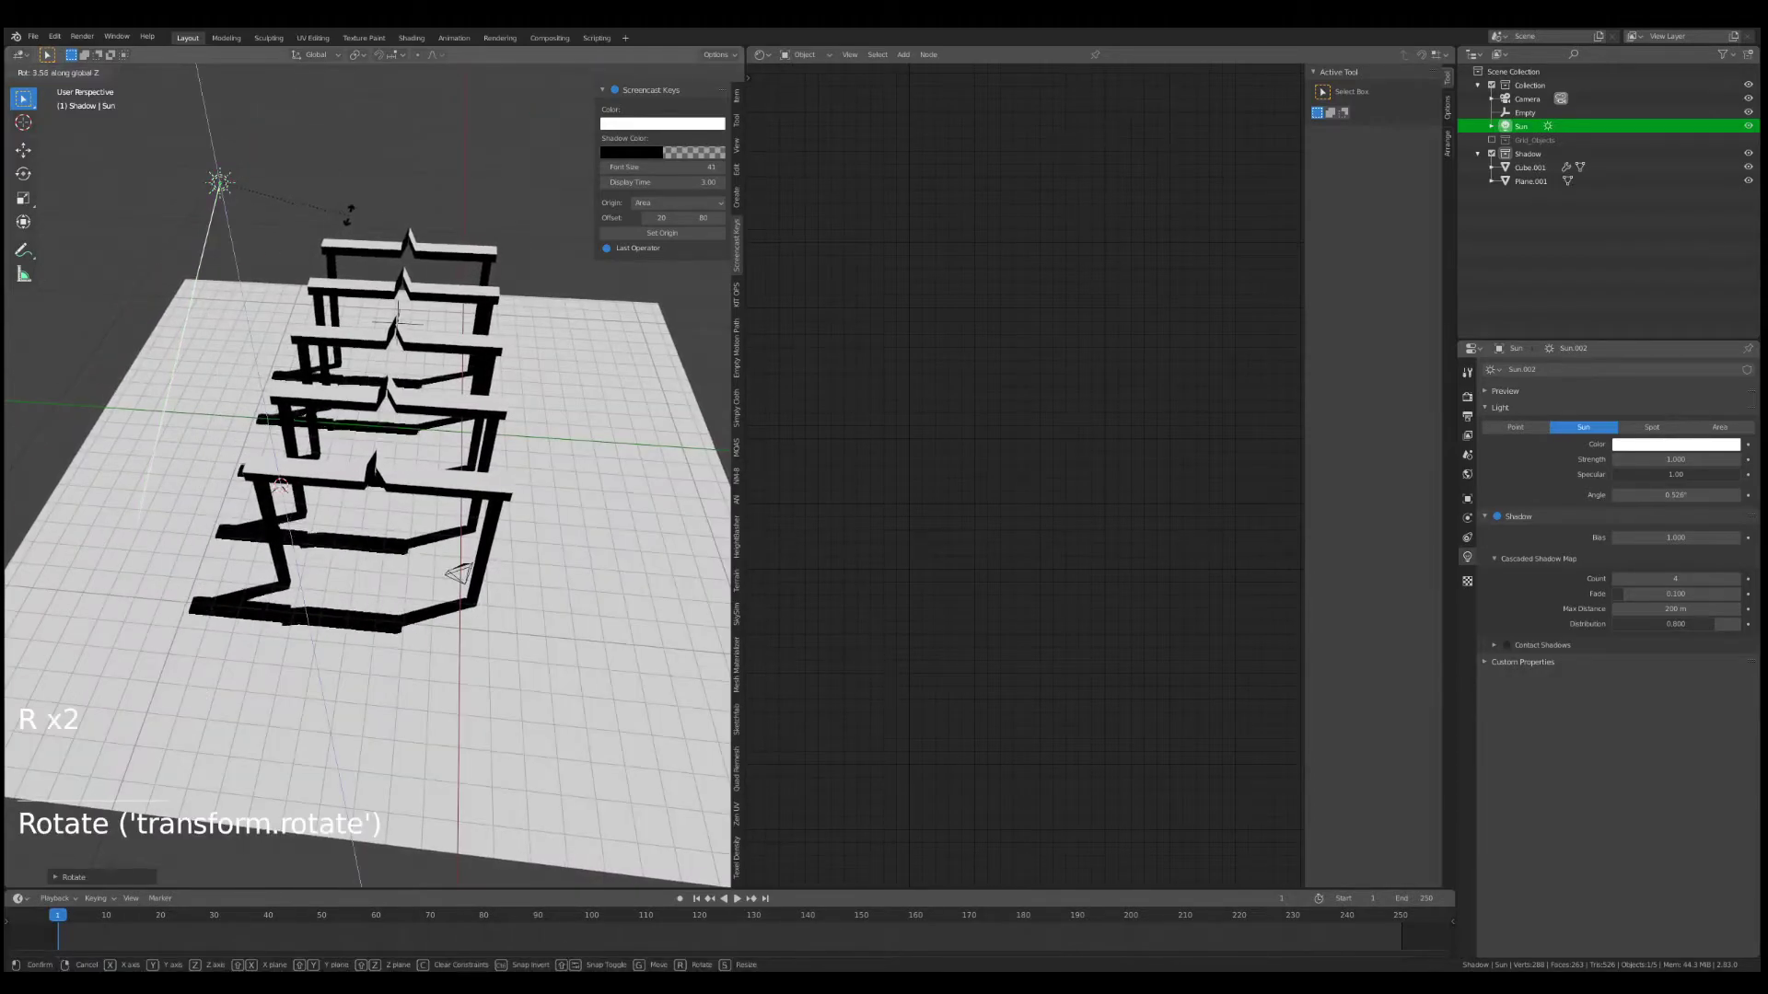
{"action": "left_click", "coordinate": [502, 421]}
{"action": "key", "text": "r"}
{"action": "key", "text": "y"}
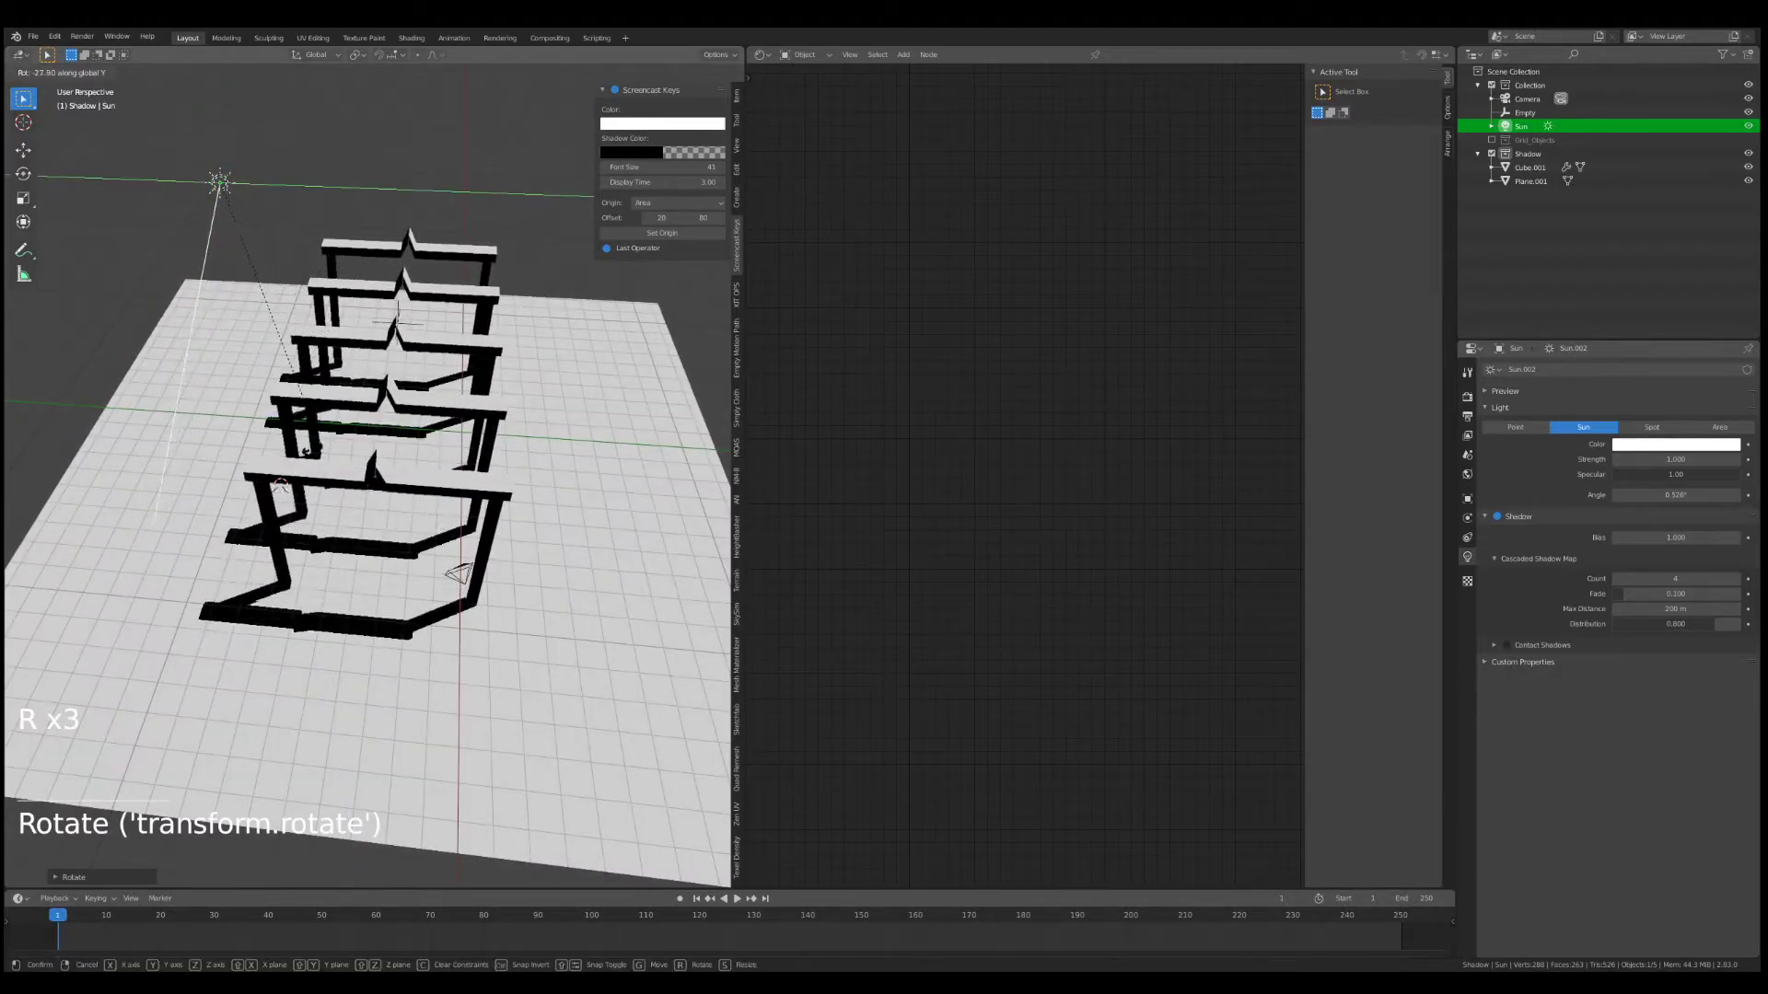
{"action": "left_click", "coordinate": [276, 442]}
{"action": "middle_click_drag", "start_coordinate": [276, 442], "coordinate": [280, 350]}
- Select the floor plane, try Ease interpolation on its ColorRamp and move the white stop to position 0.991
{"action": "right_click", "coordinate": [522, 486]}
{"action": "scroll", "coordinate": [553, 423], "scroll_direction": "up", "scroll_amount": 2}
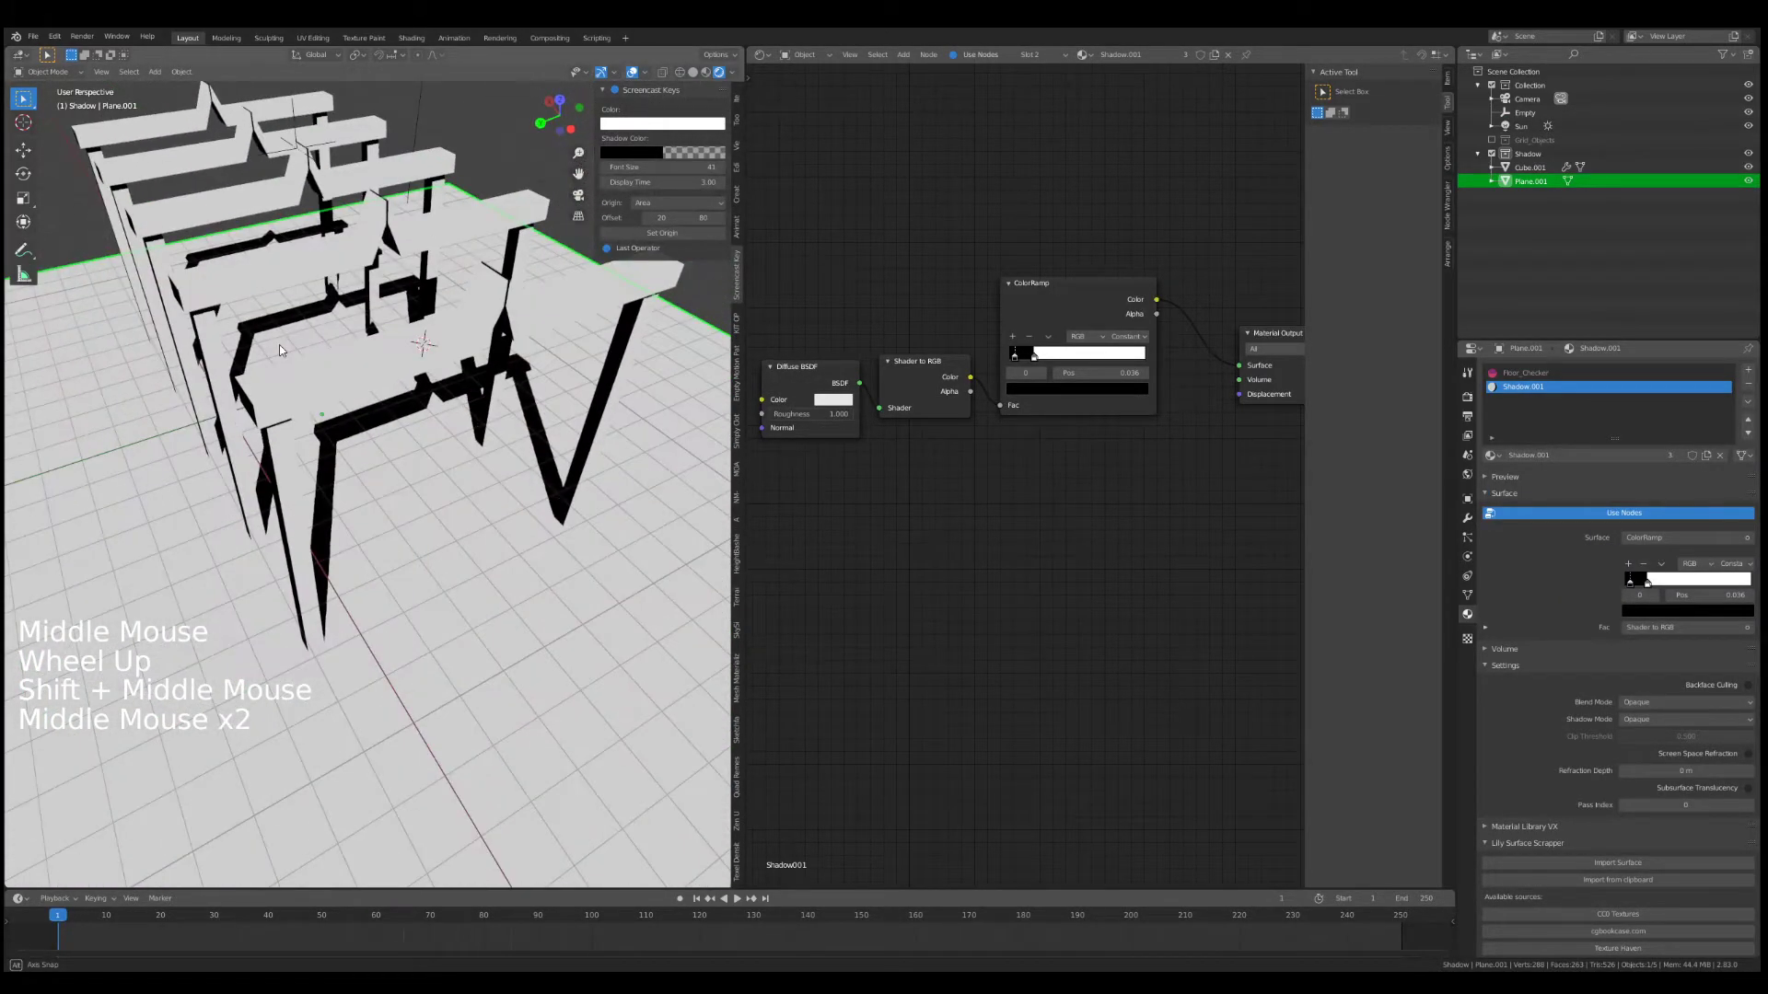
{"action": "middle_click_drag", "start_coordinate": [472, 370], "coordinate": [387, 382]}
{"action": "scroll", "coordinate": [368, 354], "scroll_direction": "down", "scroll_amount": 2}
{"action": "scroll", "coordinate": [399, 367], "scroll_direction": "up", "scroll_amount": 1}
{"action": "left_click", "coordinate": [1124, 337]}
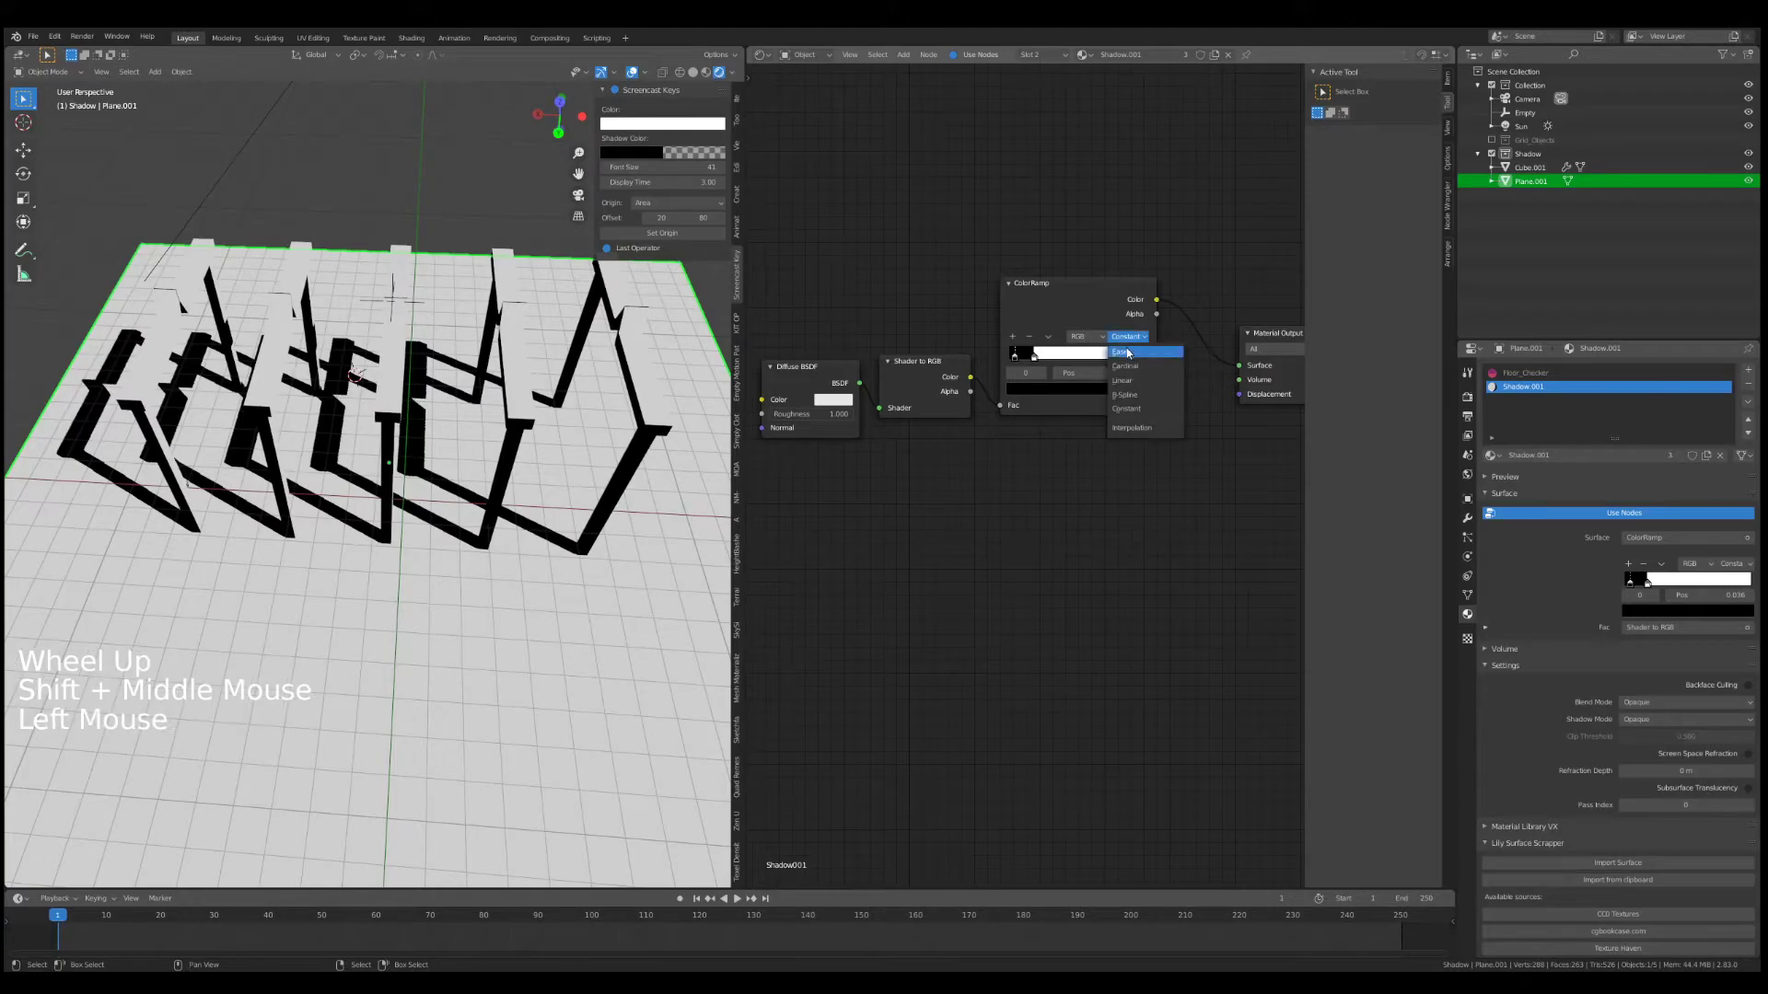
{"action": "left_click", "coordinate": [1125, 352]}
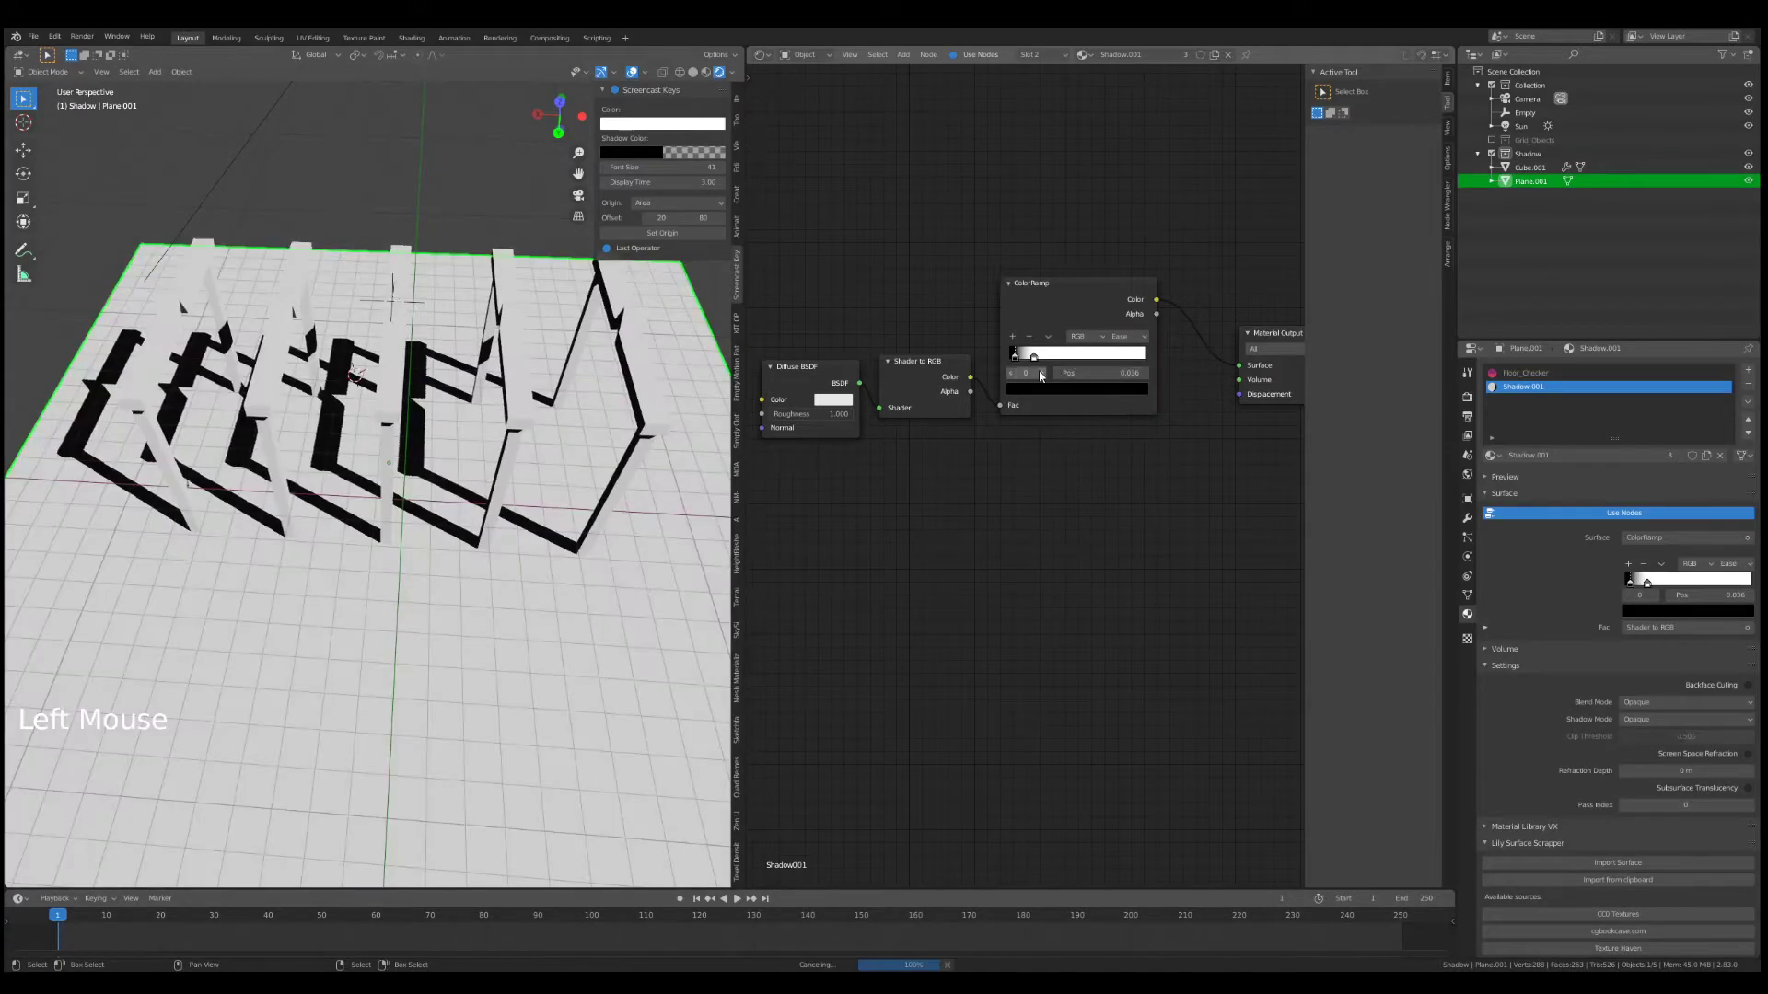
{"action": "left_click_drag", "start_coordinate": [1034, 358], "coordinate": [1153, 362]}
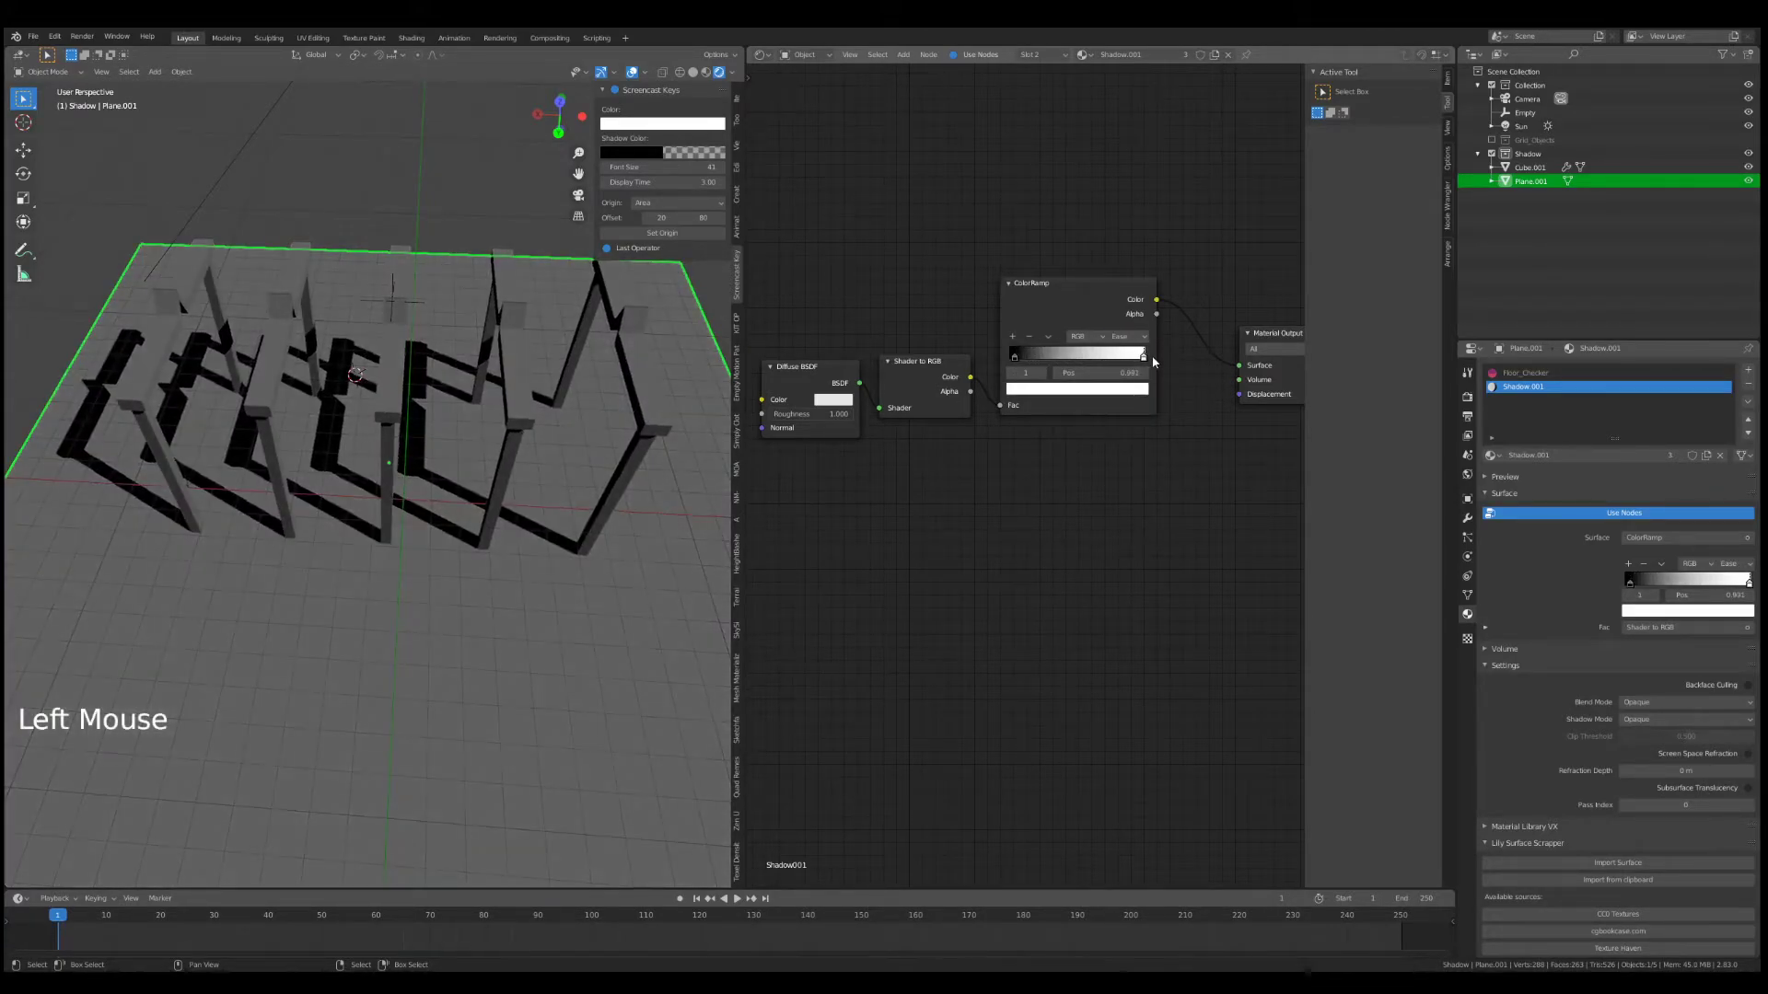
{"action": "middle_click_drag", "start_coordinate": [549, 367], "coordinate": [569, 310]}
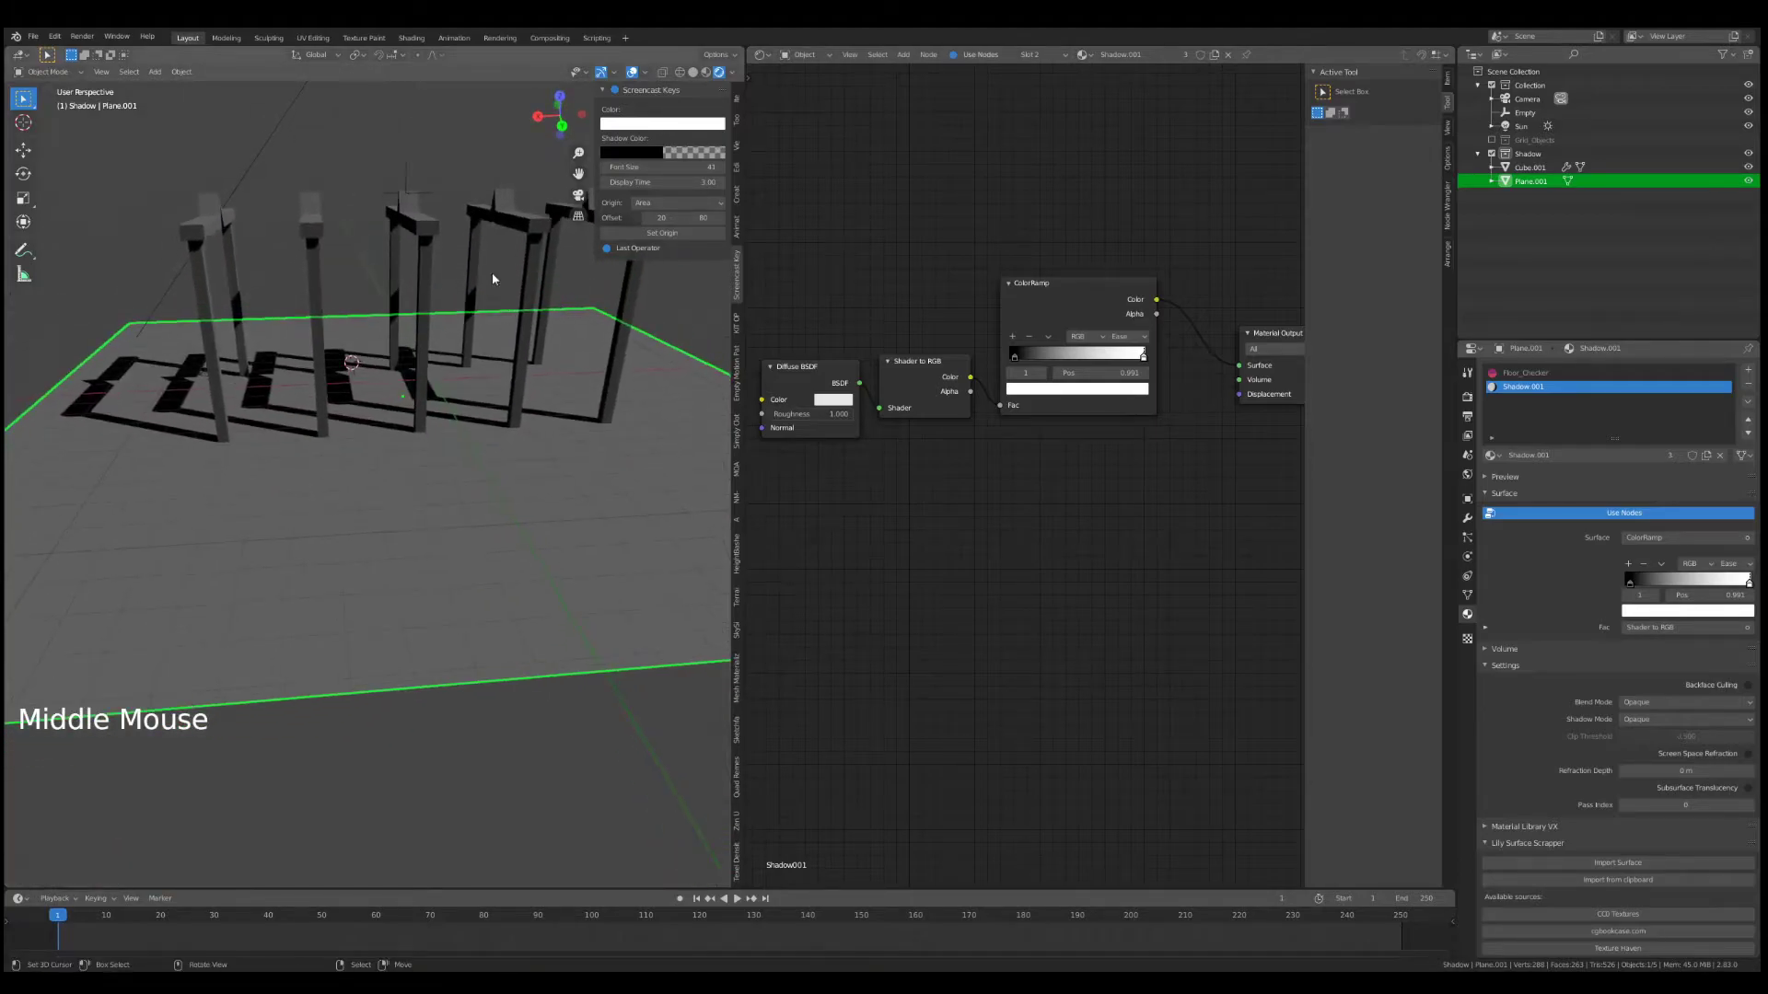
- Set the ColorRamp back to Constant interpolation and move the white stop to about position 0.2
{"action": "left_click", "coordinate": [1145, 337]}
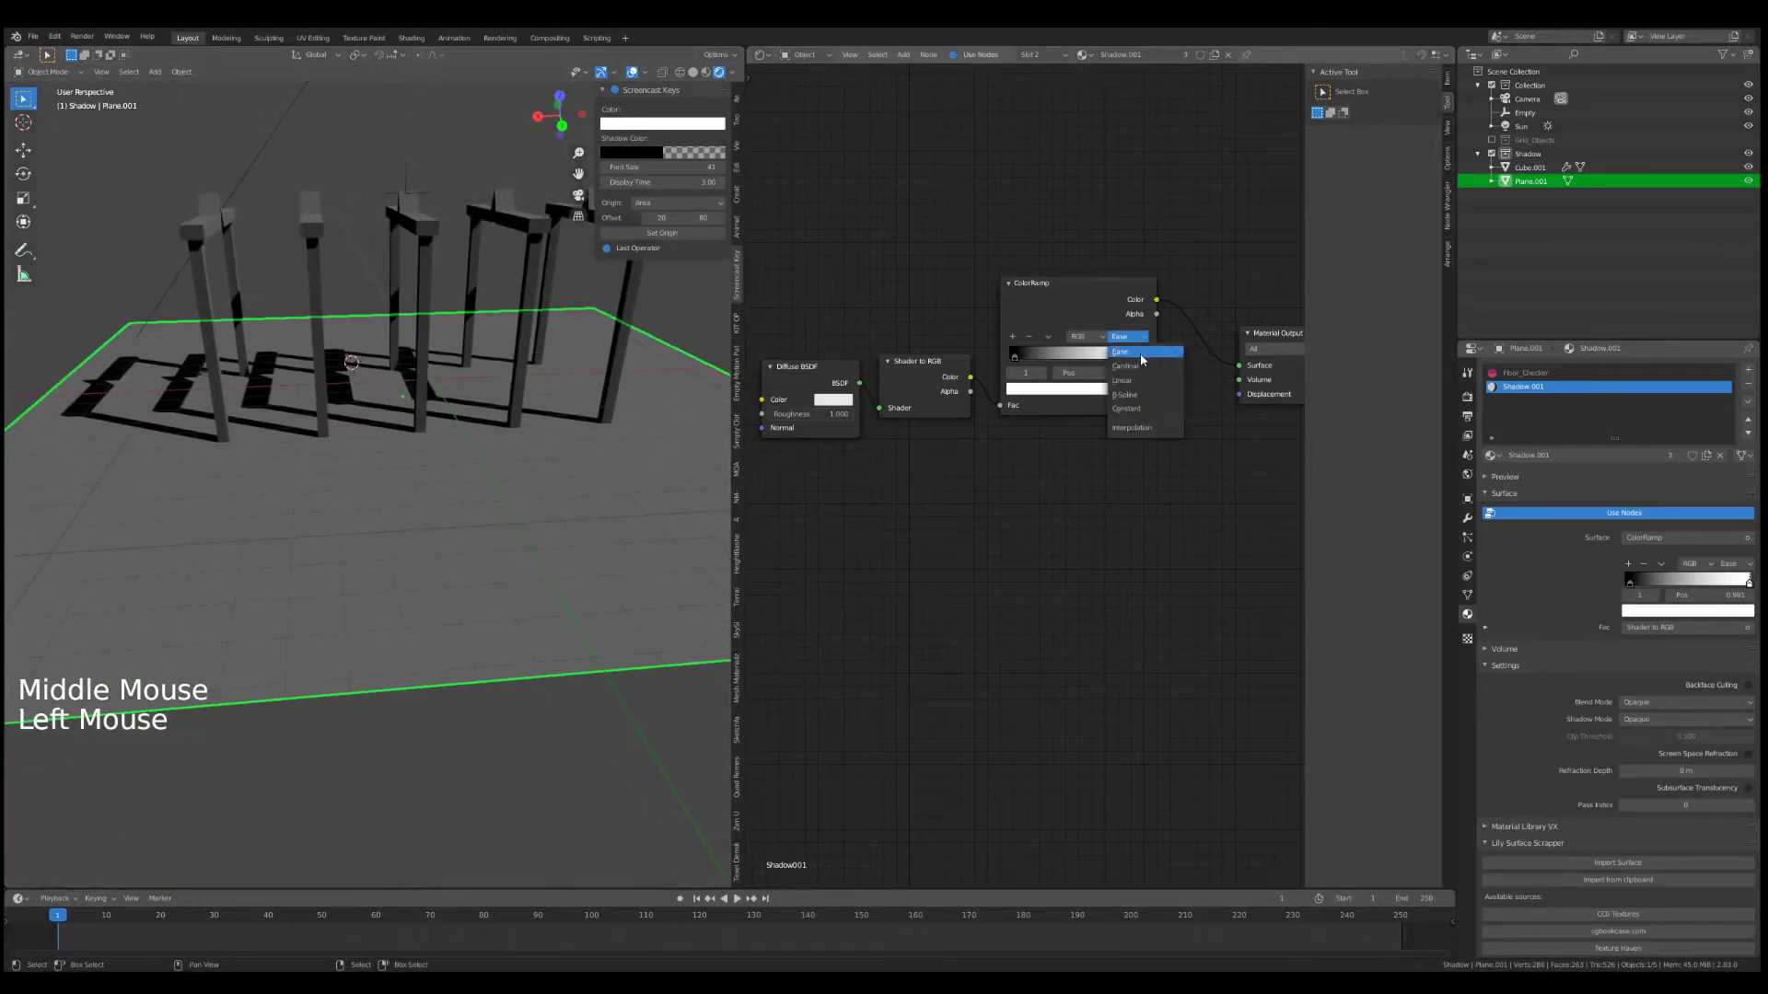
{"action": "left_click", "coordinate": [1138, 411]}
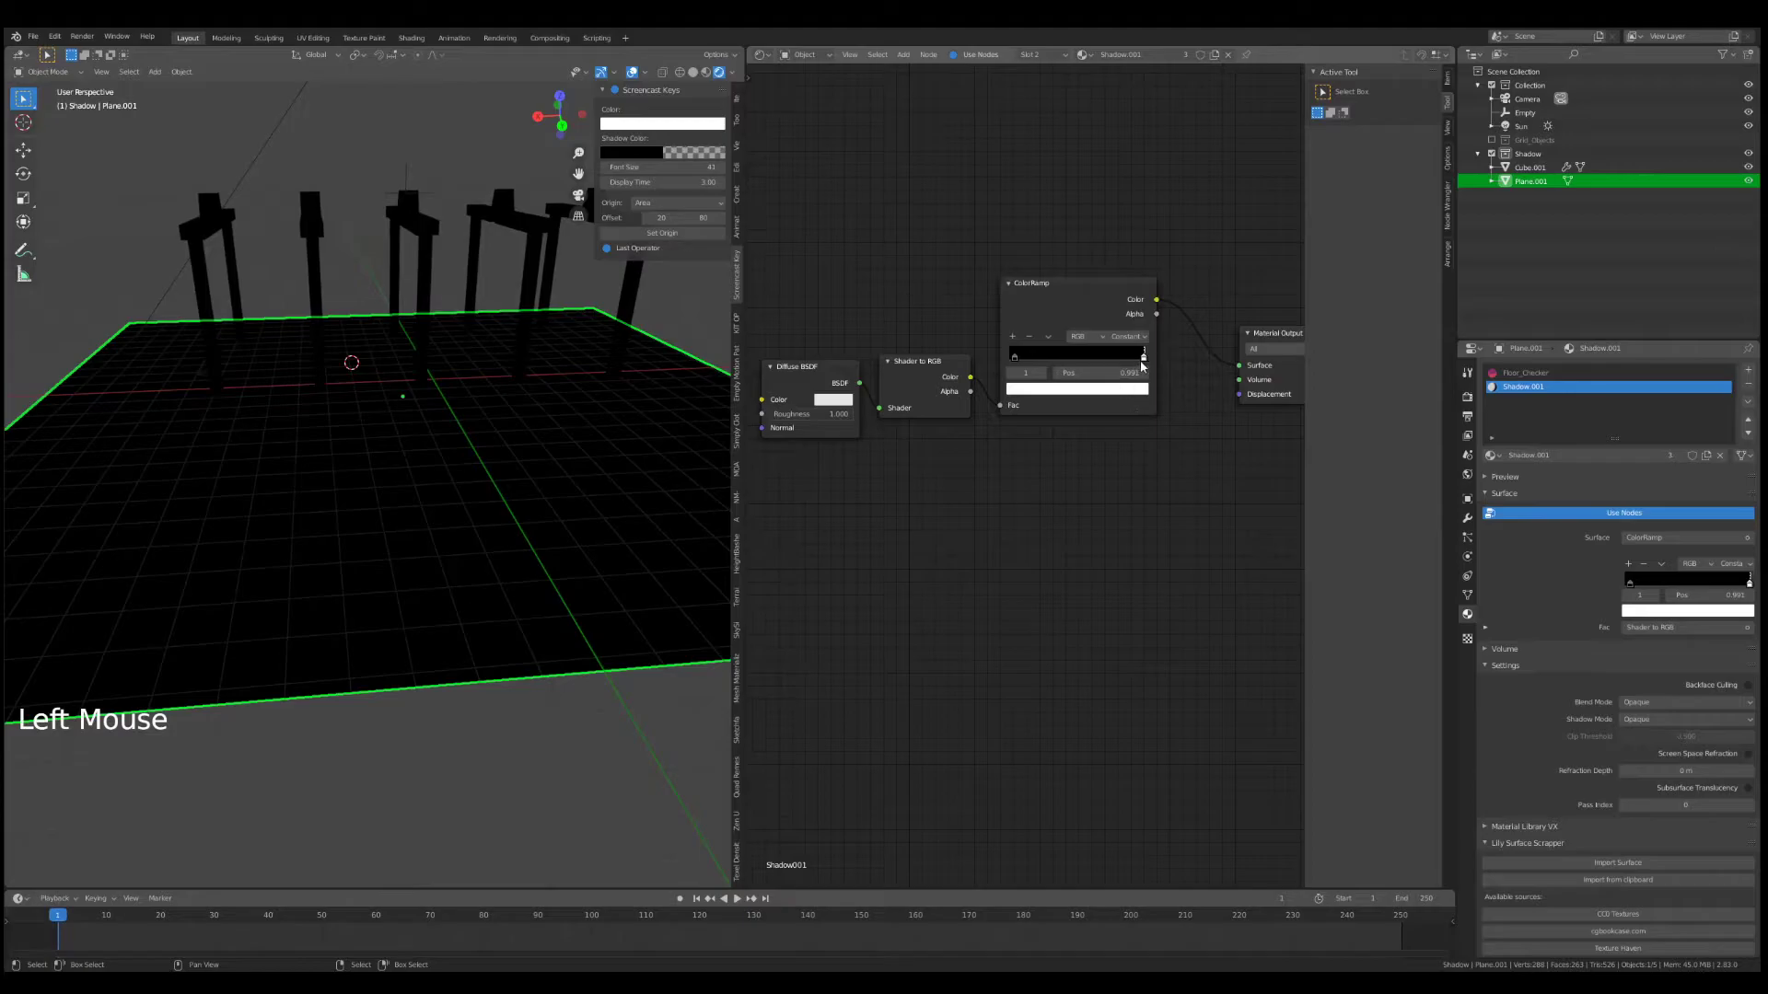
{"action": "left_click_drag", "start_coordinate": [1041, 362], "coordinate": [1030, 360]}
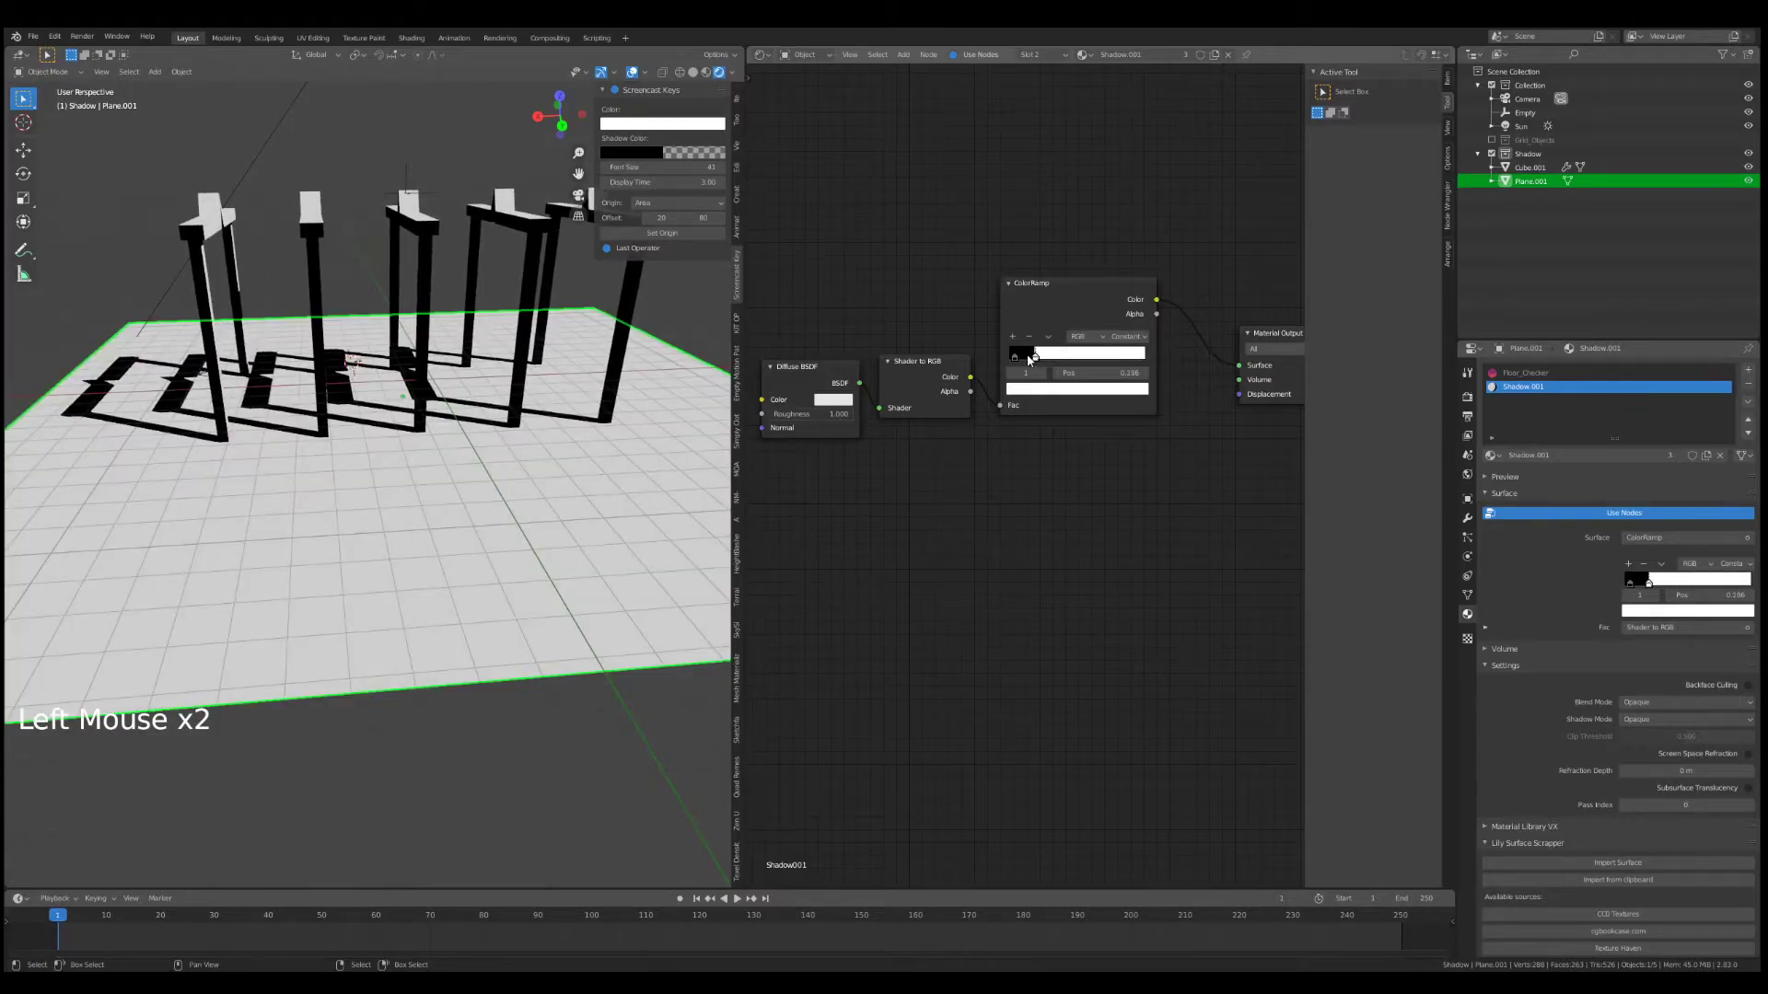
- Add a middle stop to the ColorRamp and place it between the black and white stops at position 0.145
{"action": "left_click", "coordinate": [1012, 337]}
{"action": "scroll", "coordinate": [1026, 479], "scroll_direction": "up", "scroll_amount": 8}
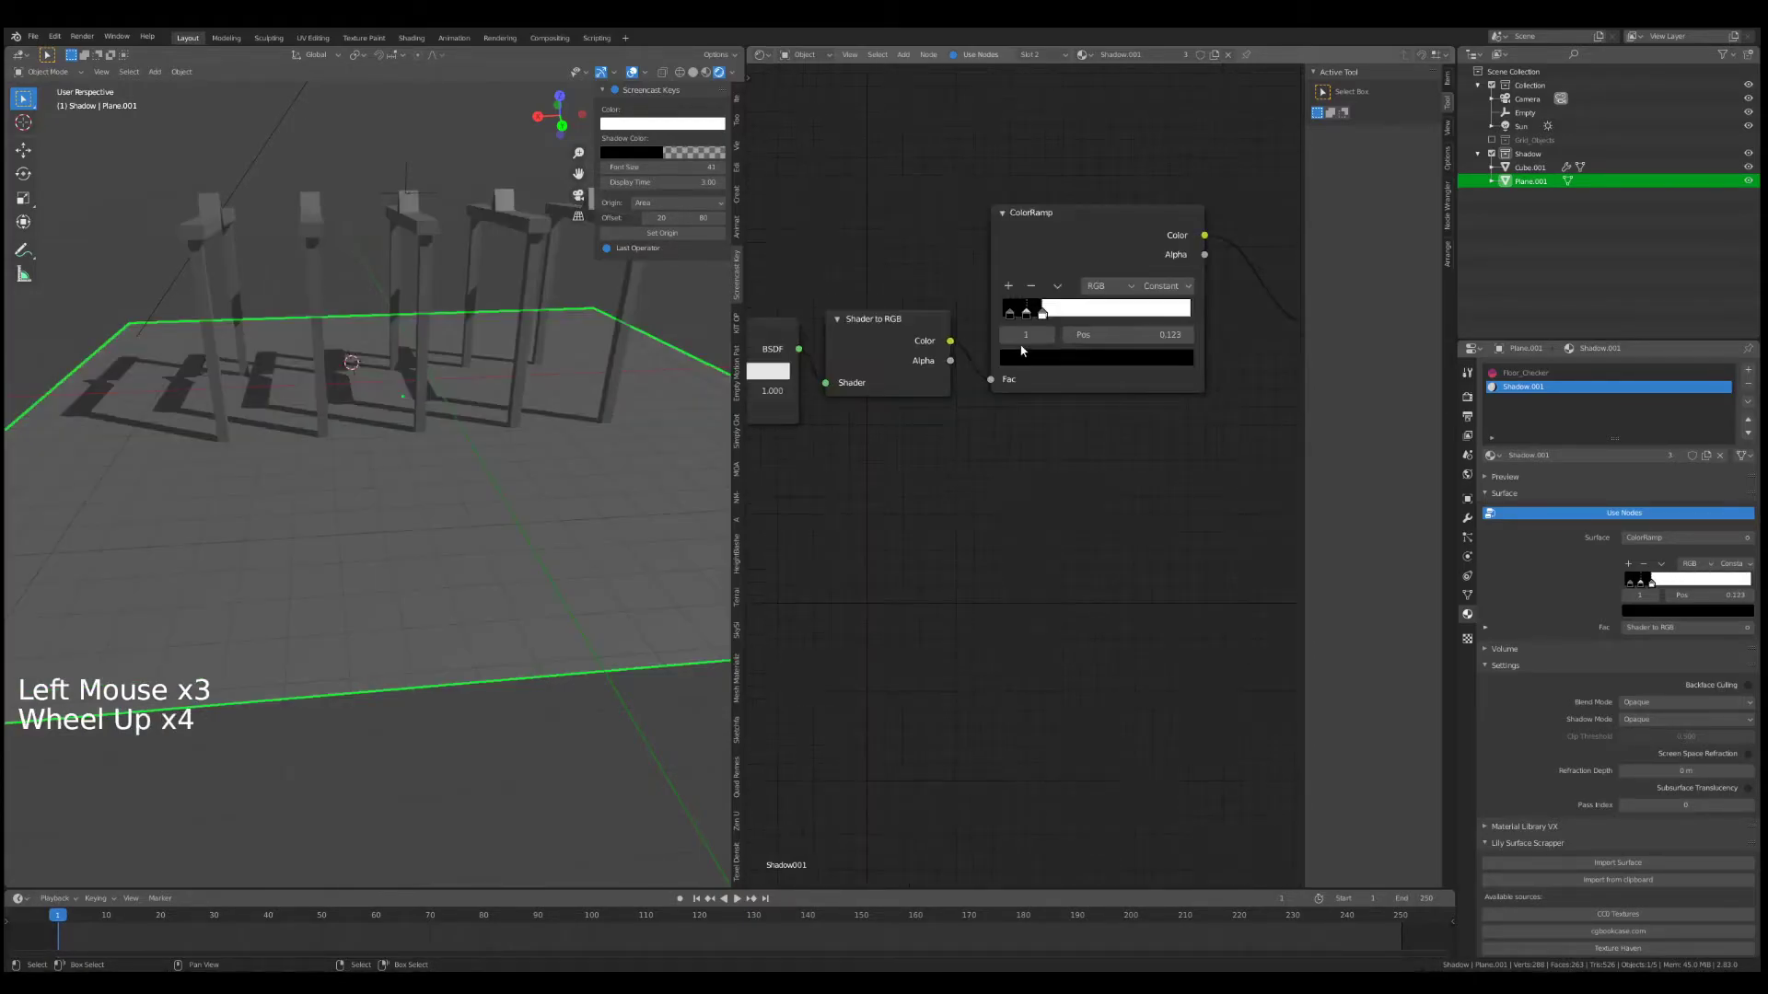
{"action": "scroll", "coordinate": [983, 440], "scroll_direction": "up", "scroll_amount": 1}
{"action": "middle_click_drag", "start_coordinate": [1060, 278], "coordinate": [969, 460]}
{"action": "scroll", "coordinate": [981, 440], "scroll_direction": "up", "scroll_amount": 3}
{"action": "mouse_move", "coordinate": [952, 428]}
{"action": "left_mouse_down"}
{"action": "mouse_move", "coordinate": [971, 427]}
{"action": "mouse_move", "coordinate": [931, 431]}
{"action": "mouse_move", "coordinate": [965, 426]}
{"action": "mouse_move", "coordinate": [948, 427]}
{"action": "left_mouse_up"}
{"action": "left_click", "coordinate": [929, 426]}
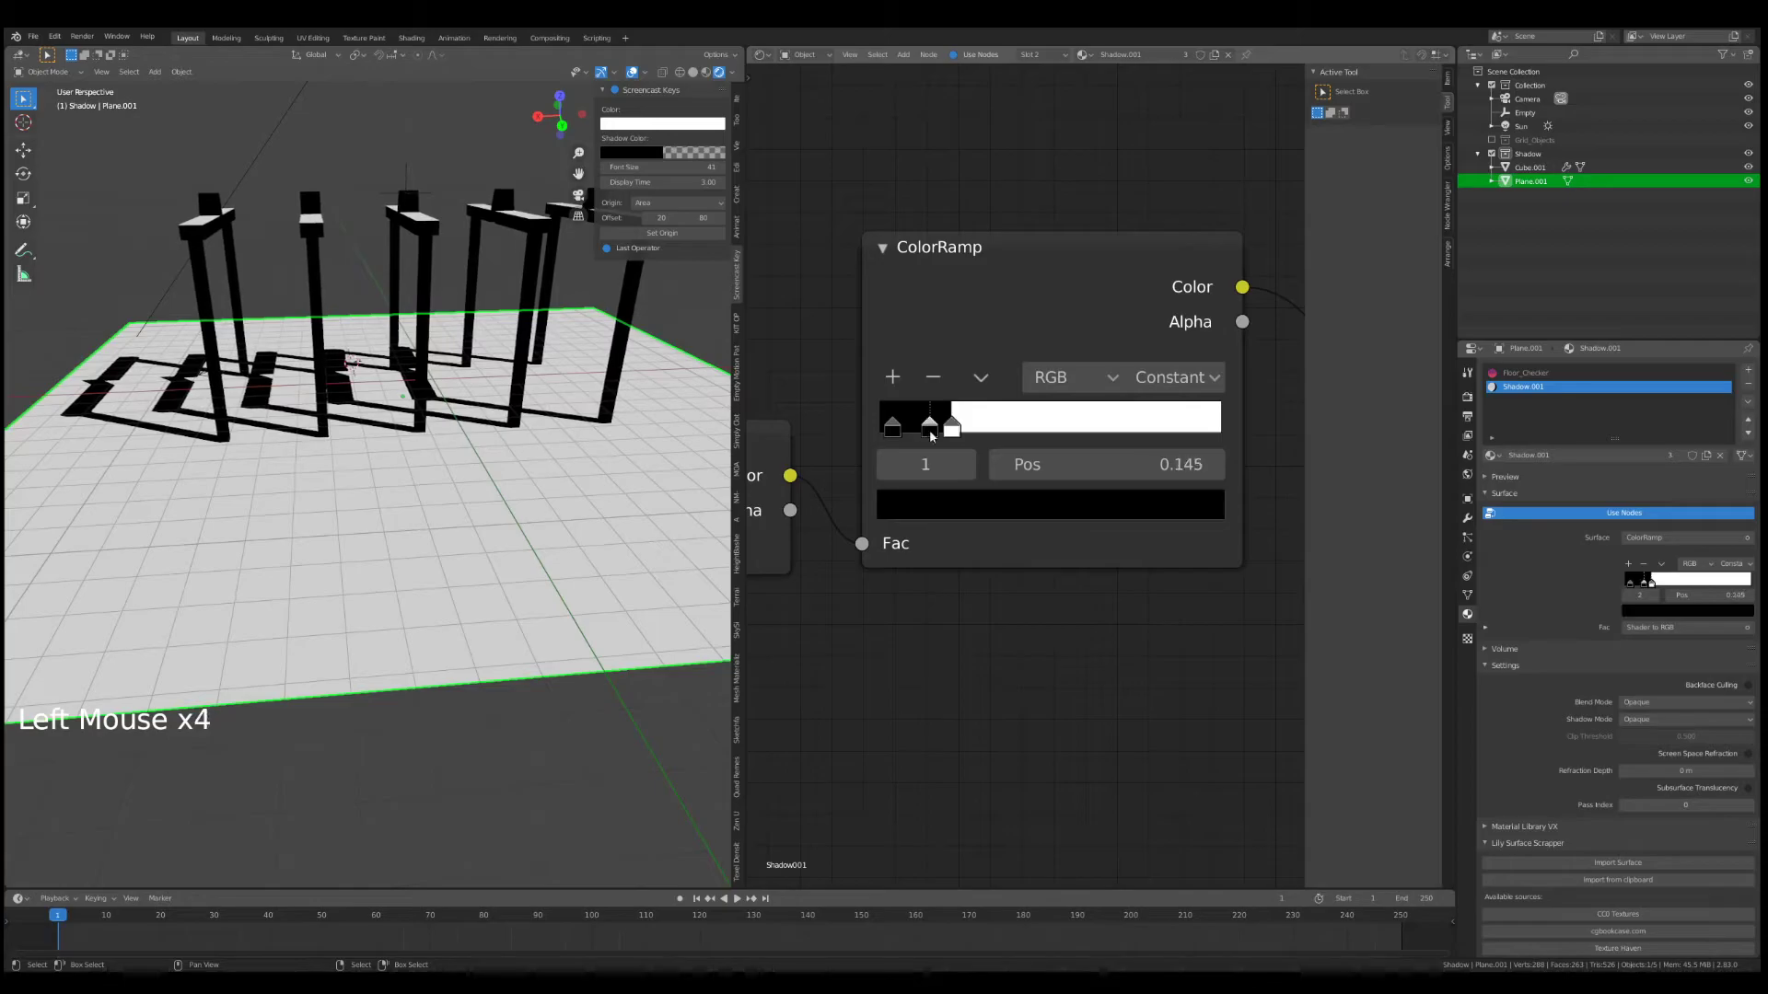
- Color the ColorRamp's middle stop dark gray and move it to position 0.114
{"action": "left_click", "coordinate": [957, 504]}
{"action": "left_click", "coordinate": [1148, 233]}
{"action": "middle_click_drag", "start_coordinate": [379, 258], "coordinate": [466, 293]}
{"action": "left_click_drag", "start_coordinate": [929, 426], "coordinate": [916, 431]}
{"action": "middle_click_drag", "start_coordinate": [419, 372], "coordinate": [365, 212]}
{"action": "scroll", "coordinate": [365, 185], "scroll_direction": "down", "scroll_amount": 2}
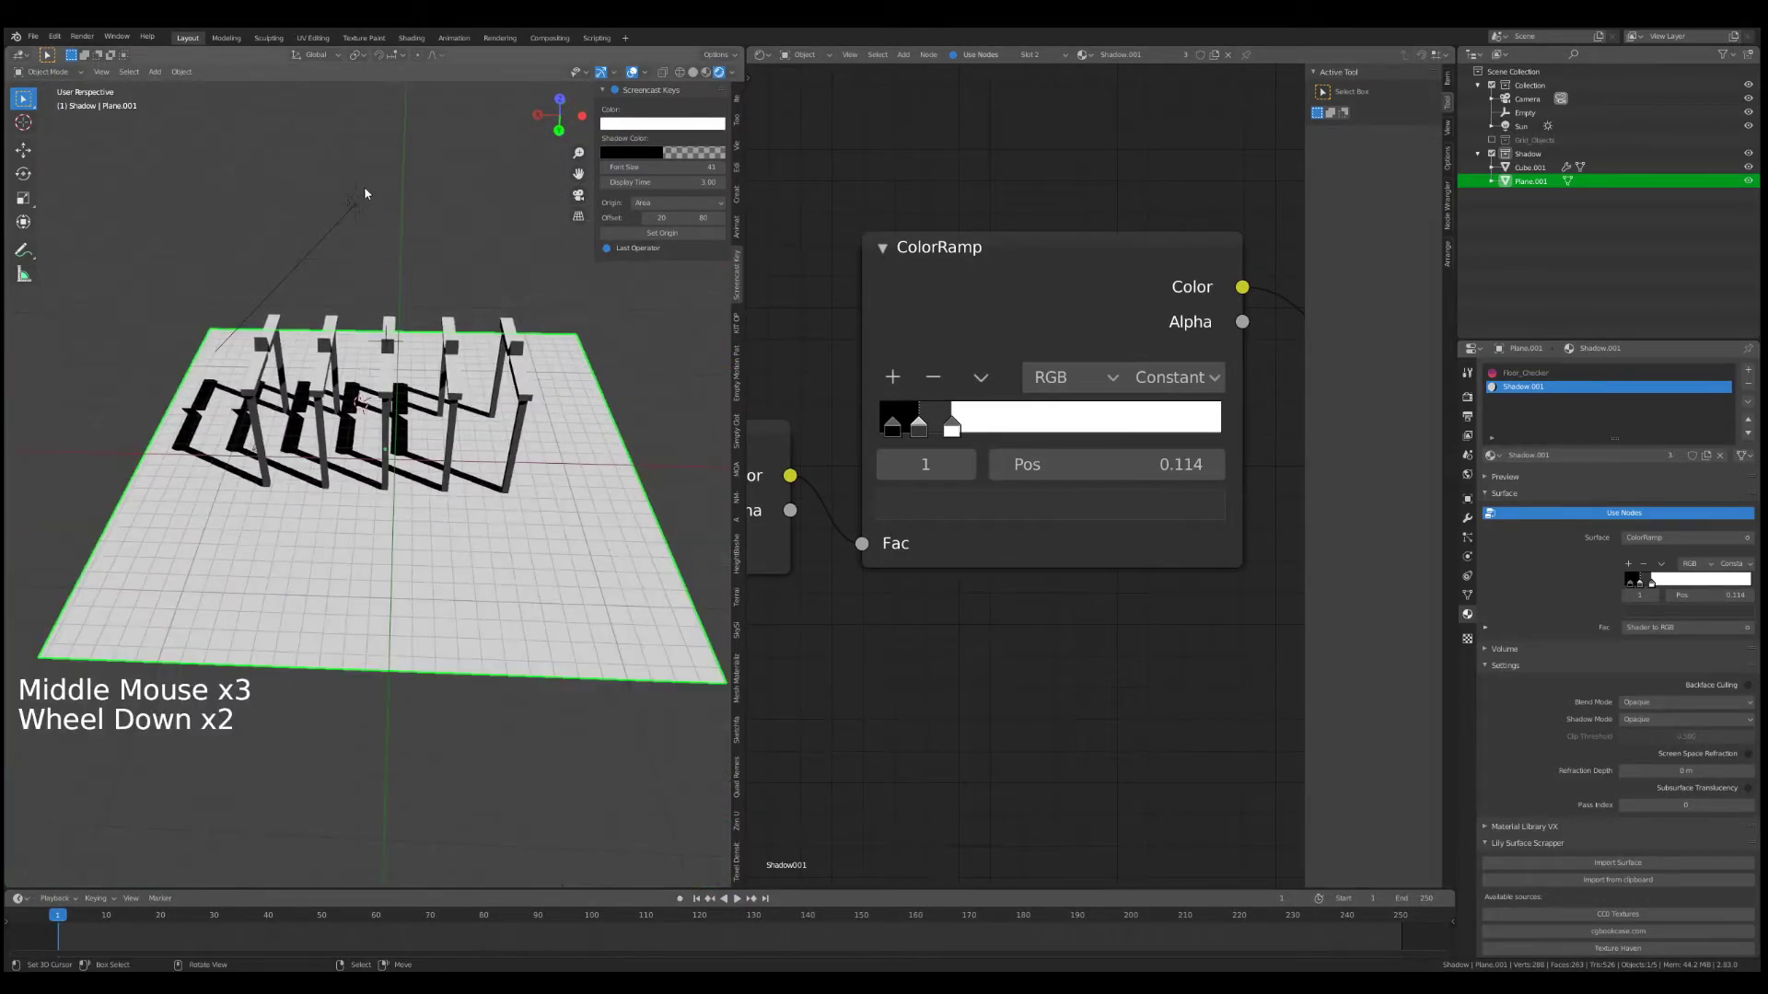
- Select the sun light and rotate it about the global X axis
{"action": "right_click", "coordinate": [356, 202]}
{"action": "key", "text": "r"}
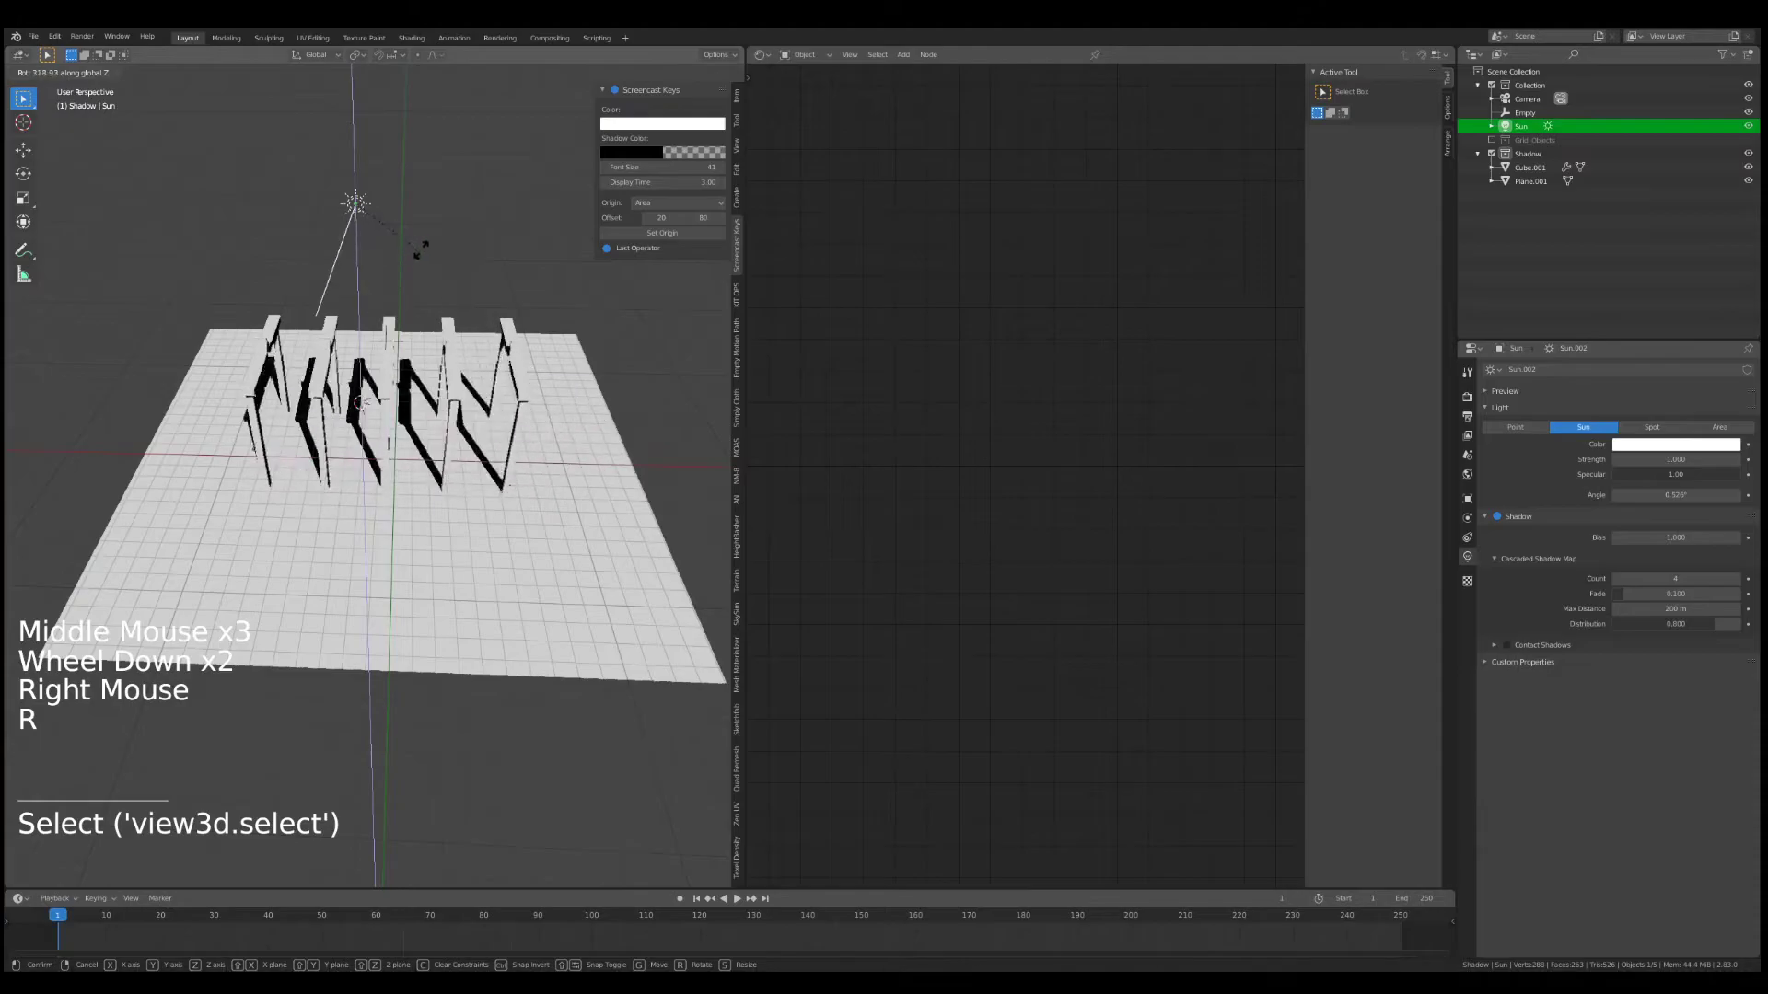
{"action": "right_click", "coordinate": [394, 230]}
{"action": "middle_click_drag", "start_coordinate": [416, 275], "coordinate": [439, 219]}
{"action": "key", "text": "r"}
{"action": "key", "text": "x"}
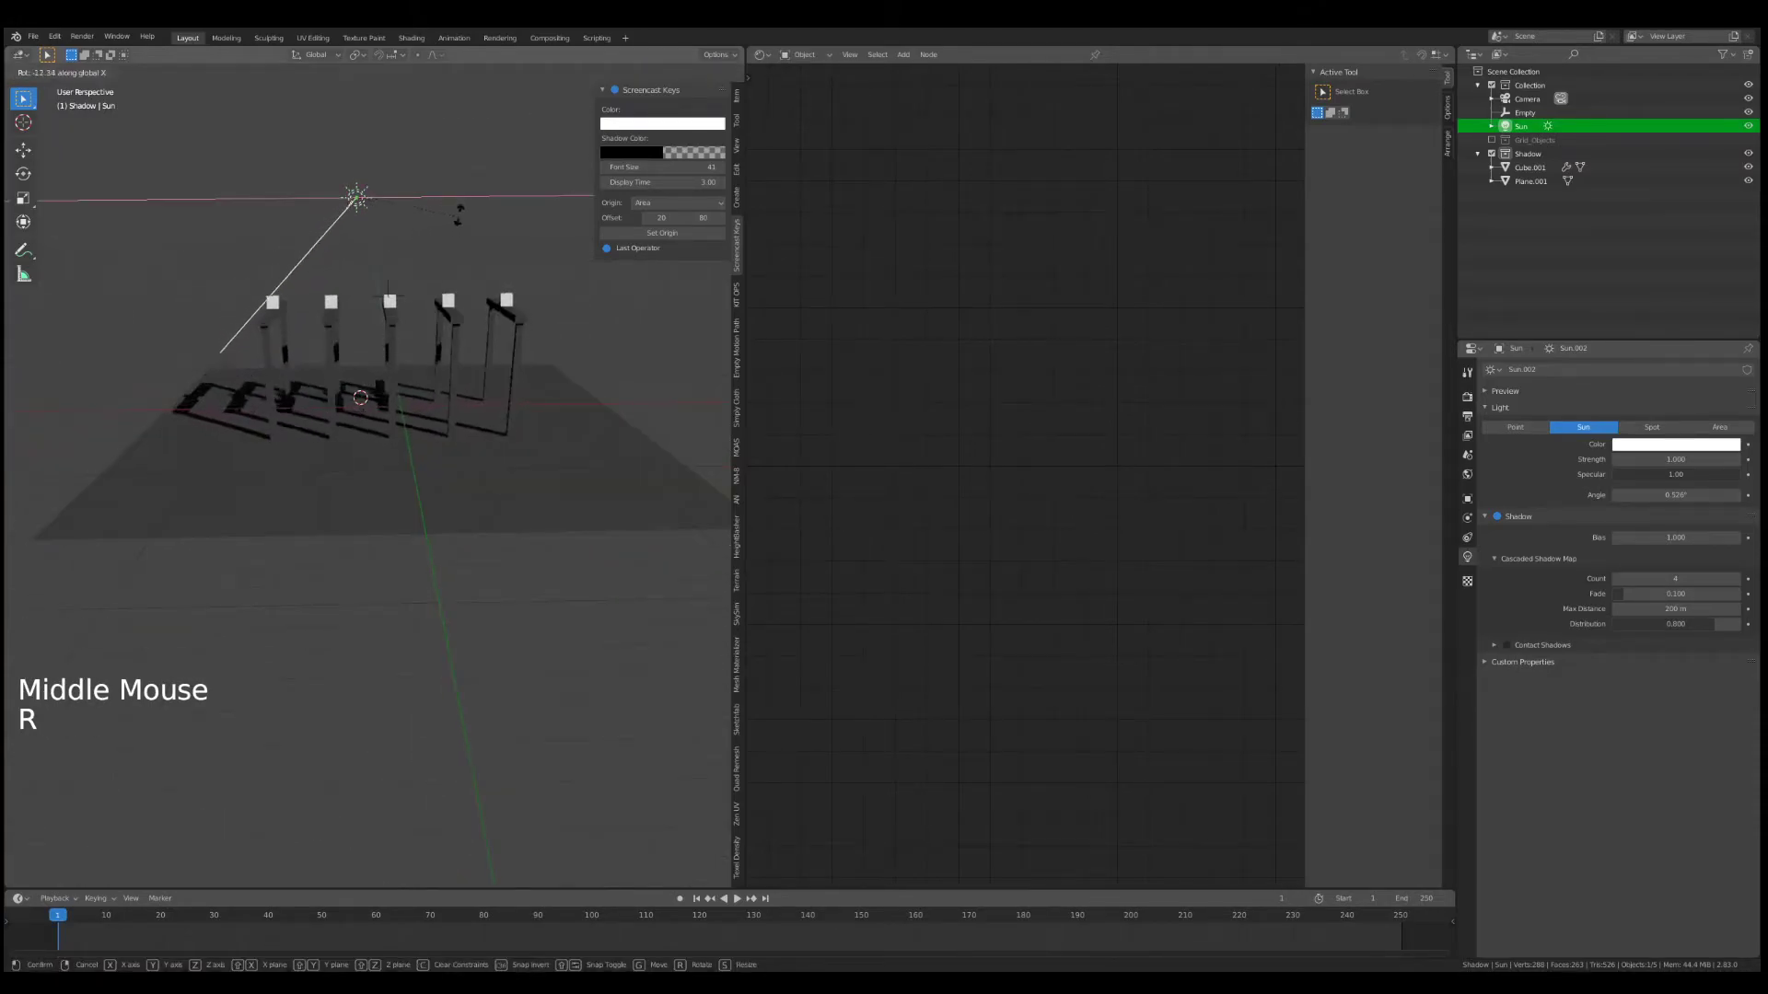
{"action": "left_click", "coordinate": [406, 196]}
- Examine the frames' three-tone shading and cast shadows from several angles and through the camera
{"action": "middle_click_drag", "start_coordinate": [429, 267], "coordinate": [426, 470]}
{"action": "scroll", "coordinate": [378, 350], "scroll_direction": "up", "scroll_amount": 4}
{"action": "scroll", "coordinate": [396, 386], "scroll_direction": "down", "scroll_amount": 1}
{"action": "scroll", "coordinate": [419, 462], "scroll_direction": "down", "scroll_amount": 2}
{"action": "scroll", "coordinate": [425, 467], "scroll_direction": "up", "scroll_amount": 3}
{"action": "scroll", "coordinate": [427, 470], "scroll_direction": "down", "scroll_amount": 2}
{"action": "scroll", "coordinate": [428, 469], "scroll_direction": "down", "scroll_amount": 1}
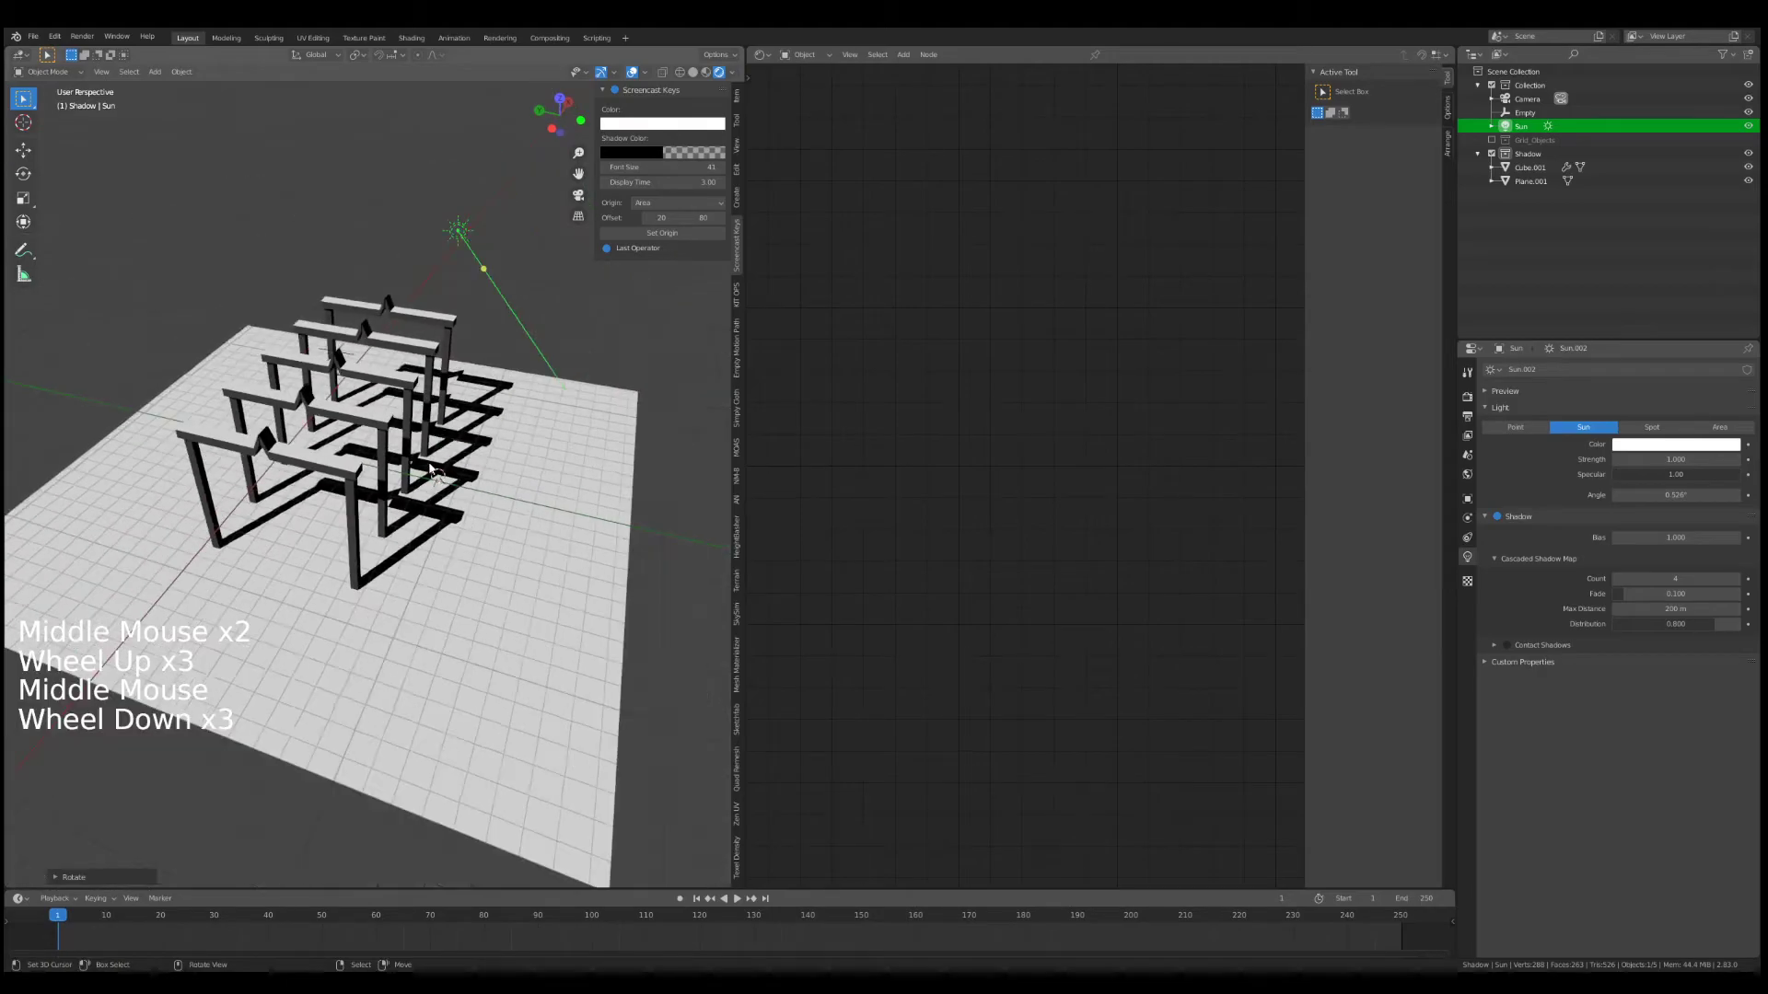
{"action": "key", "text": "KP_0"}
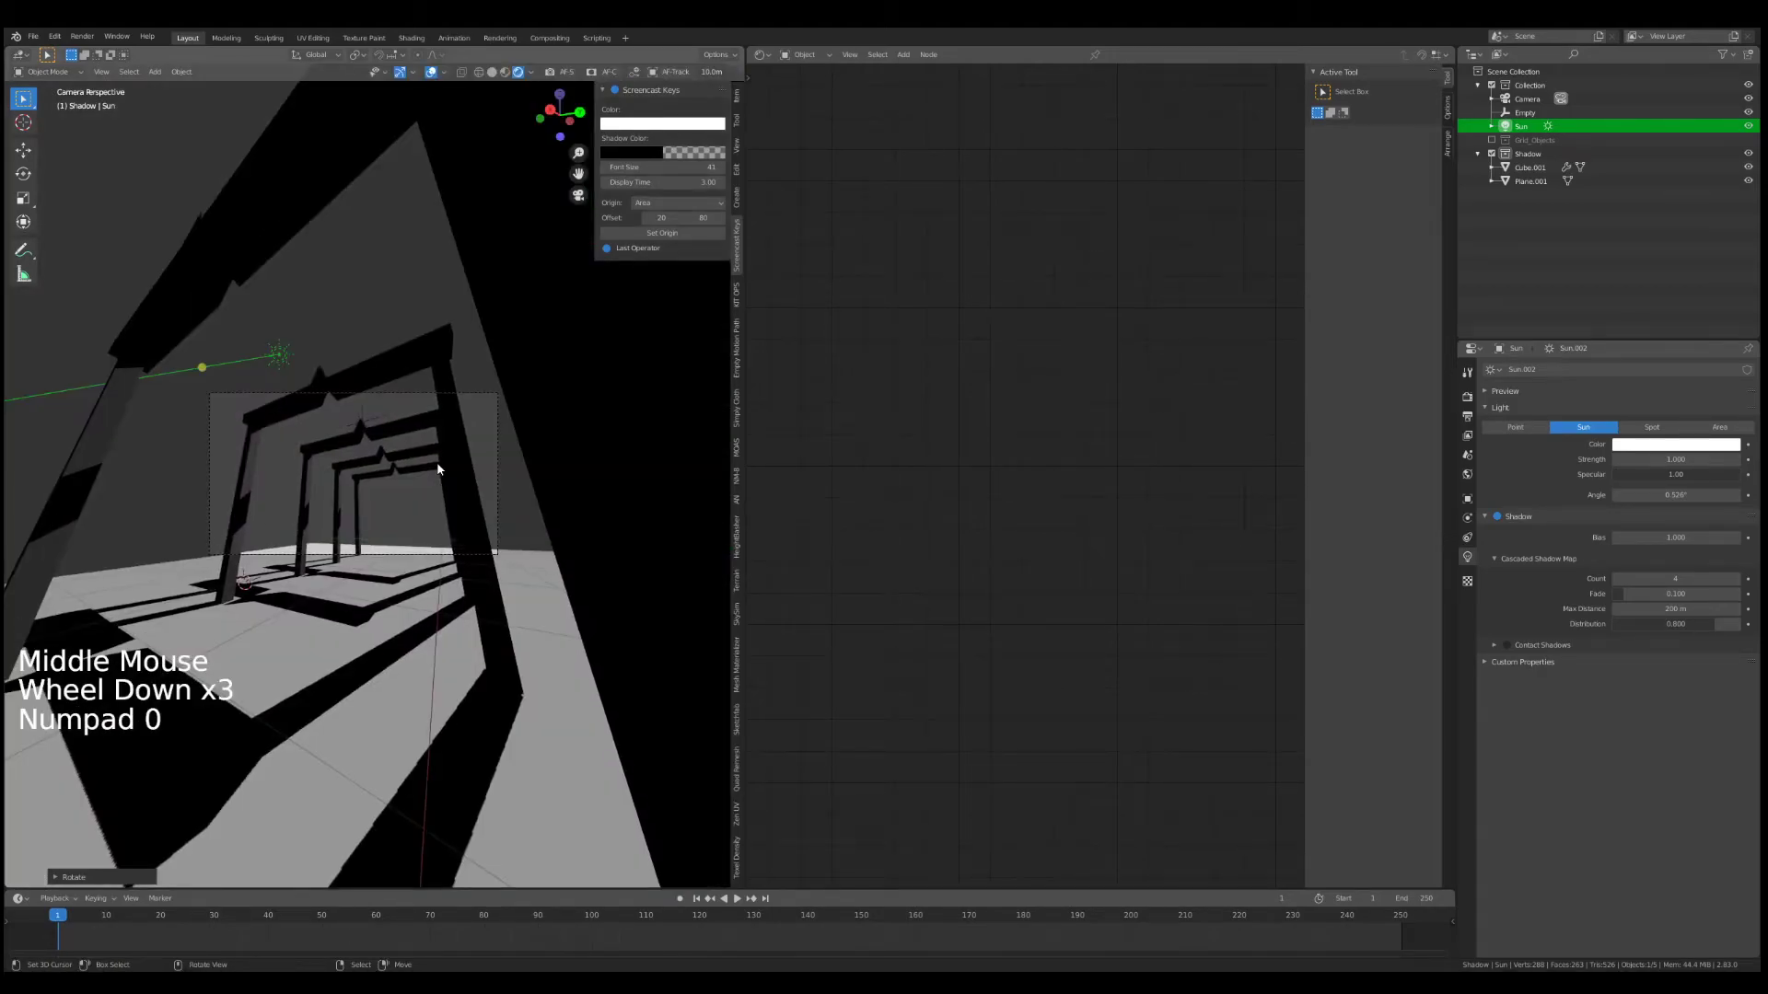
{"action": "scroll", "coordinate": [451, 460], "scroll_direction": "down", "scroll_amount": 3}
{"action": "middle_click_drag", "start_coordinate": [467, 448], "coordinate": [471, 506]}
{"action": "scroll", "coordinate": [468, 507], "scroll_direction": "down", "scroll_amount": 4}
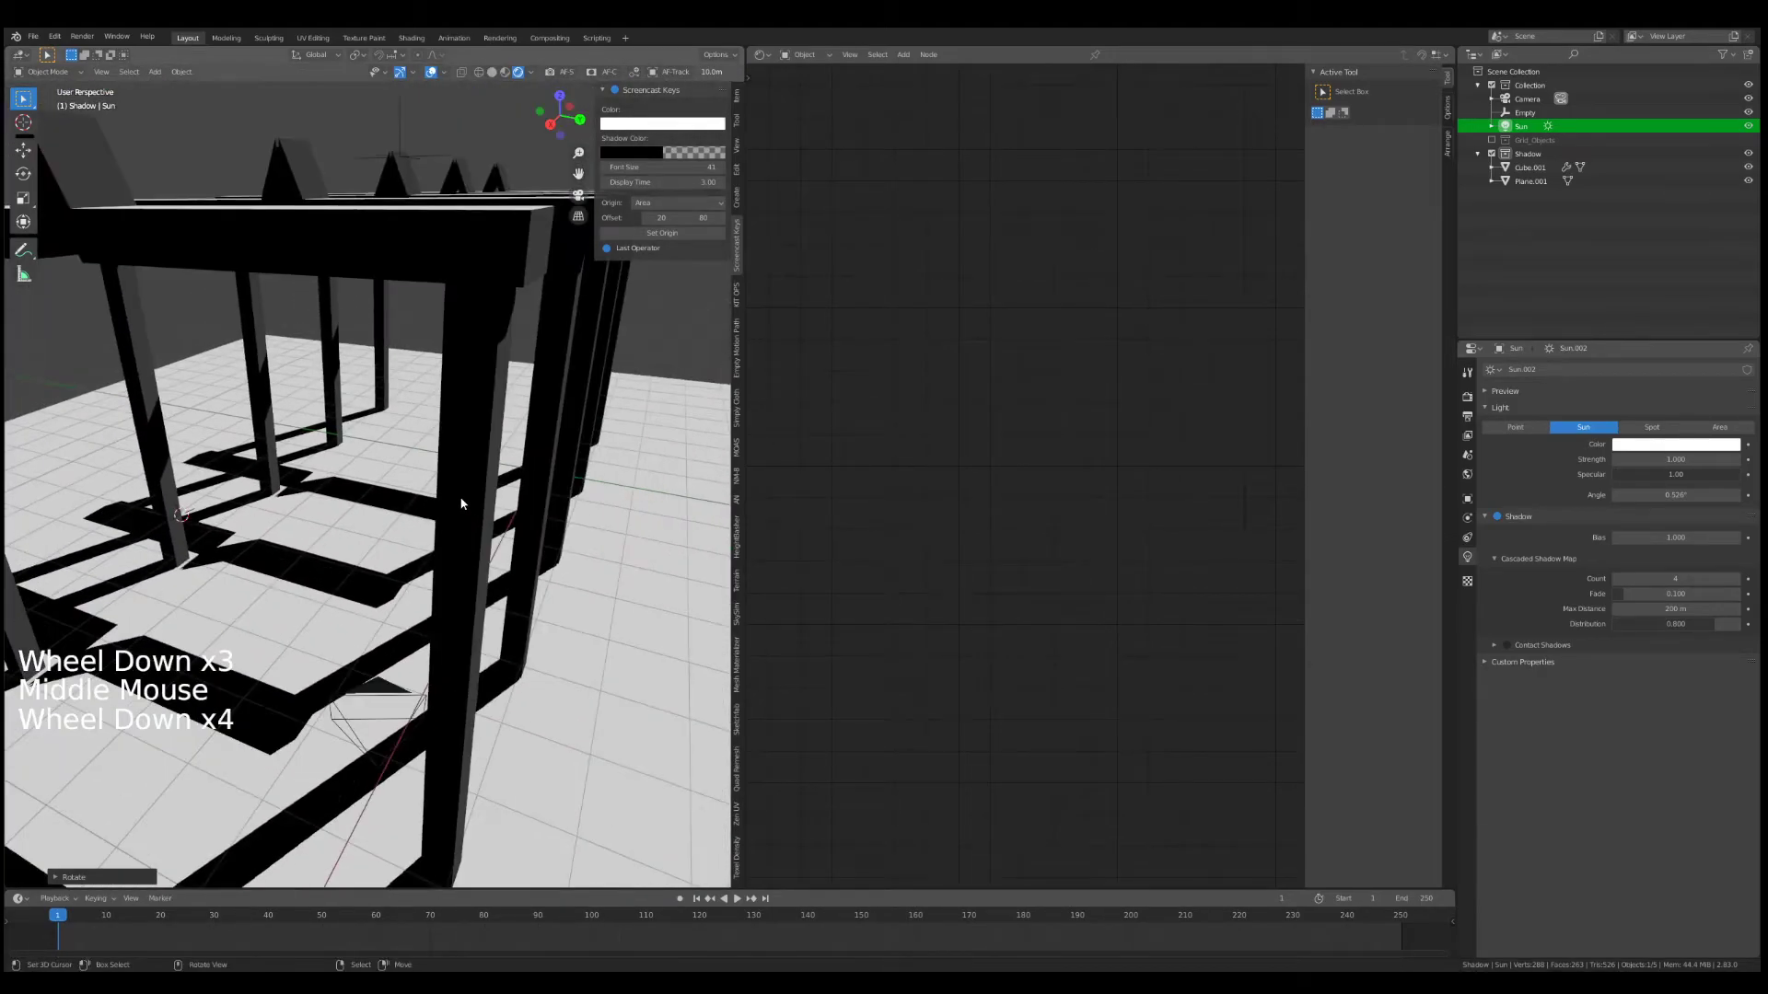
- Enter camera view and walk the camera to a low angled viewpoint that frames the whole row of frames
{"action": "key", "text": "KP_0"}
{"action": "key", "text": "shift+f"}
{"action": "key", "text": "shift"}
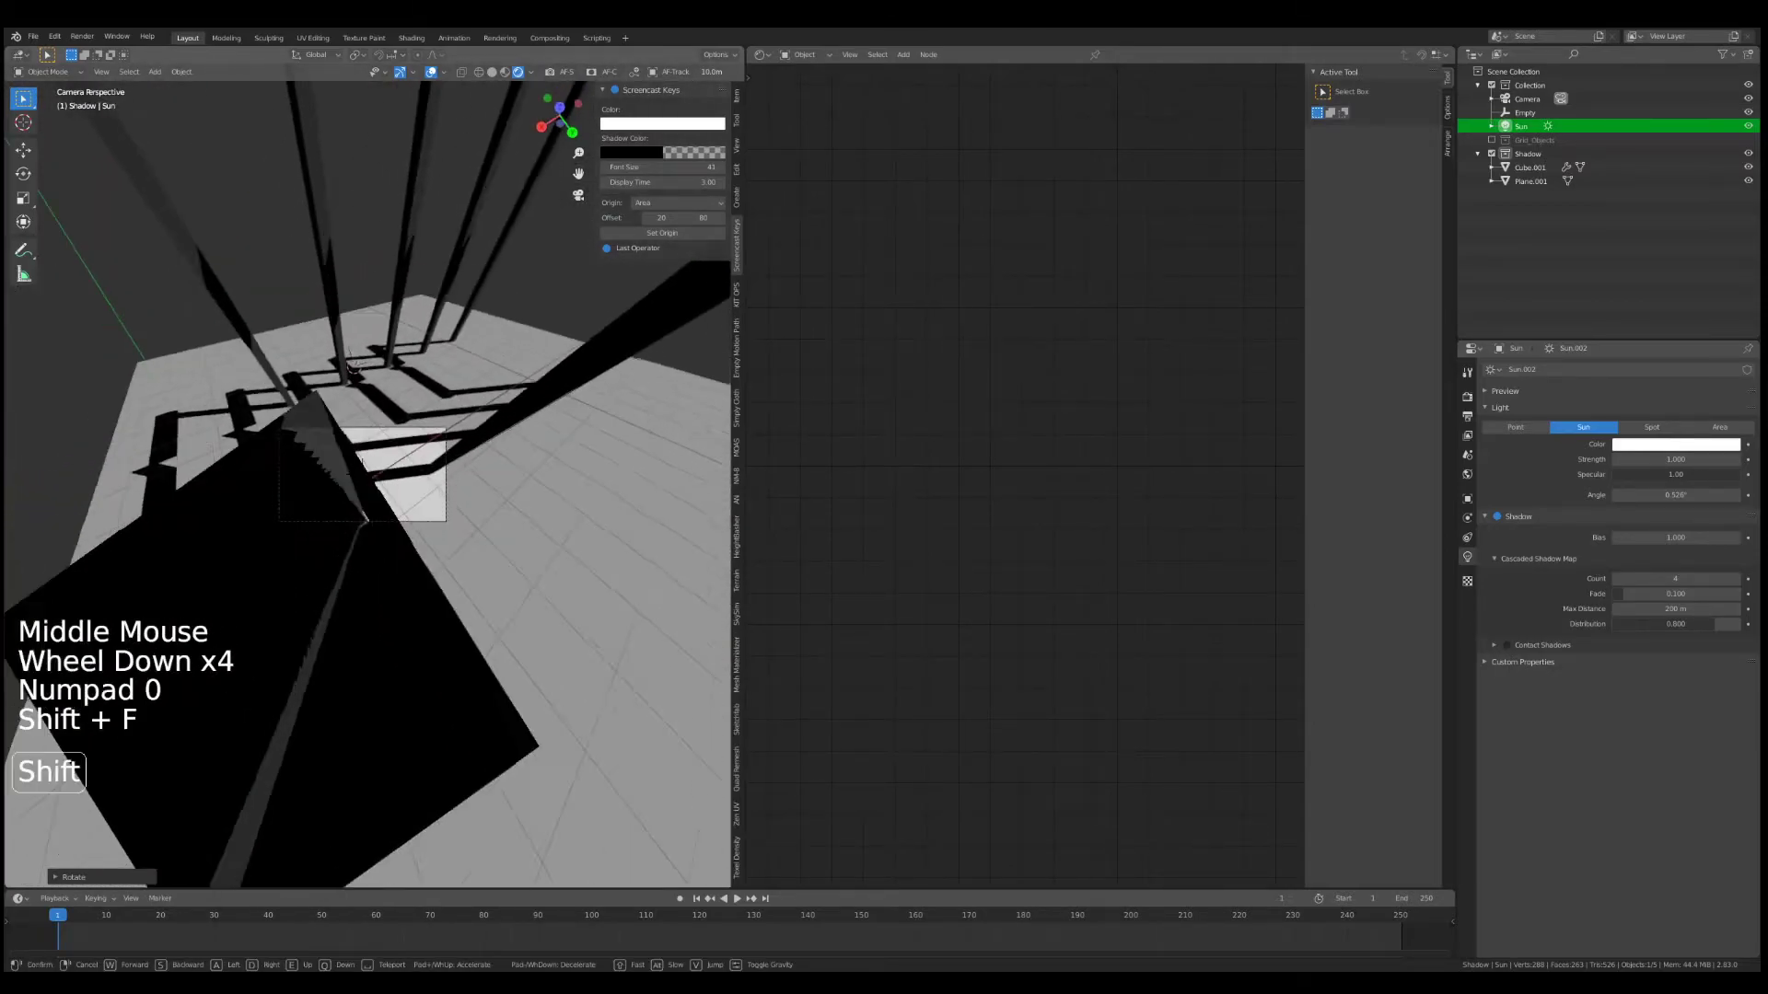
{"action": "key", "text": "shift"}
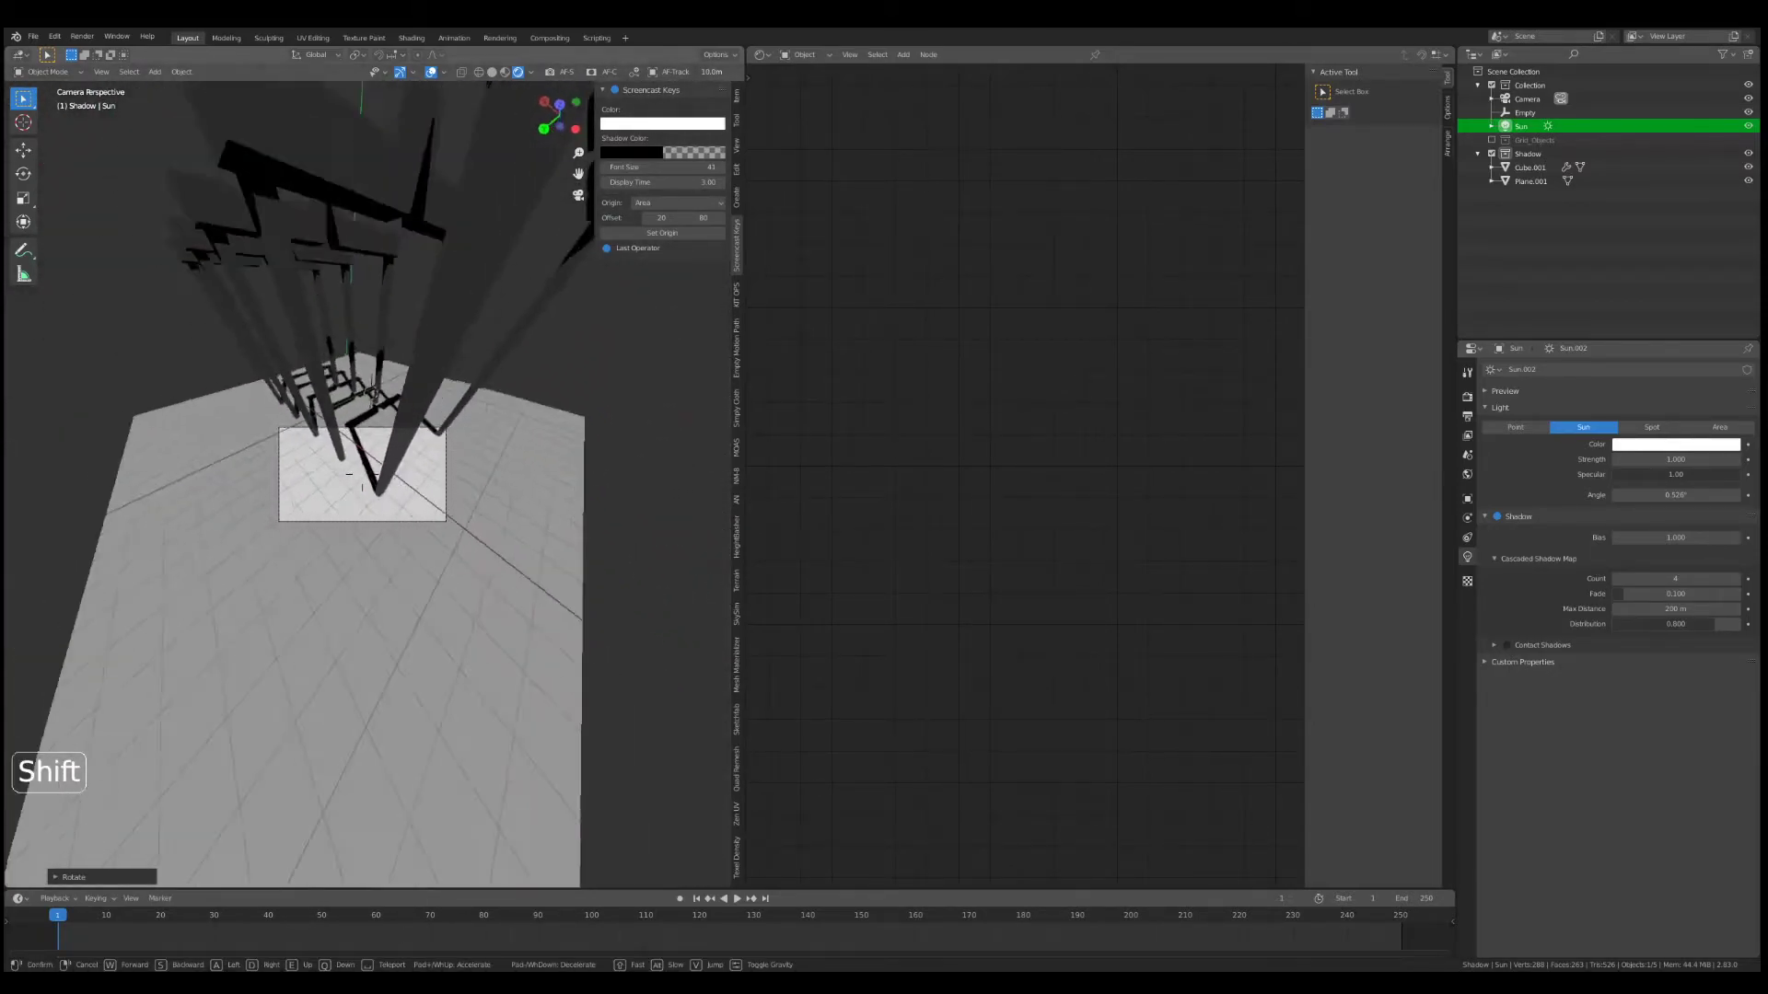
{"action": "scroll", "coordinate": [379, 489], "scroll_direction": "up", "scroll_amount": 10}
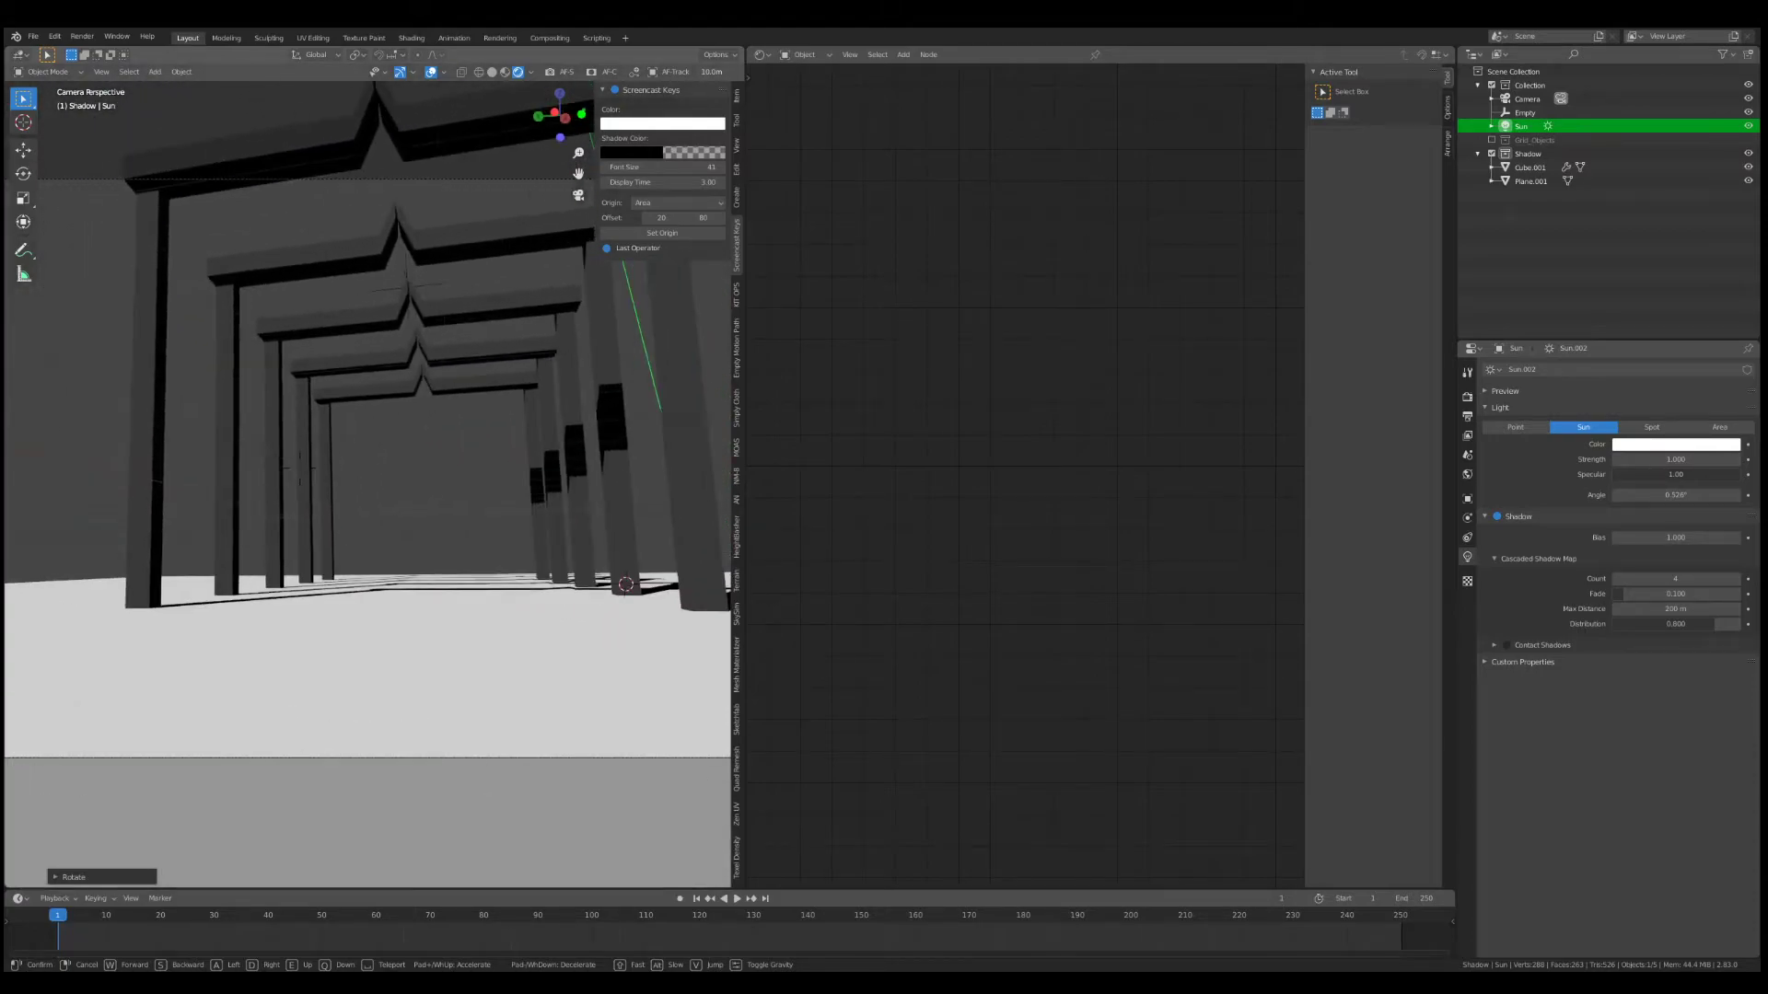
{"action": "key", "text": "shift"}
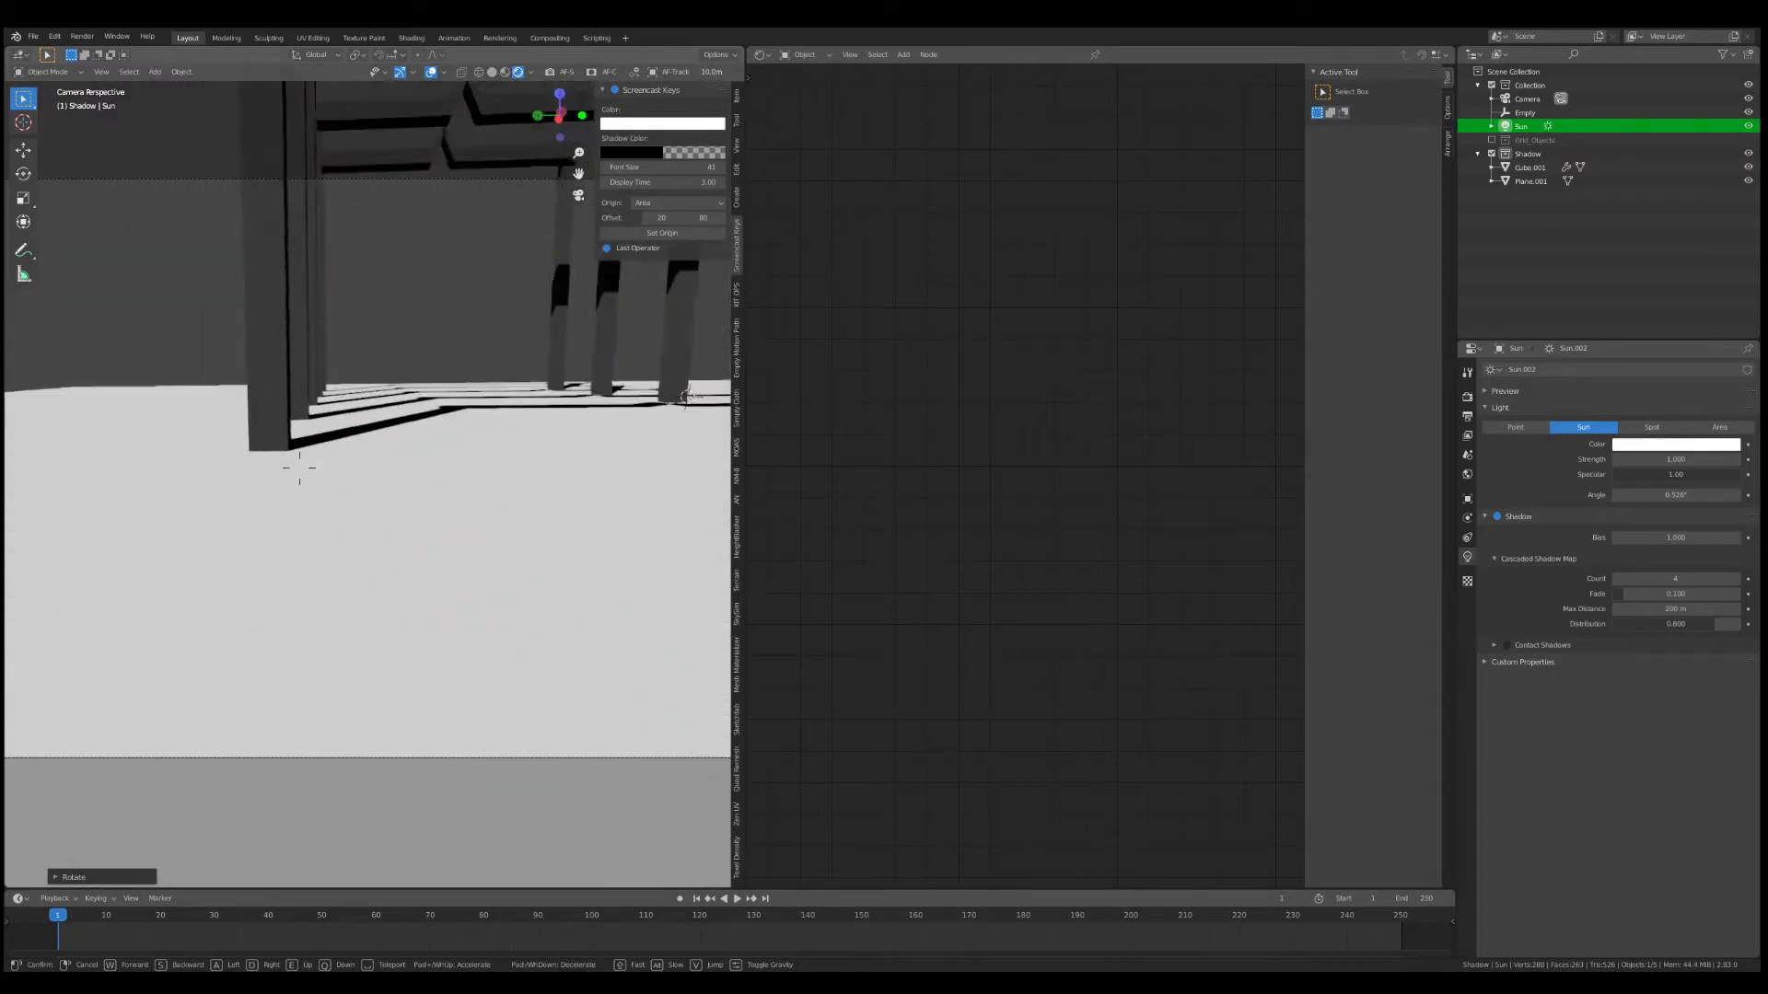
{"action": "key", "text": "a"}
{"action": "key", "text": "d"}
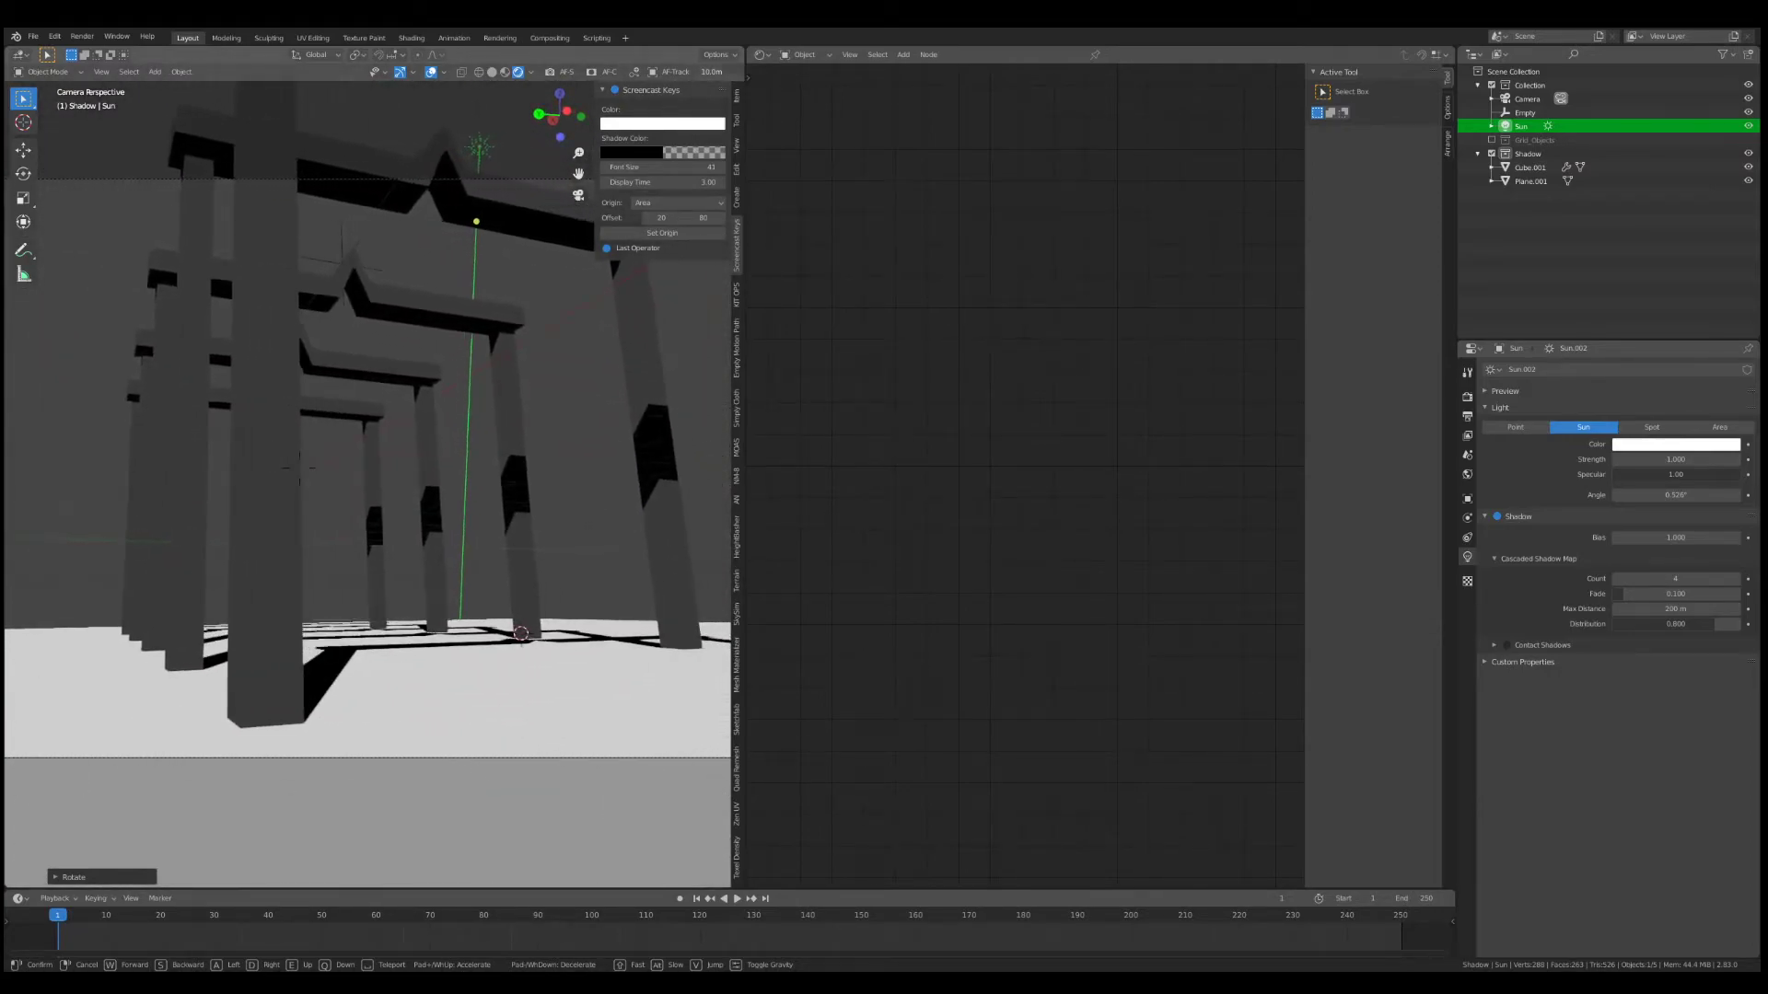
{"action": "key", "text": "a"}
{"action": "key", "text": "d"}
{"action": "key", "text": "a"}
{"action": "key", "text": "s"}
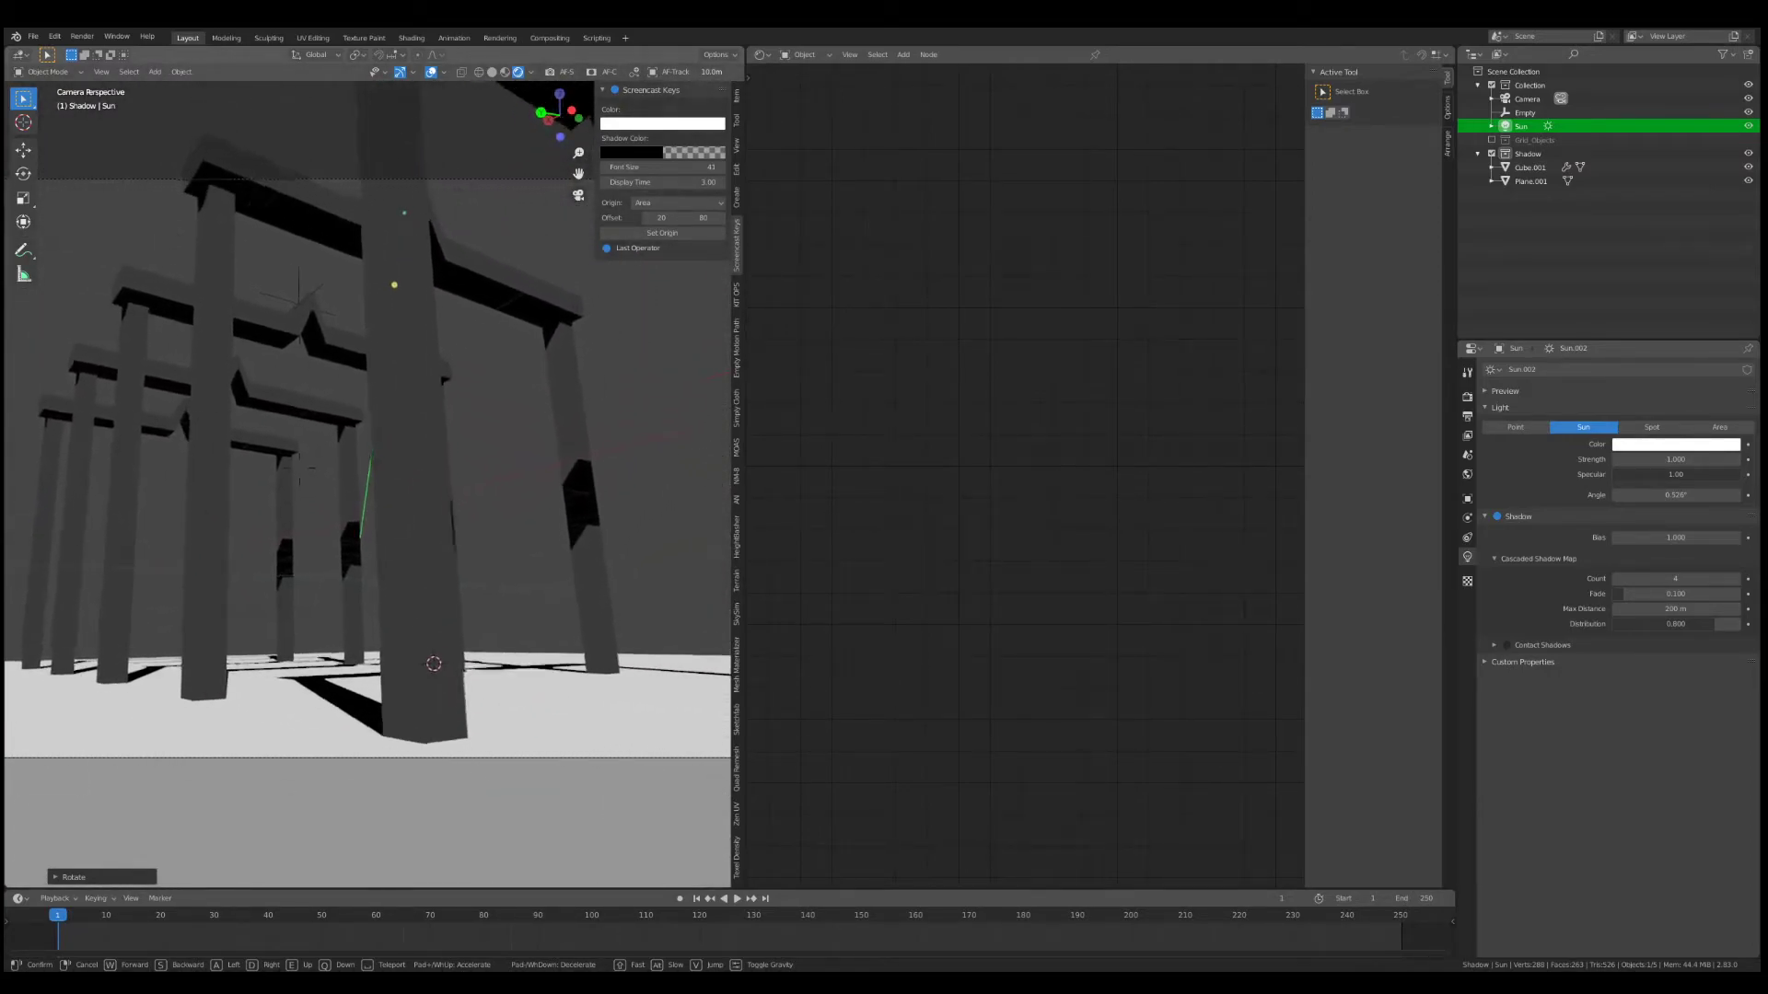
{"action": "key", "text": "d"}
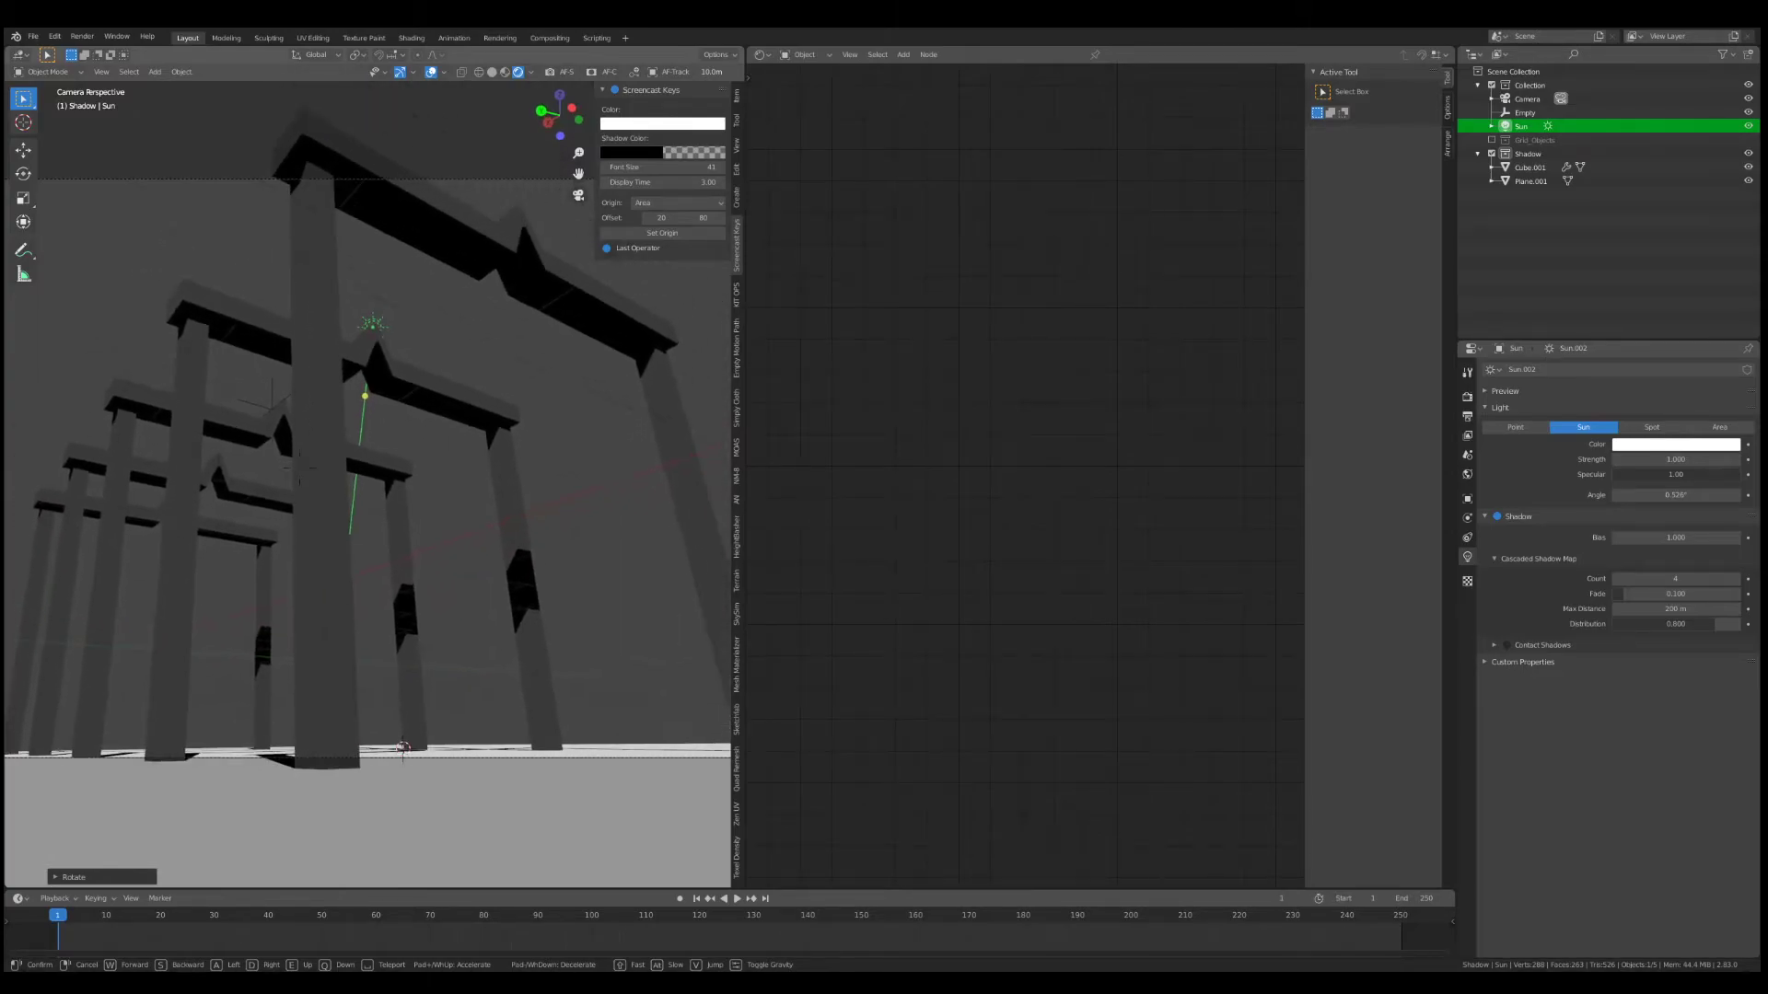
{"action": "left_click", "coordinate": [350, 605]}
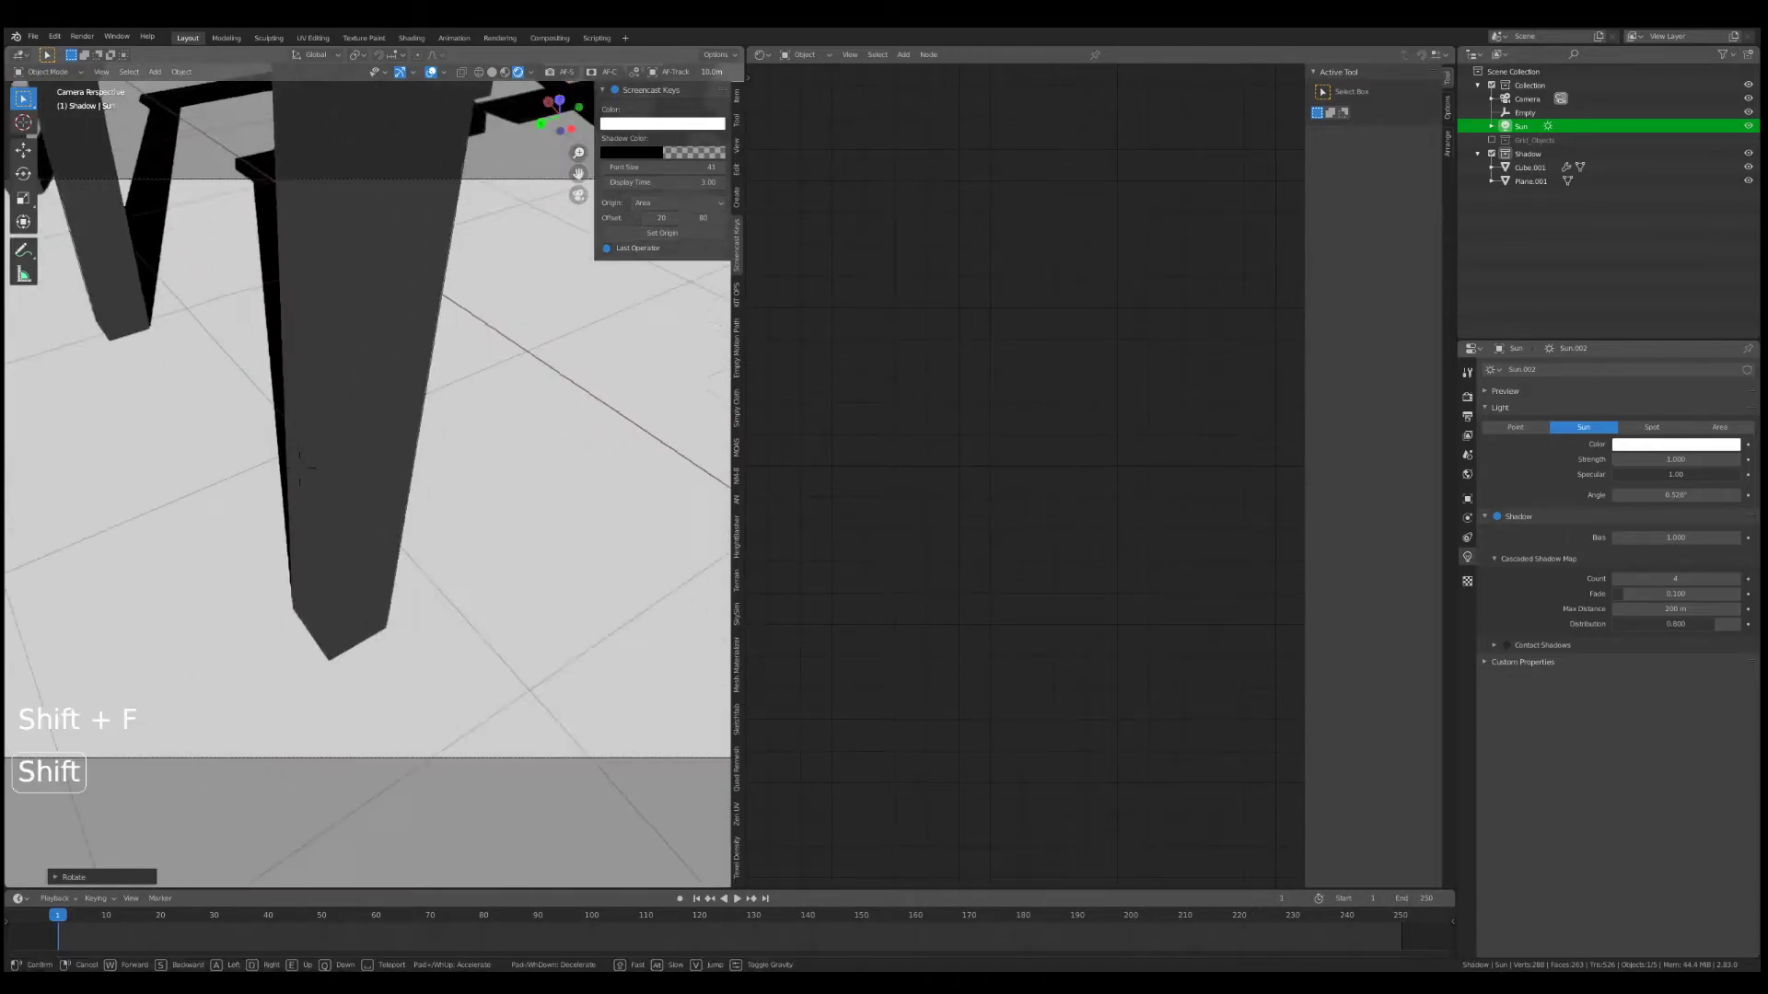
{"action": "key", "text": "s"}
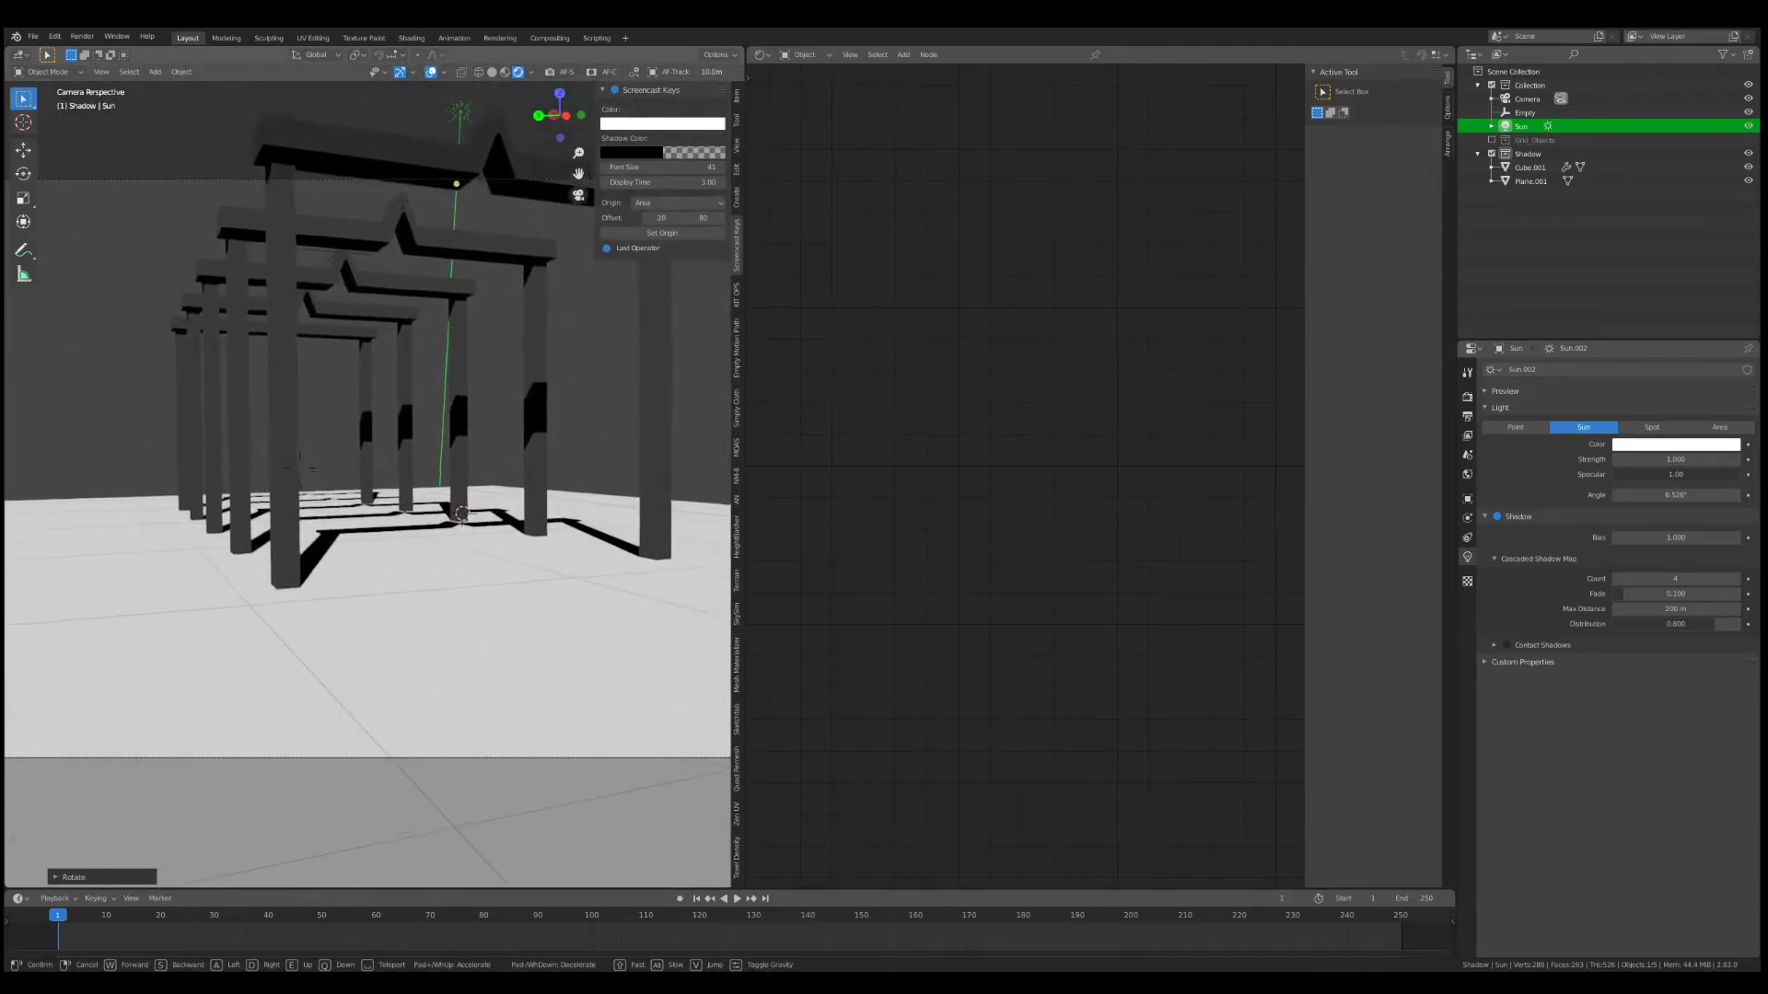
{"action": "left_click", "coordinate": [410, 412]}
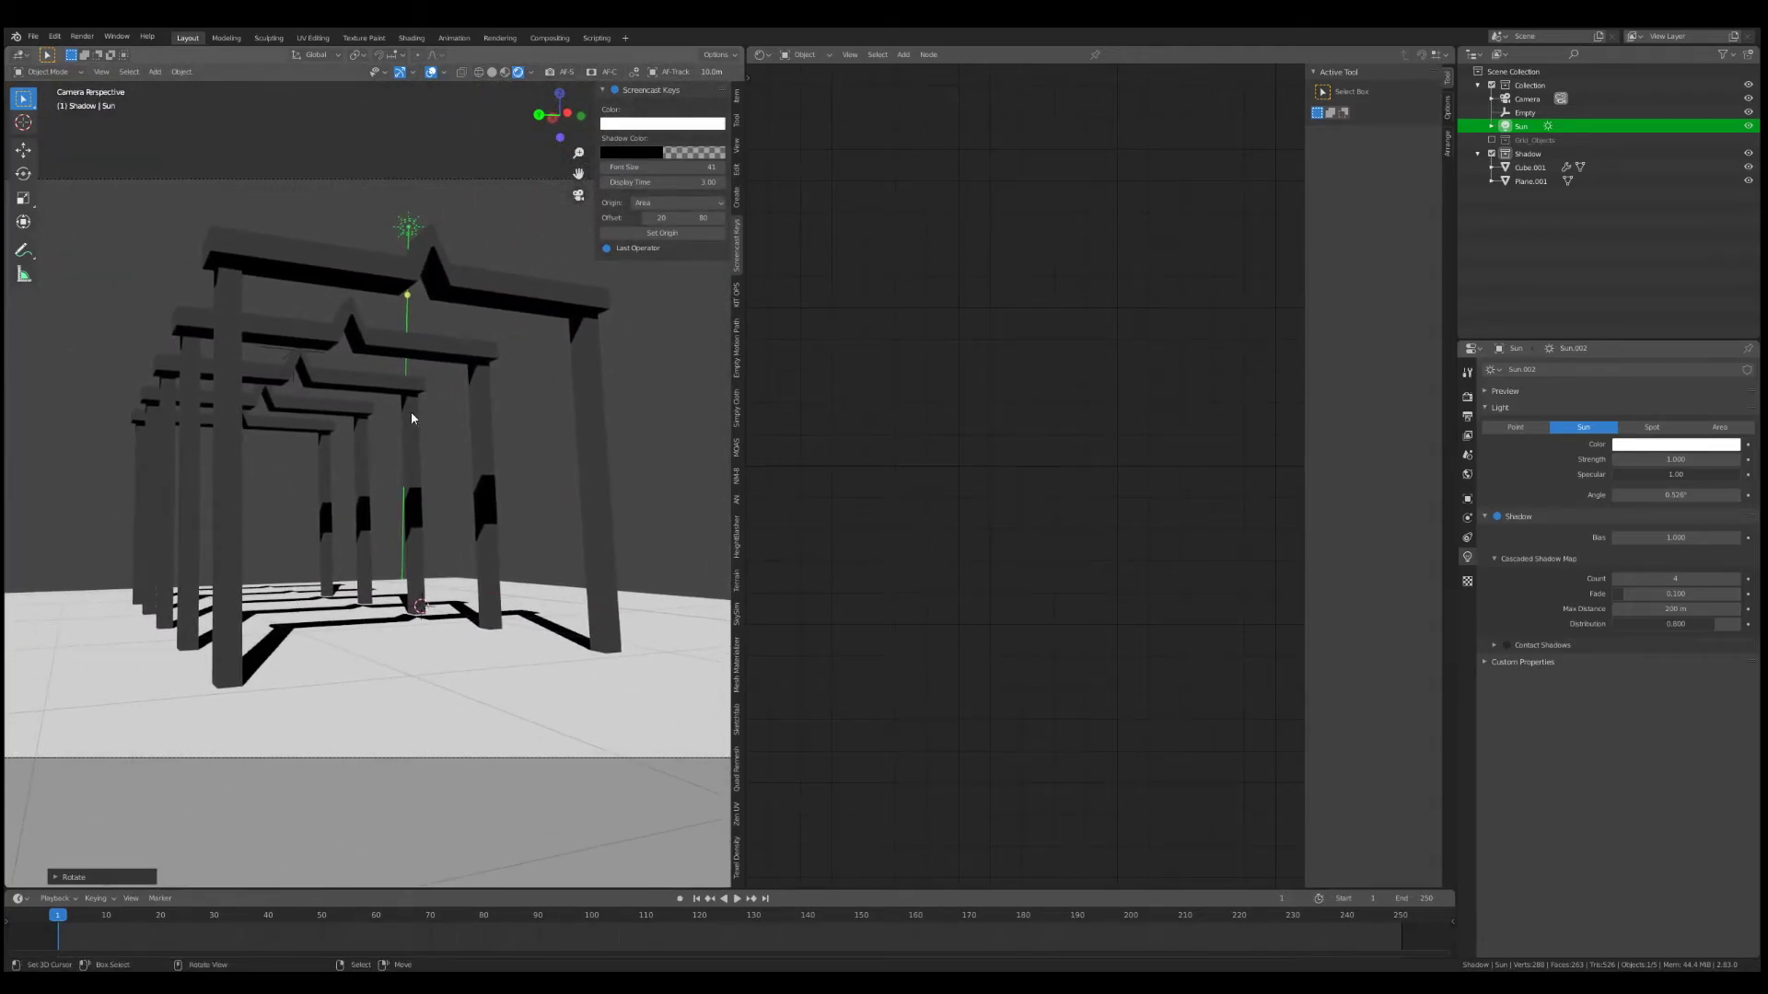
- Select the sun light and rotate it freely and about the global X axis
{"action": "right_click", "coordinate": [417, 234]}
{"action": "key", "text": "r"}
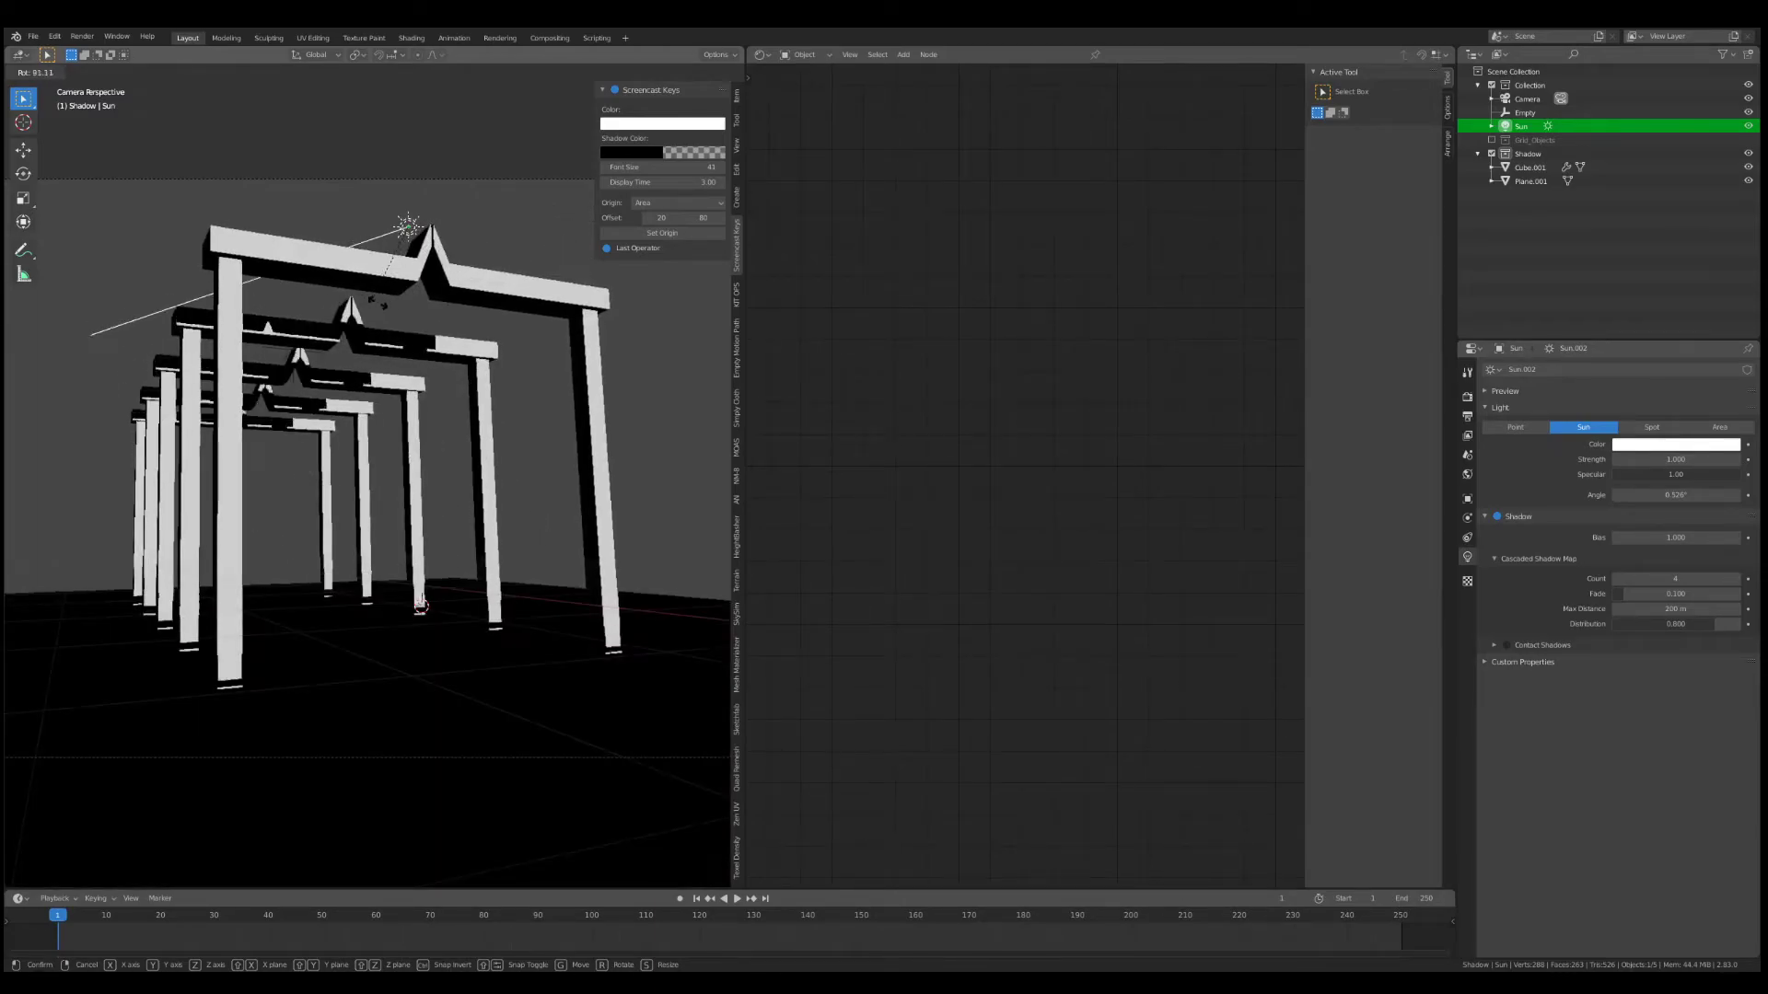
{"action": "left_click", "coordinate": [421, 606]}
{"action": "key", "text": "r"}
{"action": "key", "text": "x"}
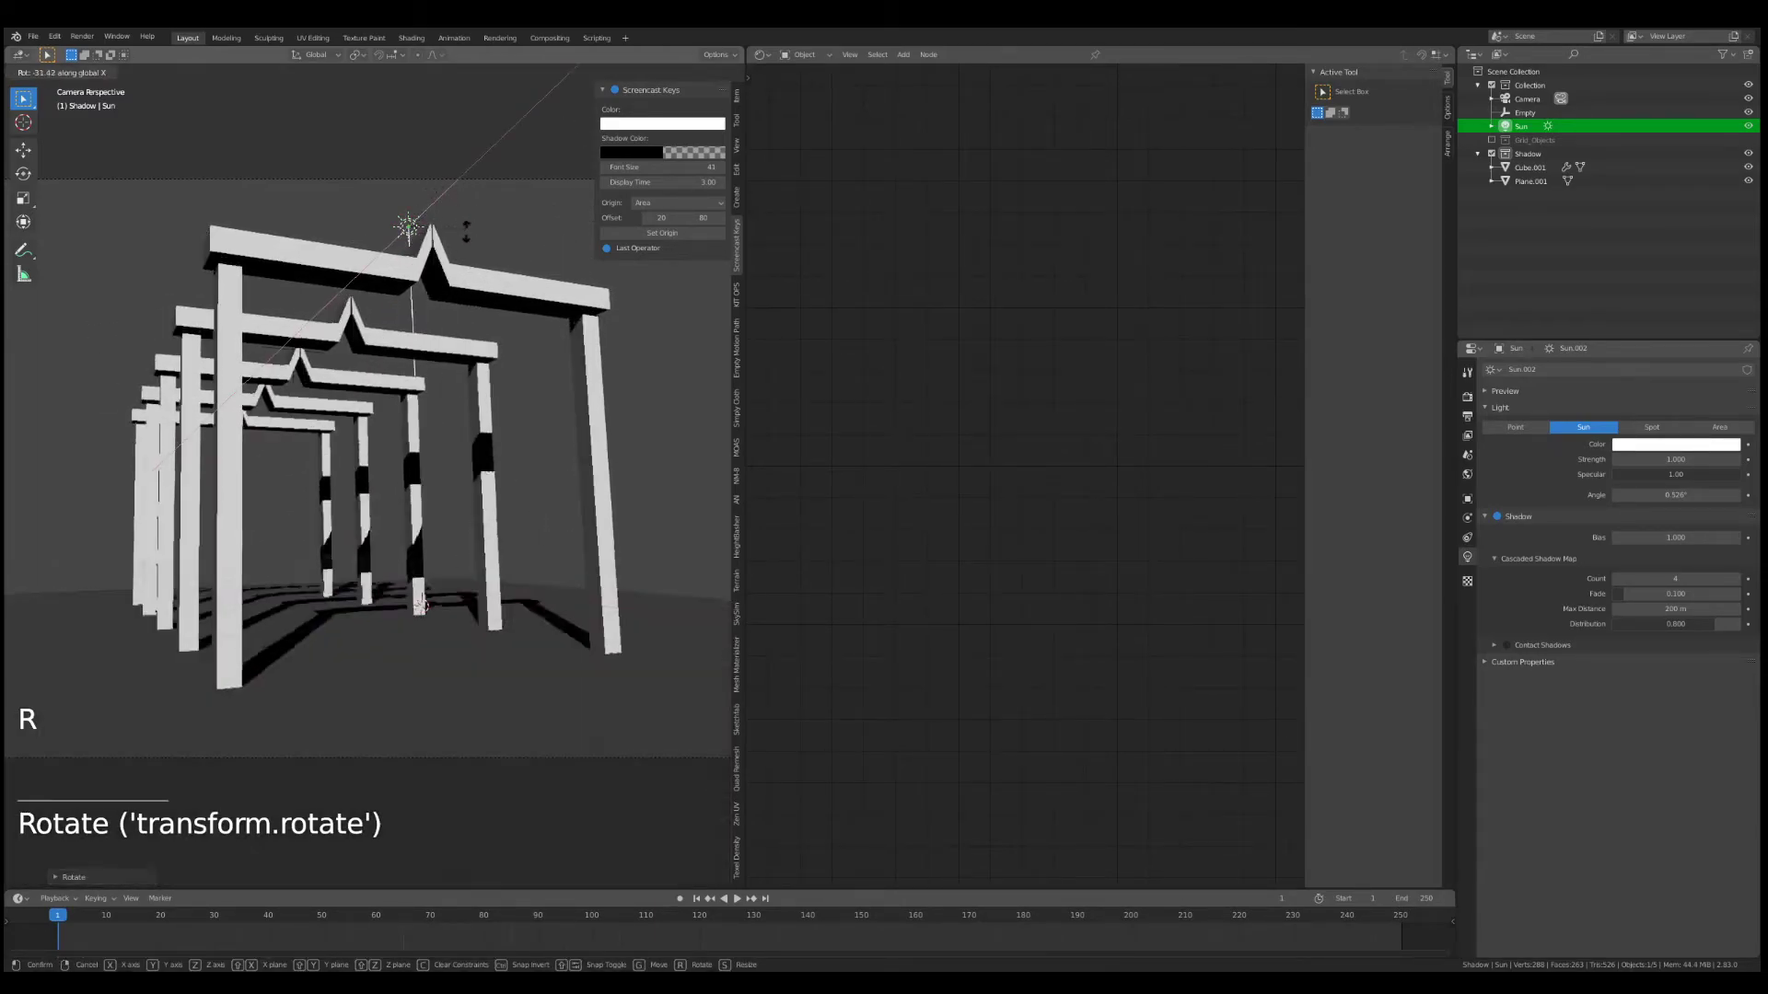
{"action": "left_click", "coordinate": [462, 267]}
- Rotate the sun about the global Y and X axes so the frames' shadows stretch across the floor toward the camera
{"action": "key", "text": "r"}
{"action": "key", "text": "y"}
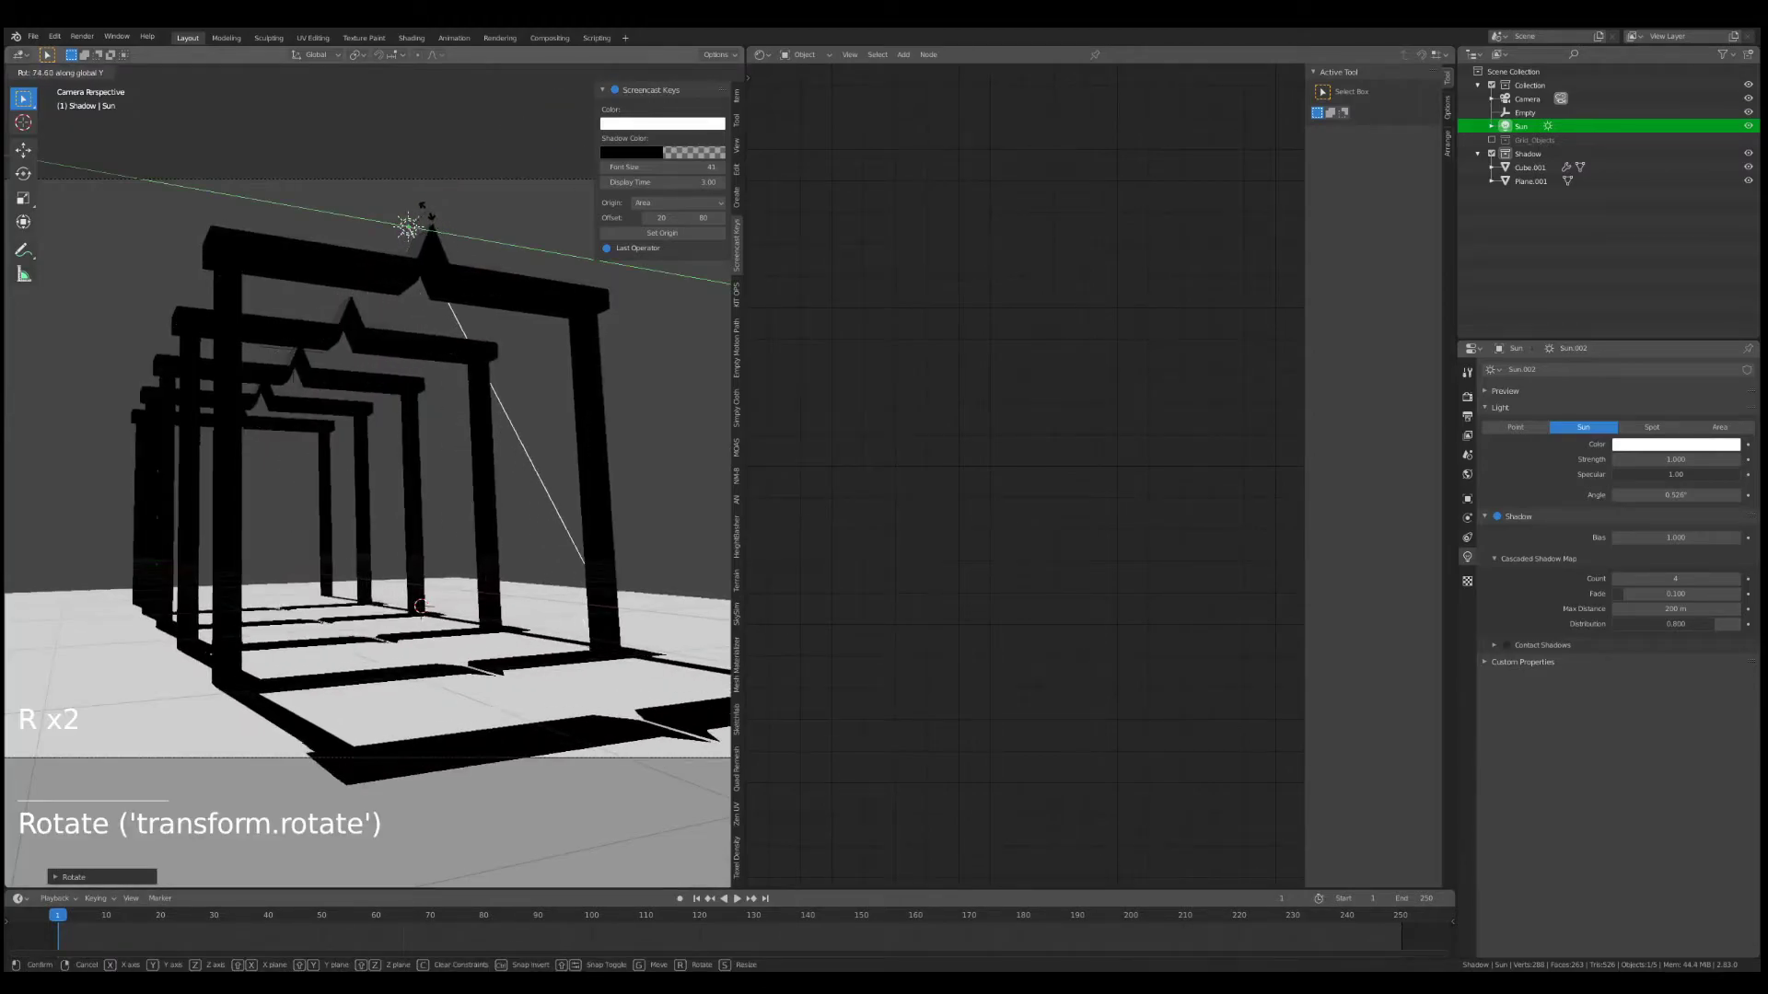
{"action": "left_click", "coordinate": [425, 208]}
{"action": "key", "text": "r"}
{"action": "key", "text": "x"}
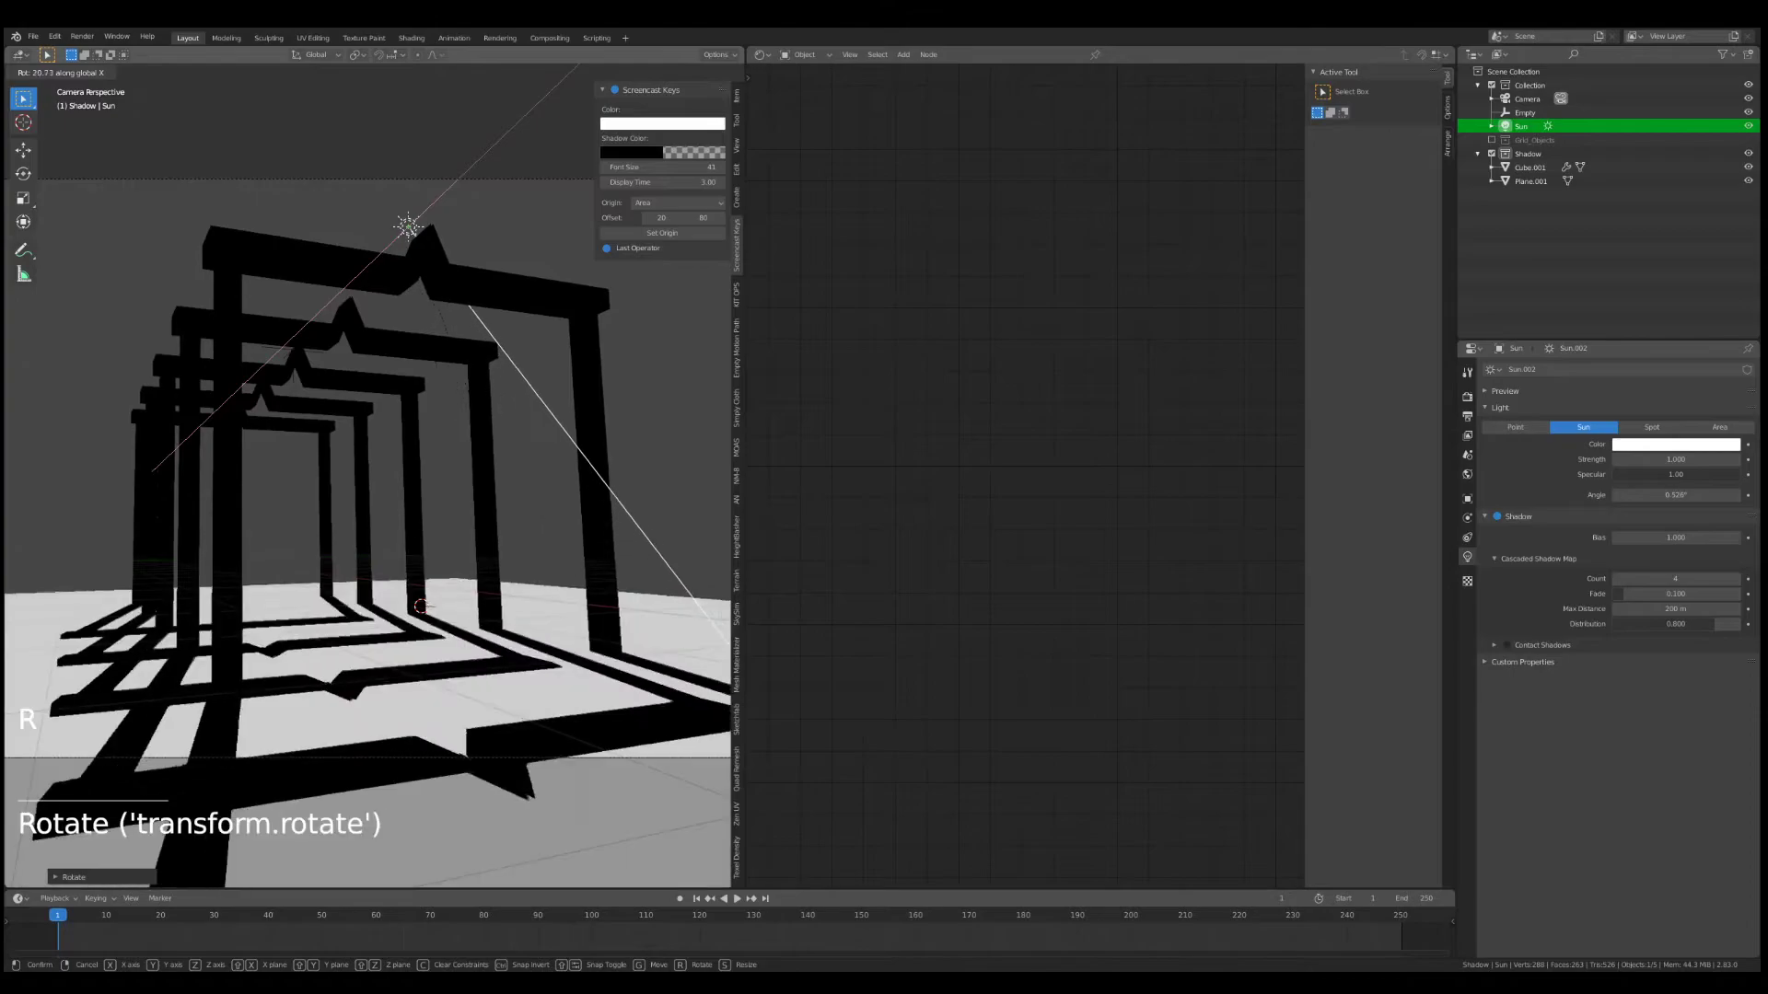
{"action": "left_click", "coordinate": [477, 485]}
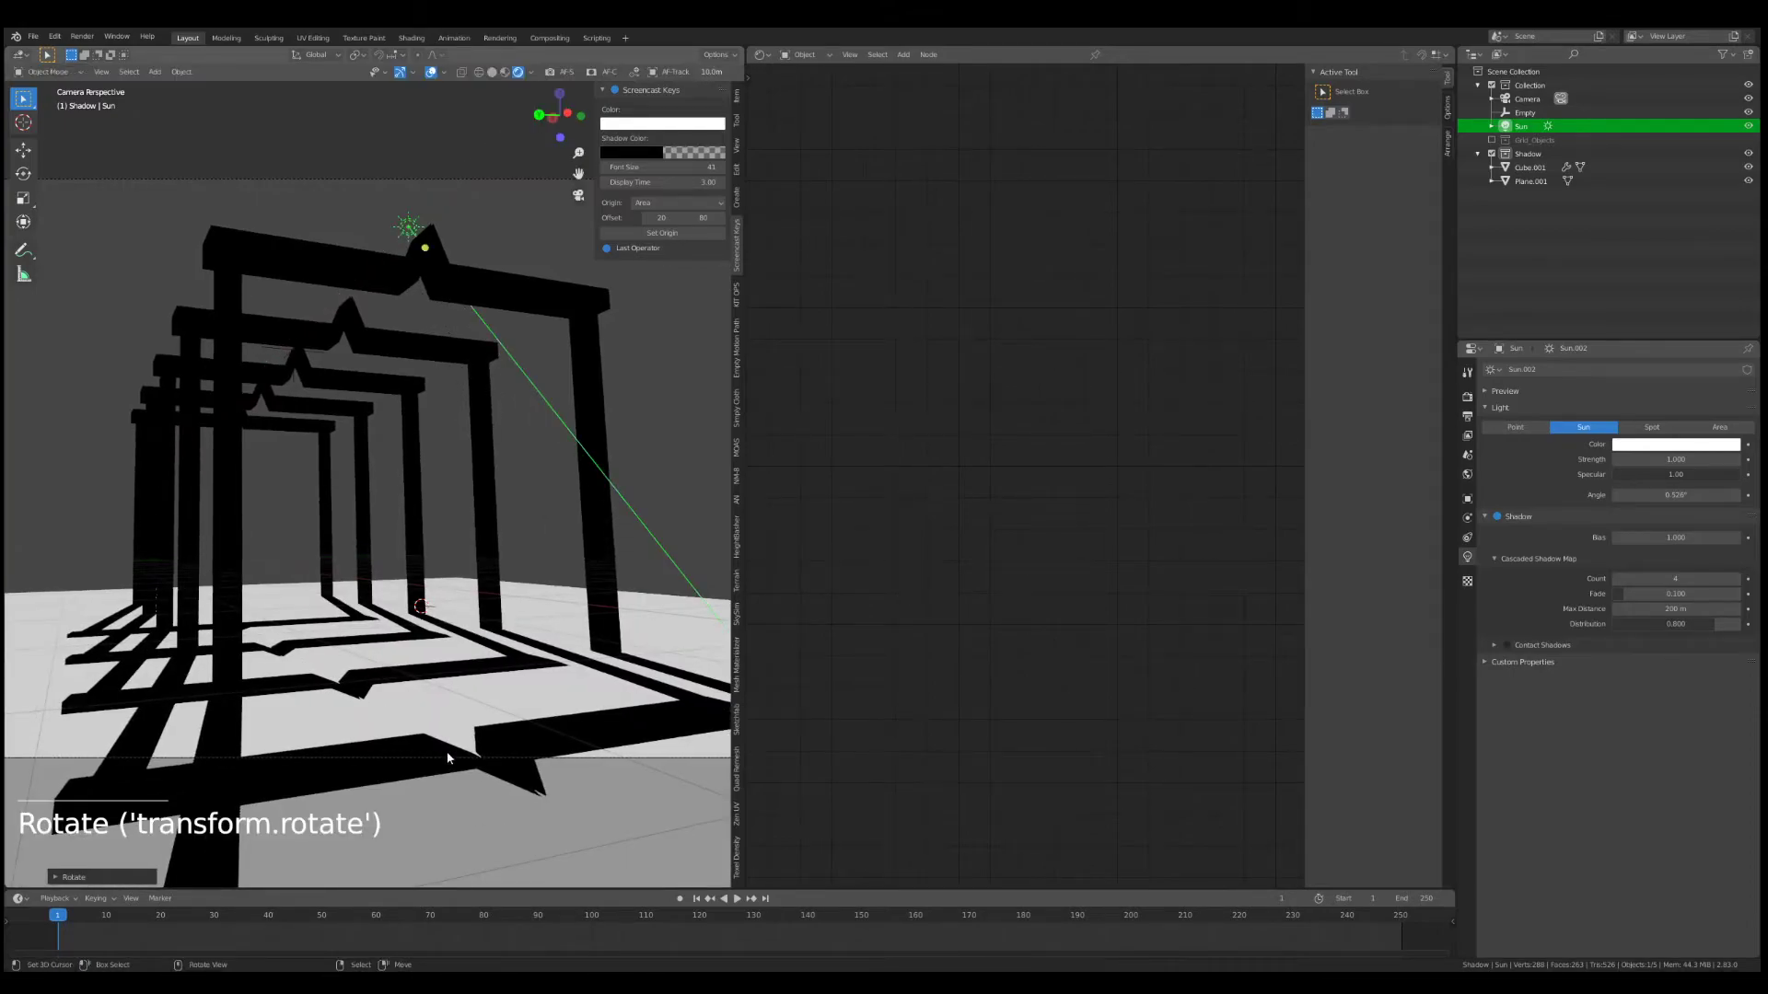
- Deselect all objects in the scene
{"action": "scroll", "coordinate": [411, 626], "scroll_direction": "down", "scroll_amount": 2}
{"action": "key", "text": "a"}
{"action": "scroll", "coordinate": [405, 603], "scroll_direction": "down", "scroll_amount": 3}
{"action": "scroll", "coordinate": [399, 582], "scroll_direction": "up", "scroll_amount": 3}
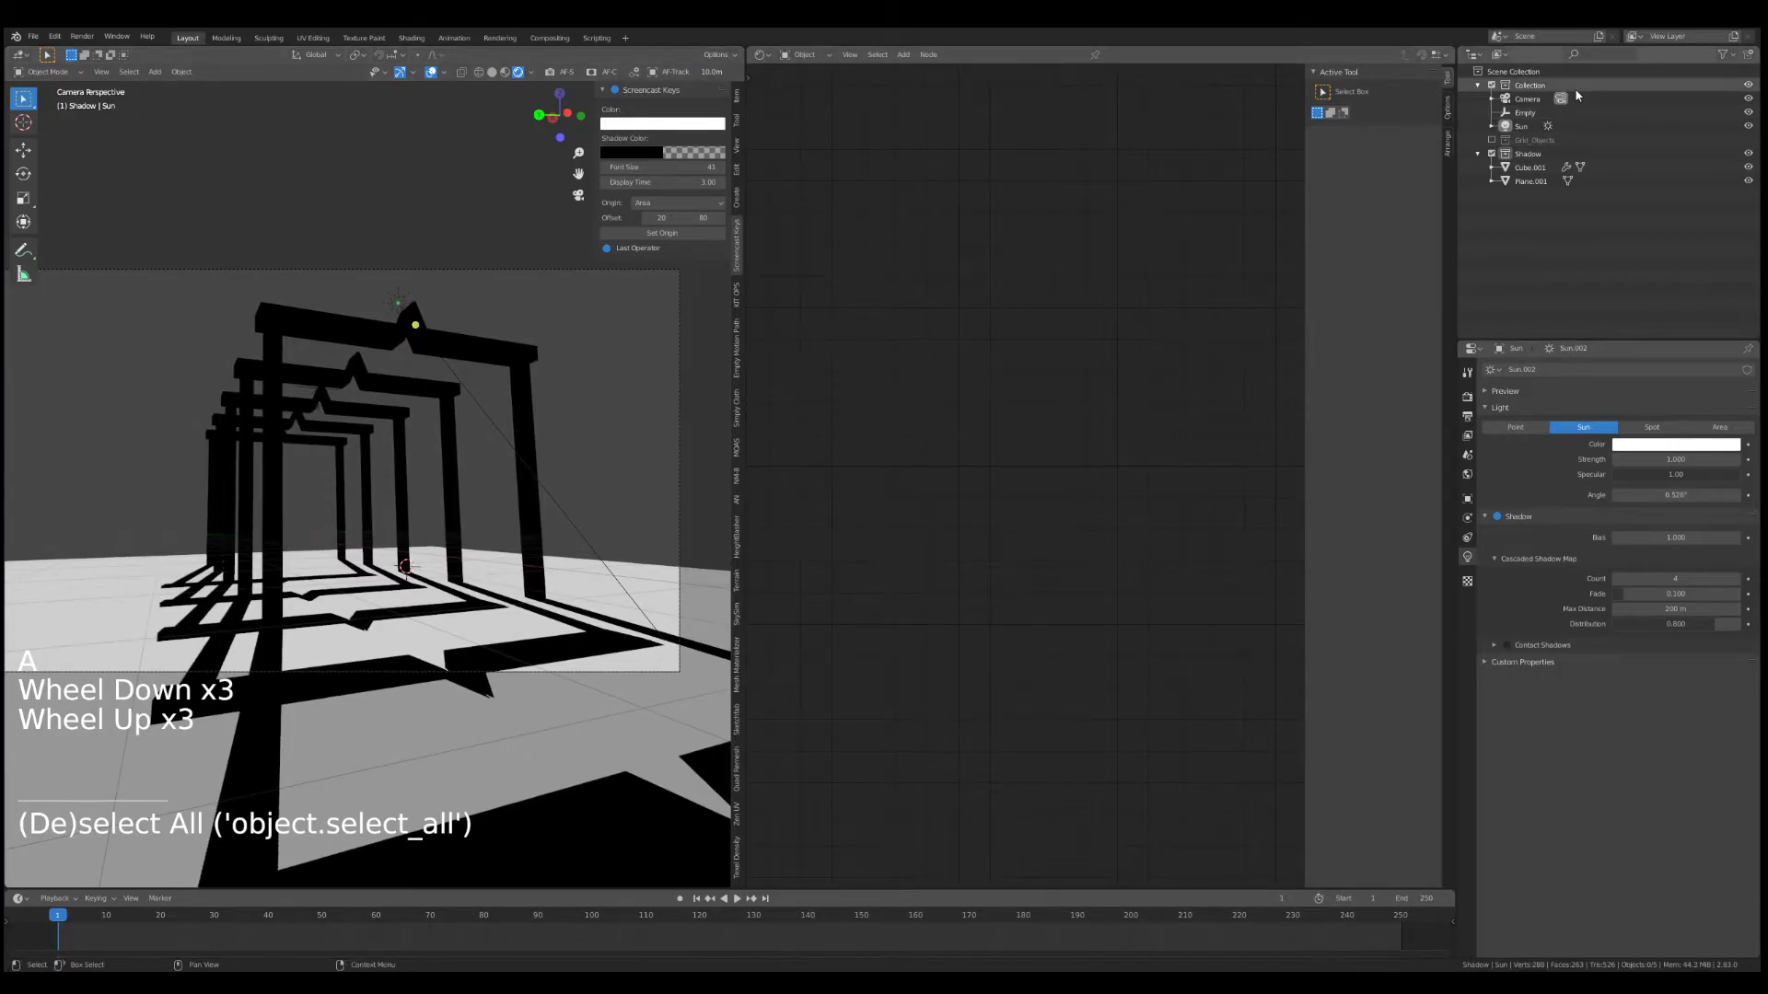
{"action": "key", "text": "w"}
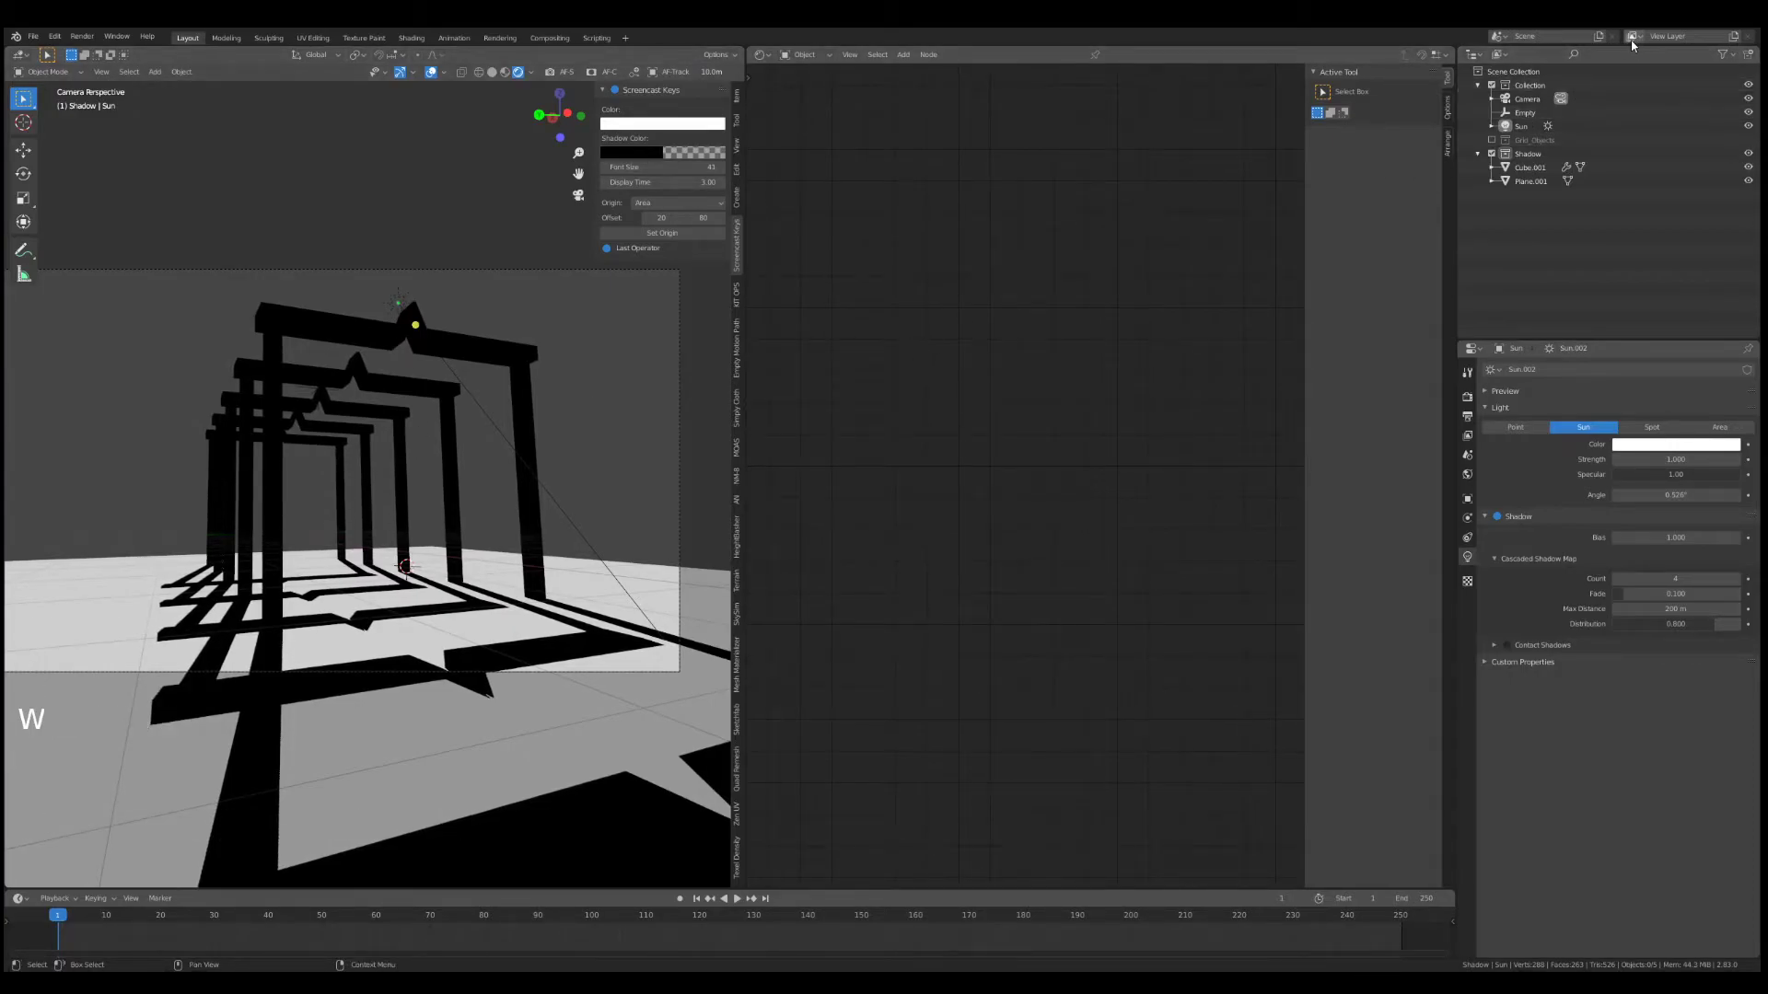
- Exclude the Shadow collection from the view layer and include the Grid_Objects collection
{"action": "left_click", "coordinate": [1492, 153]}
{"action": "left_click", "coordinate": [1492, 140]}
{"action": "left_click", "coordinate": [1493, 140]}
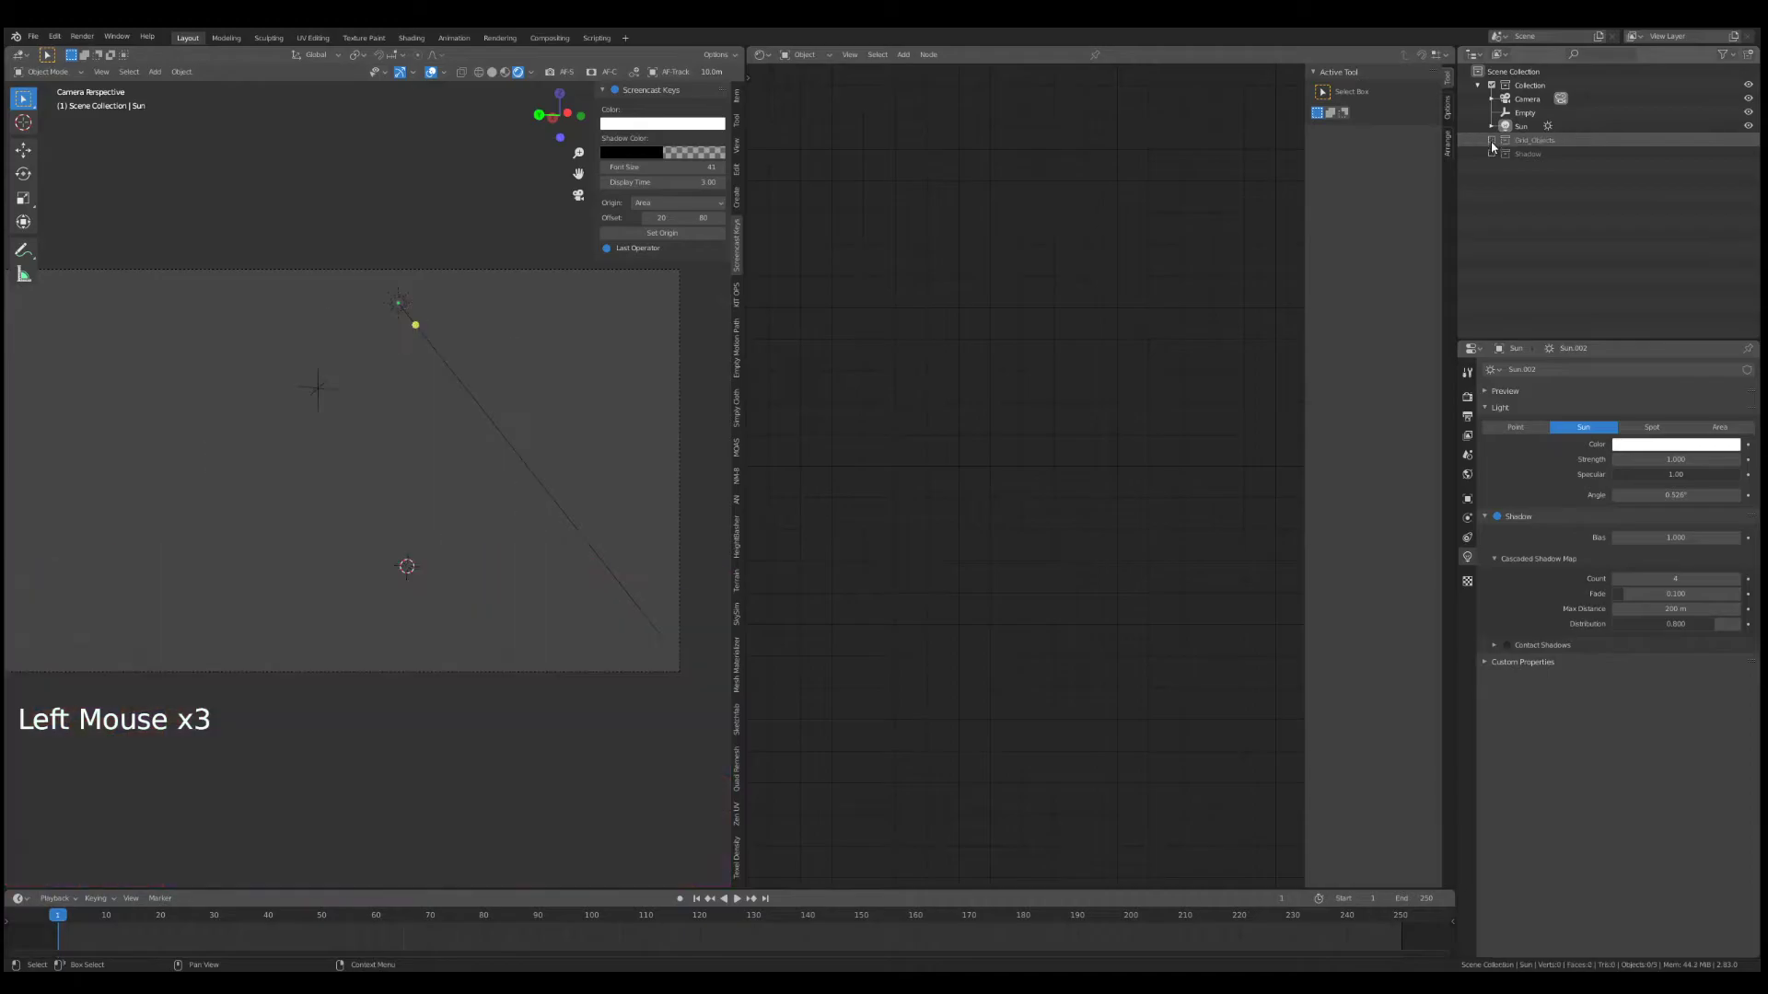
{"action": "left_click", "coordinate": [1492, 153]}
{"action": "left_click", "coordinate": [1493, 140]}
{"action": "left_click", "coordinate": [1493, 140]}
{"action": "left_click", "coordinate": [1492, 153]}
{"action": "left_click", "coordinate": [1492, 154]}
{"action": "double_click", "coordinate": [1492, 154]}
{"action": "left_click", "coordinate": [1492, 154]}
{"action": "left_click", "coordinate": [1492, 139]}
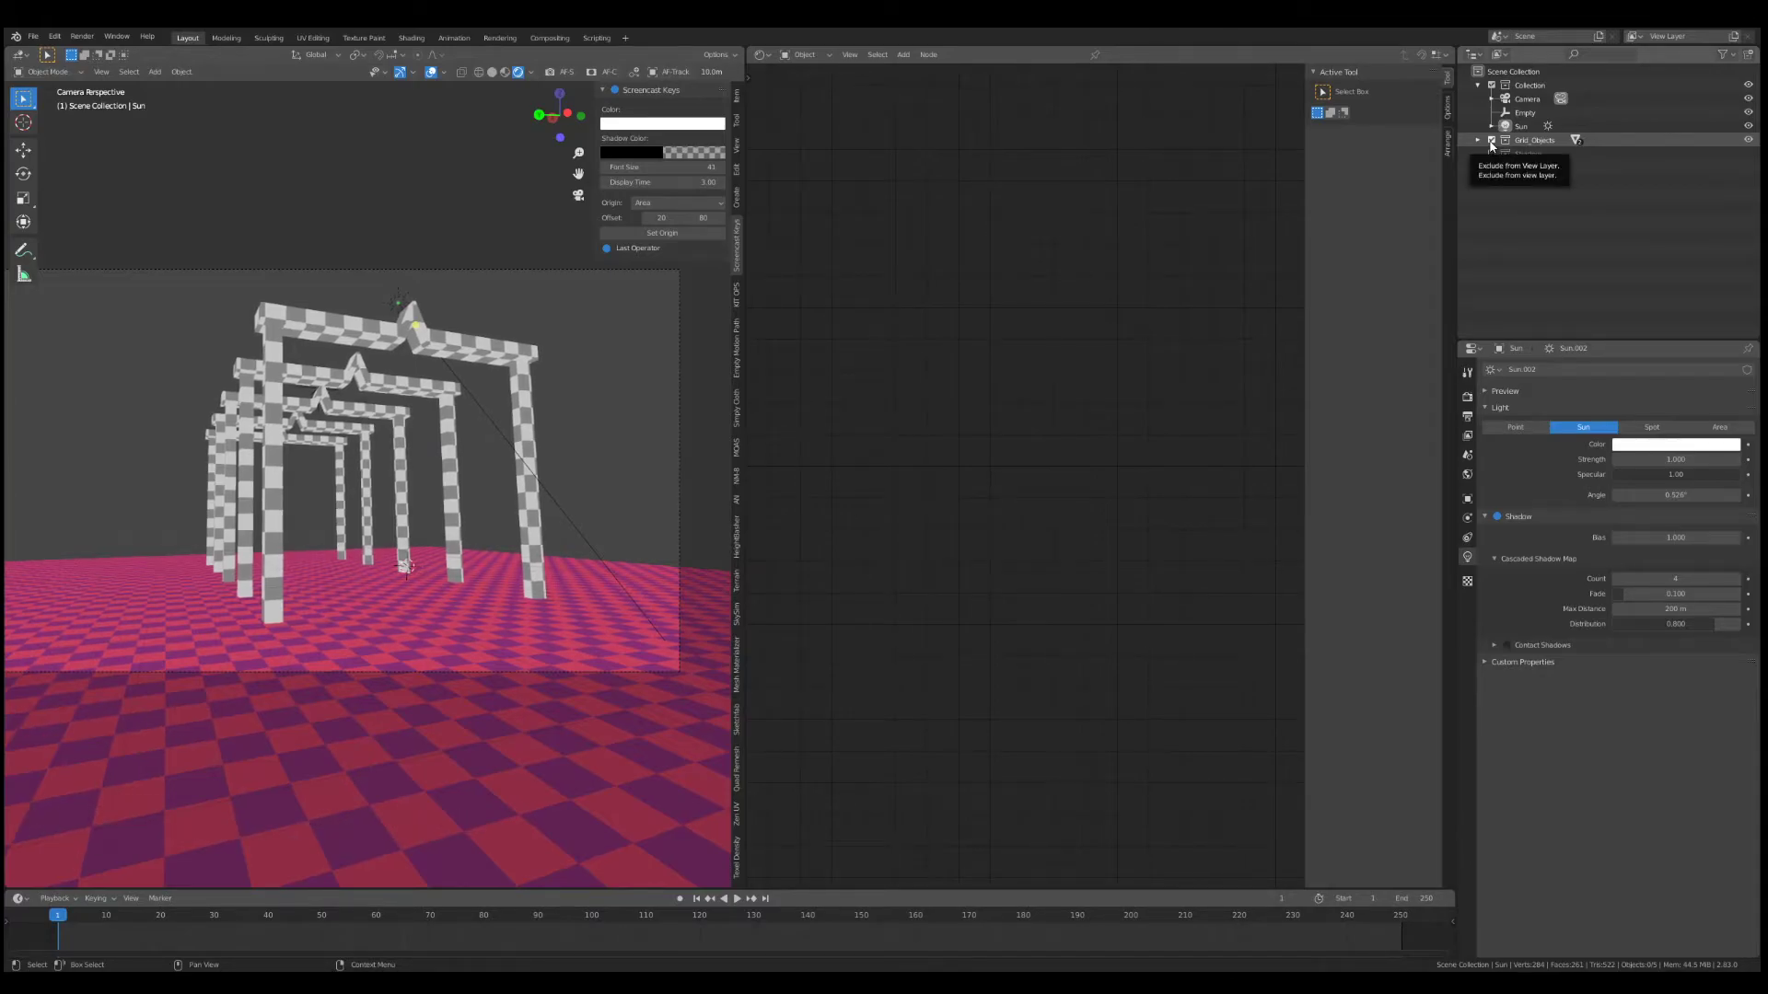
- Rename the current view layer as Grid
{"action": "left_click", "coordinate": [1671, 40]}
{"action": "type", "text": "Grid"}
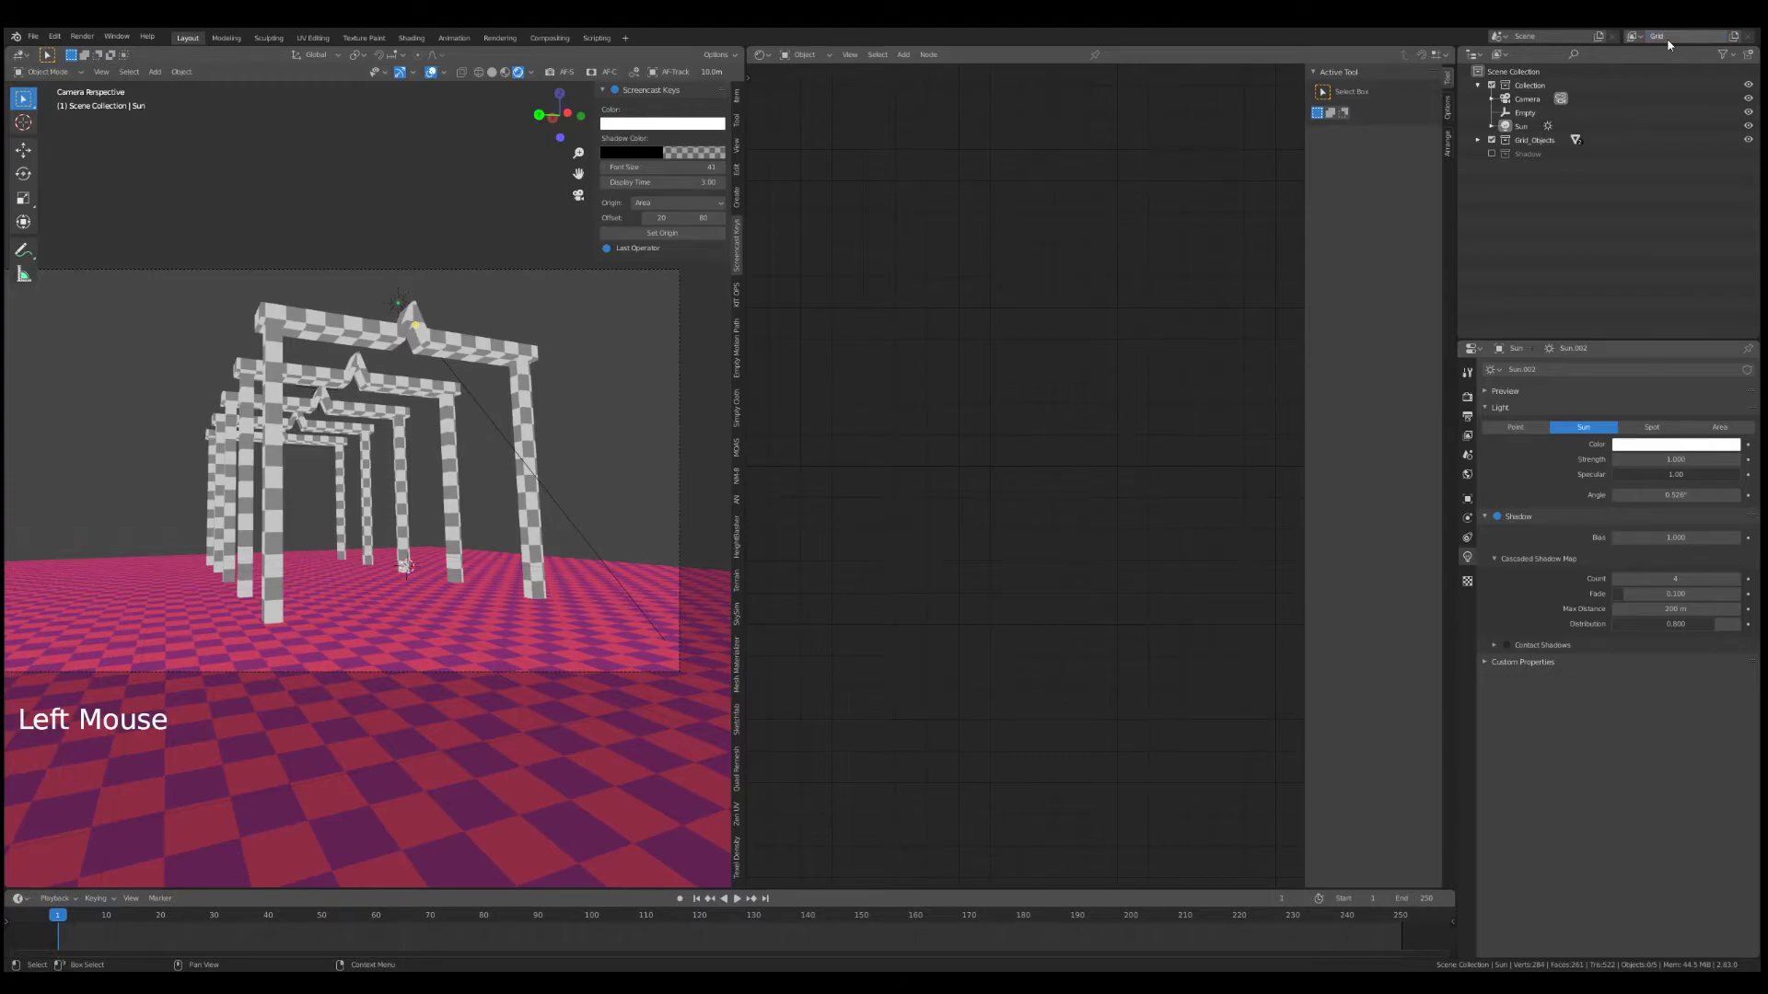
{"action": "key", "text": "Return"}
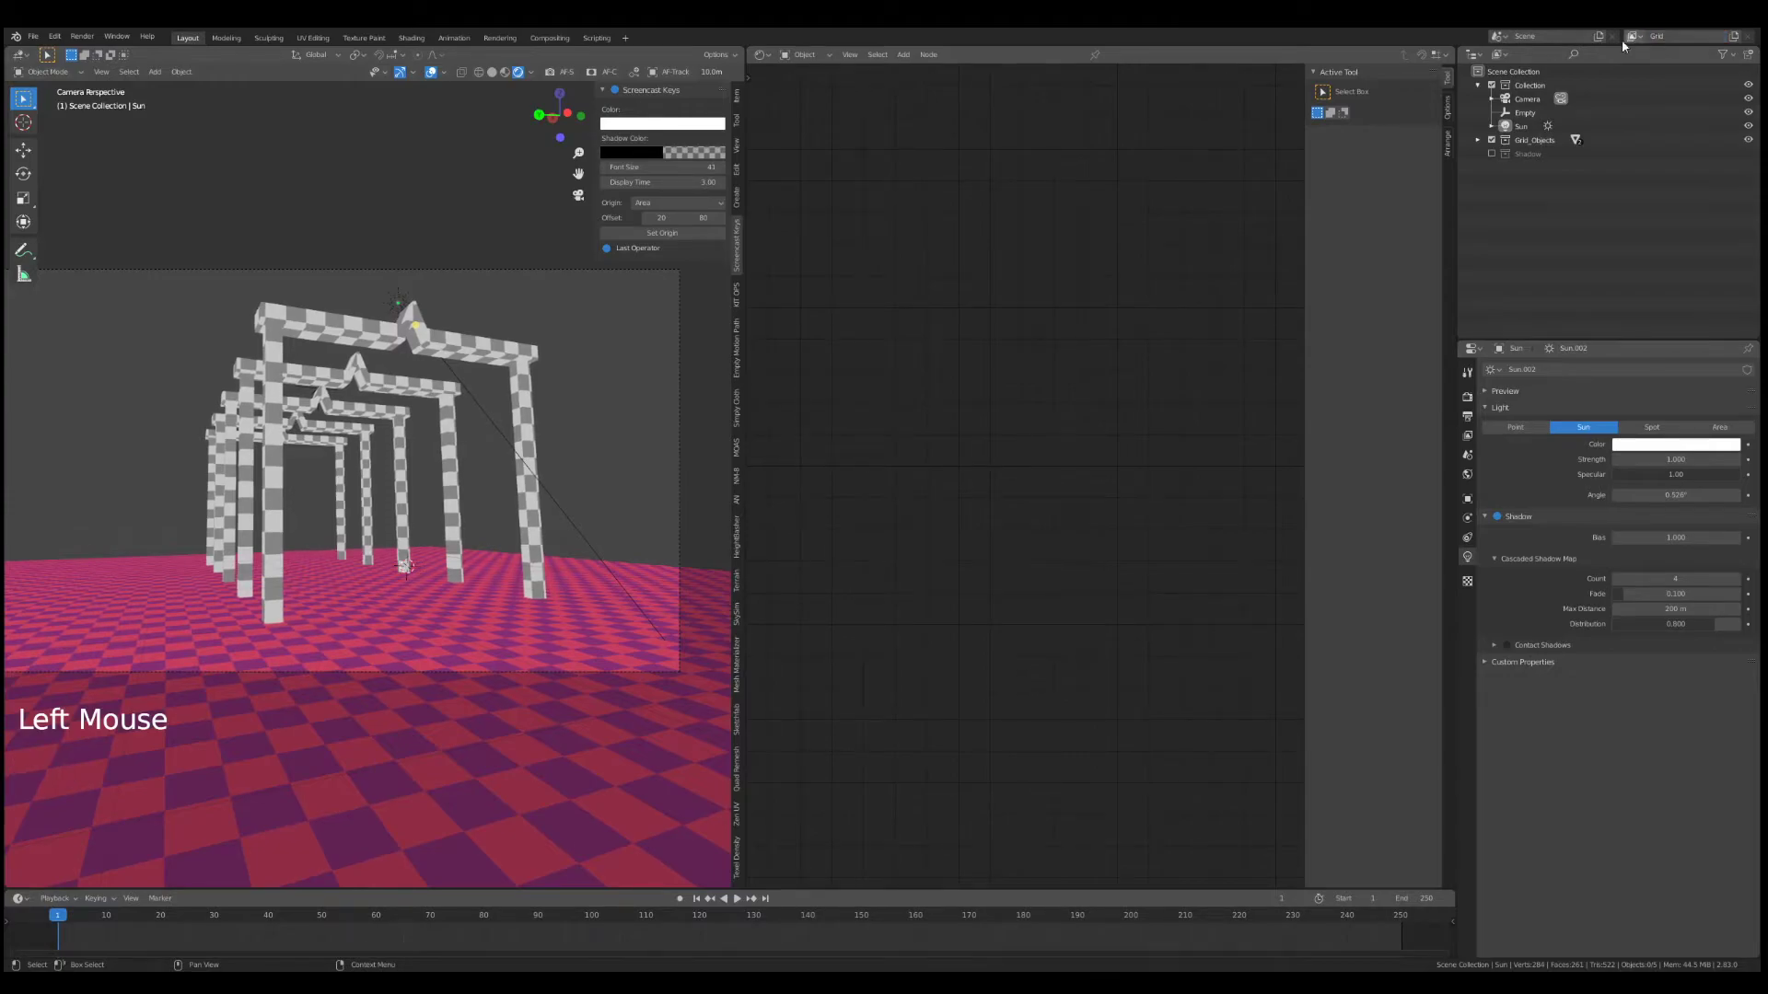
- Preview the Shadow collection over the grid objects, exclude it again, and add a new view layer with default settings
{"action": "left_click", "coordinate": [1492, 155]}
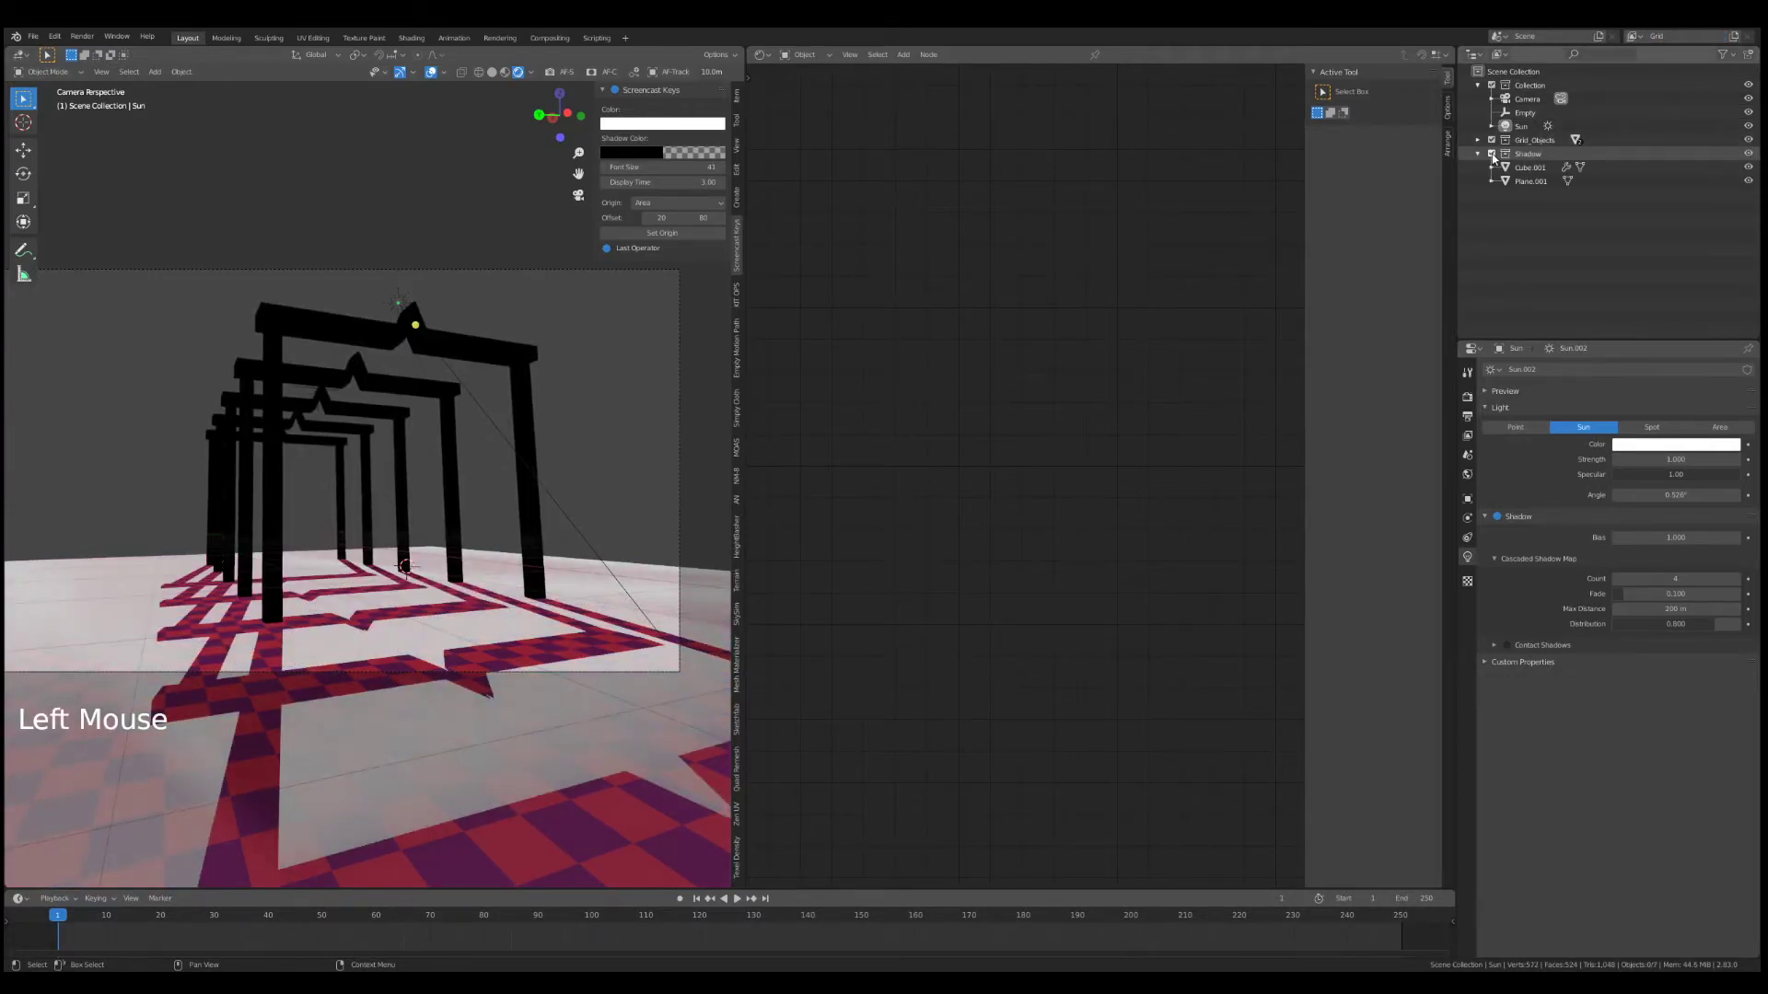
{"action": "left_click", "coordinate": [1492, 154]}
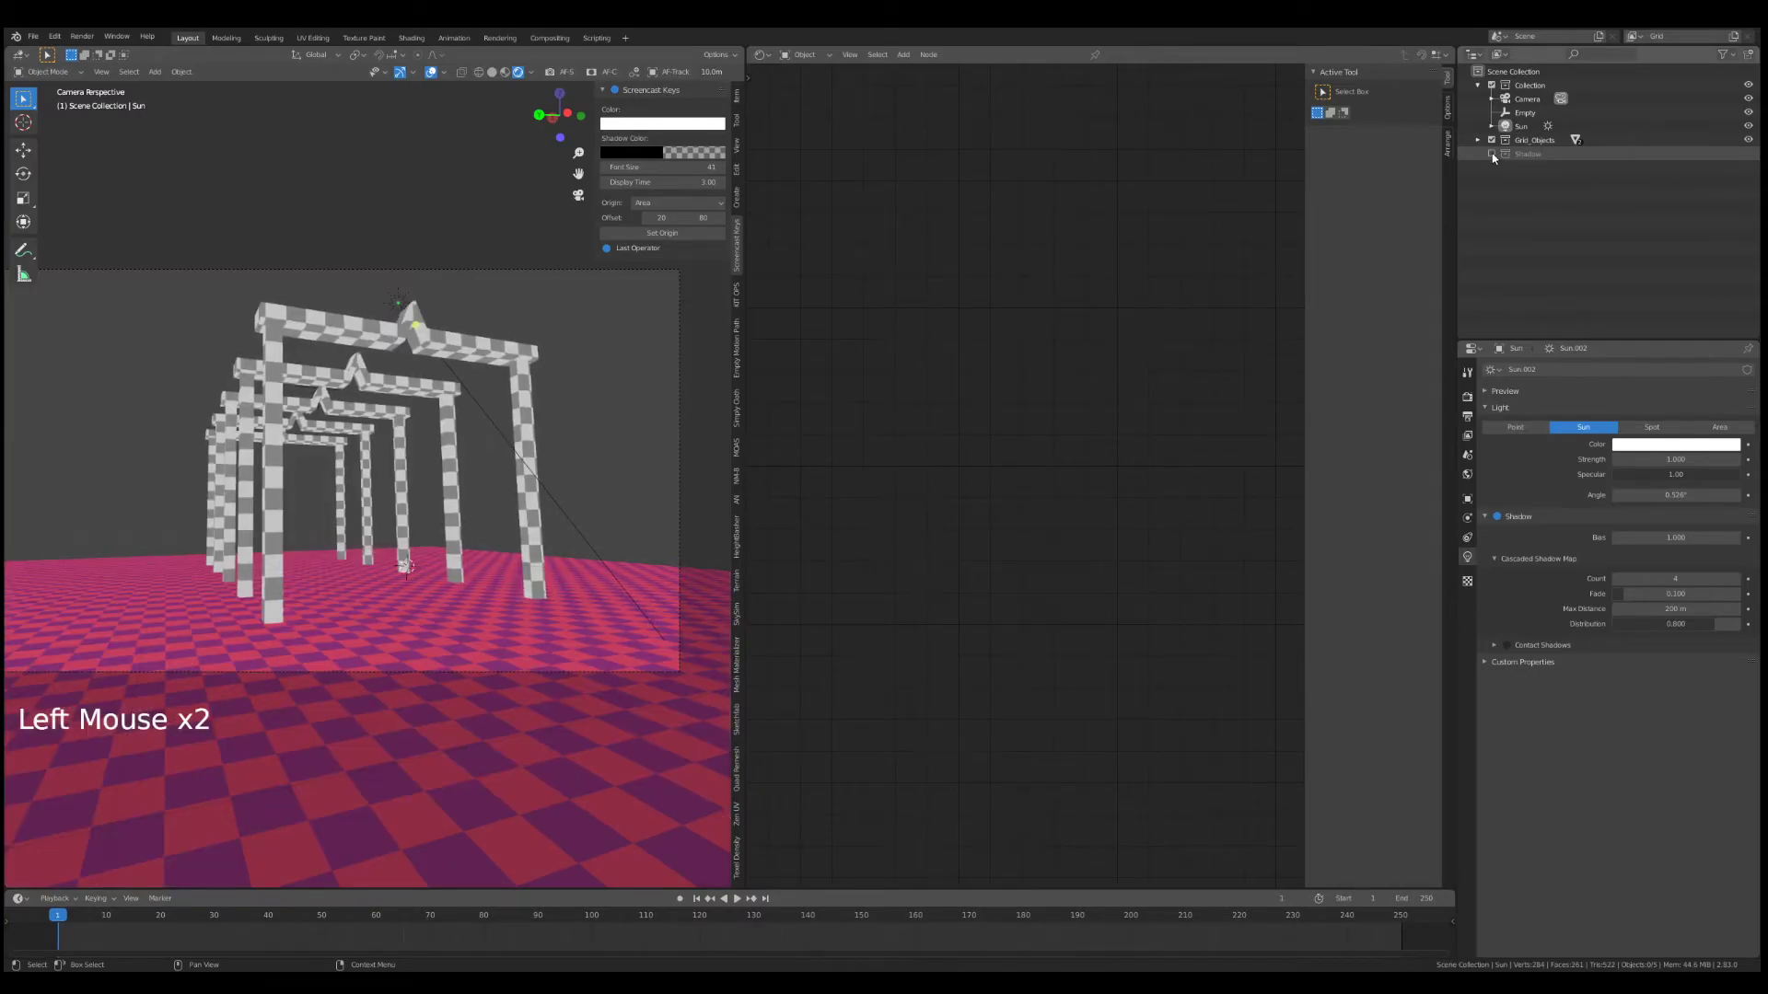
{"action": "left_click", "coordinate": [1735, 37]}
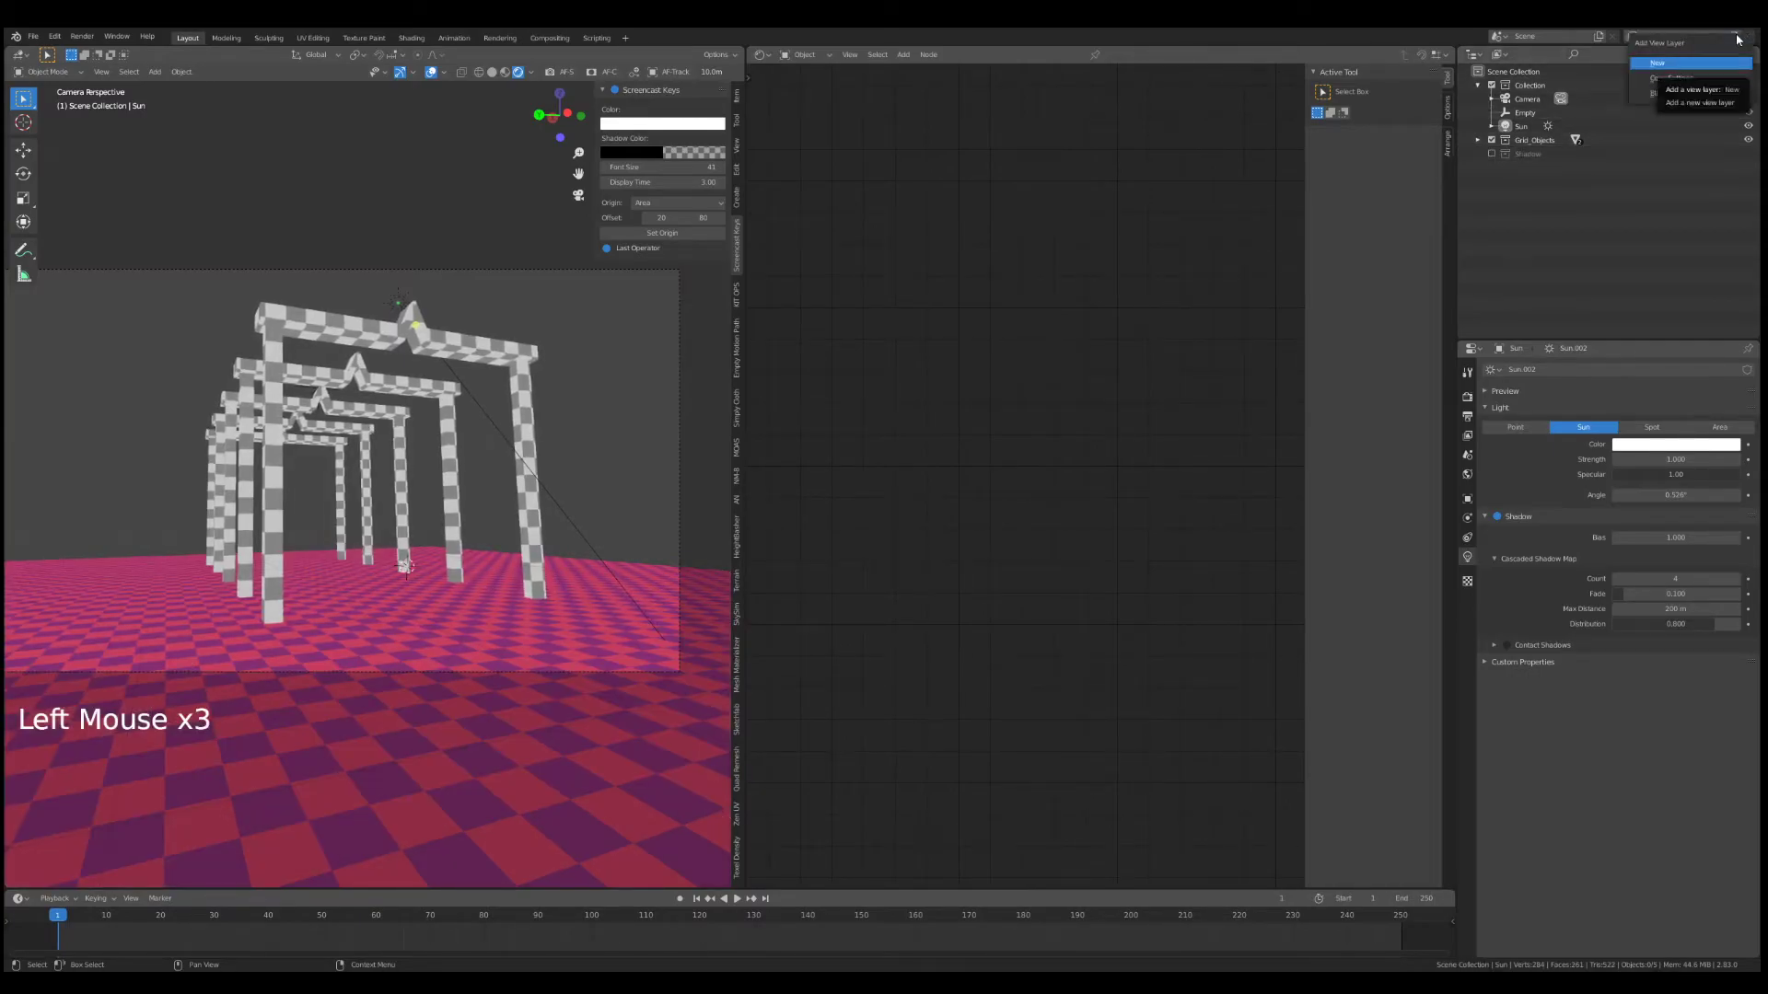
{"action": "left_click", "coordinate": [1668, 64]}
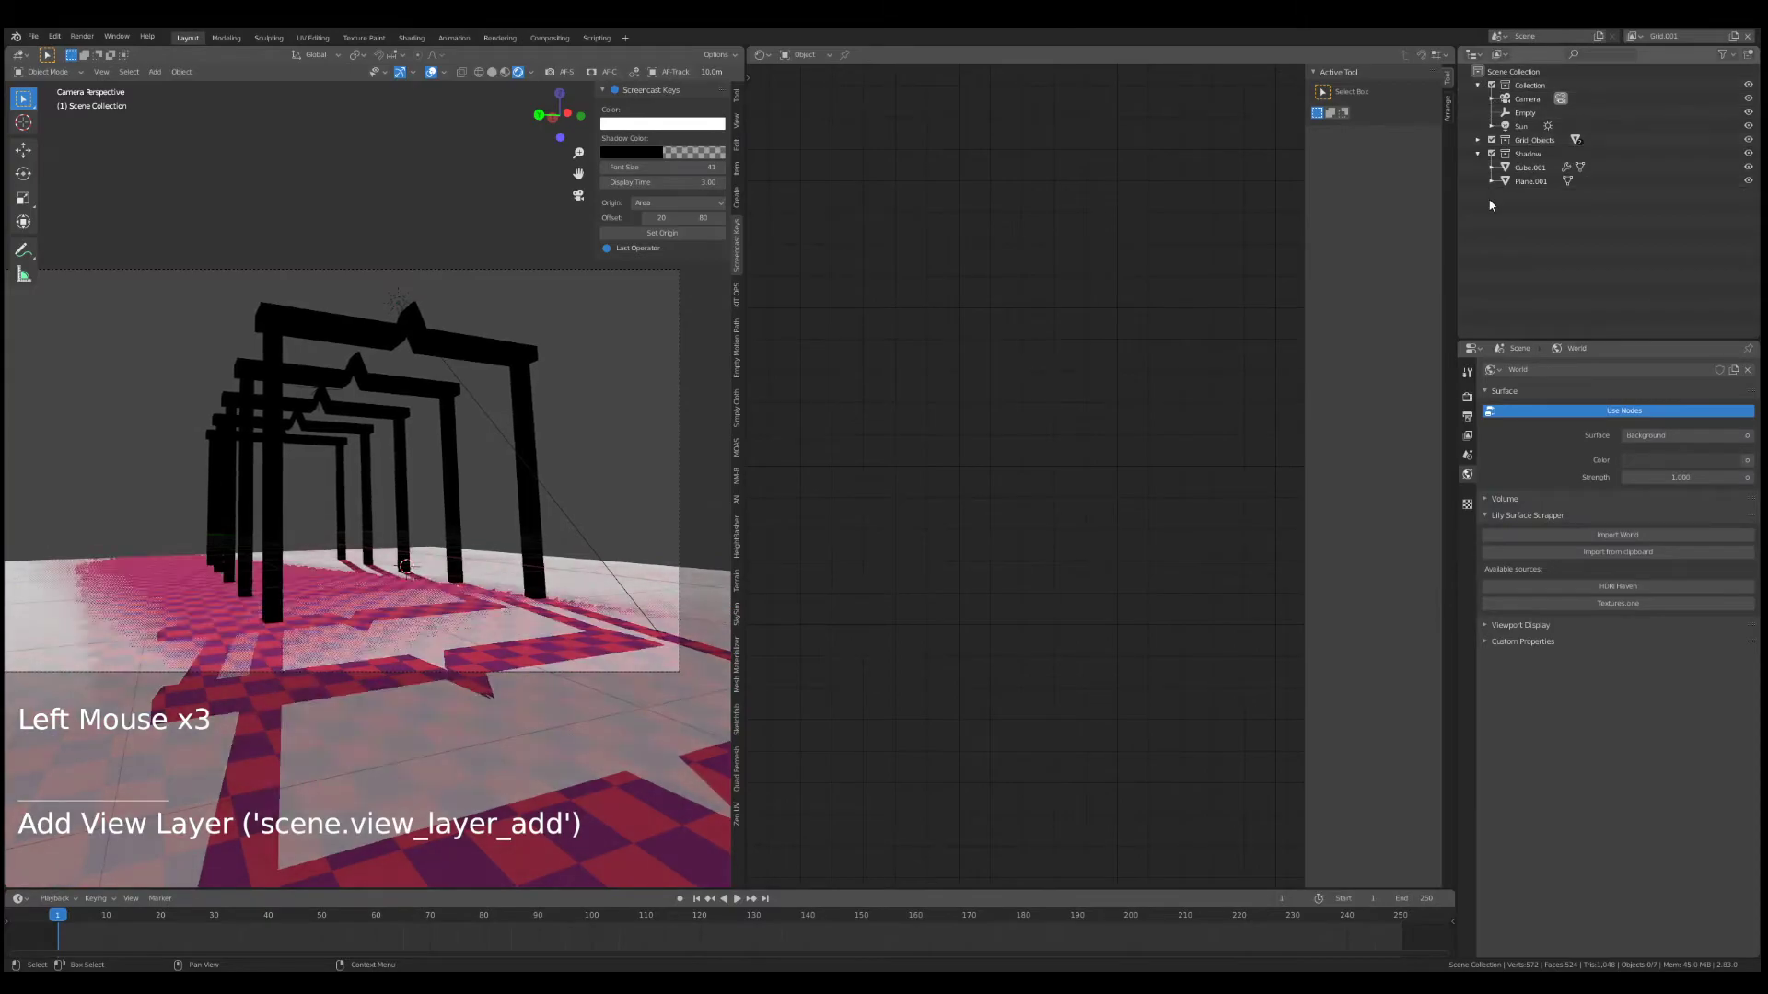
- Add a blank view layer with every collection excluded and remove it again
{"action": "left_click", "coordinate": [1734, 36]}
{"action": "left_click", "coordinate": [1659, 93]}
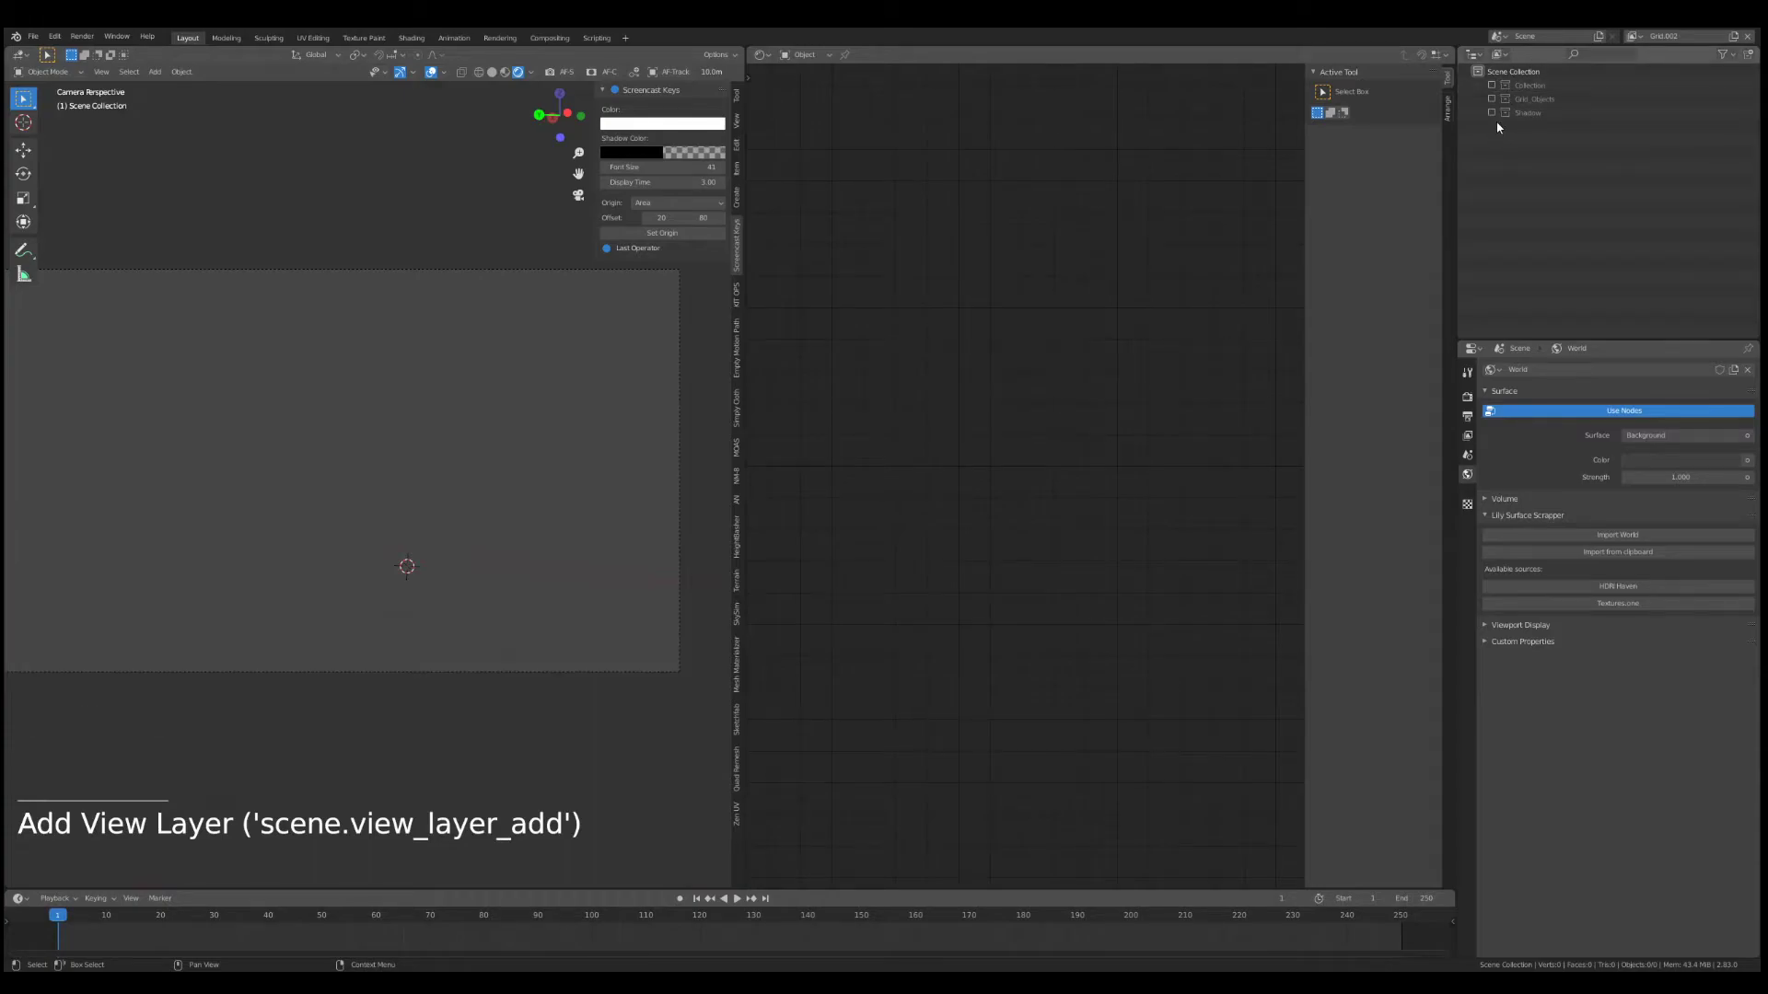
{"action": "left_click", "coordinate": [1634, 36]}
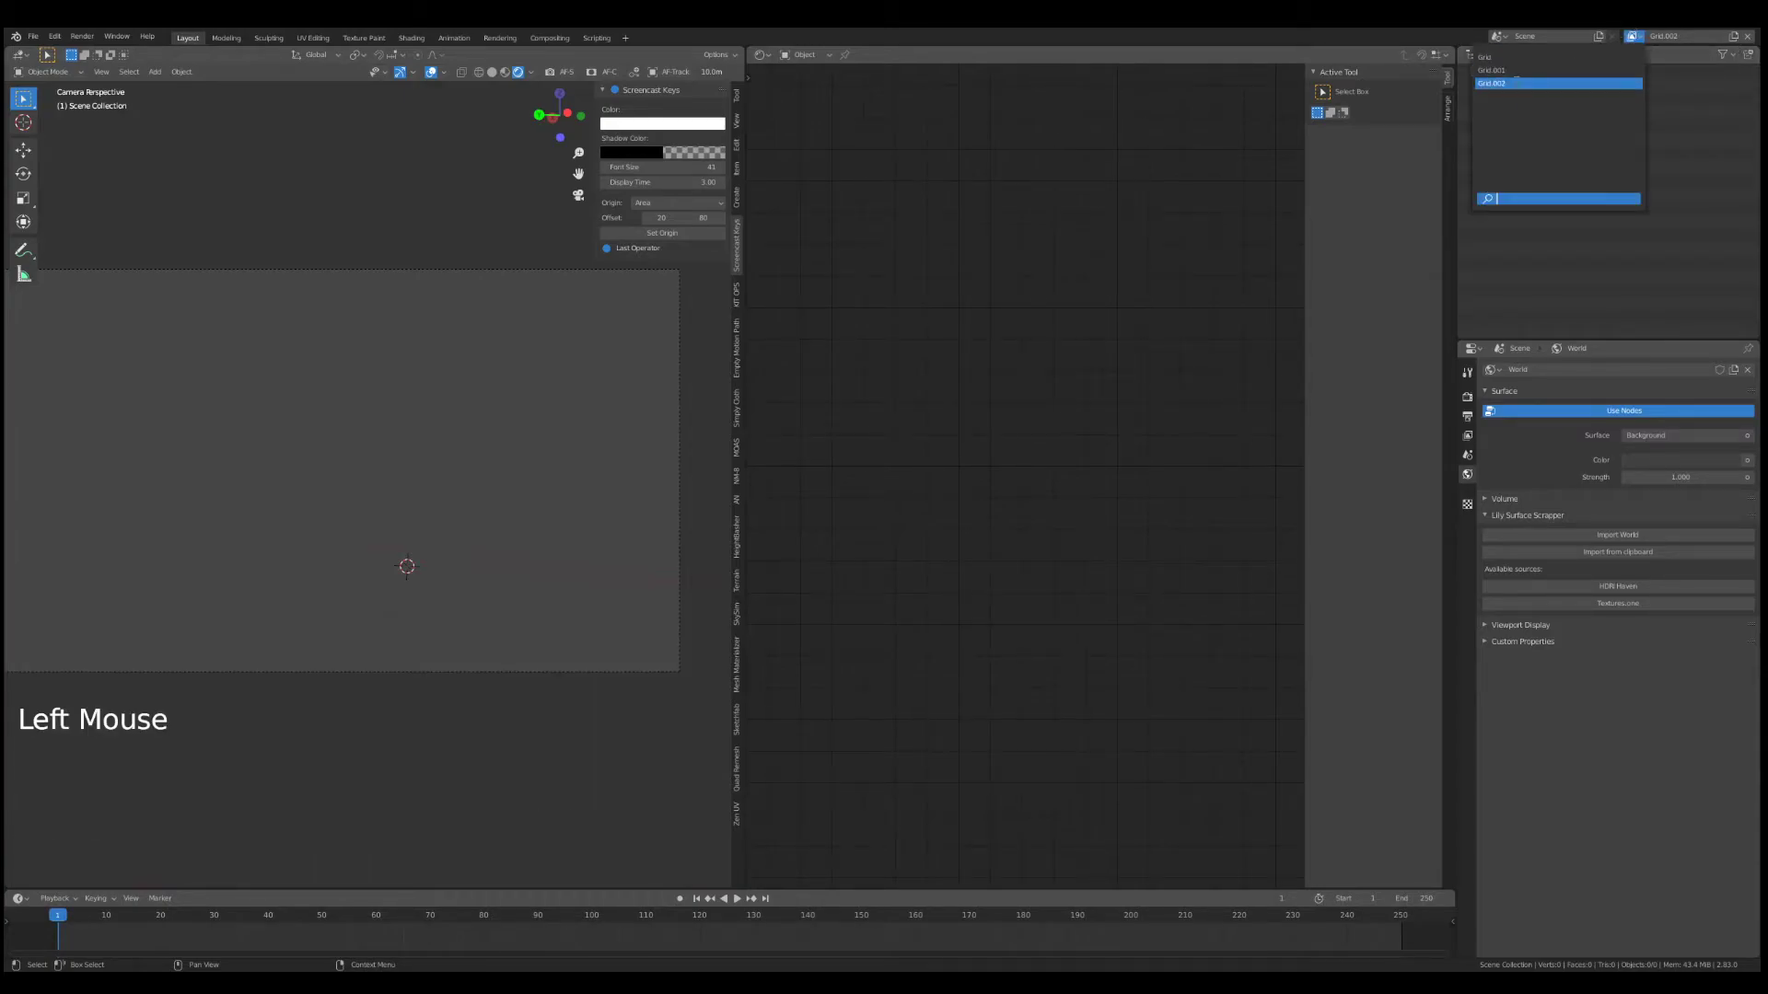
{"action": "left_click", "coordinate": [1485, 56]}
{"action": "left_click", "coordinate": [1747, 36]}
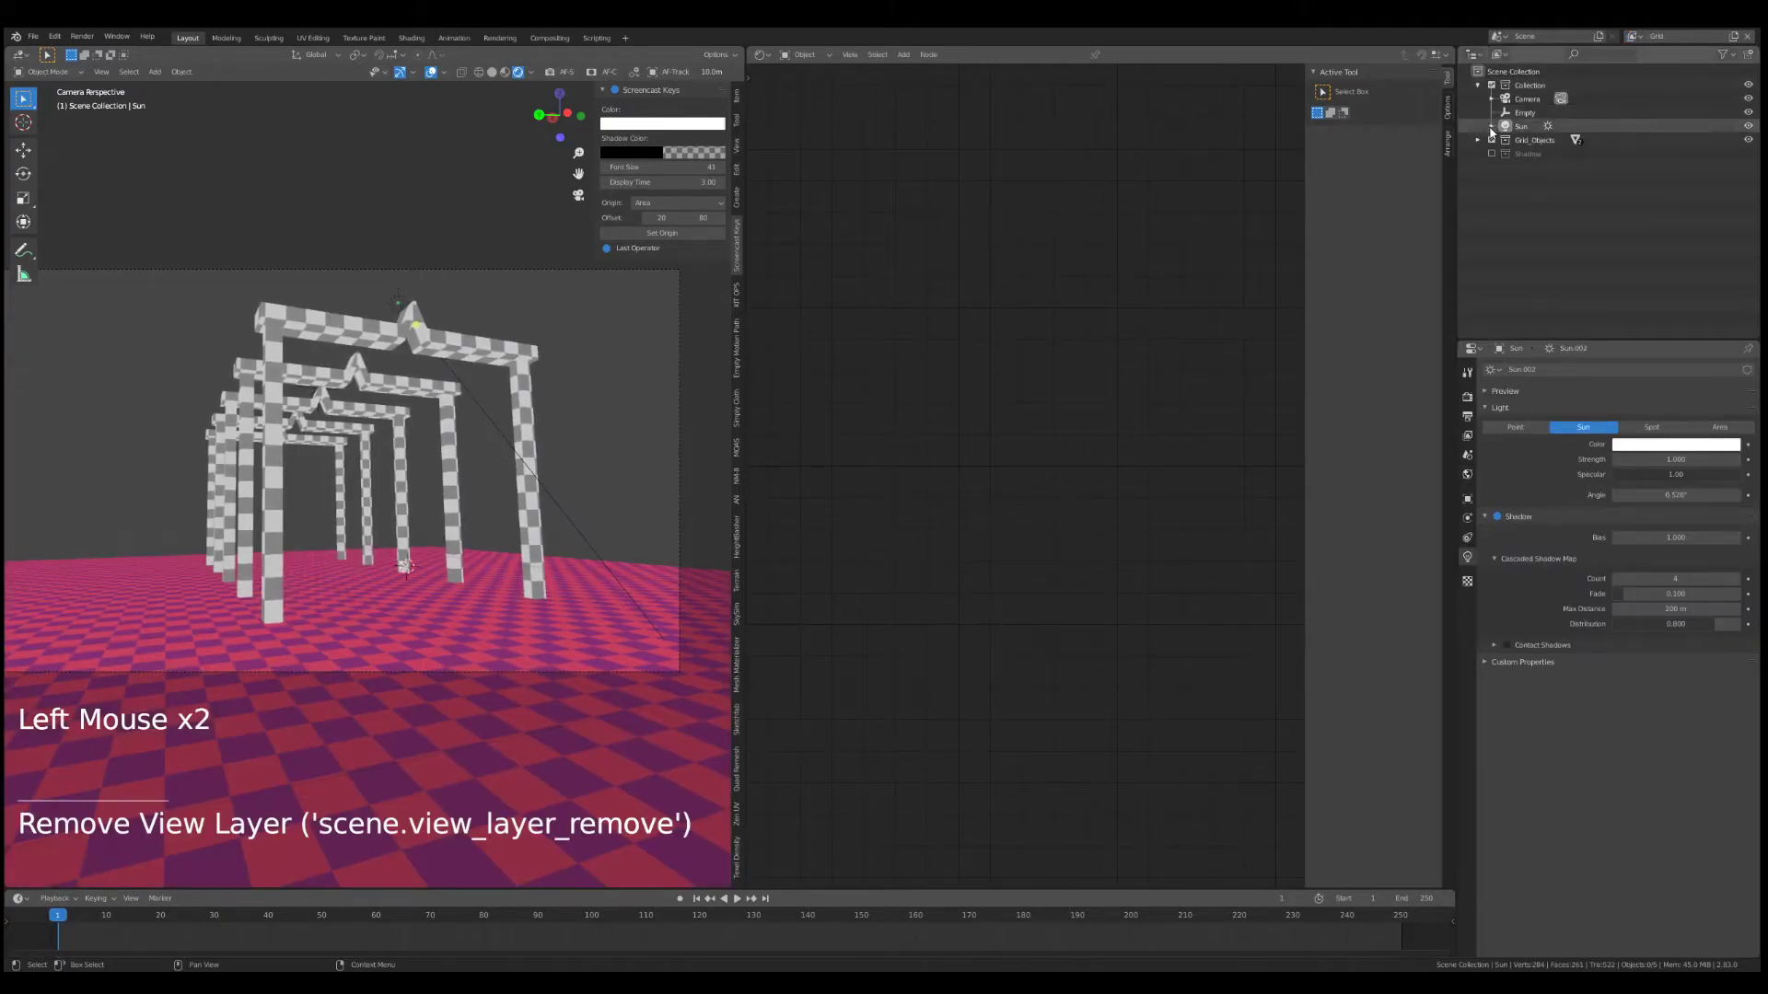
- Exclude the Grid_Objects collection from the Grid.001 view layer and rename that layer as Shadow
{"action": "left_click", "coordinate": [1634, 36]}
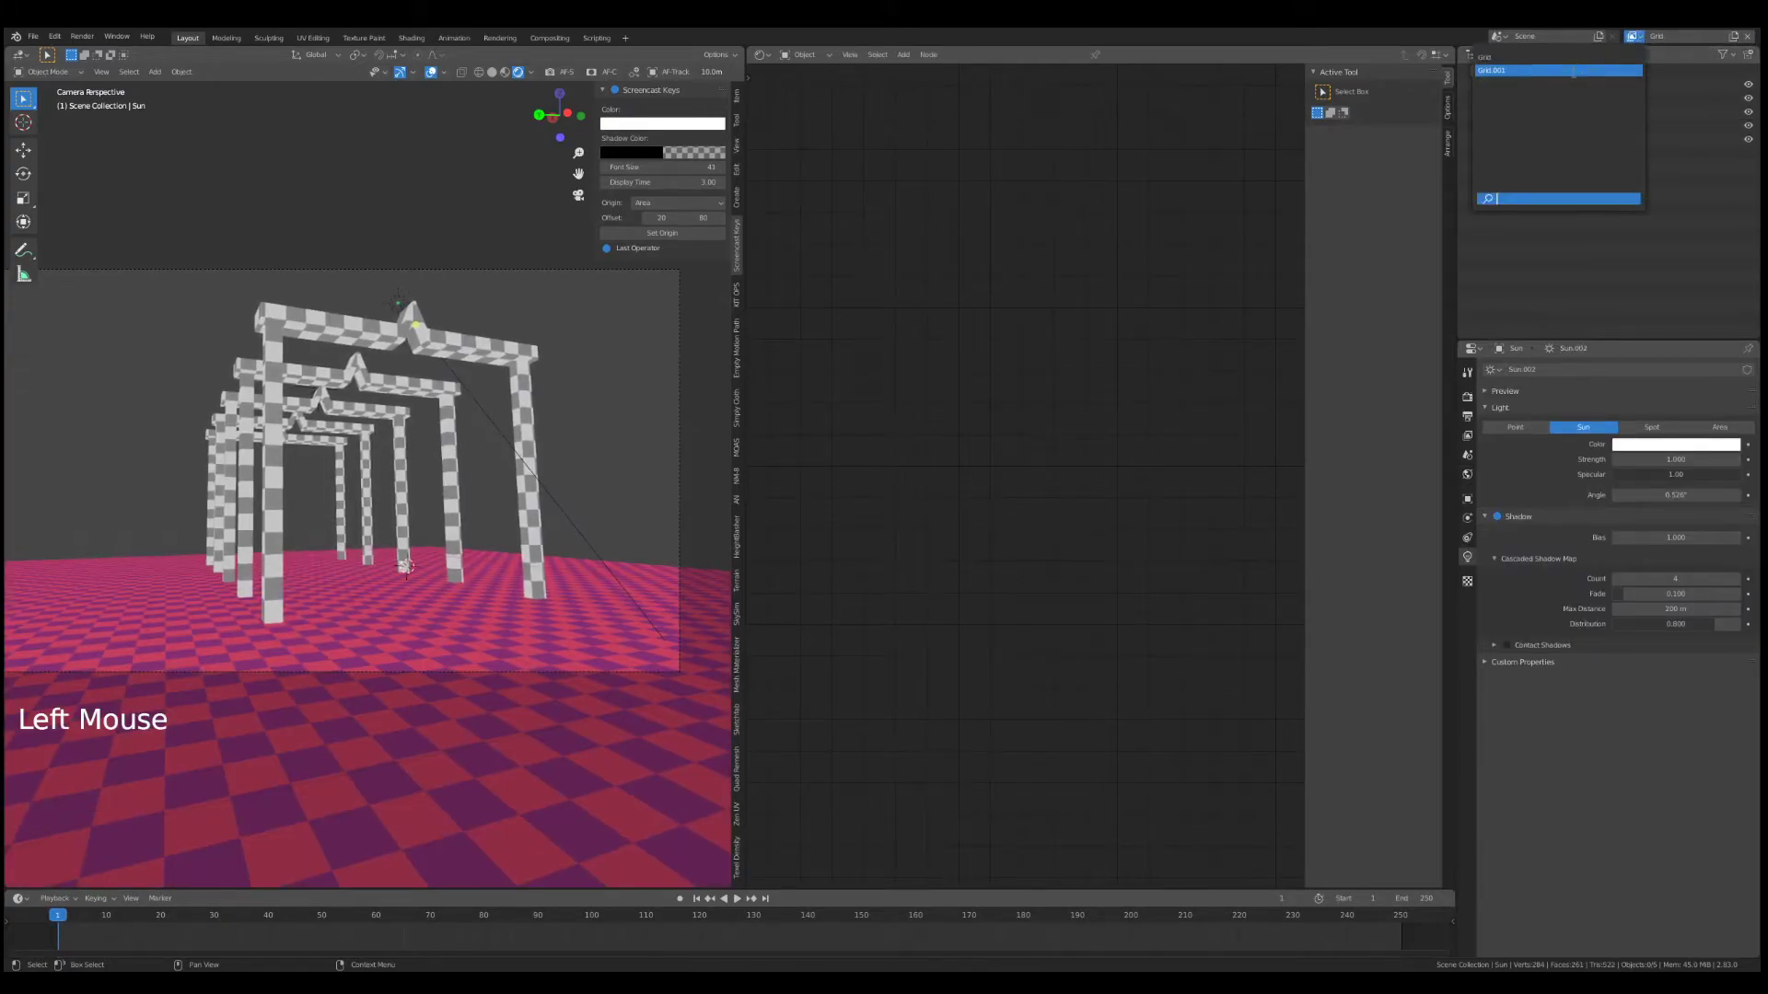
{"action": "left_click", "coordinate": [1496, 70]}
{"action": "left_click", "coordinate": [1492, 140]}
{"action": "left_click", "coordinate": [1685, 37]}
{"action": "type", "text": "Shadow"}
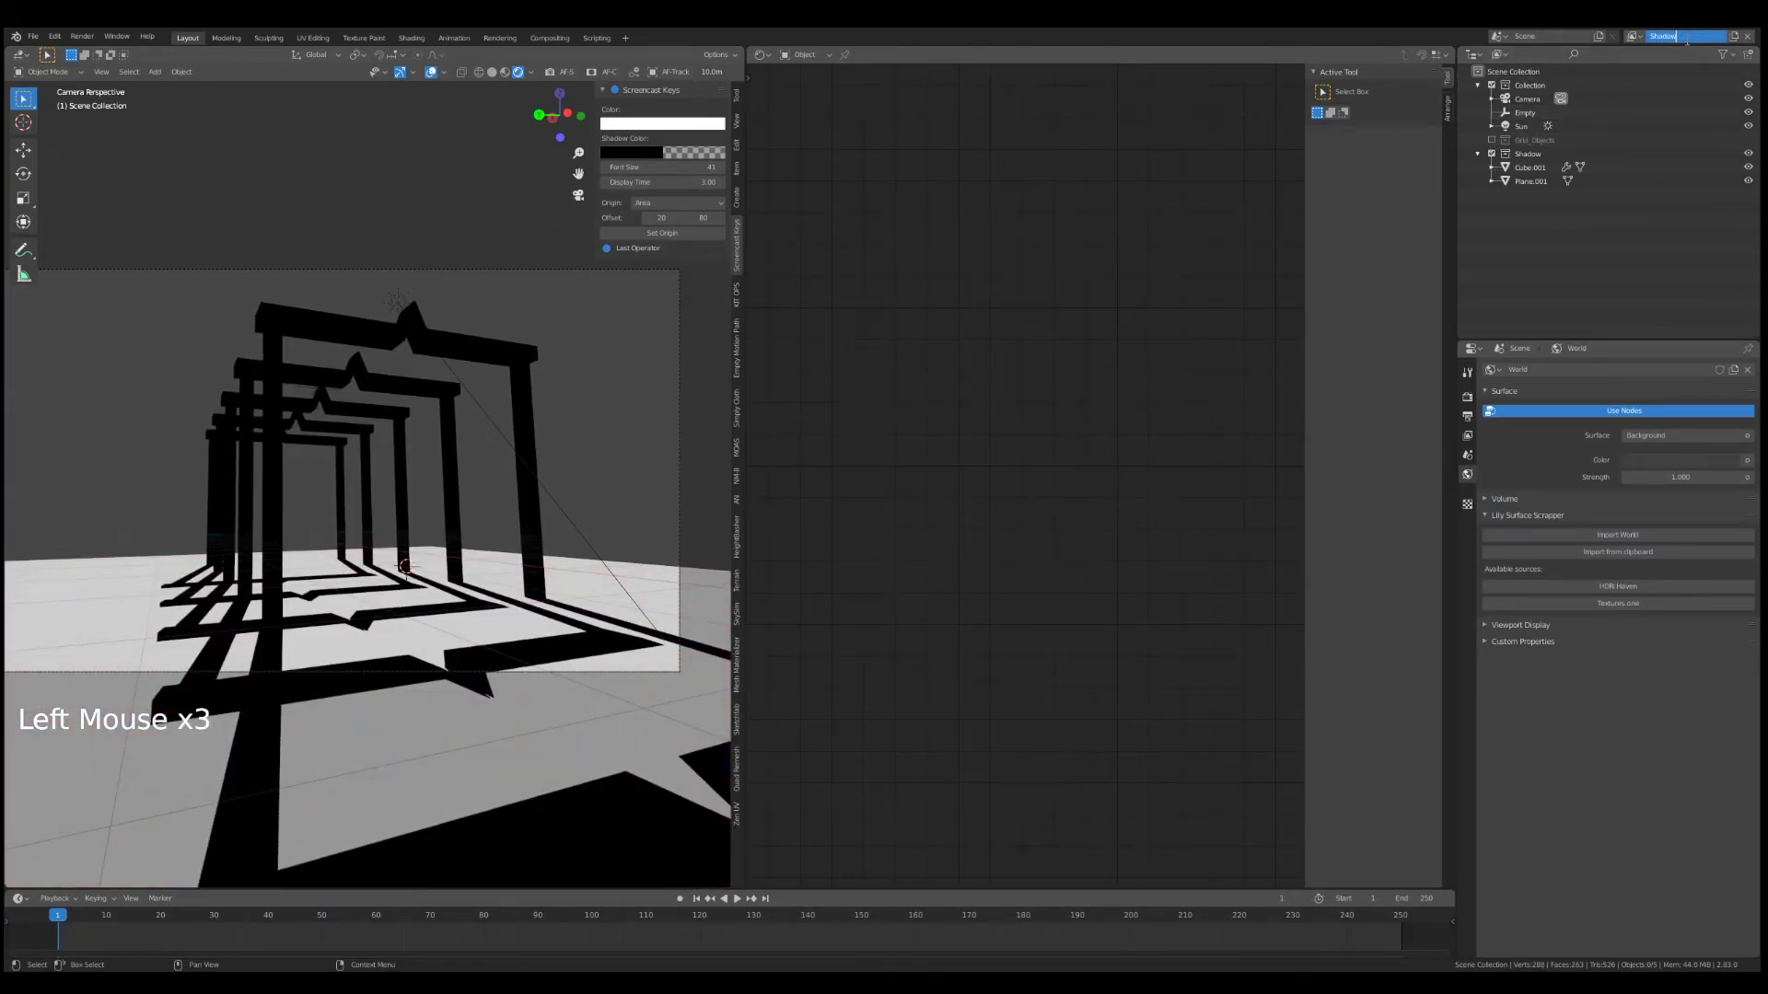
{"action": "key", "text": "Return"}
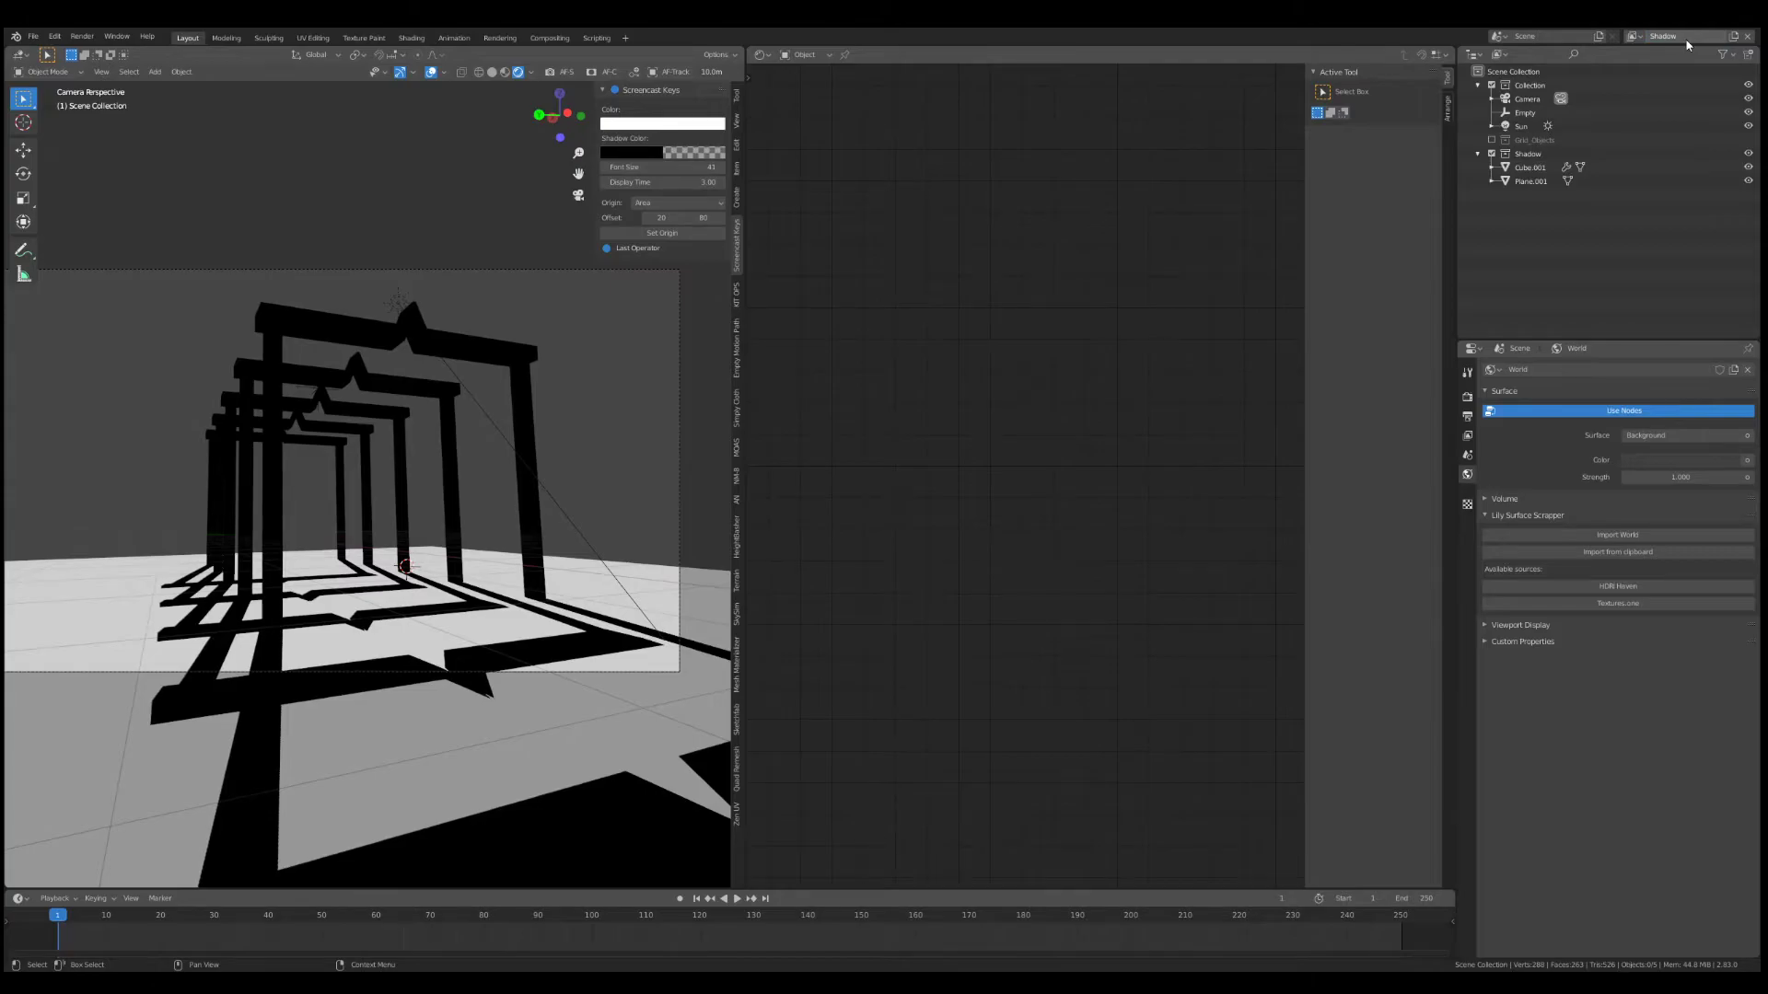
{"action": "left_click", "coordinate": [1478, 155]}
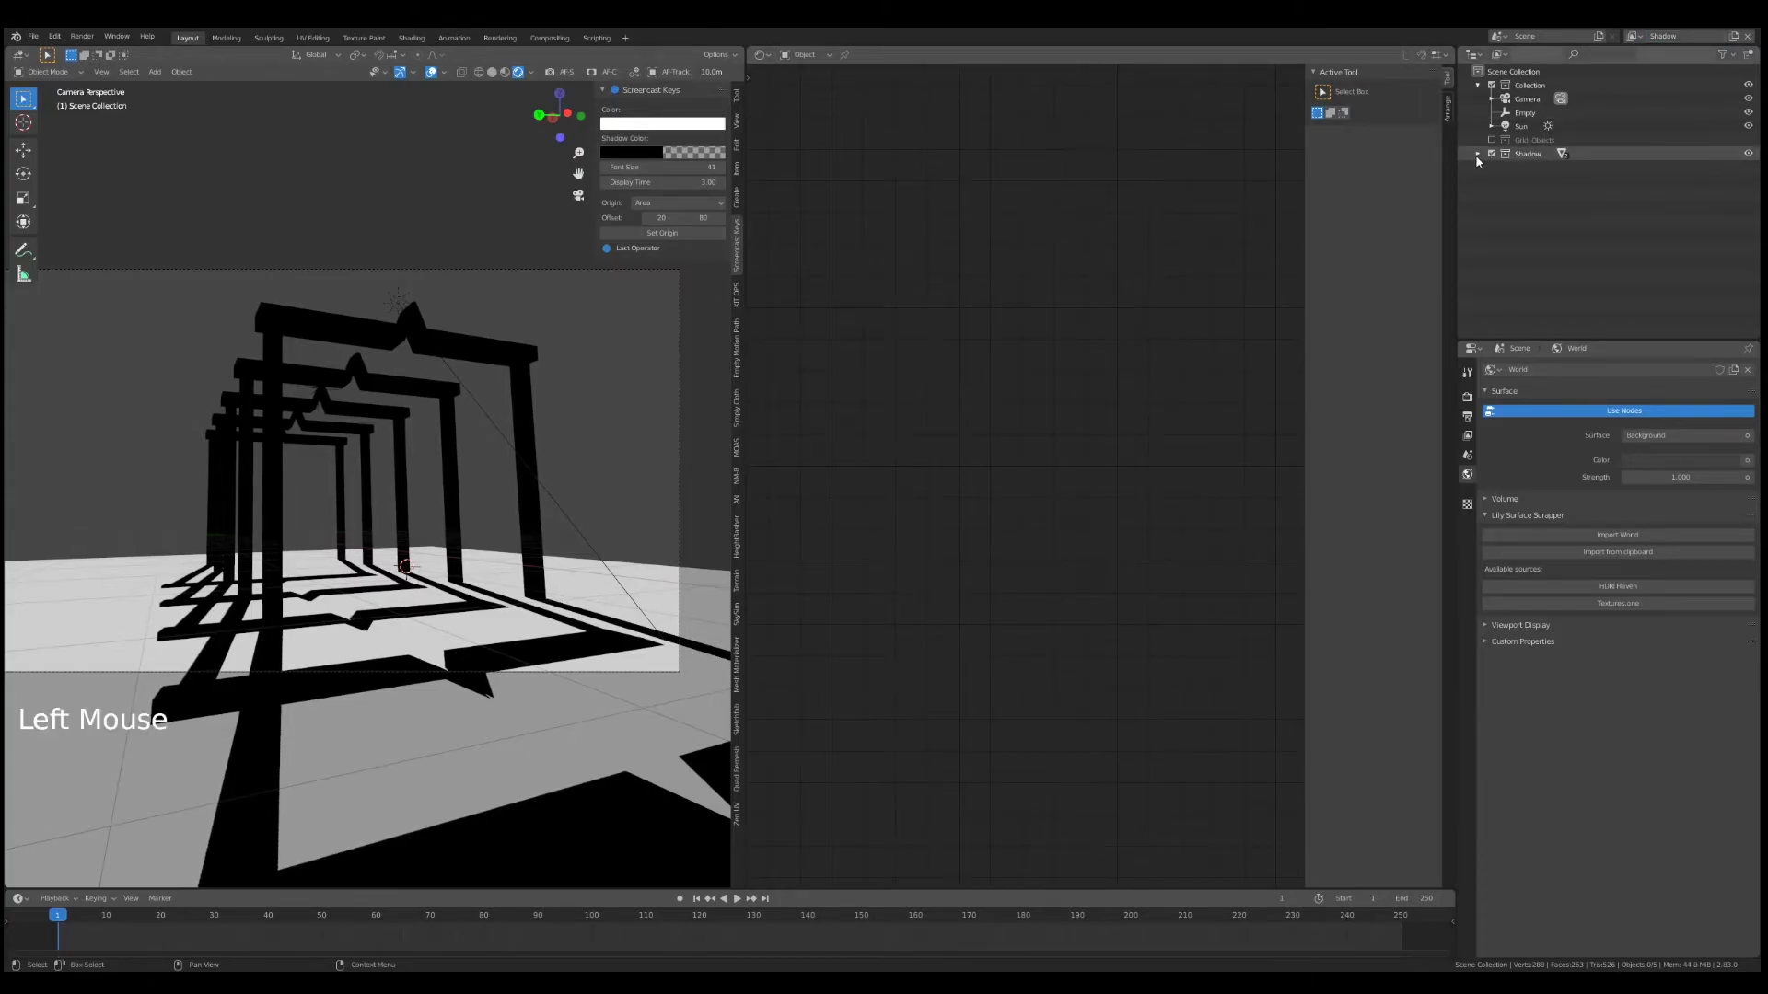
- Compare the Grid and Shadow view layers by switching to Grid and back to Shadow
{"action": "left_click", "coordinate": [1632, 36]}
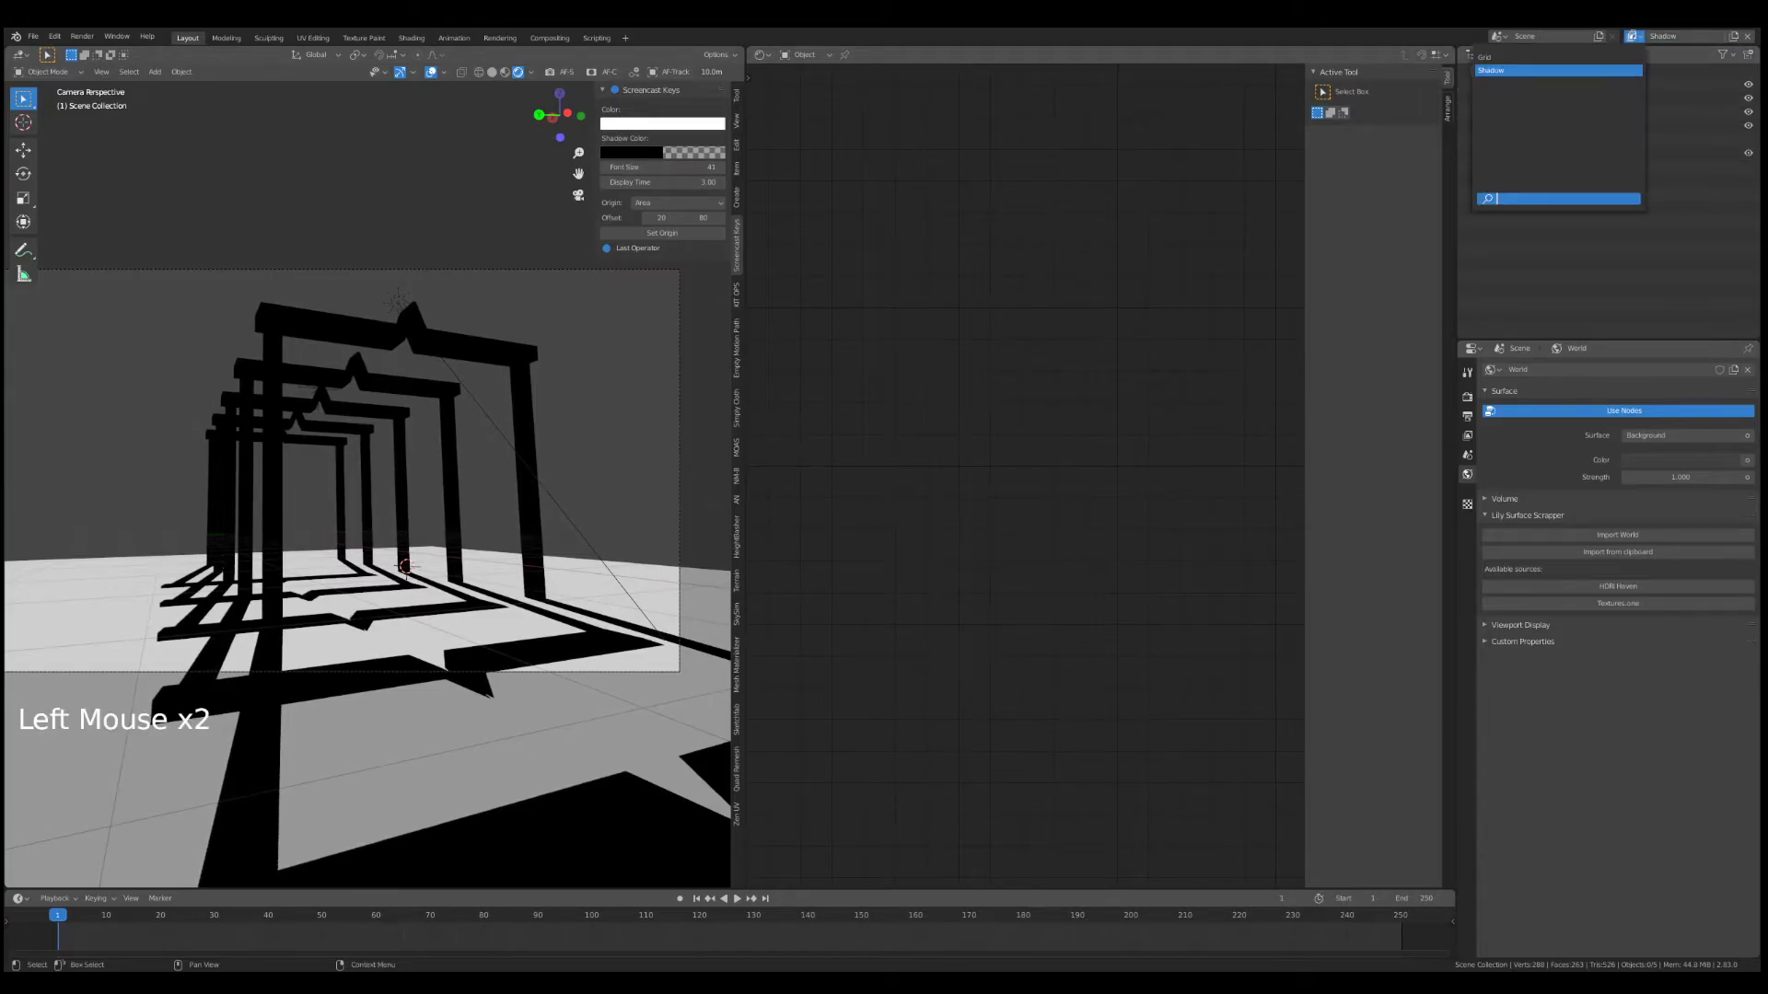
{"action": "left_click", "coordinate": [1595, 60]}
{"action": "left_click", "coordinate": [1632, 36]}
{"action": "left_click", "coordinate": [1602, 71]}
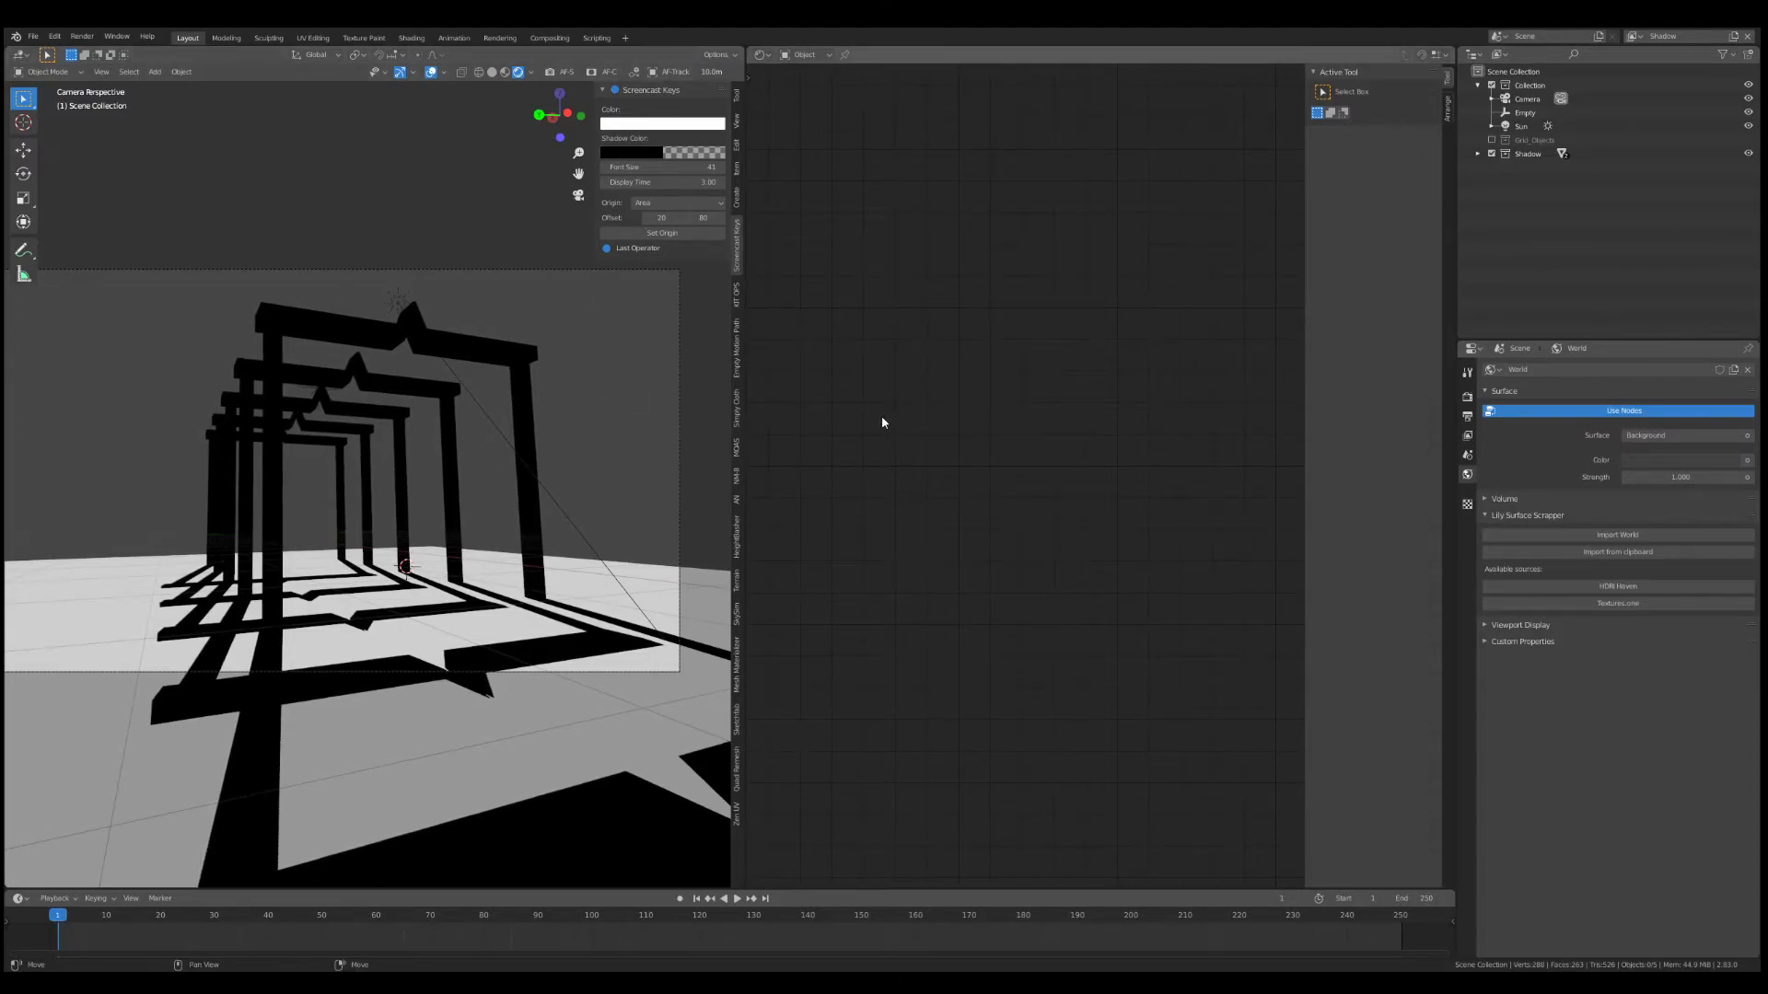
- Enable a transparent film background in the scene's render settings
{"action": "left_click", "coordinate": [1467, 400]}
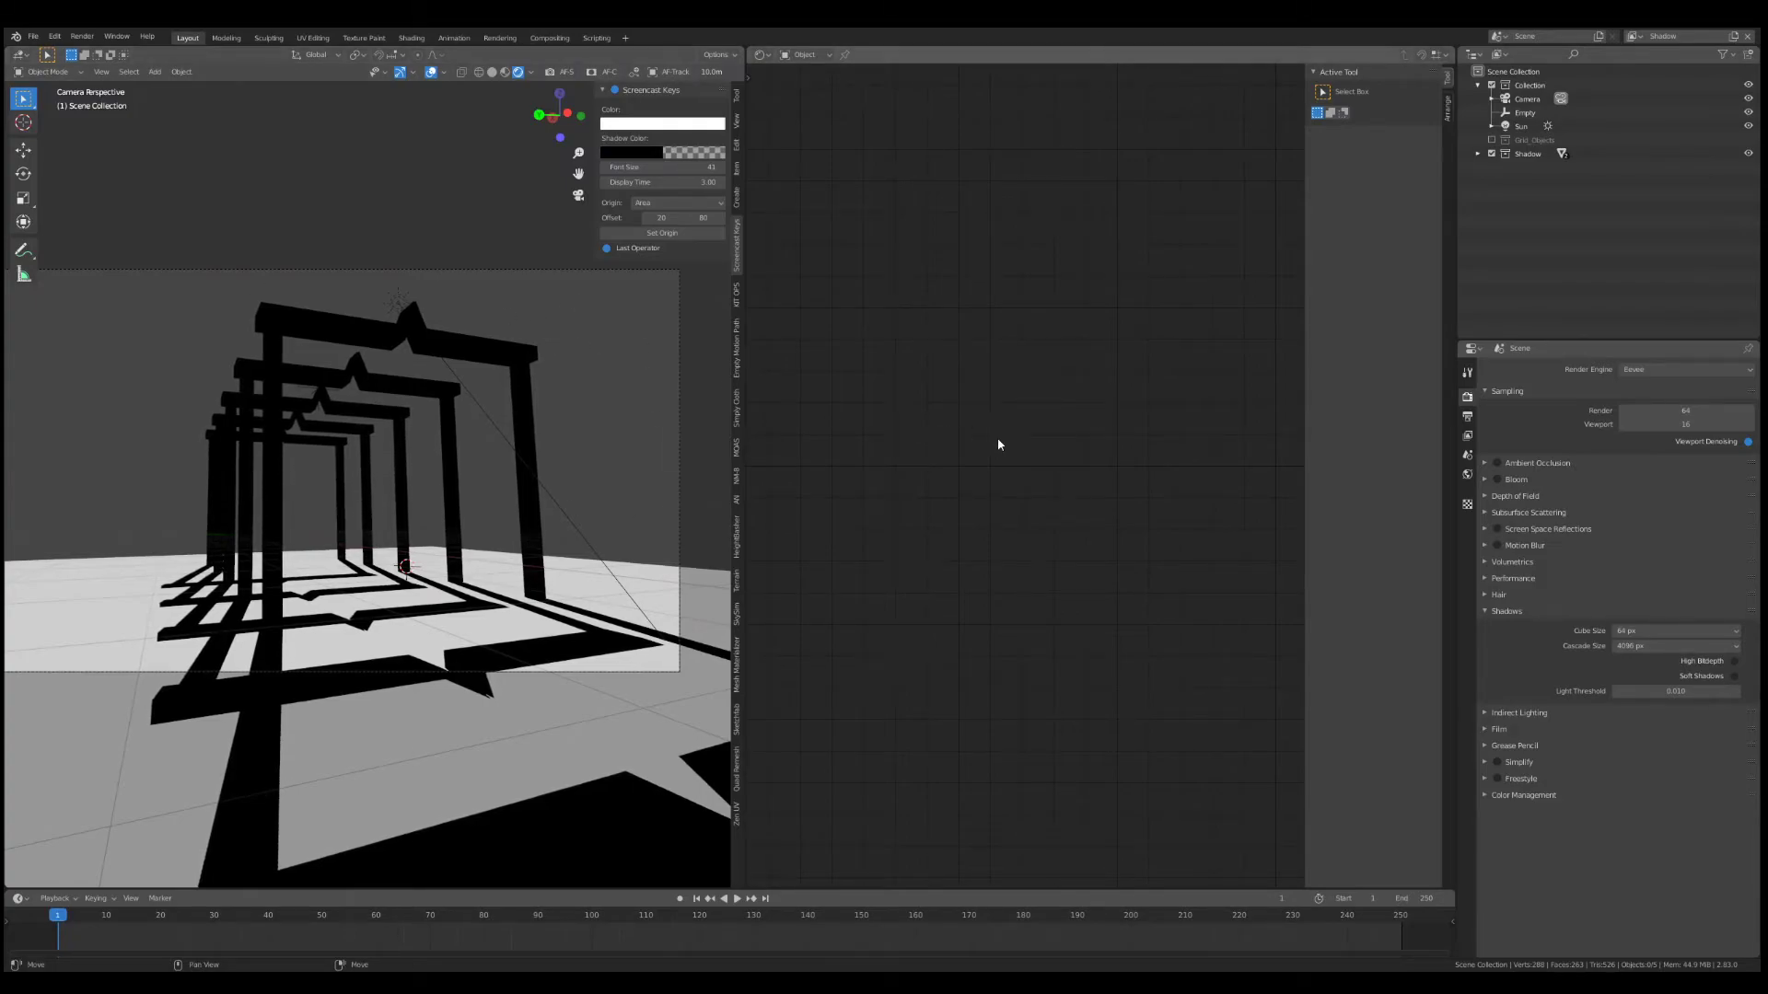
{"action": "left_click", "coordinate": [1468, 419]}
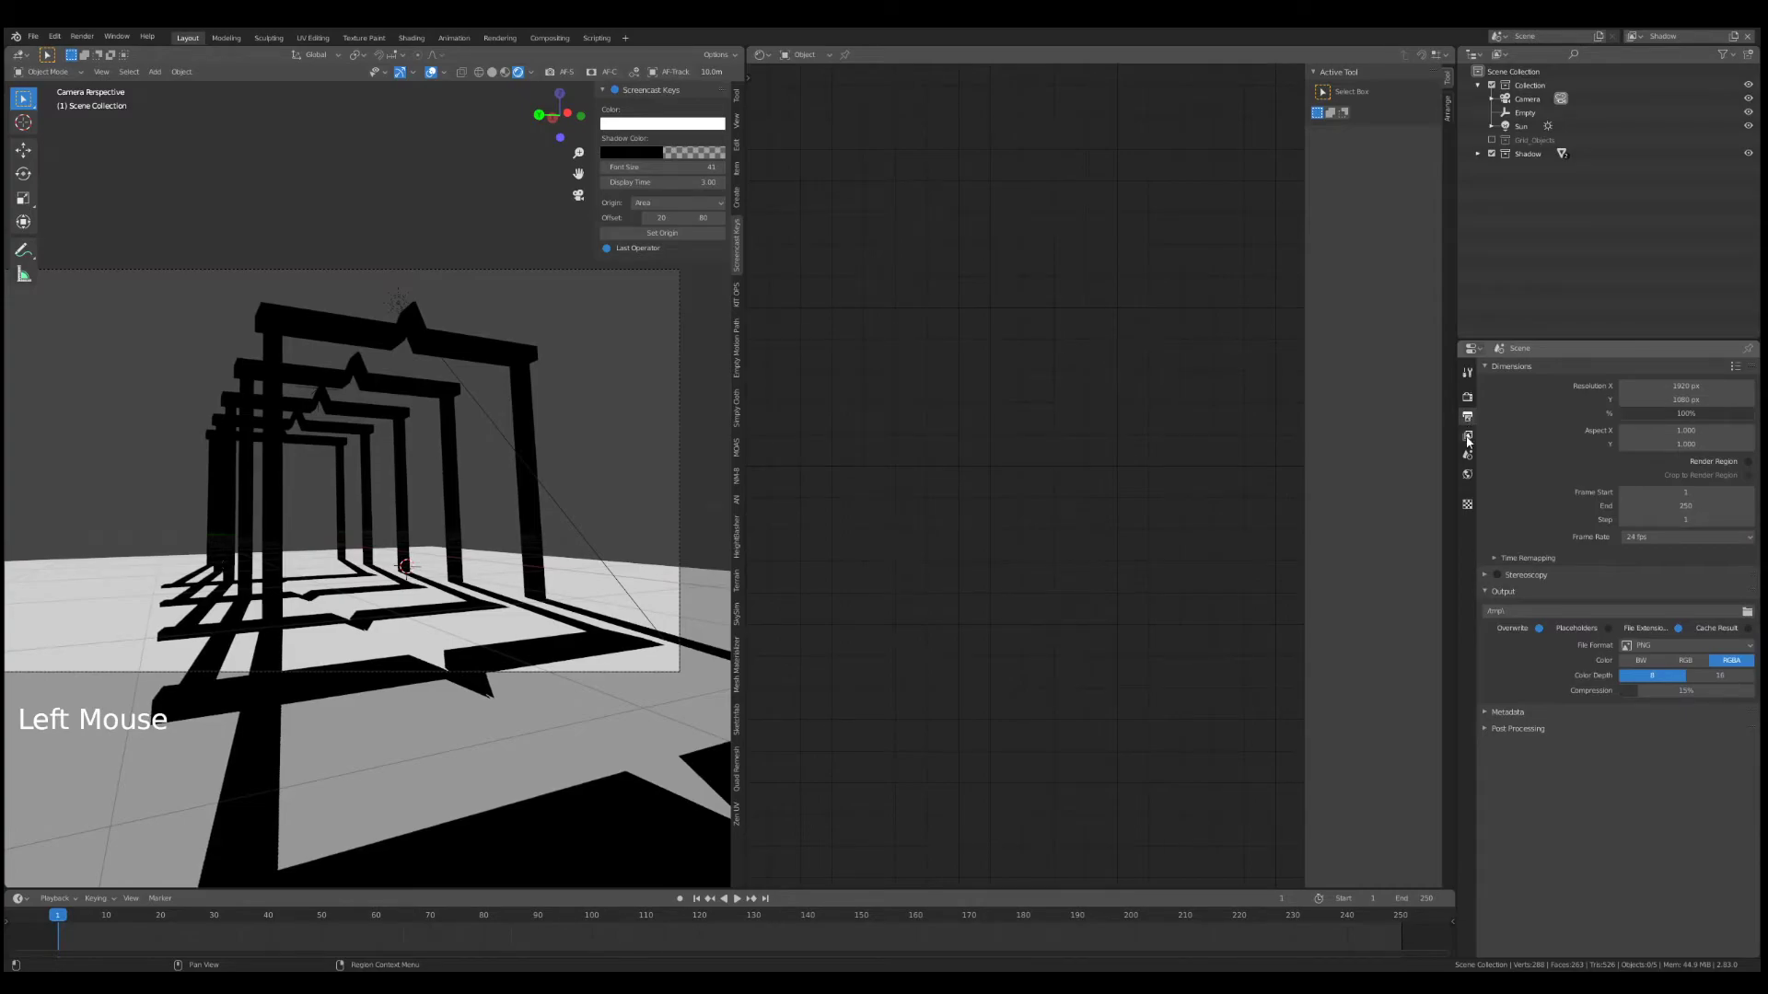
{"action": "left_click", "coordinate": [1468, 438]}
{"action": "left_click", "coordinate": [1468, 398]}
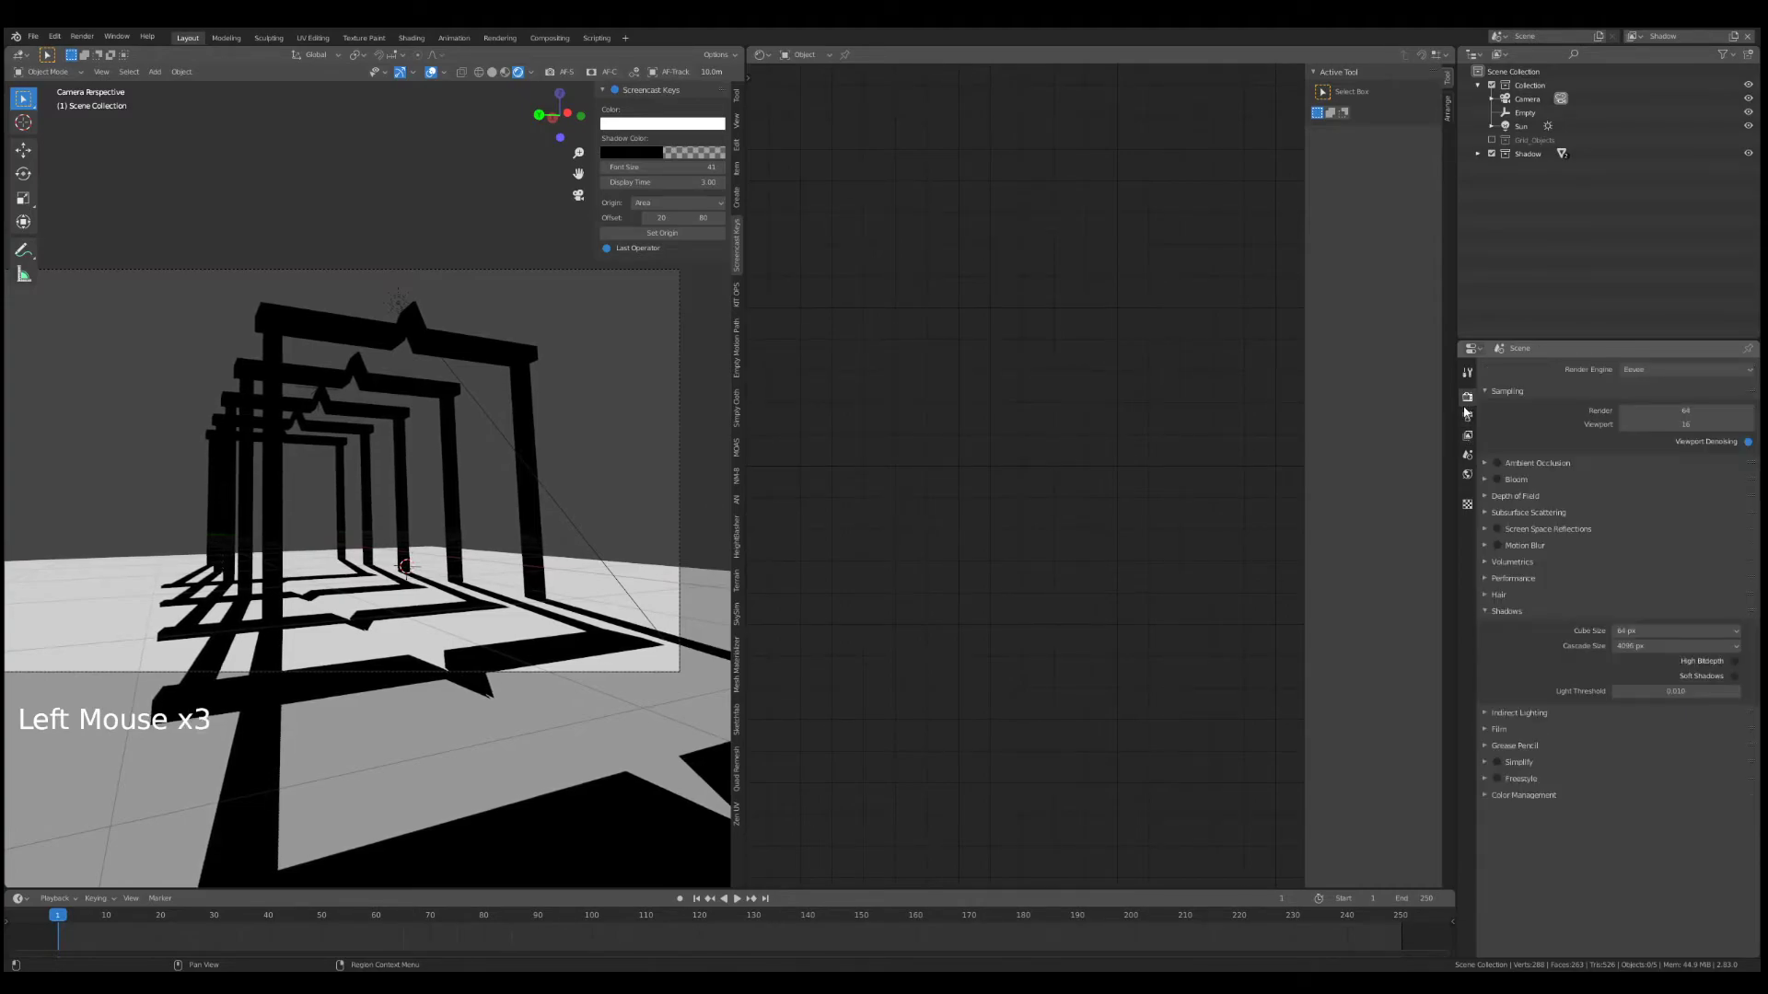
{"action": "left_click", "coordinate": [1495, 730]}
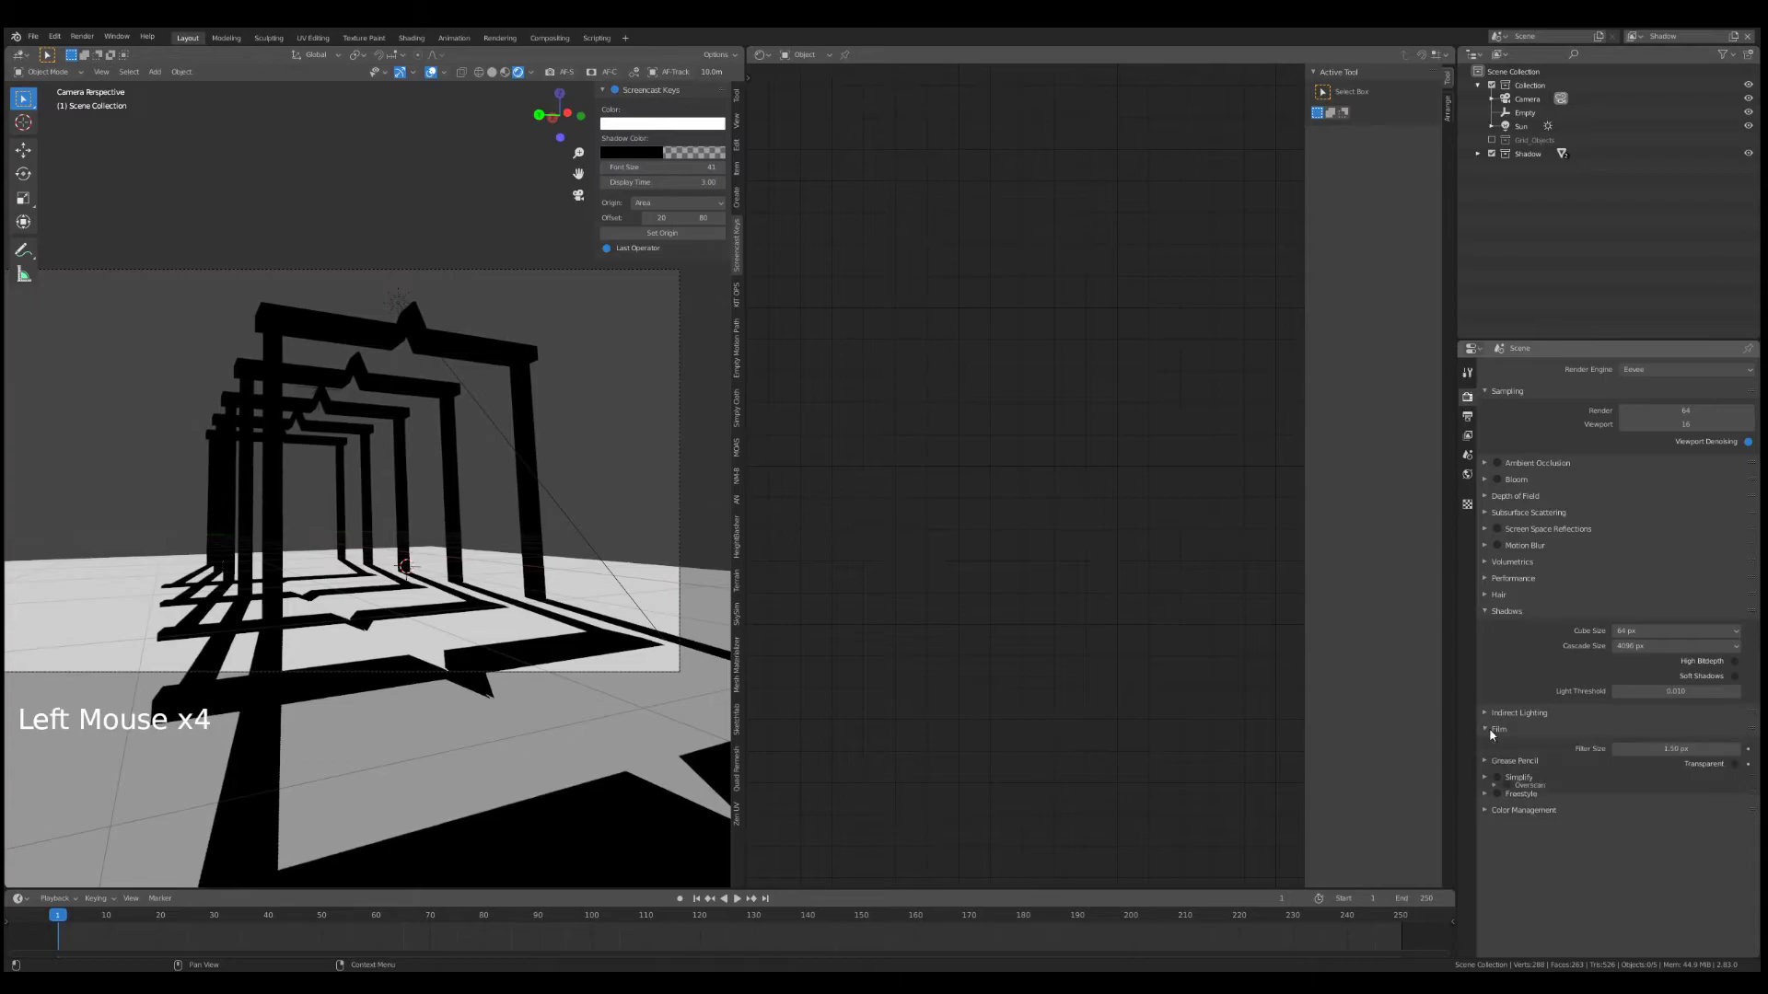
{"action": "left_click", "coordinate": [1734, 764]}
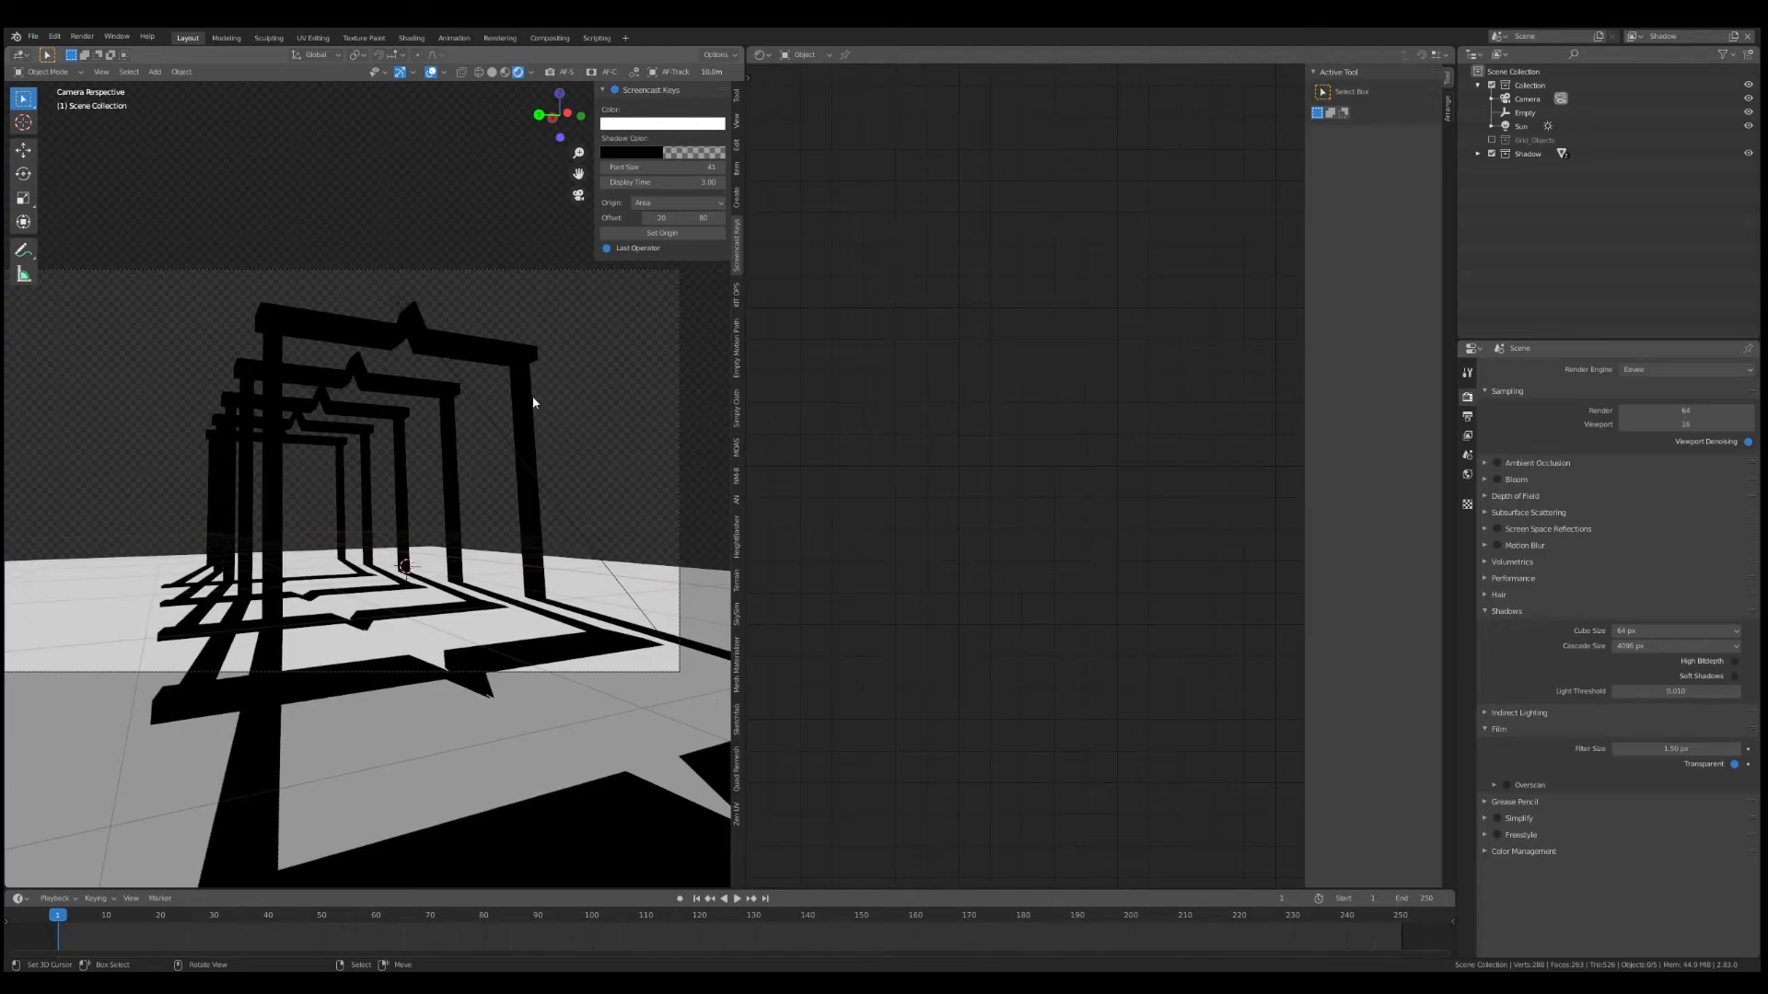
- Check the transparent background in the Grid view layer and return to the Shadow view layer
{"action": "left_click", "coordinate": [1635, 36]}
{"action": "left_click", "coordinate": [1596, 64]}
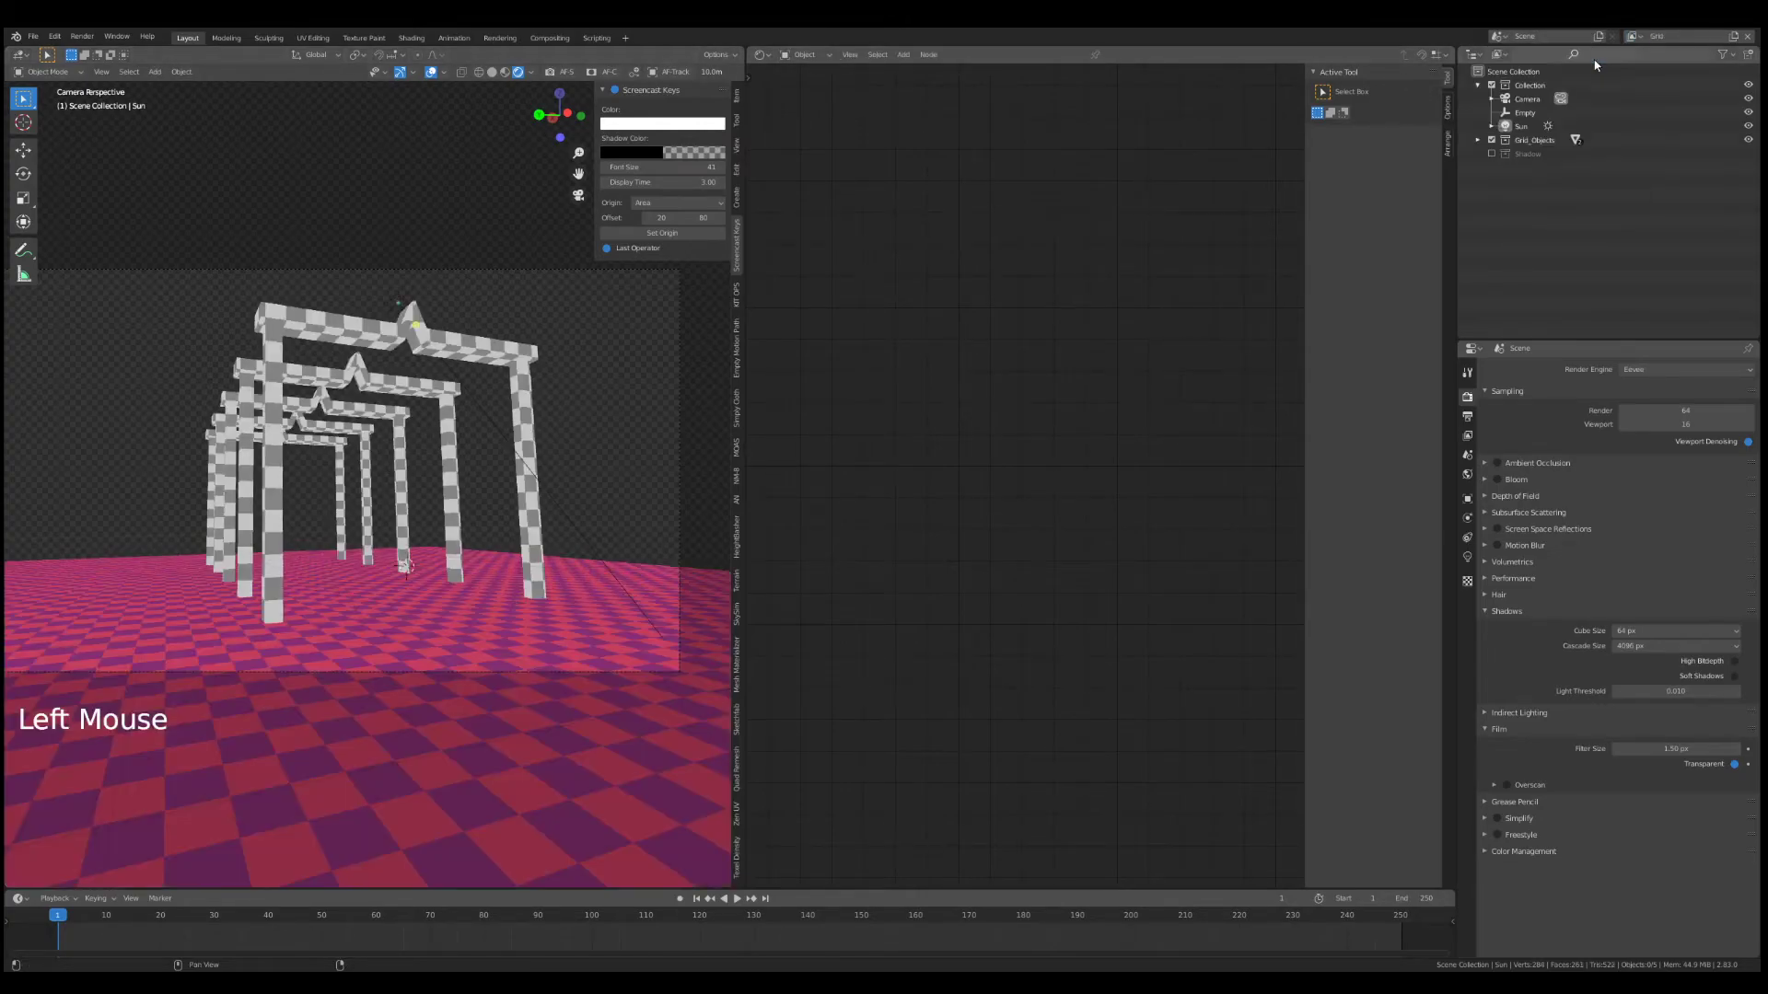
{"action": "left_click", "coordinate": [1632, 36]}
{"action": "left_click", "coordinate": [1613, 71]}
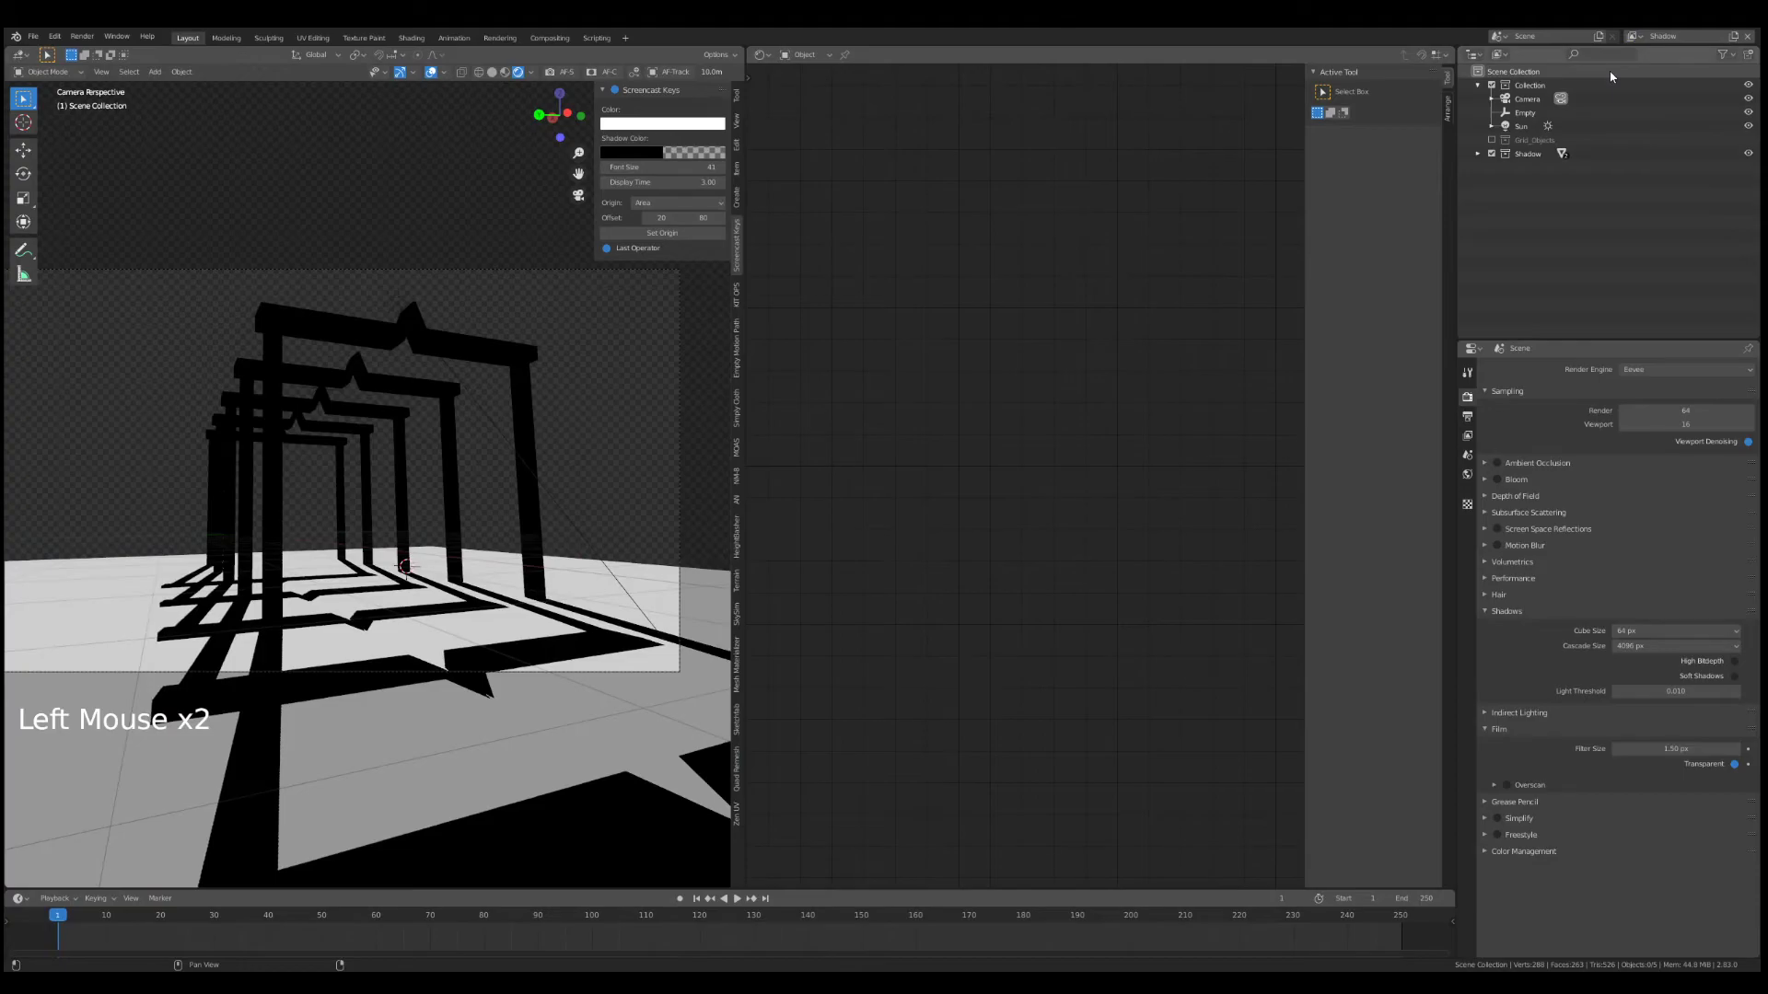
- Open the Compositing workspace, enable nodes, and spread the Render Layers and Composite nodes apart, keeping Grid as the rendered layer
{"action": "left_click", "coordinate": [552, 38]}
{"action": "left_click", "coordinate": [153, 55]}
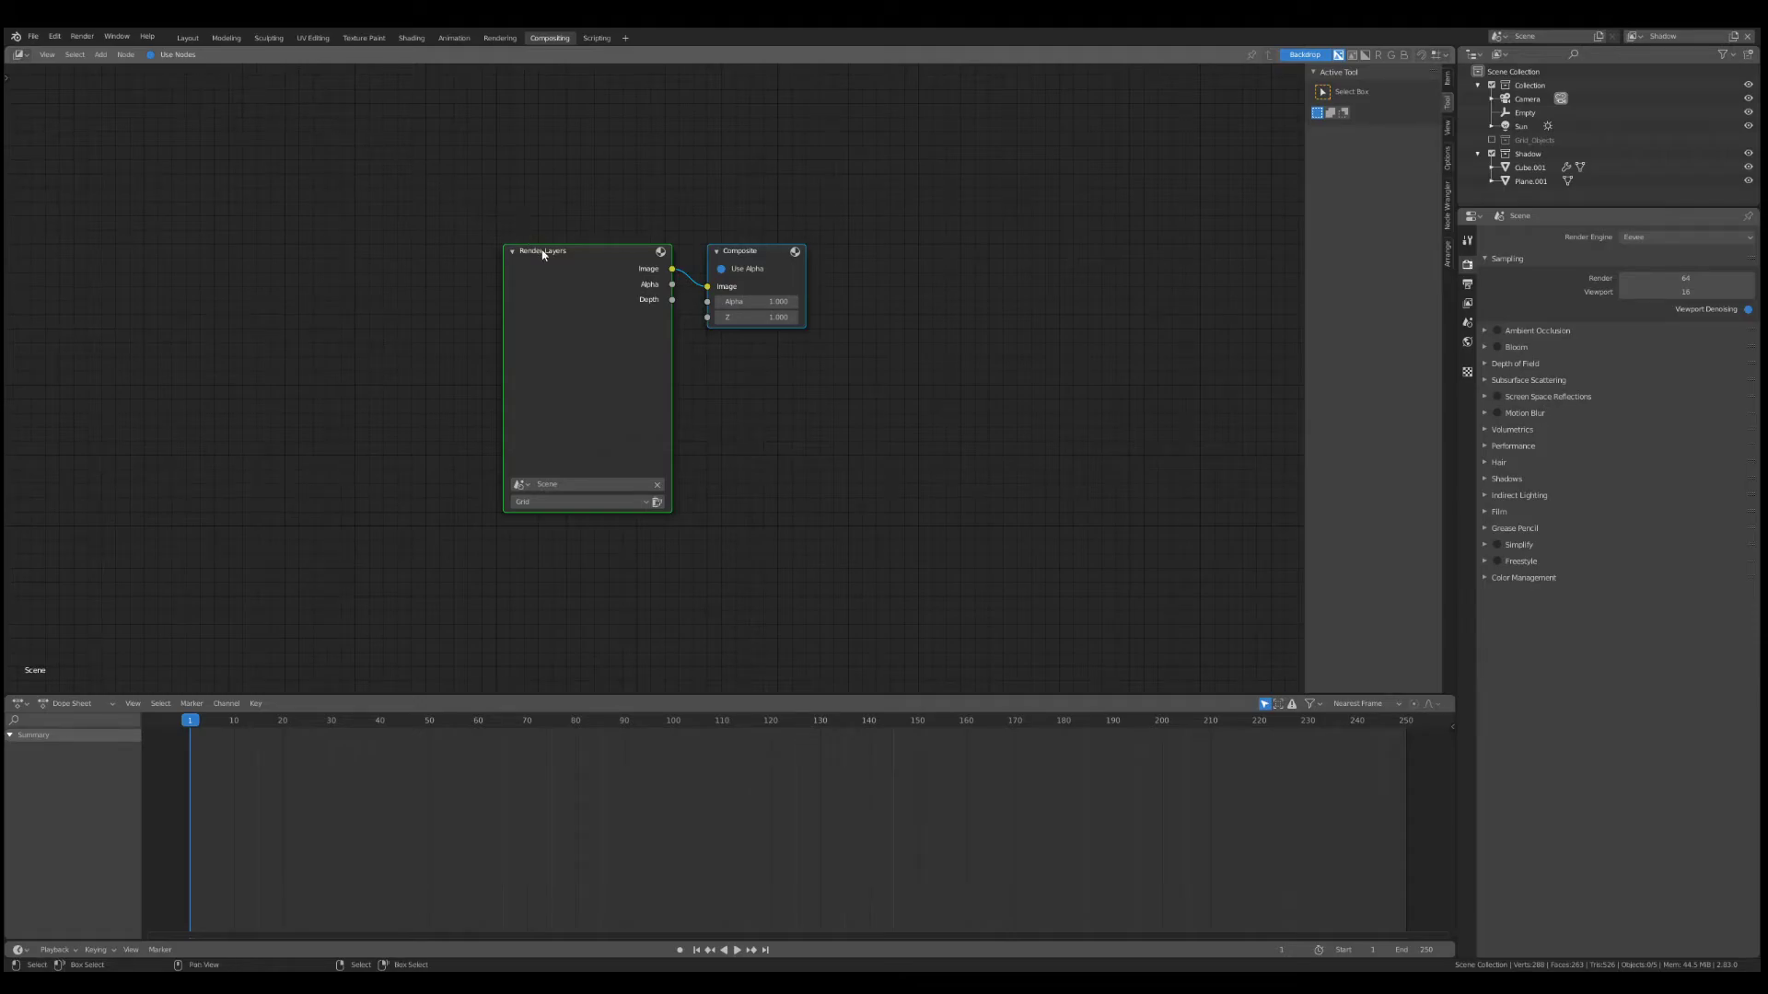
{"action": "left_click", "coordinate": [546, 509]}
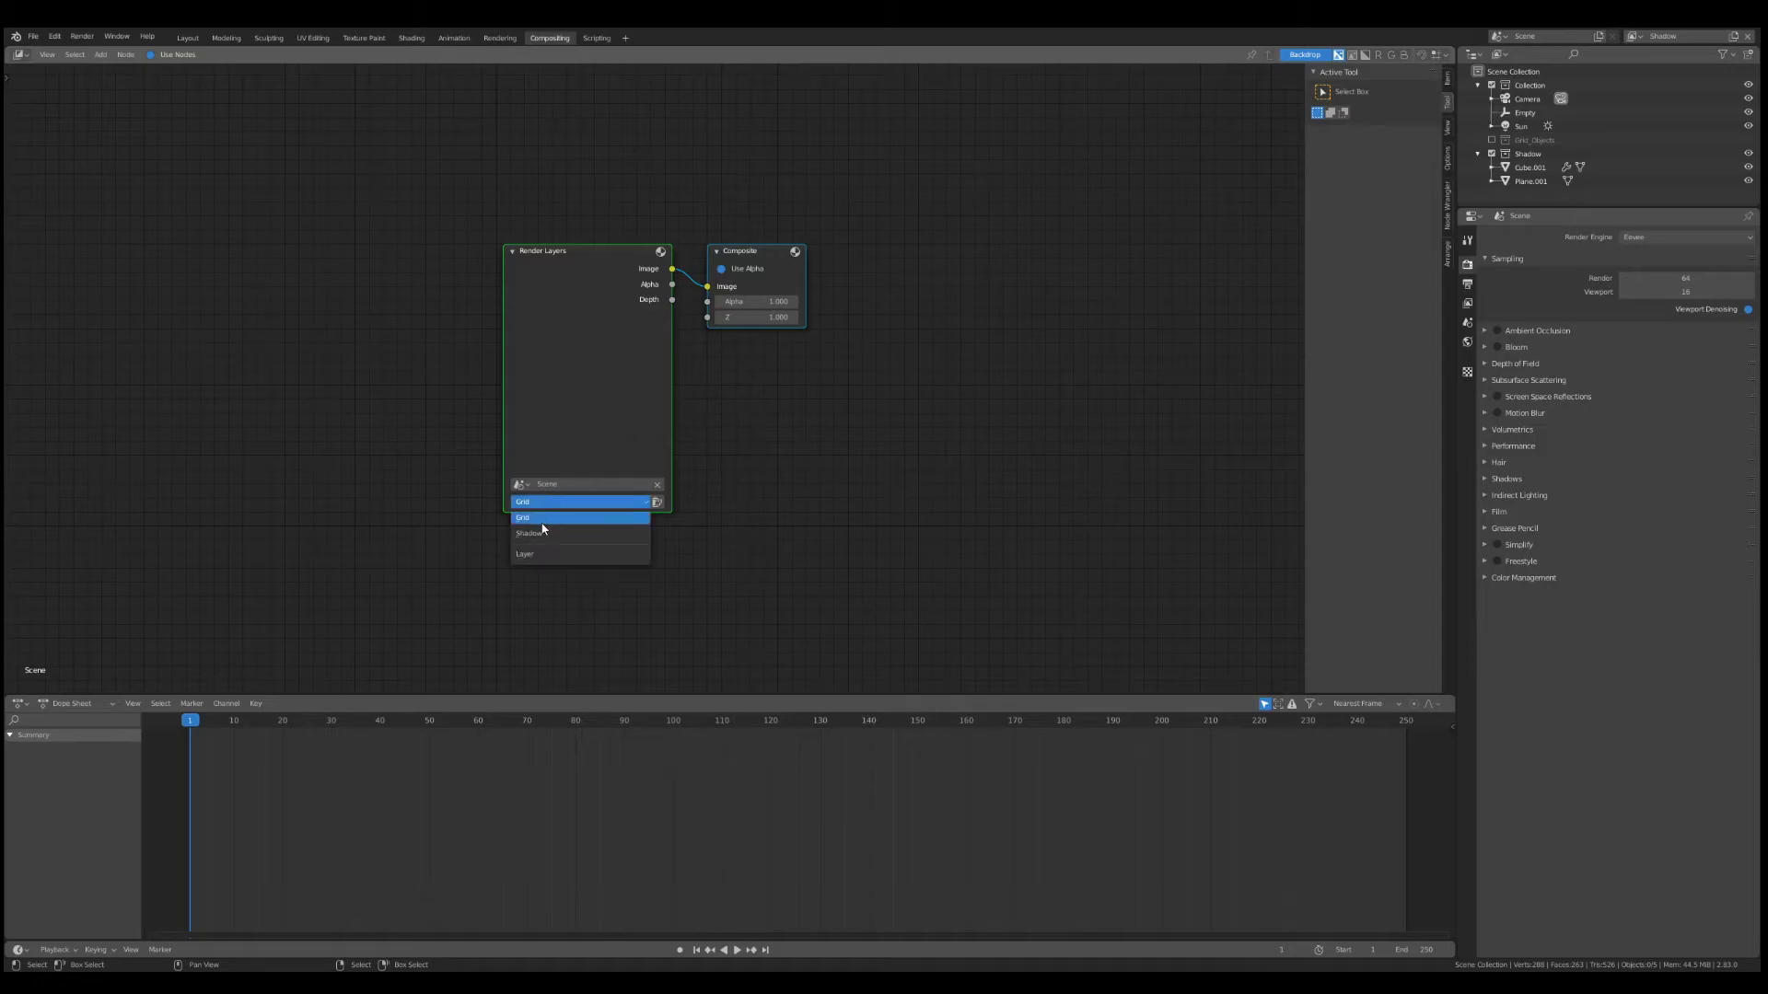
{"action": "left_click", "coordinate": [542, 518]}
{"action": "left_click", "coordinate": [551, 509]}
{"action": "left_click", "coordinate": [551, 518]}
{"action": "left_click_drag", "start_coordinate": [602, 300], "coordinate": [545, 300]}
{"action": "left_click_drag", "start_coordinate": [763, 284], "coordinate": [852, 276]}
{"action": "middle_click_drag", "start_coordinate": [740, 384], "coordinate": [846, 290]}
- Duplicate the Render Layers node and place the copy directly below the original
{"action": "left_click", "coordinate": [620, 238]}
{"action": "mouse_move", "coordinate": [650, 228]}
{"action": "middle_mouse_down"}
{"action": "mouse_move", "coordinate": [655, 138]}
{"action": "mouse_move", "coordinate": [665, 196]}
{"action": "middle_mouse_up"}
{"action": "scroll", "coordinate": [659, 135], "scroll_direction": "down", "scroll_amount": 2}
{"action": "key", "text": "shift+d"}
{"action": "left_click", "coordinate": [664, 438]}
- Add a File Output node and place it below the Composite node
{"action": "key", "text": "shift+a"}
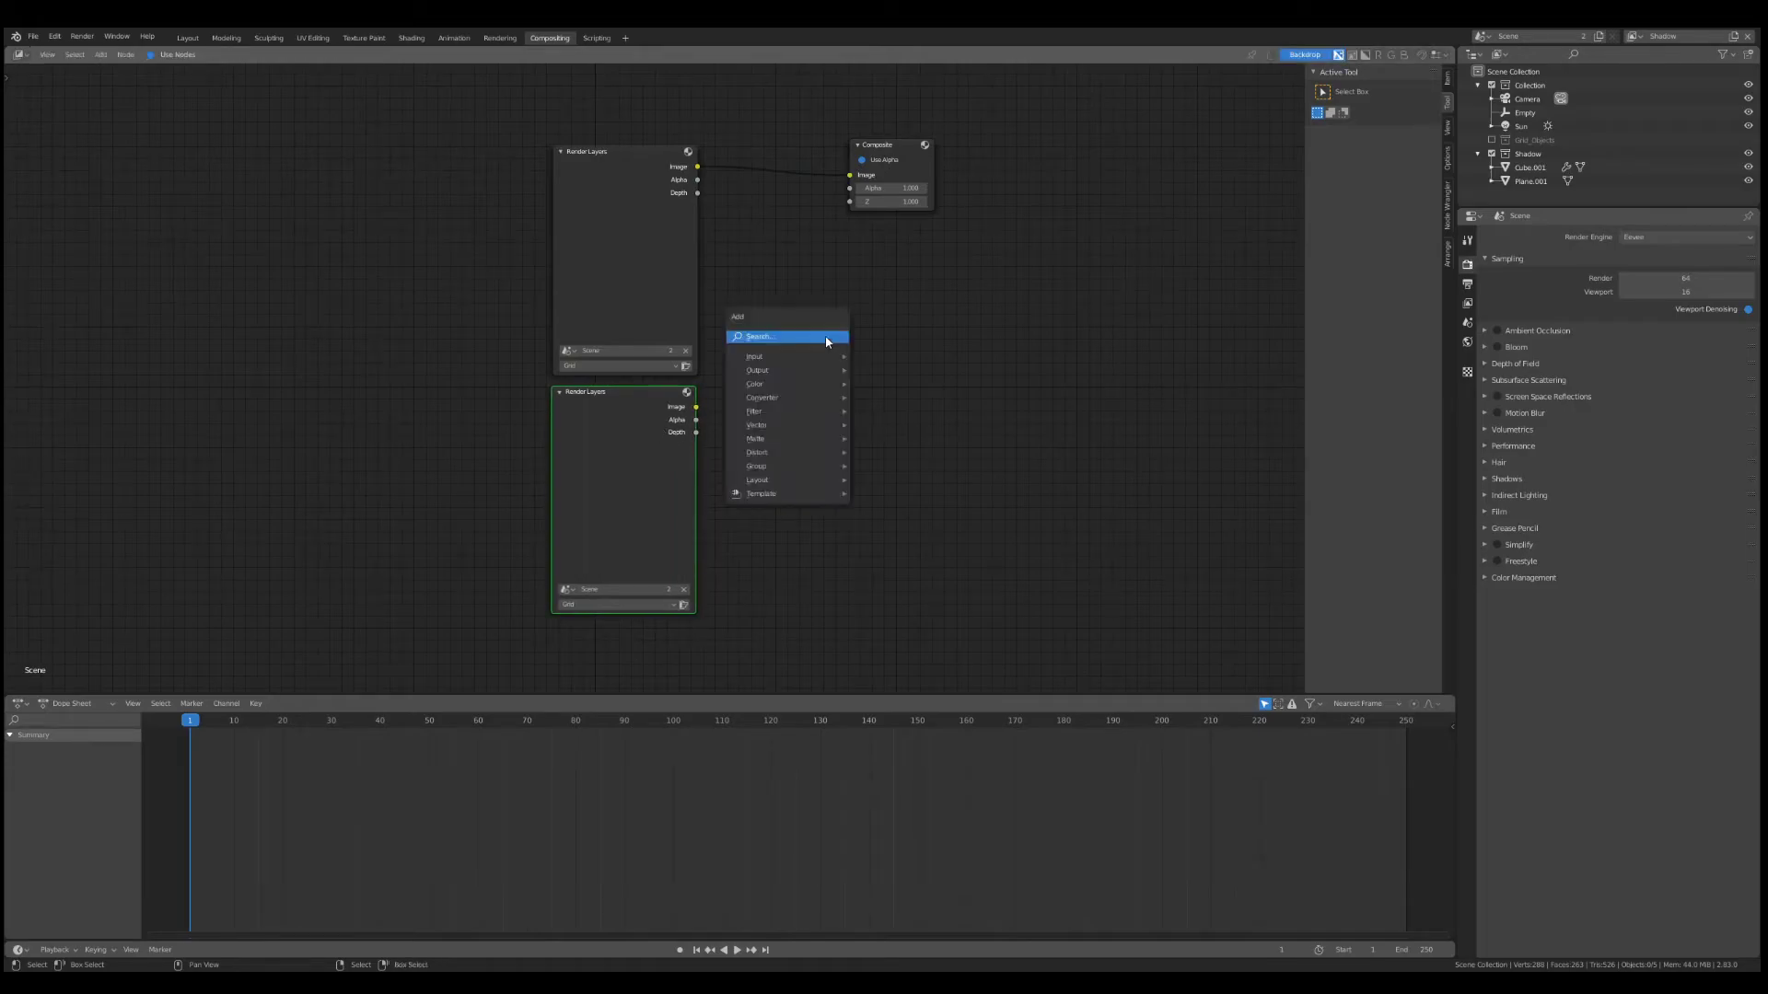
{"action": "left_click", "coordinate": [826, 339]}
{"action": "type", "text": "fil"}
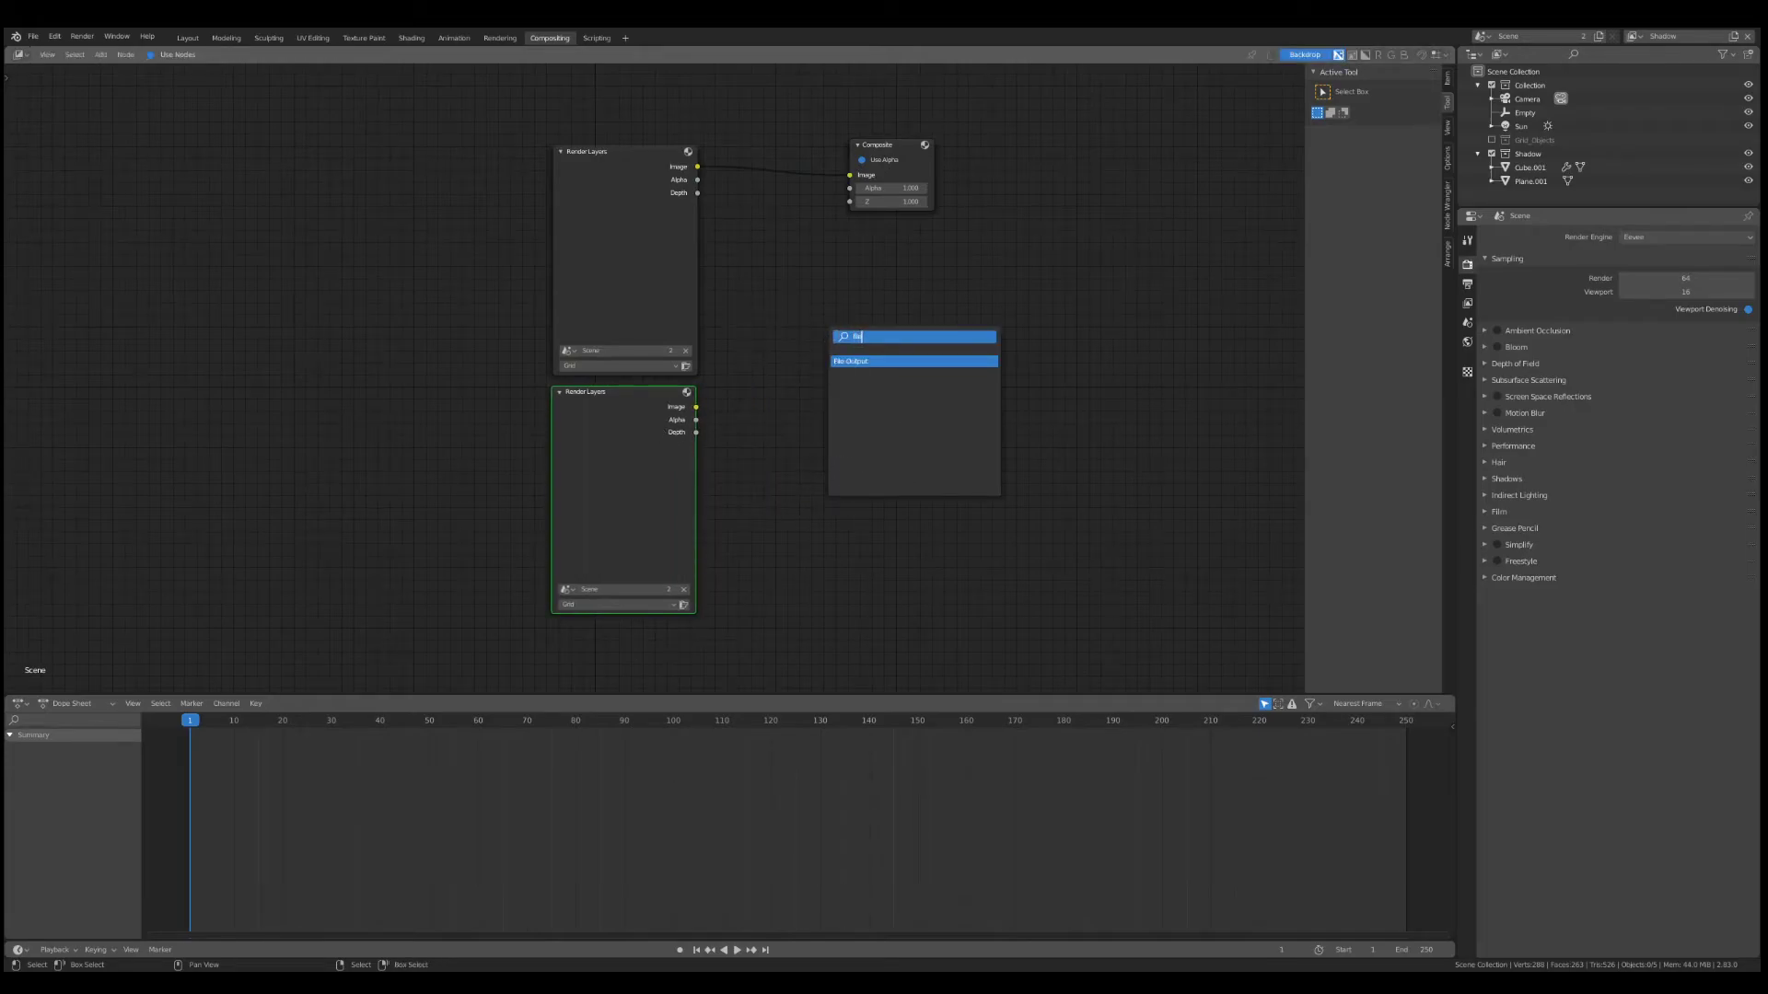
{"action": "left_click", "coordinate": [853, 362]}
{"action": "left_click", "coordinate": [852, 364]}
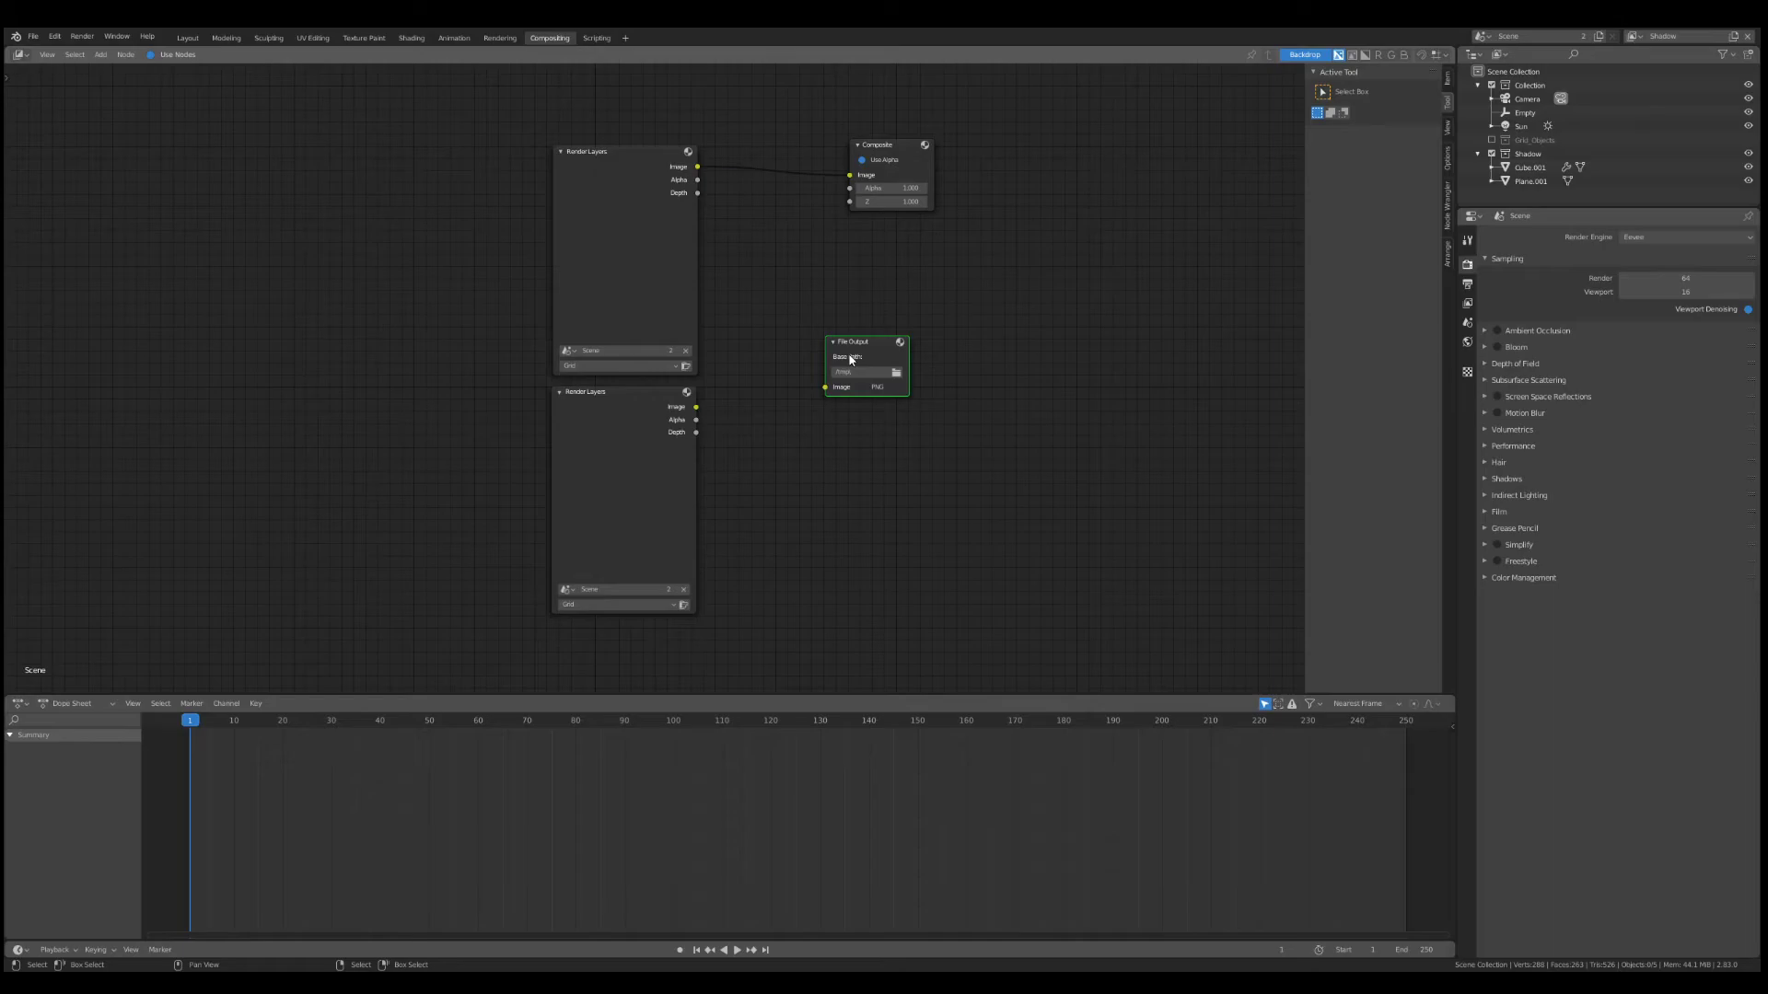
{"action": "left_click_drag", "start_coordinate": [857, 350], "coordinate": [895, 276]}
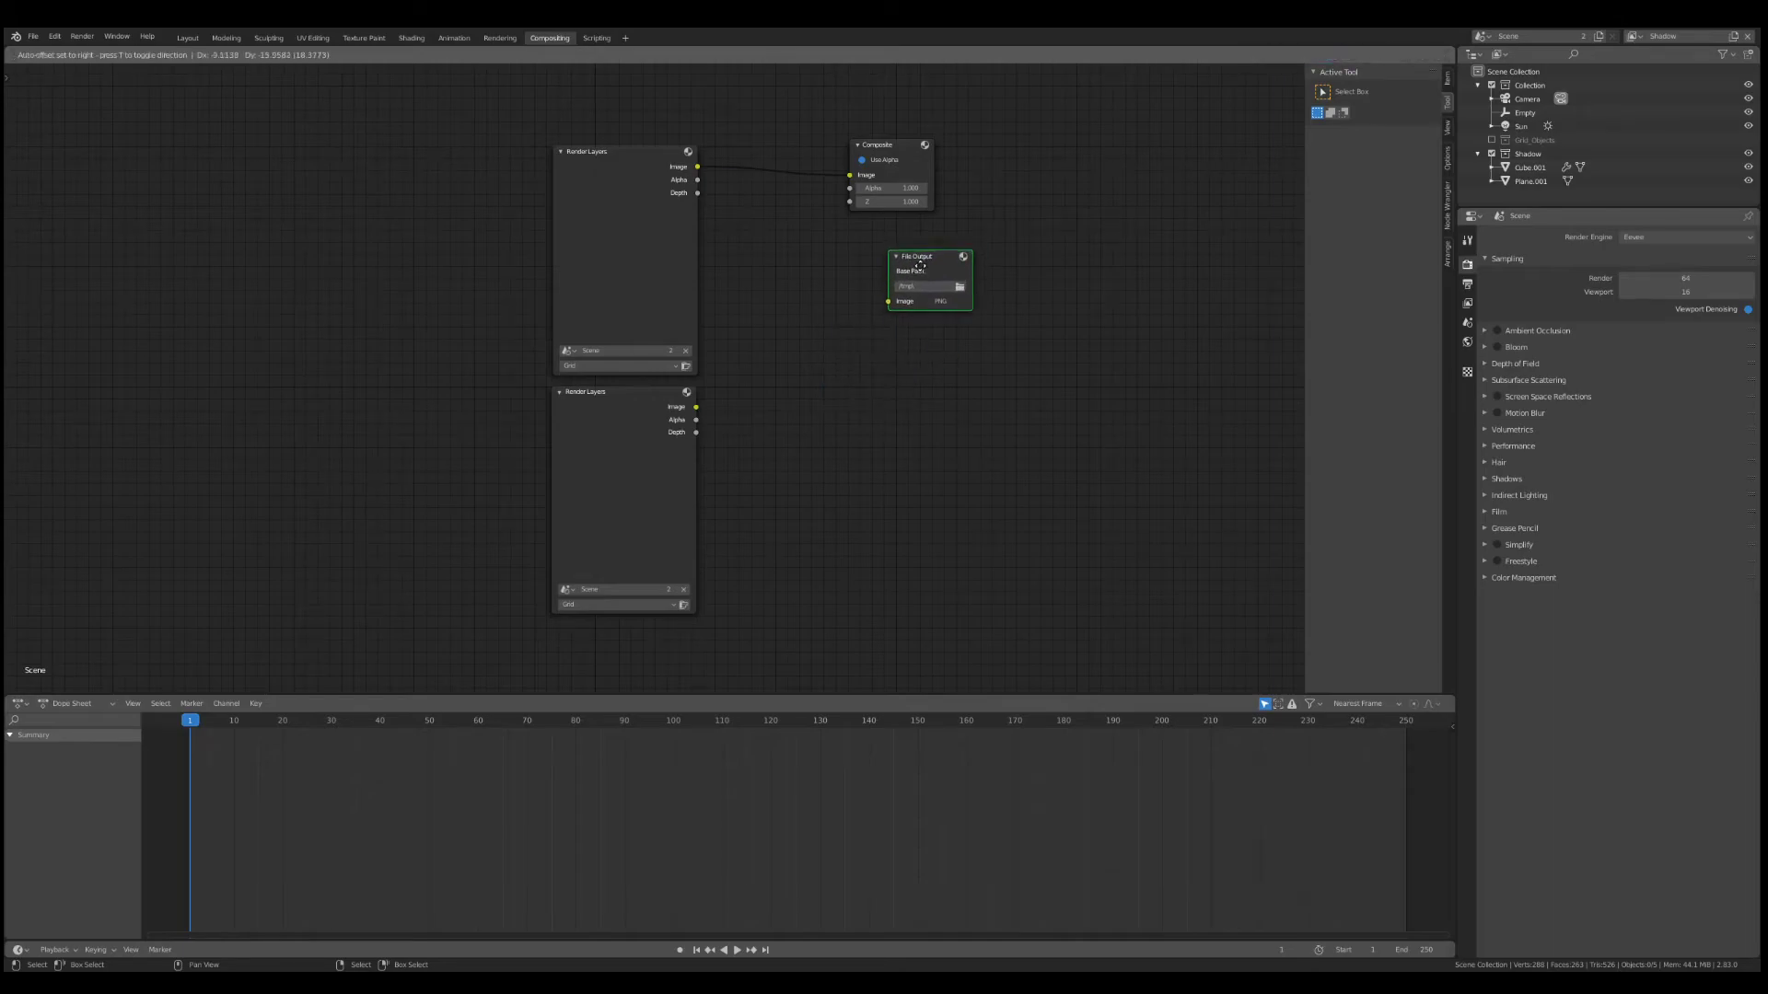
- Configure the File Output node for PNG with RGBA color and 0% compression
{"action": "left_click", "coordinate": [1448, 81]}
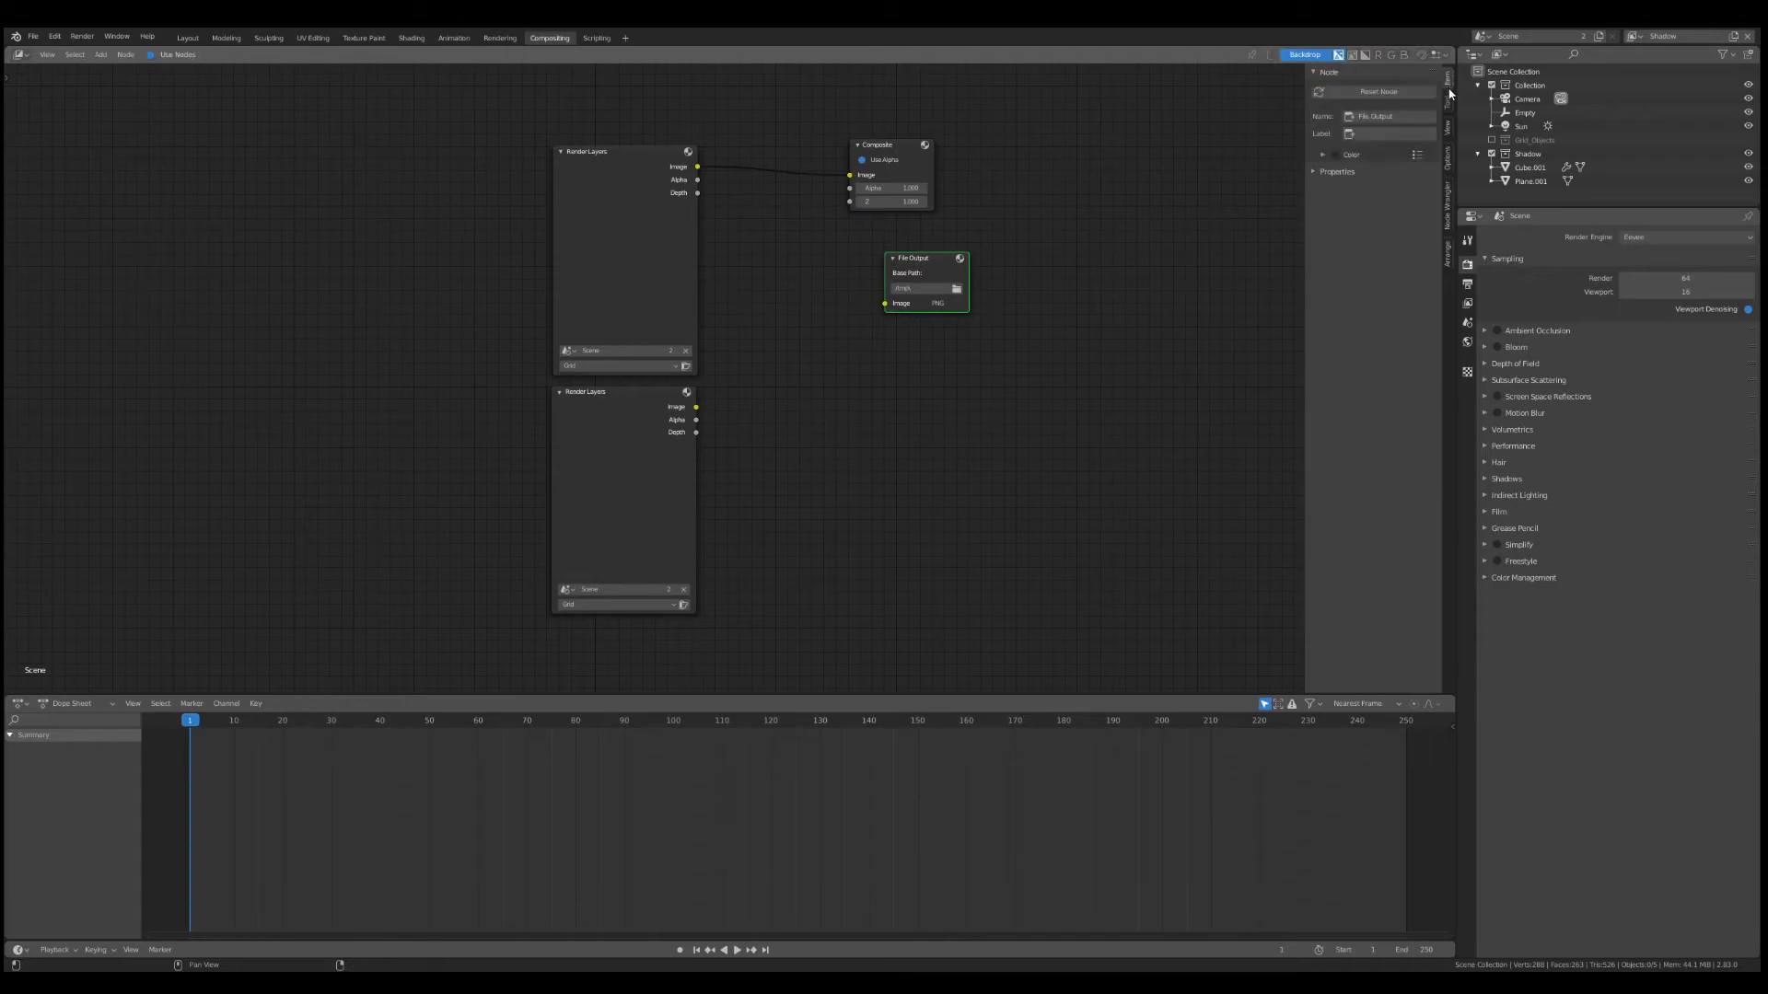
{"action": "left_click", "coordinate": [1314, 172]}
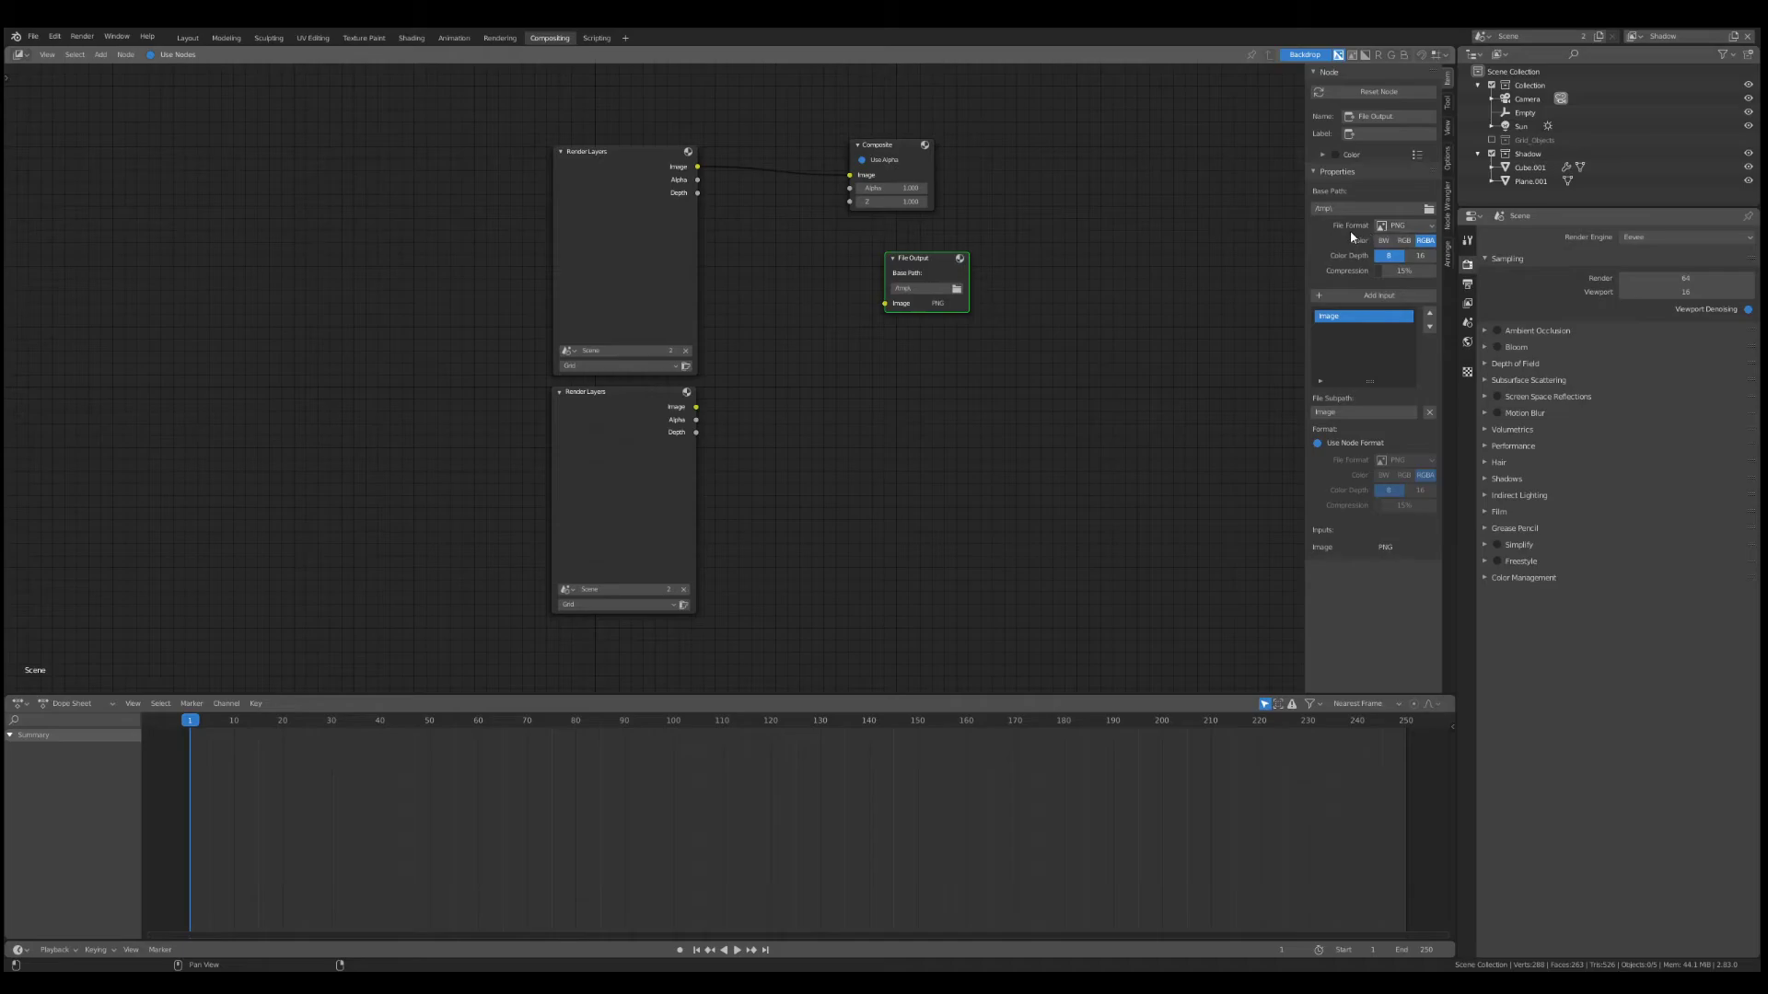
{"action": "left_click", "coordinate": [1409, 226]}
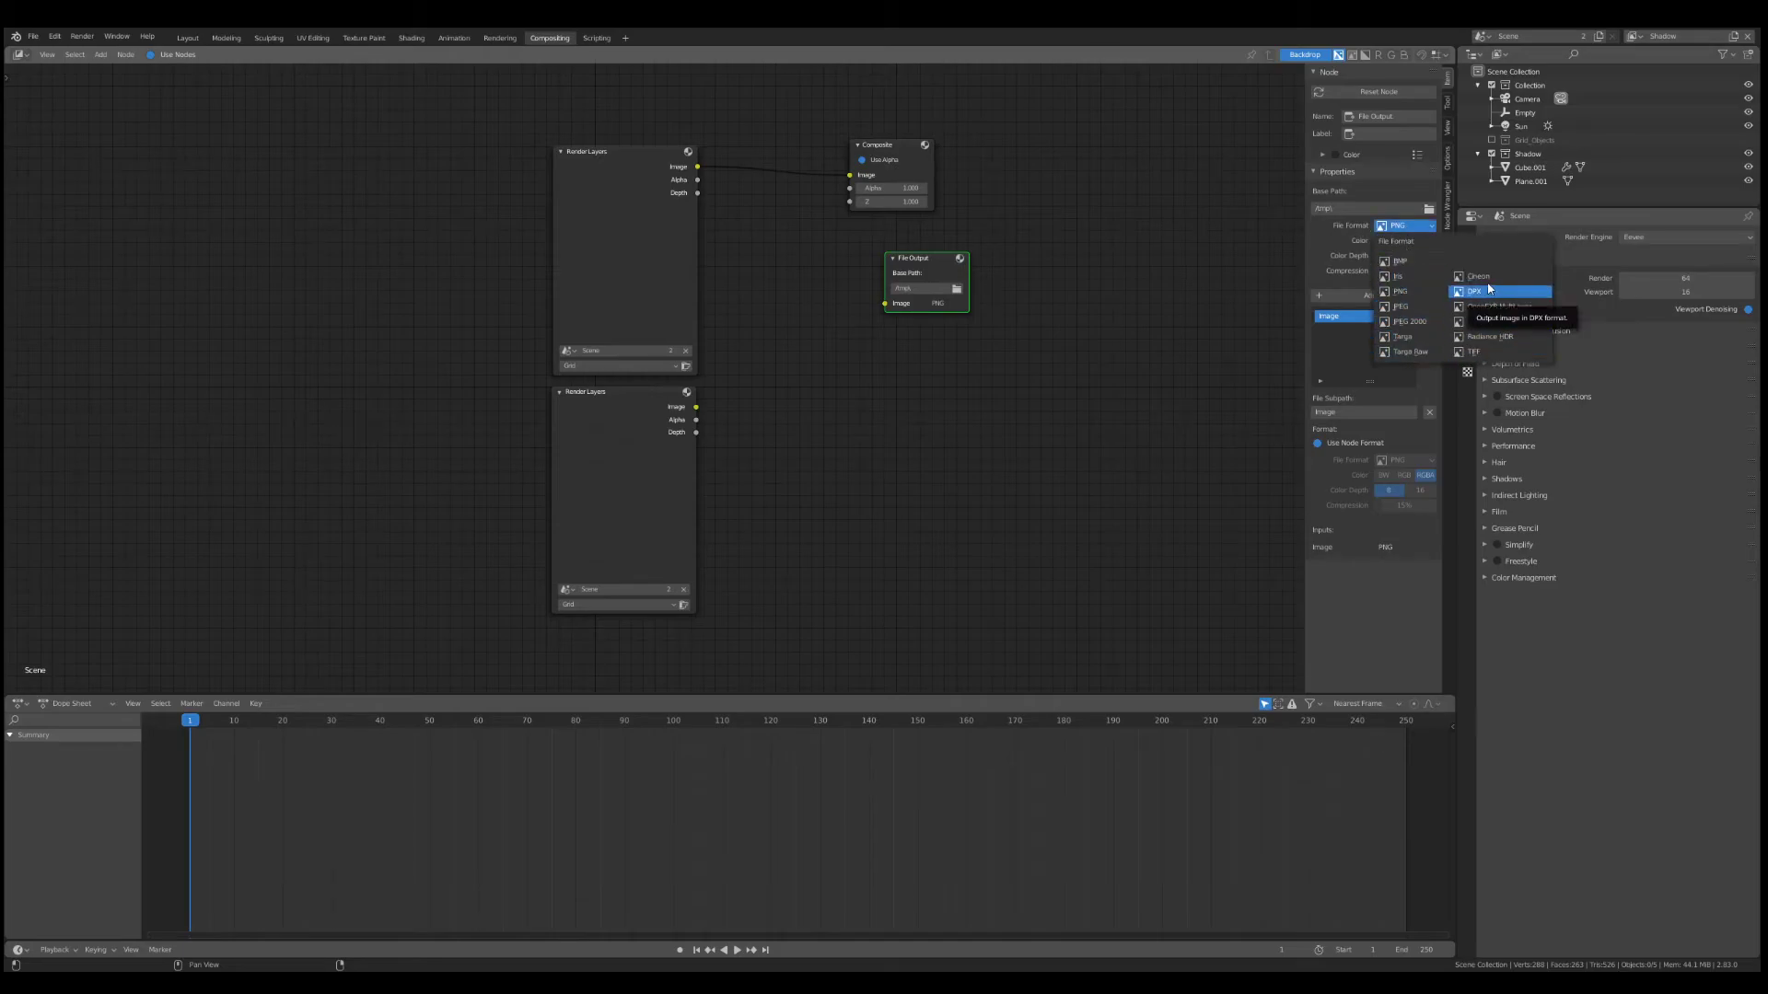
{"action": "left_click", "coordinate": [1407, 229]}
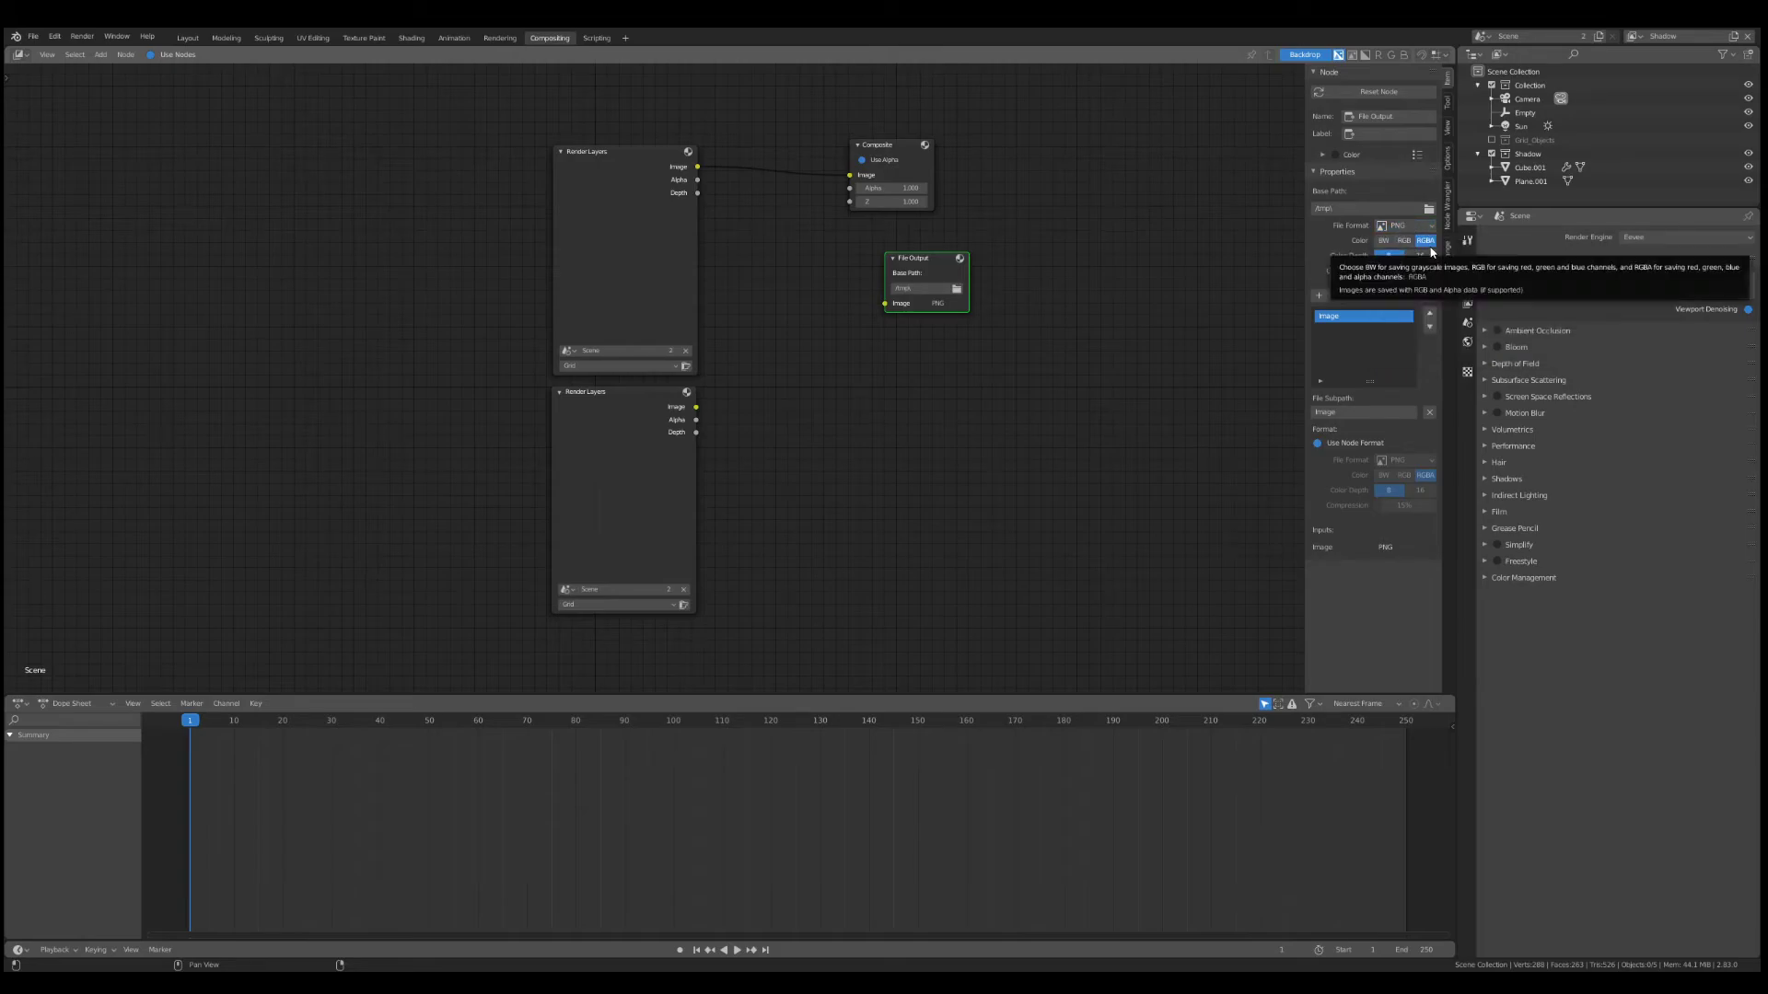
{"action": "left_click", "coordinate": [1403, 242]}
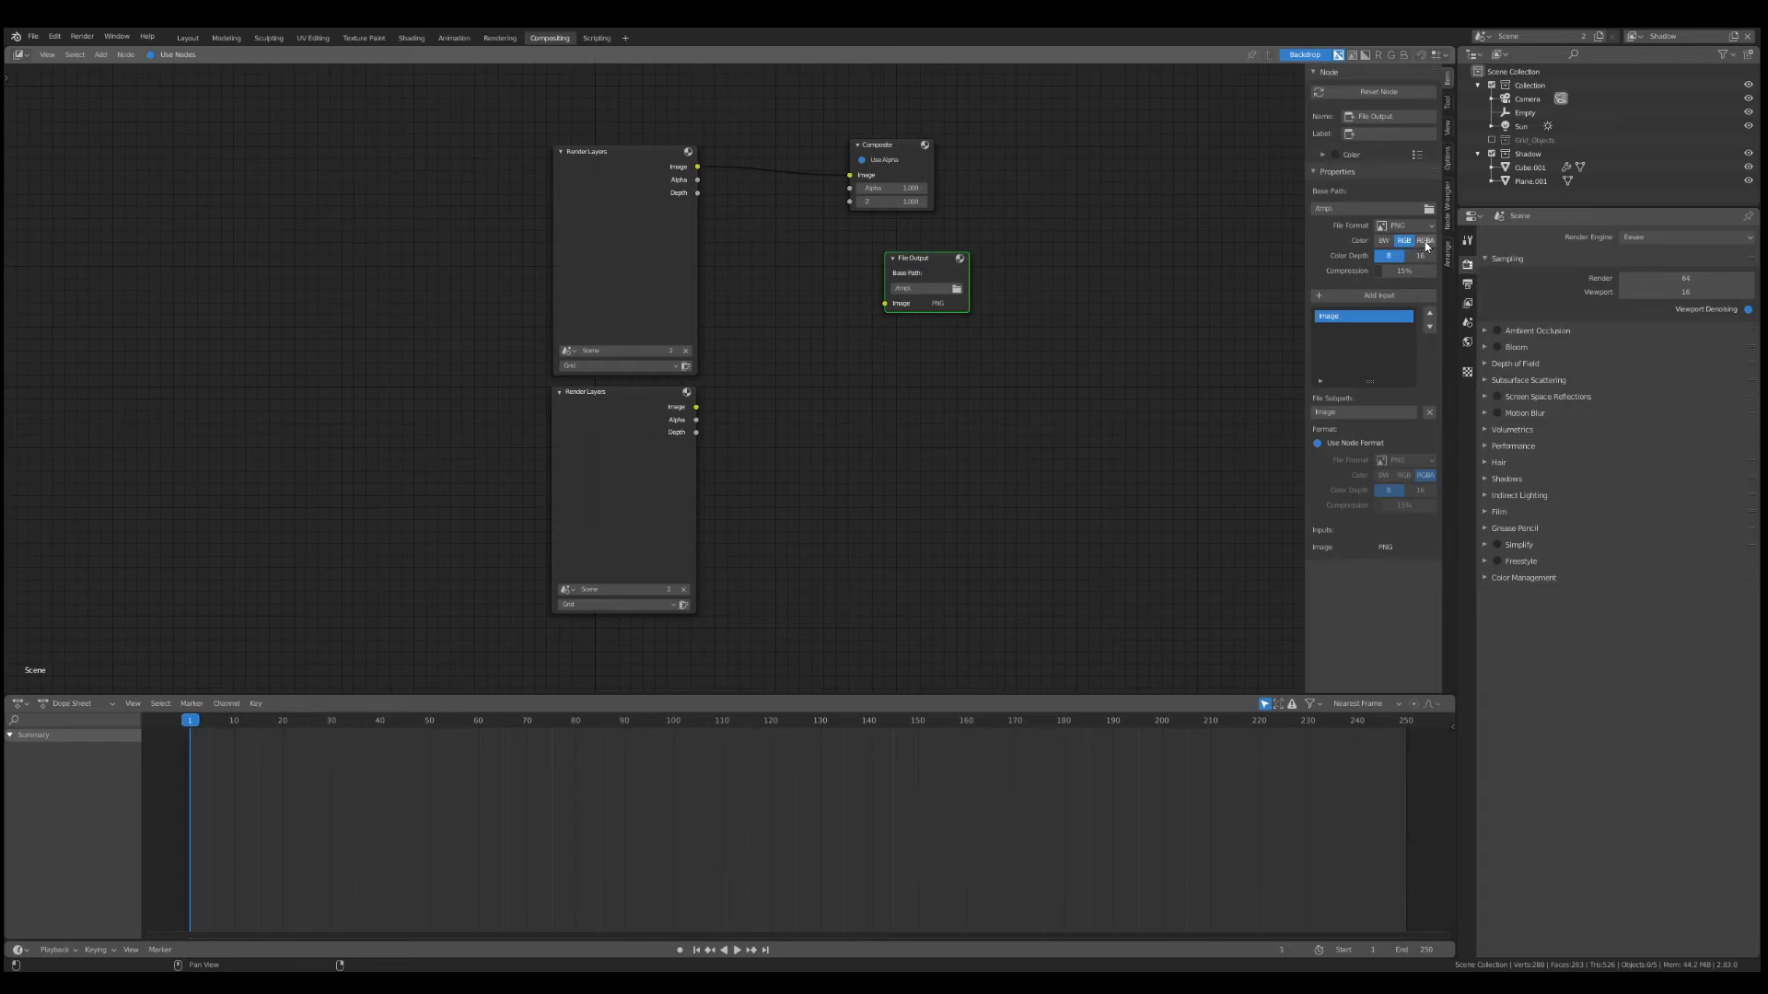
{"action": "left_click", "coordinate": [1426, 240]}
{"action": "left_click_drag", "start_coordinate": [1404, 271], "coordinate": [1361, 274]}
- Add a second input to the File Output node and connect each Render Layers image to its own input
{"action": "left_click", "coordinate": [1349, 295]}
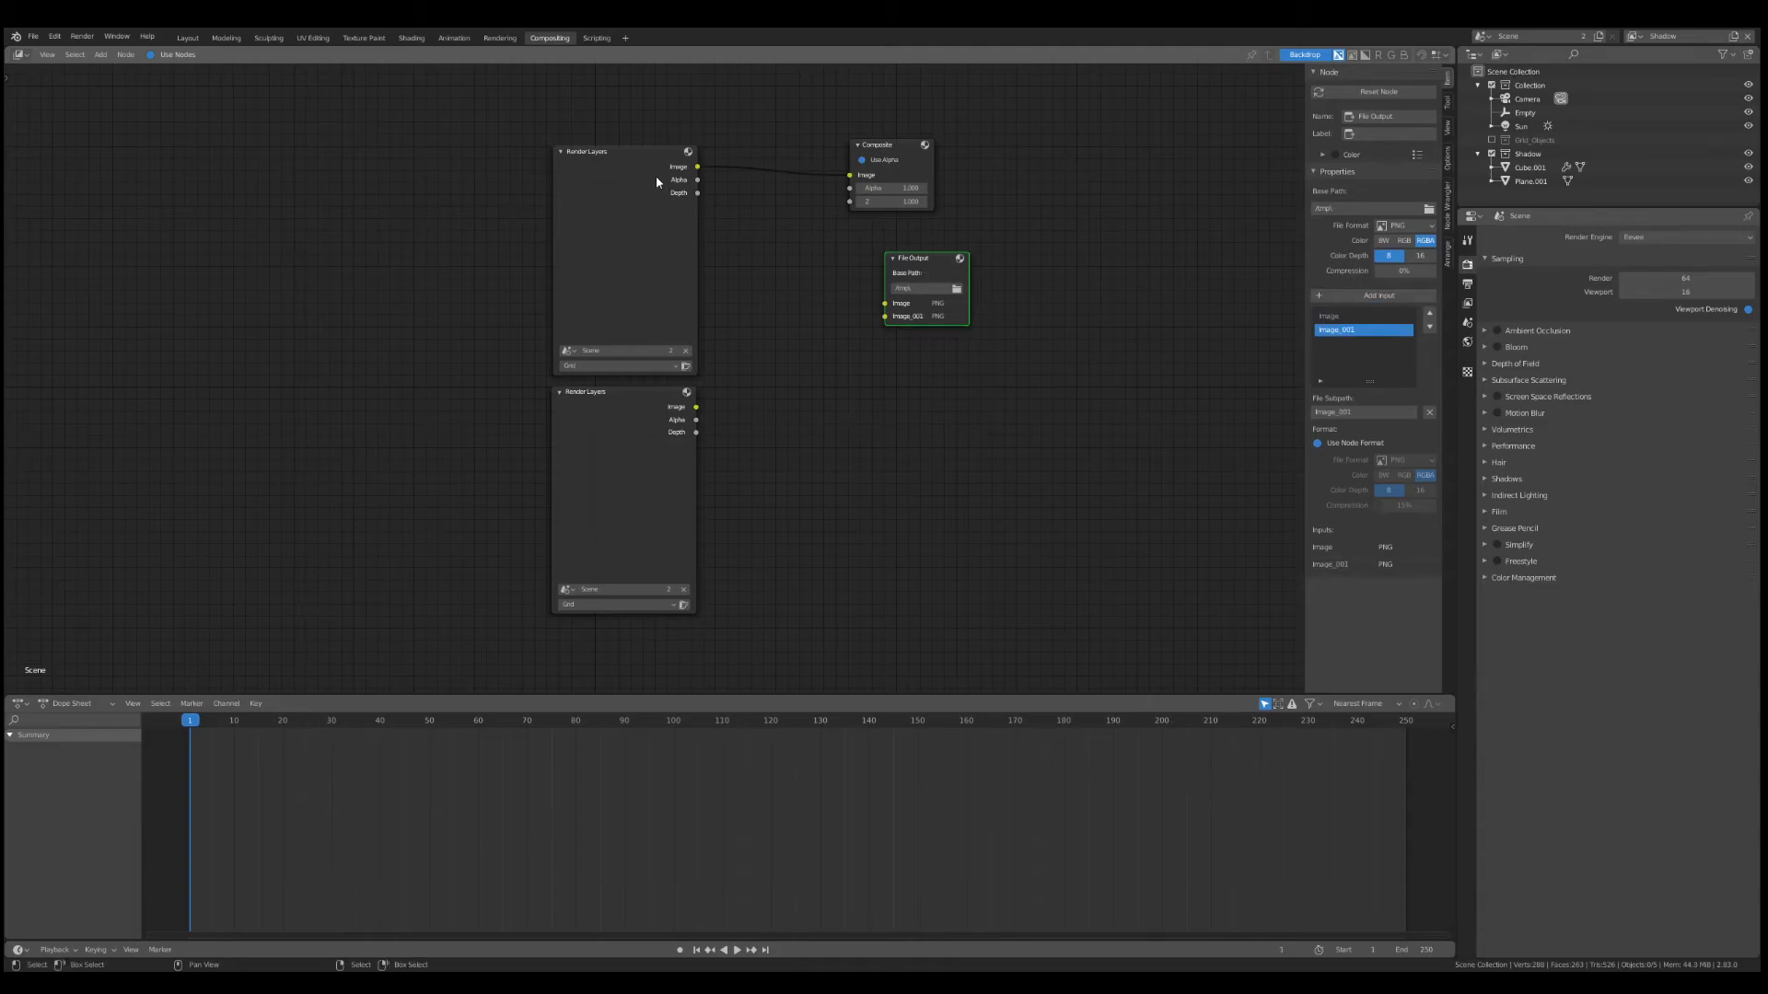
{"action": "left_click_drag", "start_coordinate": [697, 167], "coordinate": [884, 303]}
{"action": "left_click_drag", "start_coordinate": [698, 407], "coordinate": [885, 316]}
{"action": "left_click", "coordinate": [958, 319]}
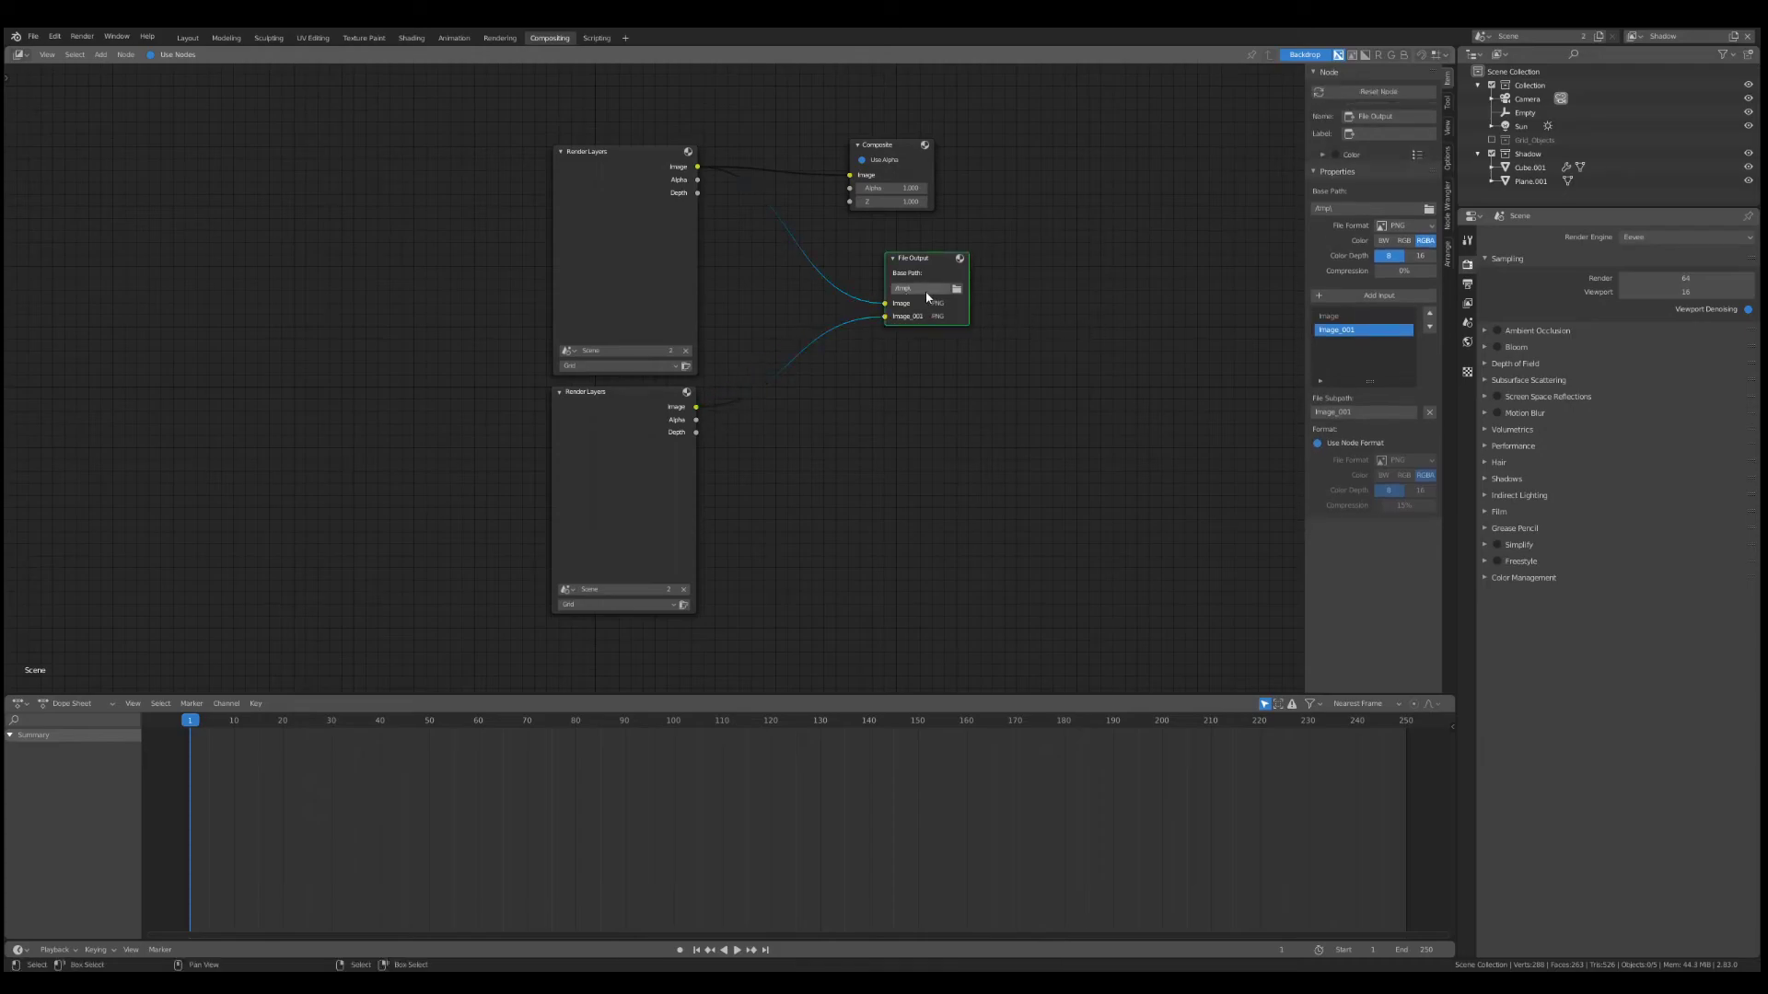
- Rename the File Output subpaths as Grid for the first input and Shadow for the second
{"action": "left_click", "coordinate": [1344, 316]}
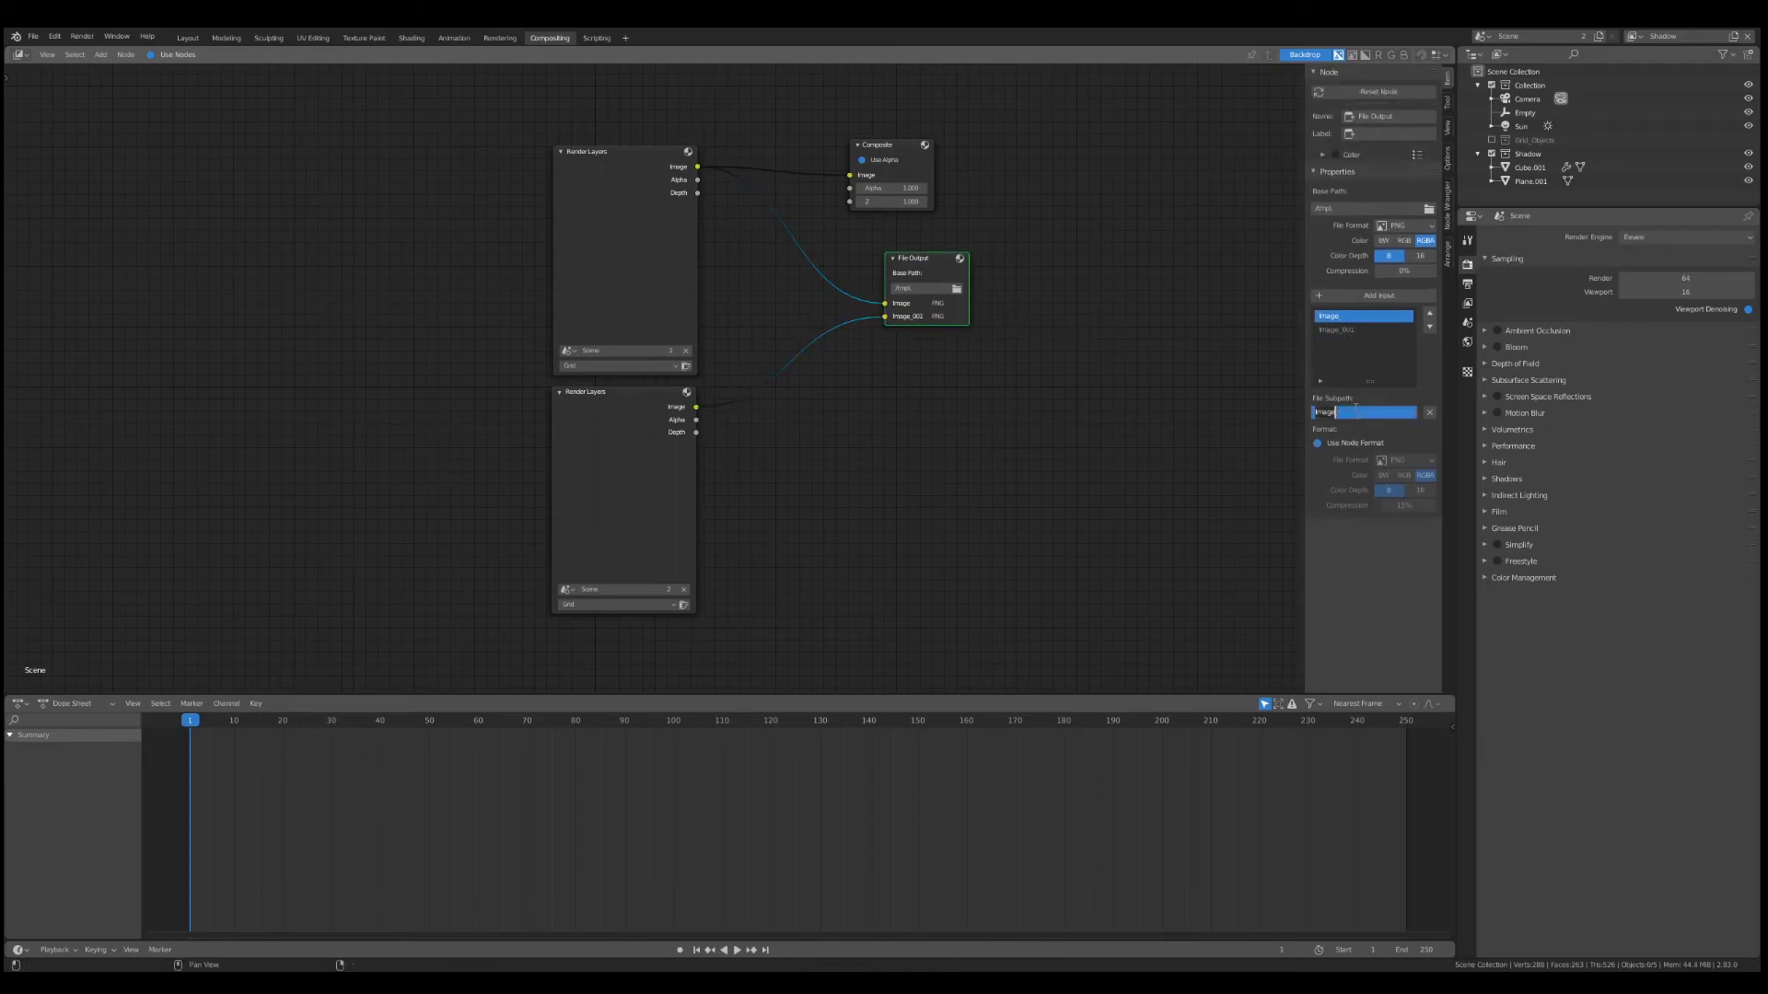
{"action": "type", "text": "Grid"}
{"action": "key", "text": "Return"}
{"action": "left_click", "coordinate": [1354, 331]}
{"action": "double_click", "coordinate": [1356, 412]}
{"action": "type", "text": "Shadow"}
{"action": "key", "text": "Return"}
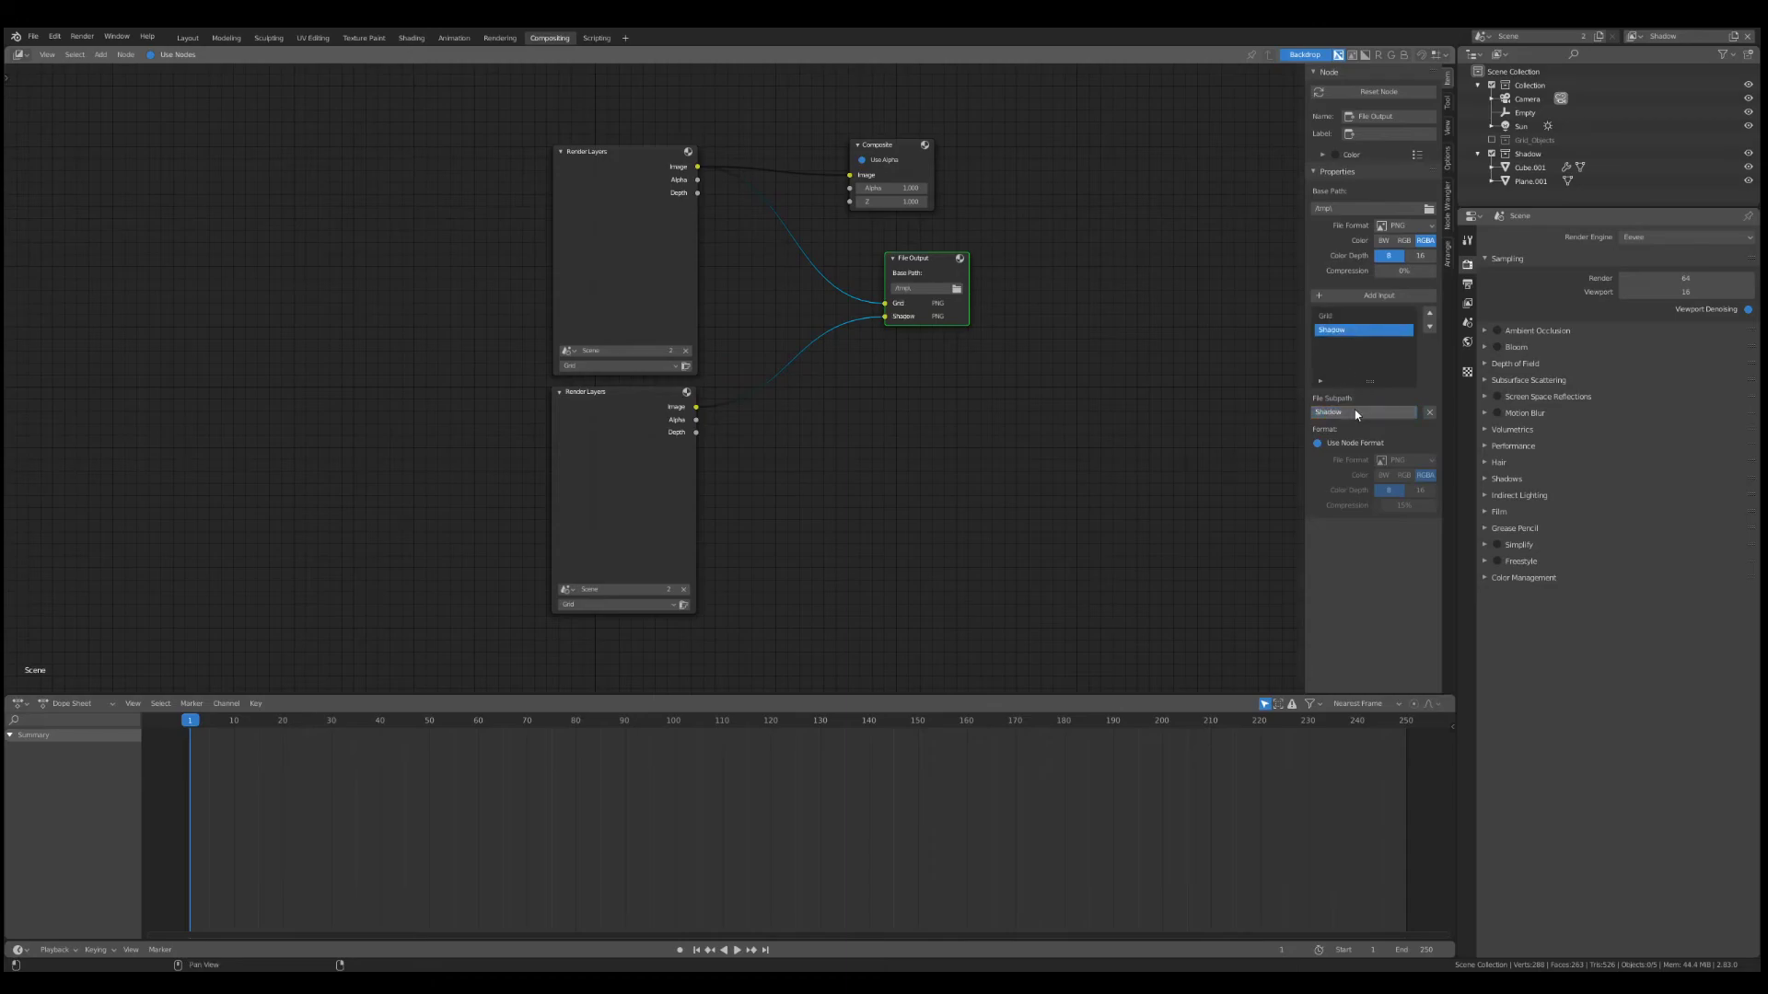
- Delete the Composite node and move the File Output node closer to the Render Layers nodes
{"action": "left_click", "coordinate": [922, 178]}
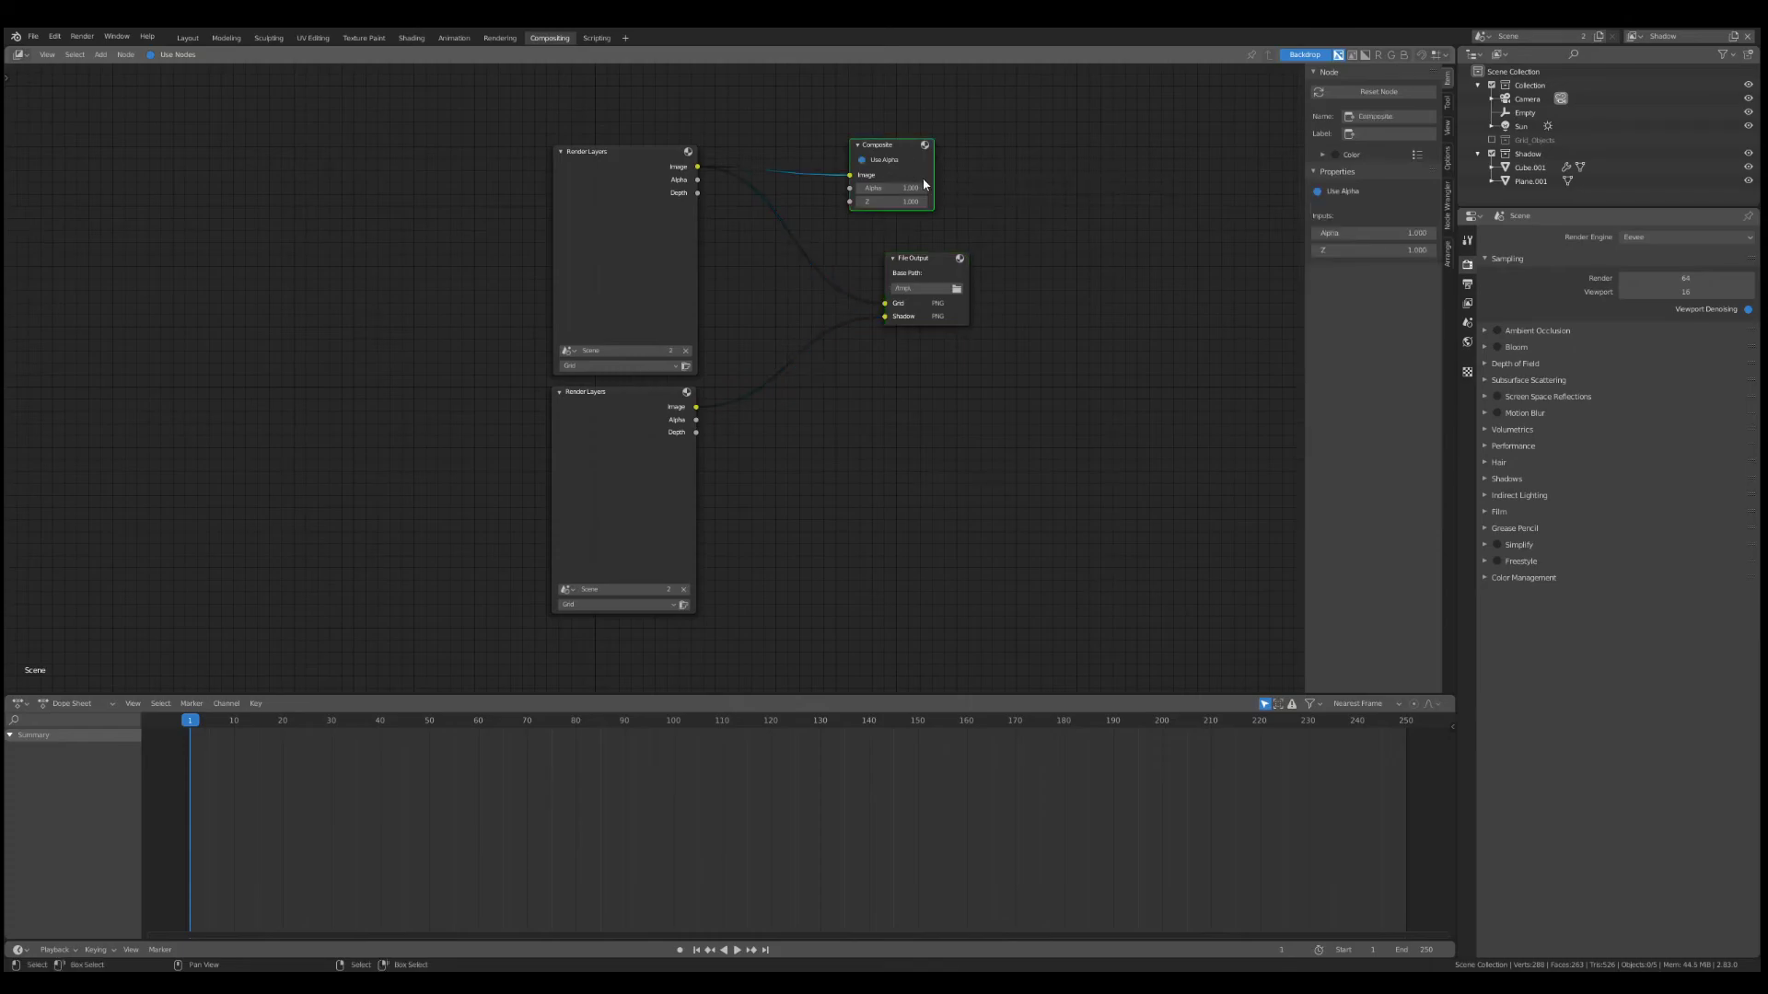
{"action": "key", "text": "x"}
{"action": "left_click_drag", "start_coordinate": [941, 262], "coordinate": [857, 280]}
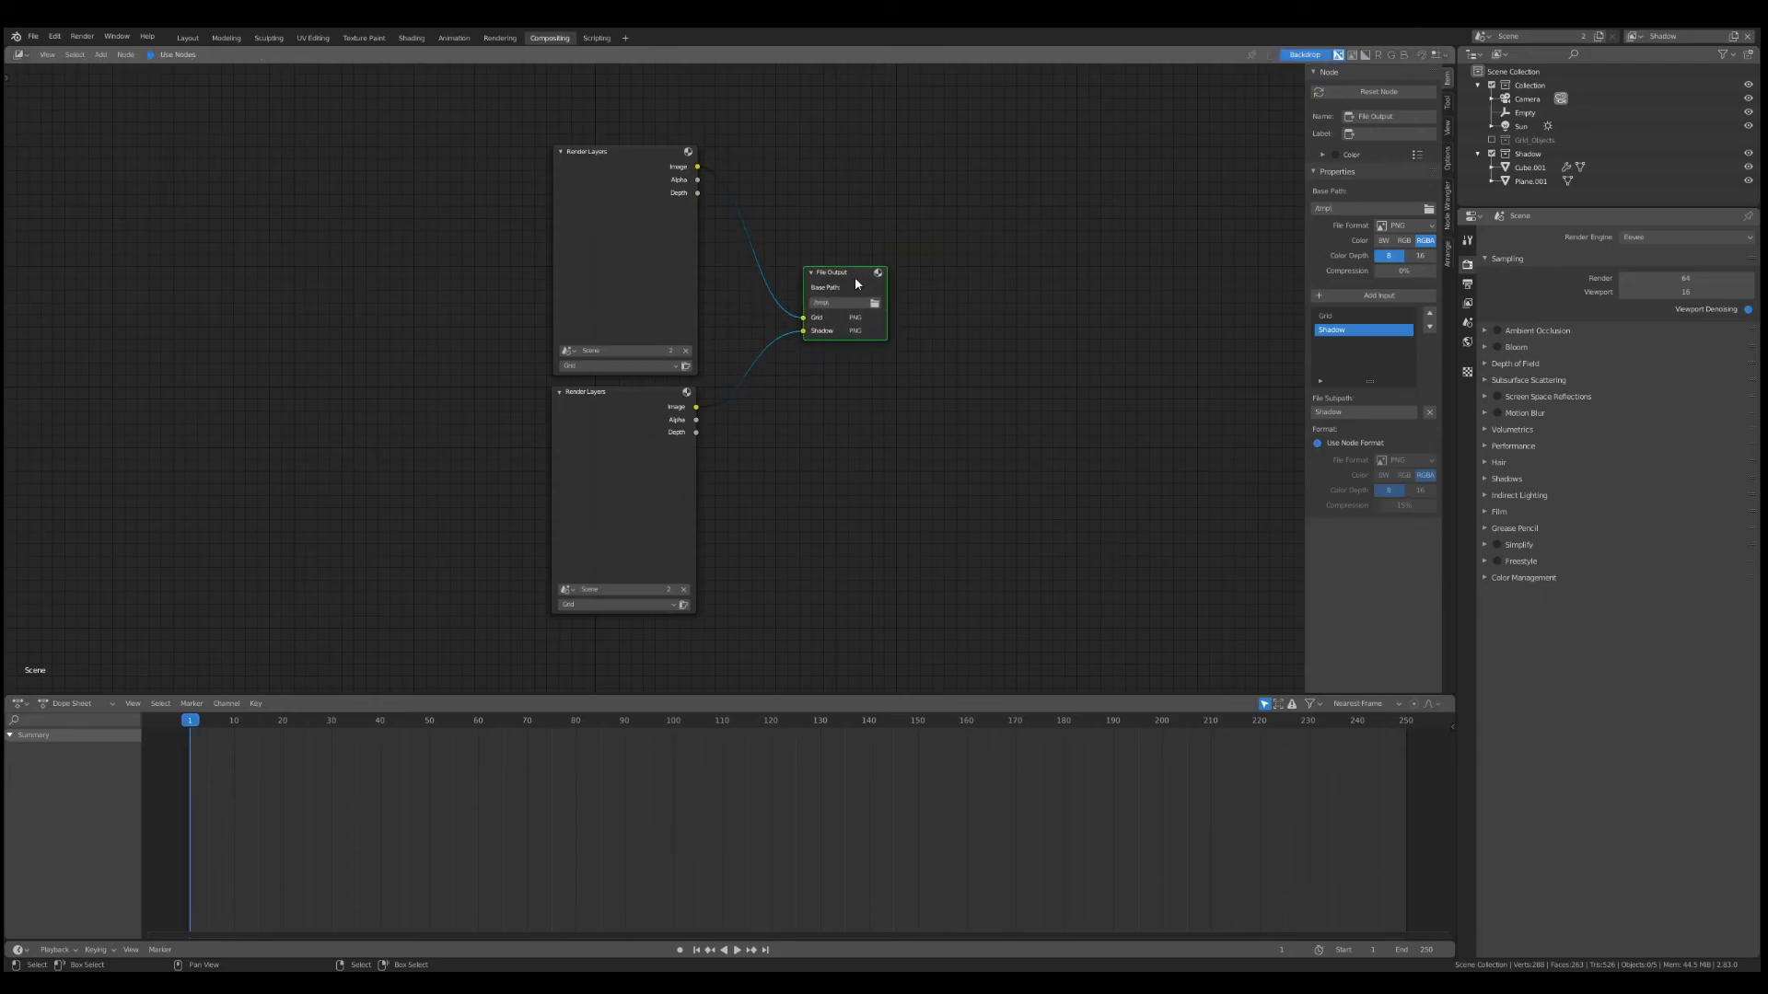
- Set the lower Render Layers node to the Shadow view layer
{"action": "left_click", "coordinate": [581, 366]}
{"action": "left_click", "coordinate": [610, 604]}
{"action": "left_click", "coordinate": [608, 632]}
- Set the File Output node's base path to the Desktop folder
{"action": "left_click", "coordinate": [840, 303]}
{"action": "left_click", "coordinate": [887, 336]}
{"action": "key", "text": "Return"}
{"action": "scroll", "coordinate": [721, 311], "scroll_direction": "up", "scroll_amount": 2}
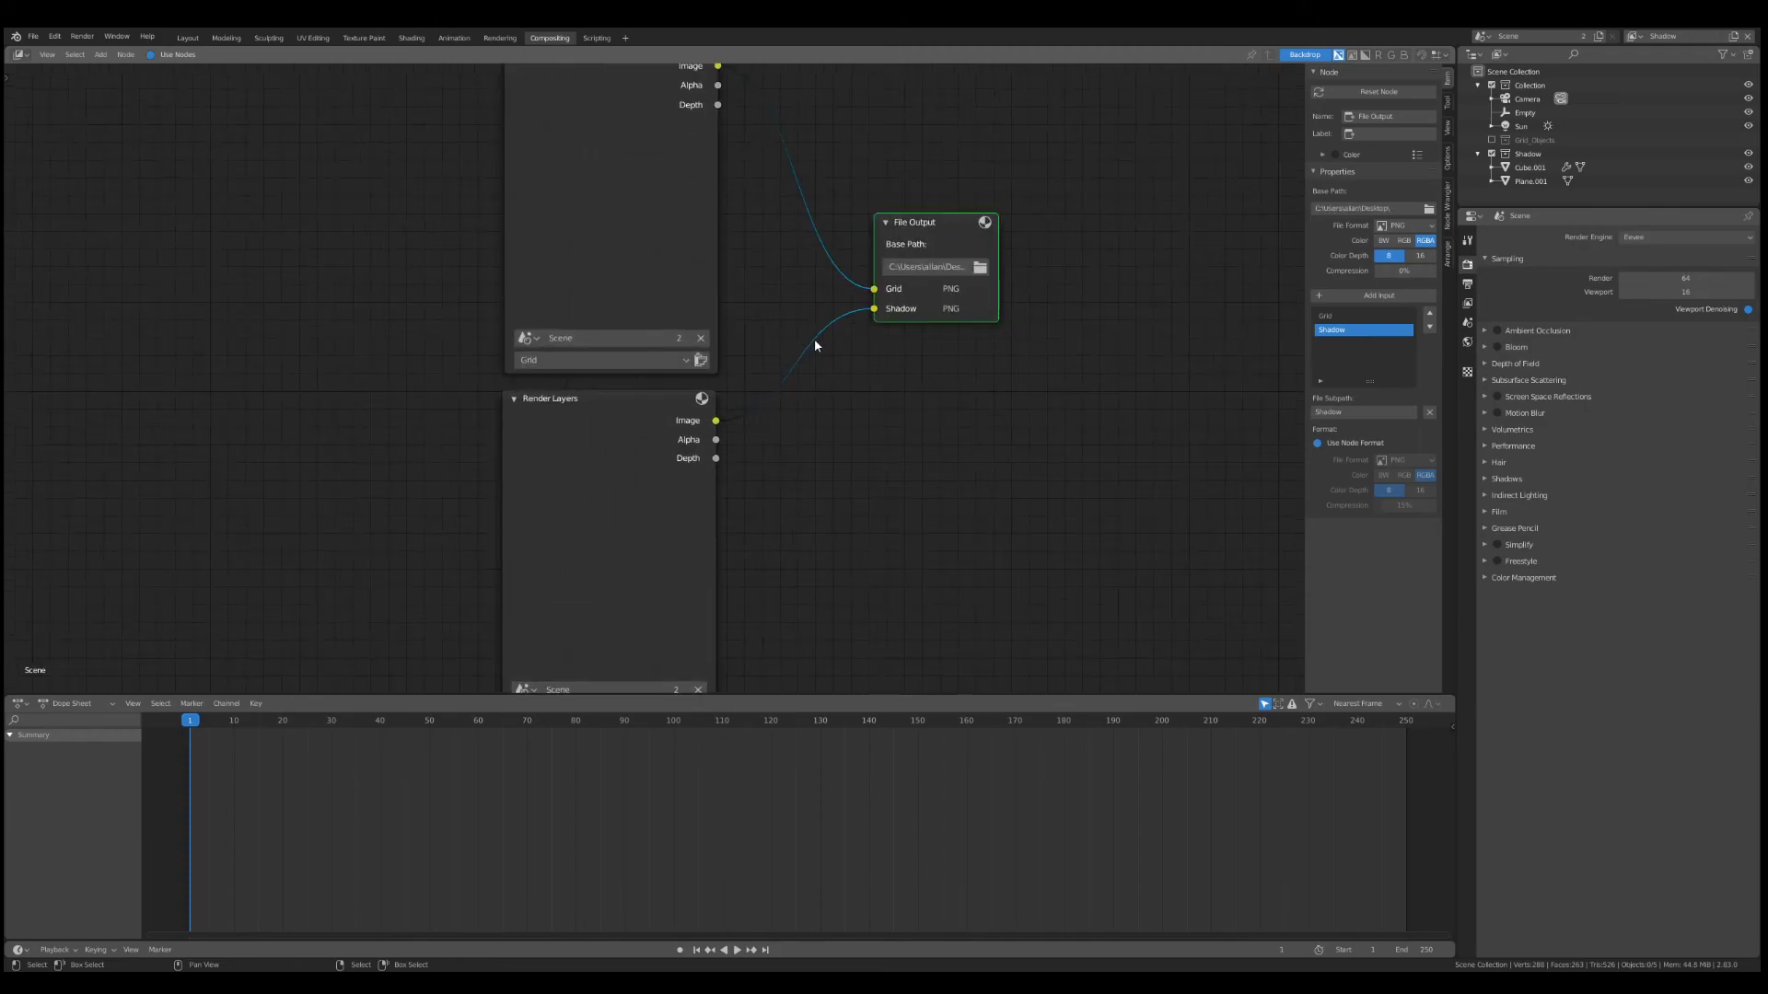
{"action": "scroll", "coordinate": [815, 346], "scroll_direction": "down", "scroll_amount": 1}
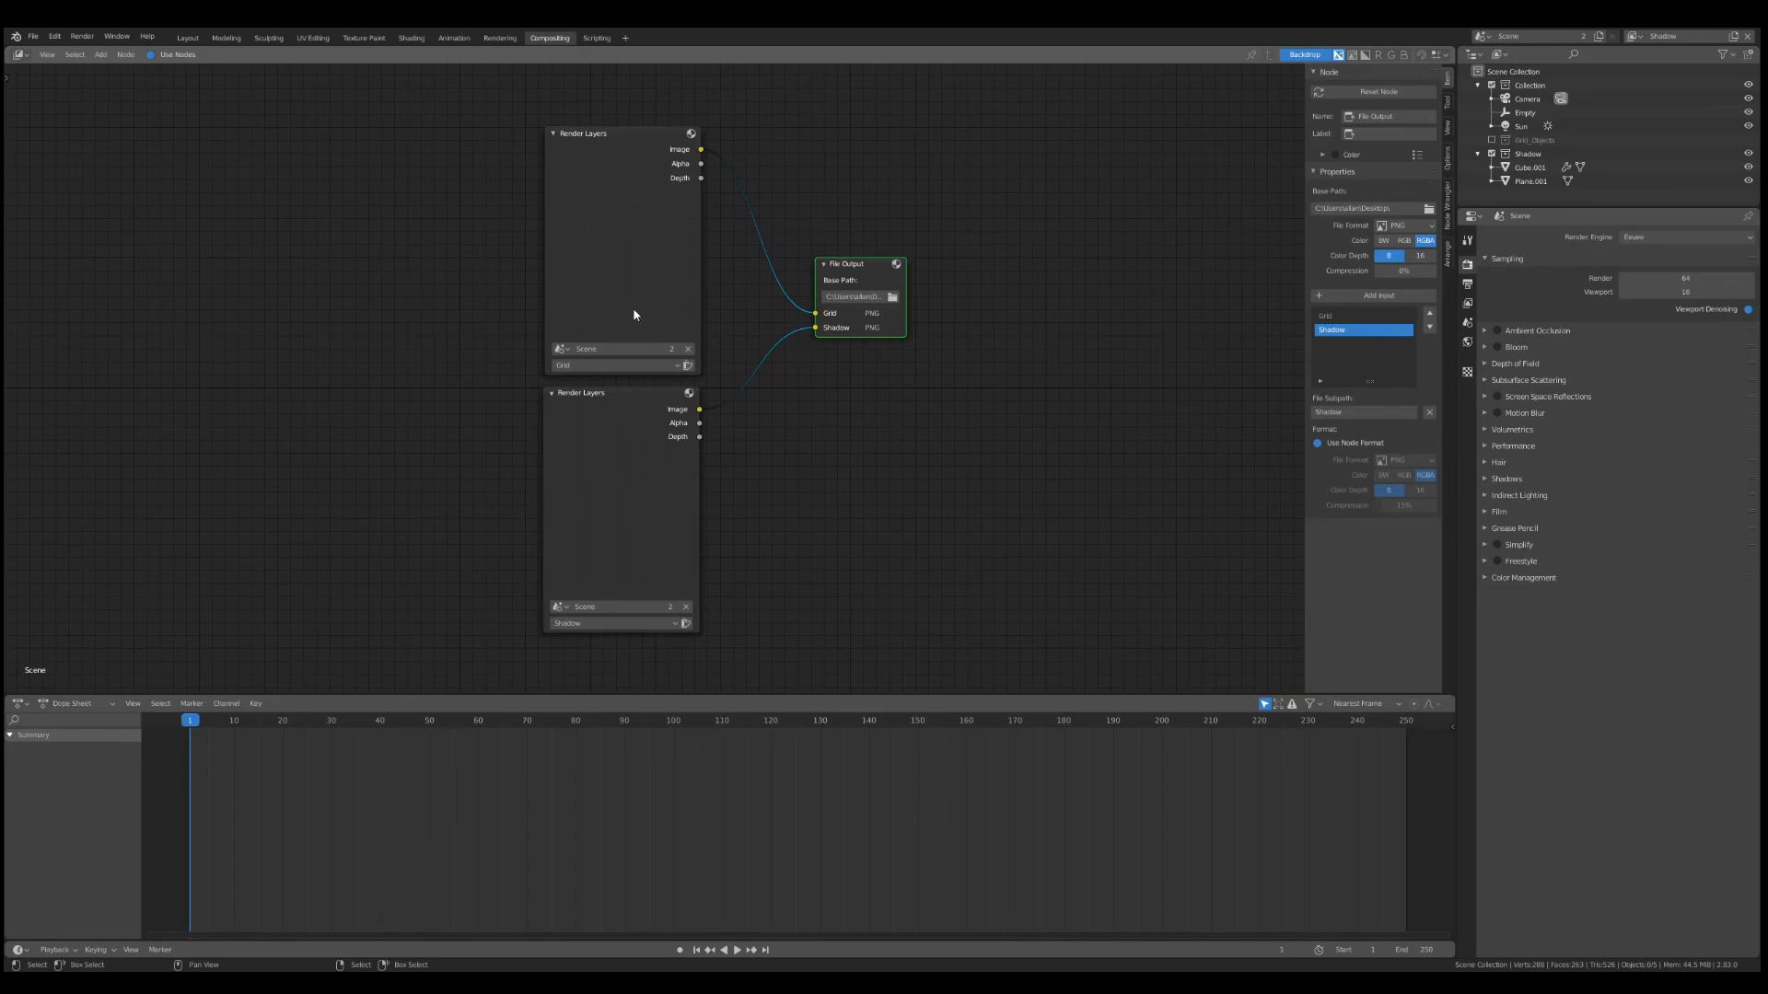
- Render the image through the compositor, and render it once more
{"action": "left_click", "coordinate": [82, 36]}
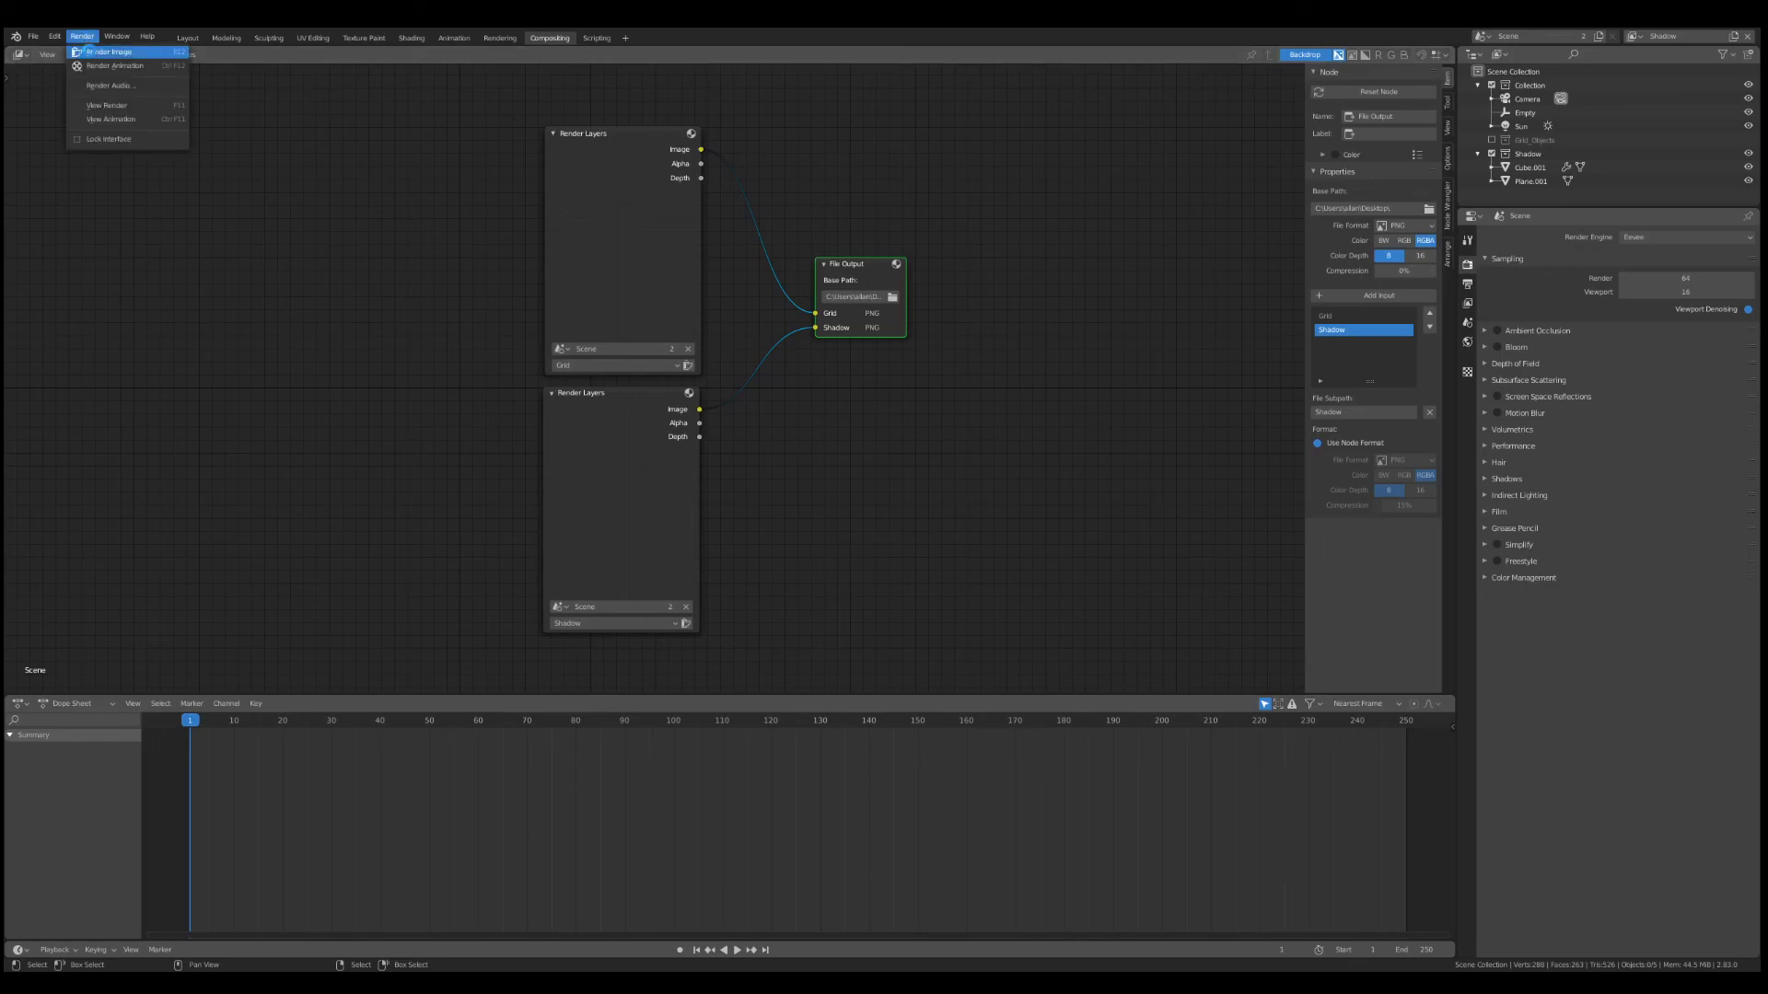
{"action": "left_click", "coordinate": [102, 52]}
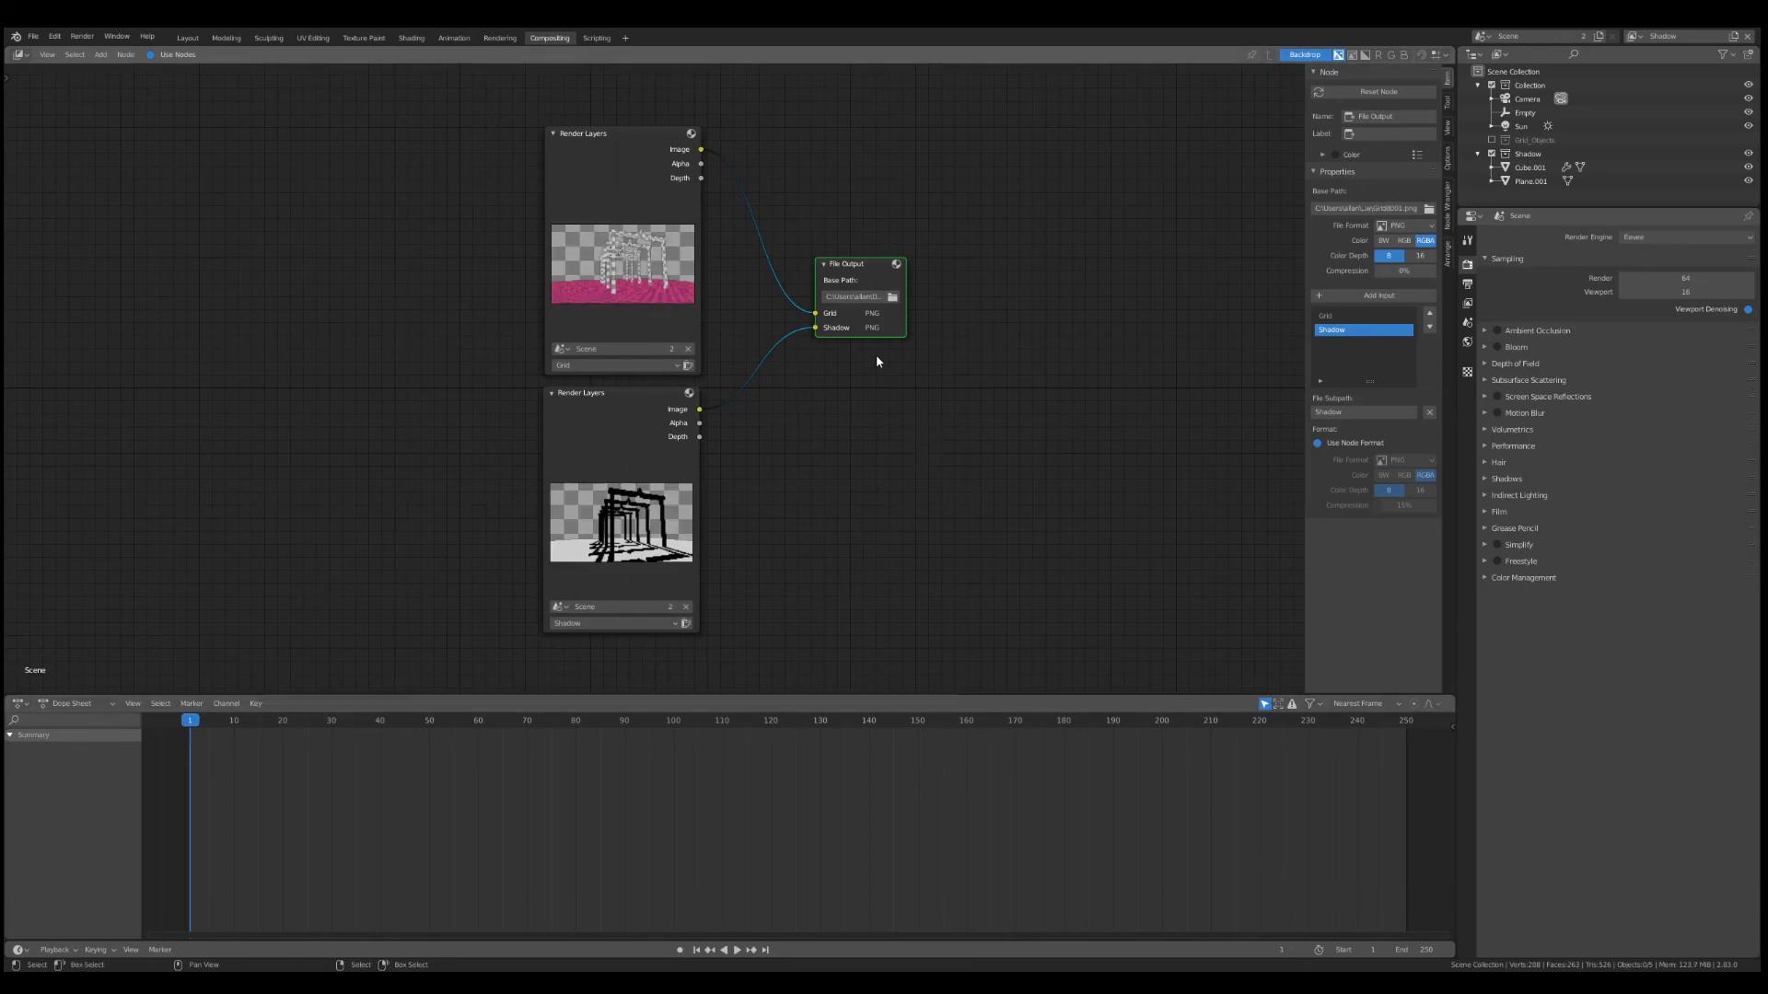
{"action": "left_click", "coordinate": [86, 37]}
{"action": "left_click", "coordinate": [102, 52]}
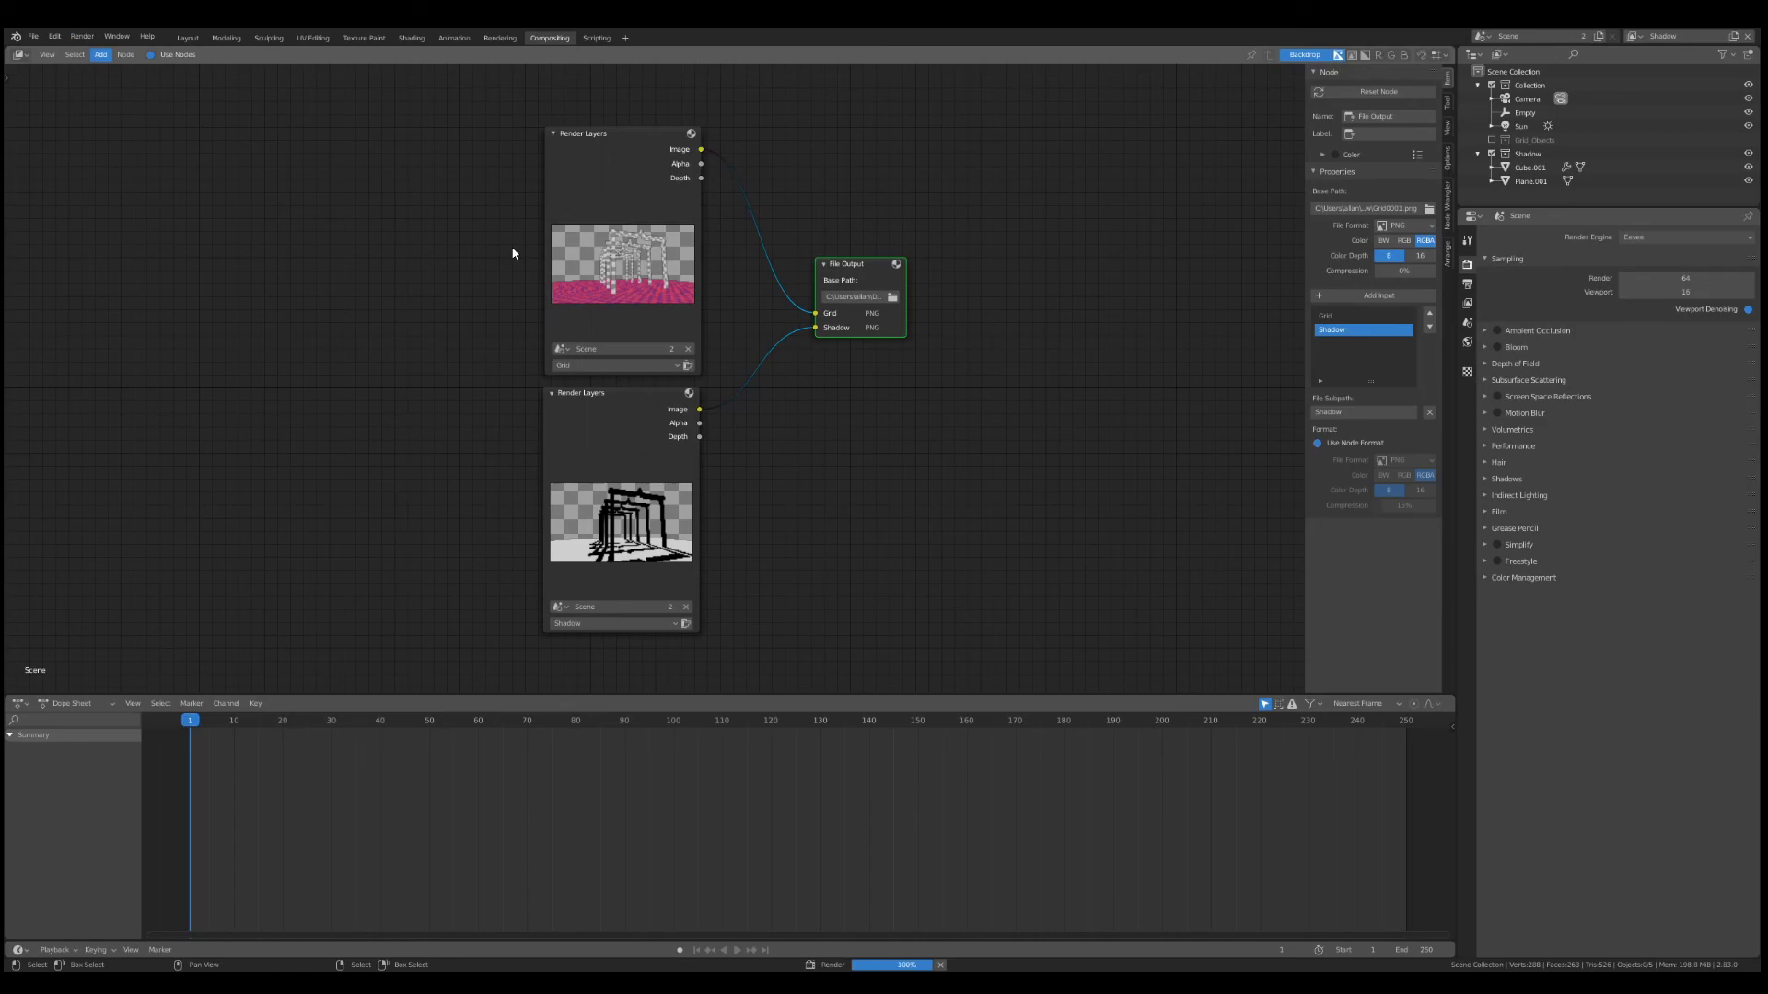